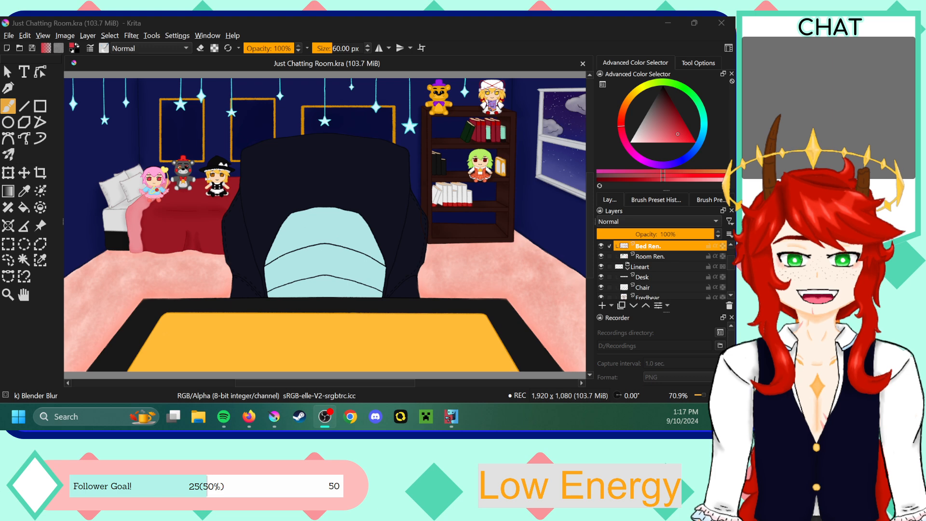
- Reduce the Blender Blur brush size to 17.83 px and switch to the Ink-7 Brush Rough preset
left_click(590, 188)
left_click_drag(590, 189, 592, 182)
left_click_drag(330, 48, 327, 50)
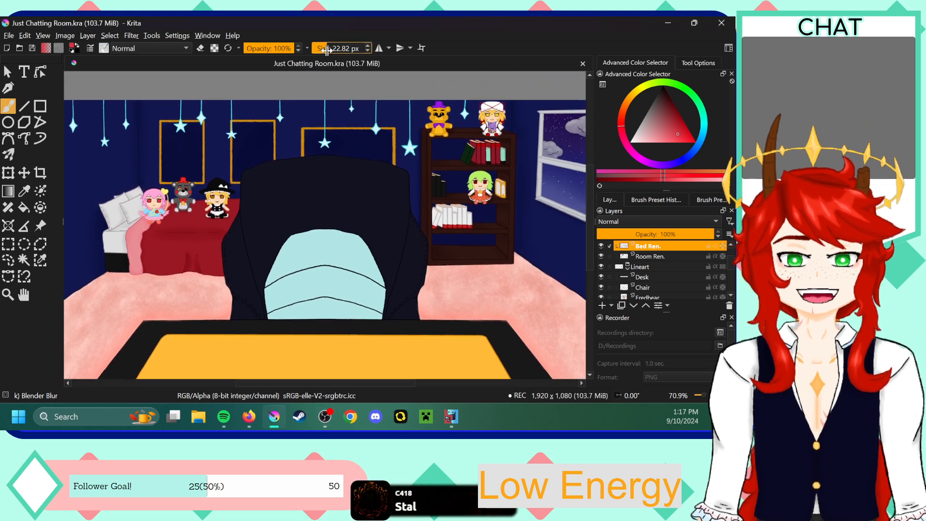
left_click(654, 200)
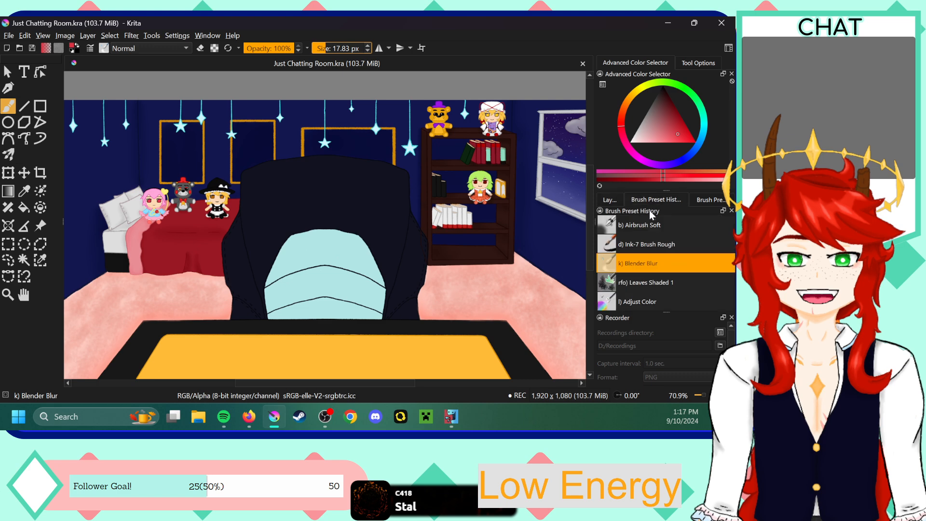
left_click(651, 246)
left_click(610, 202)
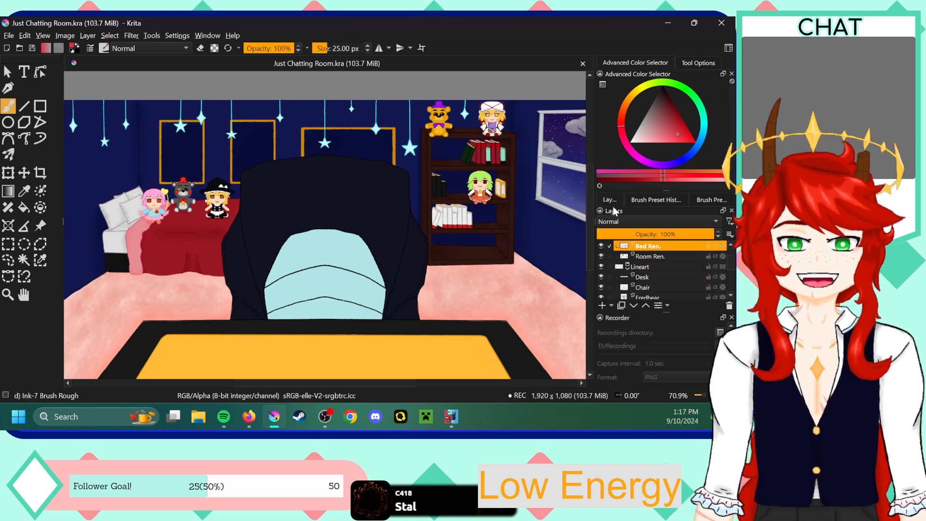
scroll(591, 203, "down", 3)
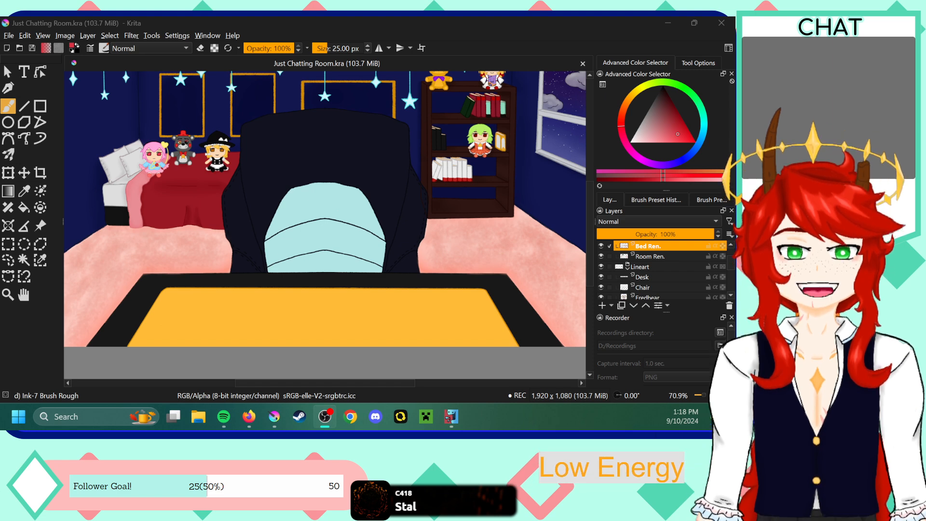
left_click(593, 196)
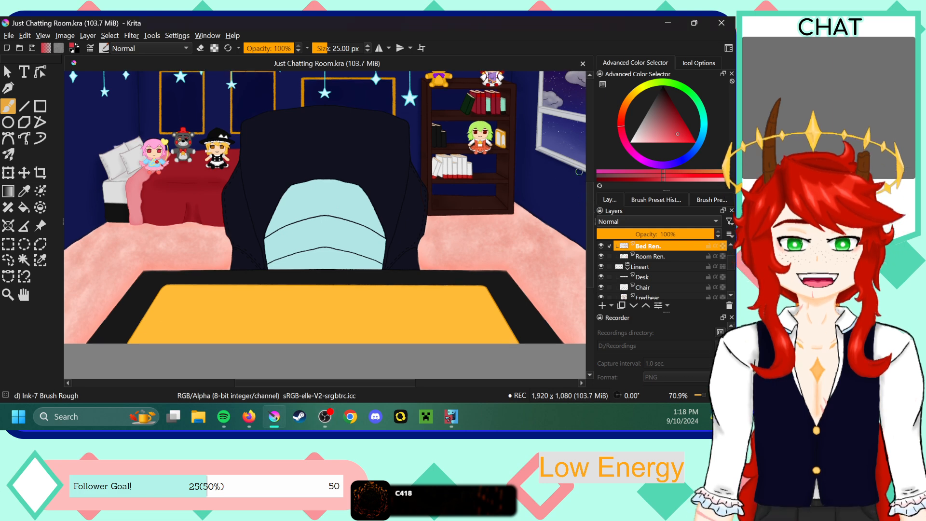
key("alt+Tab")
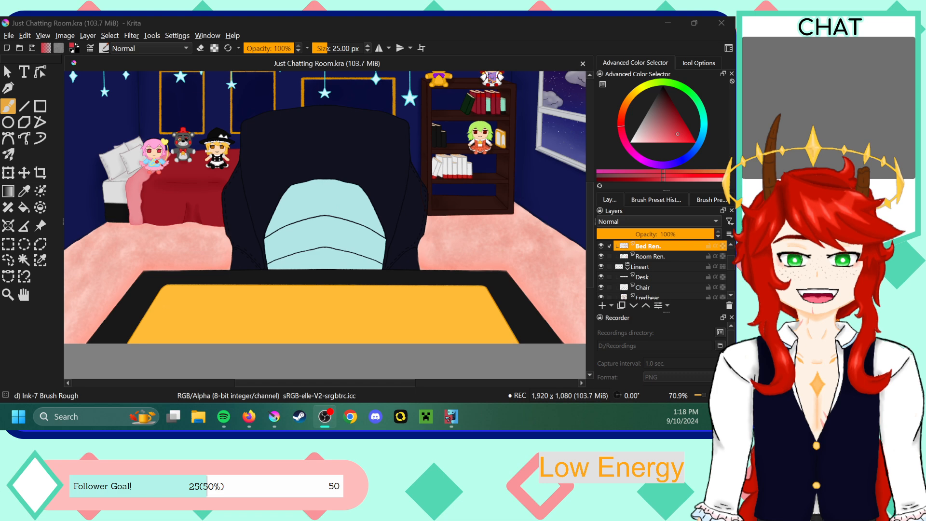
left_click(589, 204)
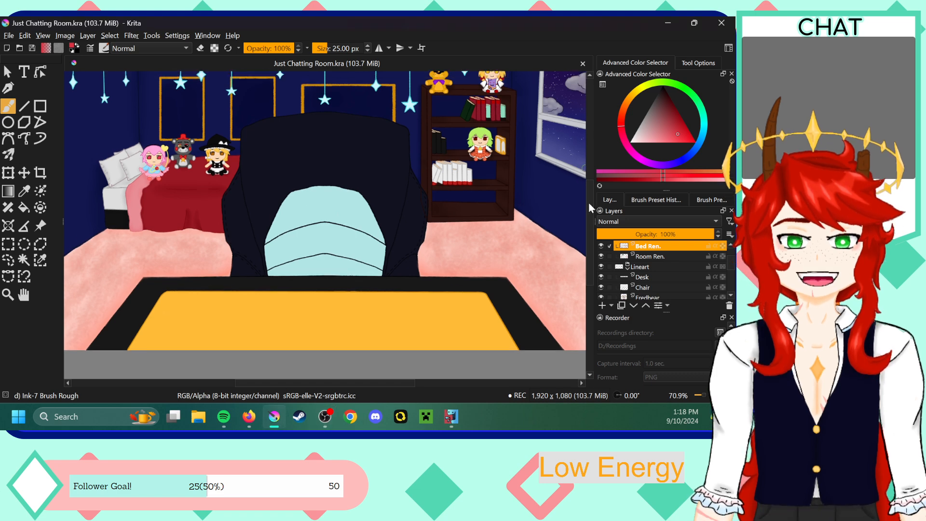
mouse_move(588, 205)
left_mouse_down()
mouse_move(591, 187)
mouse_move(593, 203)
left_mouse_up()
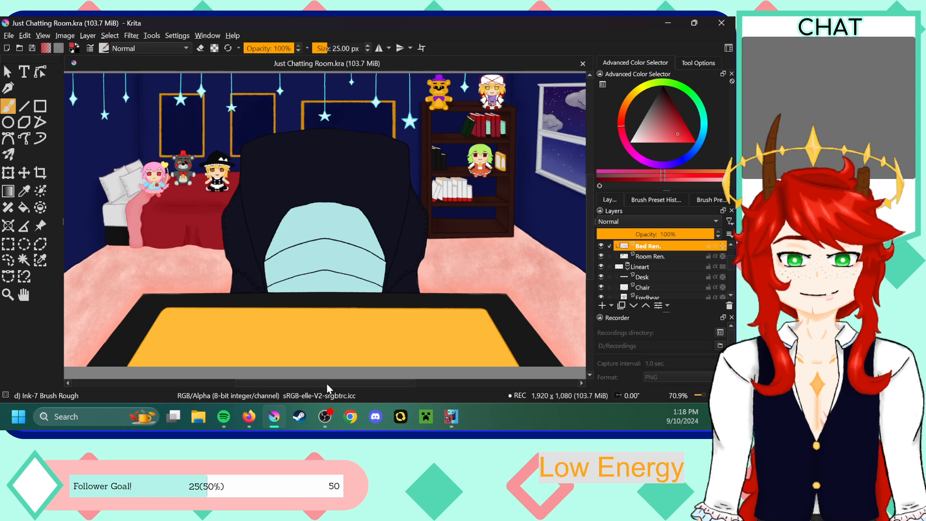
mouse_move(331, 382)
left_mouse_down()
mouse_move(317, 381)
mouse_move(331, 381)
left_mouse_up()
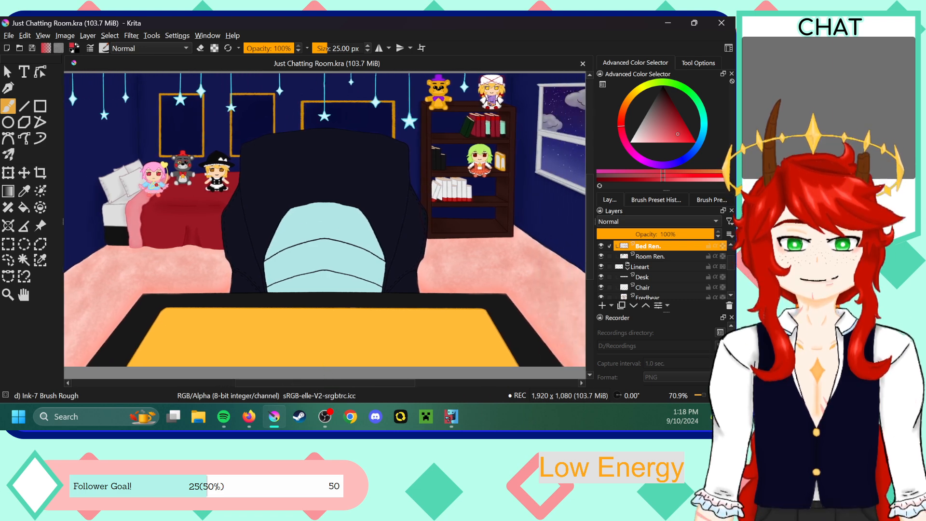
- Make Paint Layer 2, above the Bookshelf Ren. layer, the active layer for working on the bookshelf
scroll(729, 260, "up", 2)
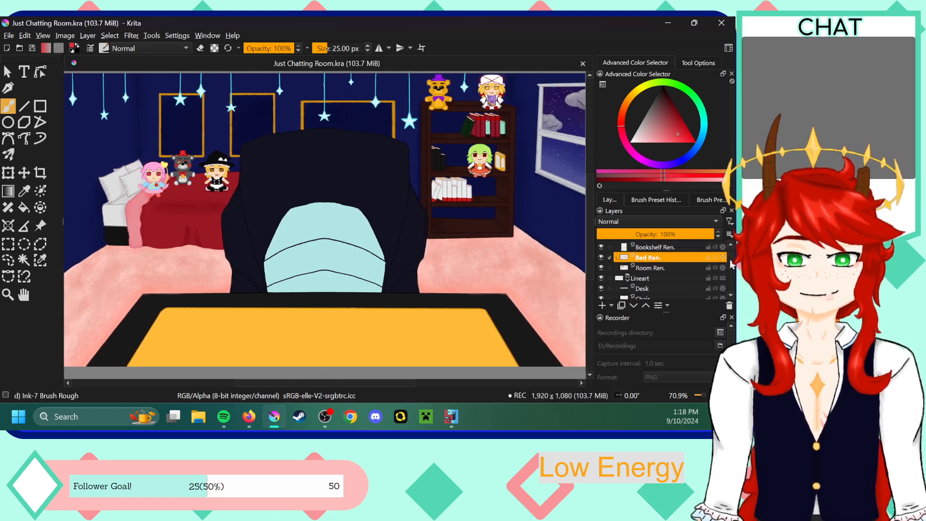
scroll(731, 257, "up", 1)
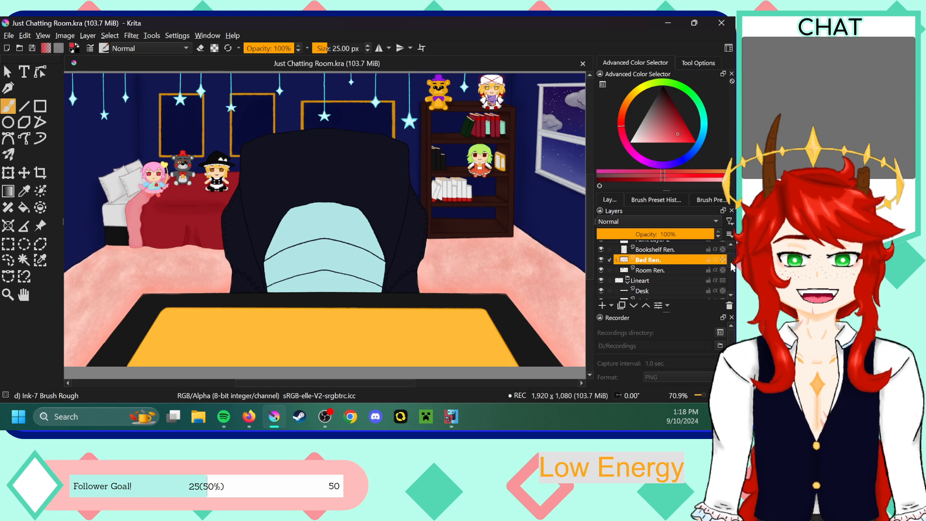
scroll(695, 270, "down", 1)
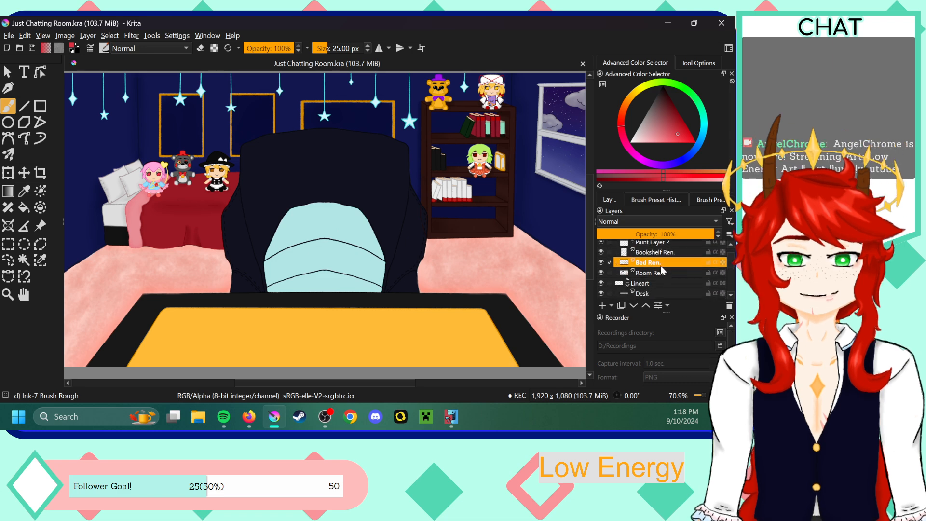
mouse_move(661, 265)
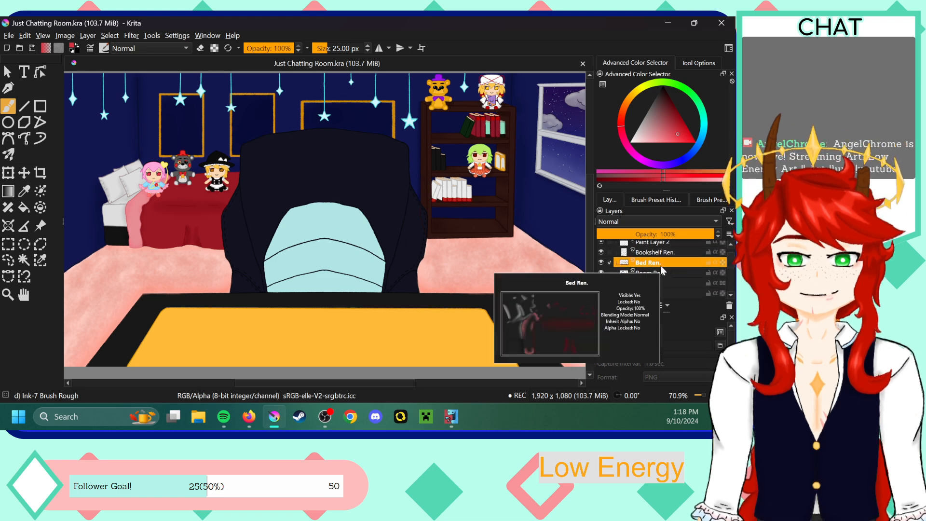
left_click(678, 244)
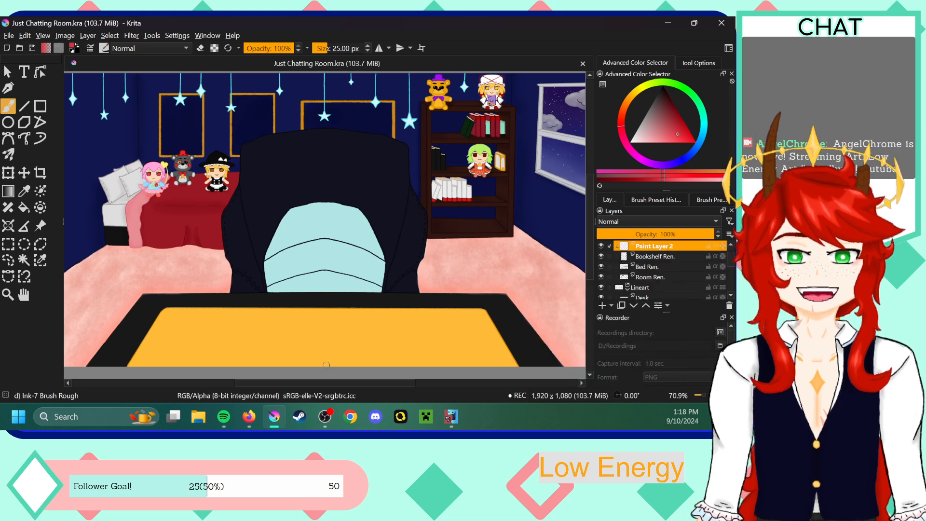
left_click_drag(297, 382, 338, 380)
key("ctrl+plus")
key("ctrl+plus")
key("ctrl+plus")
left_click_drag(590, 219, 594, 182)
key("ctrl+plus")
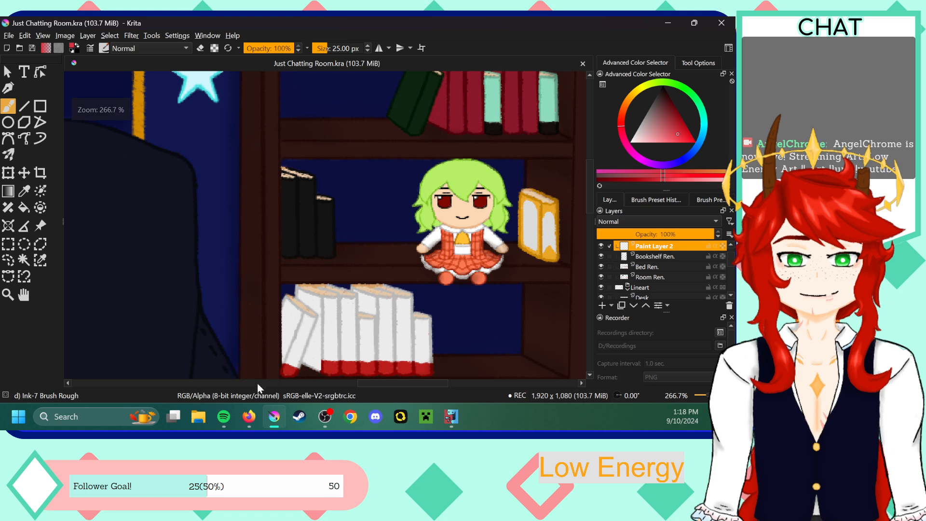
left_click_drag(383, 384, 392, 384)
left_click_drag(589, 188, 603, 194)
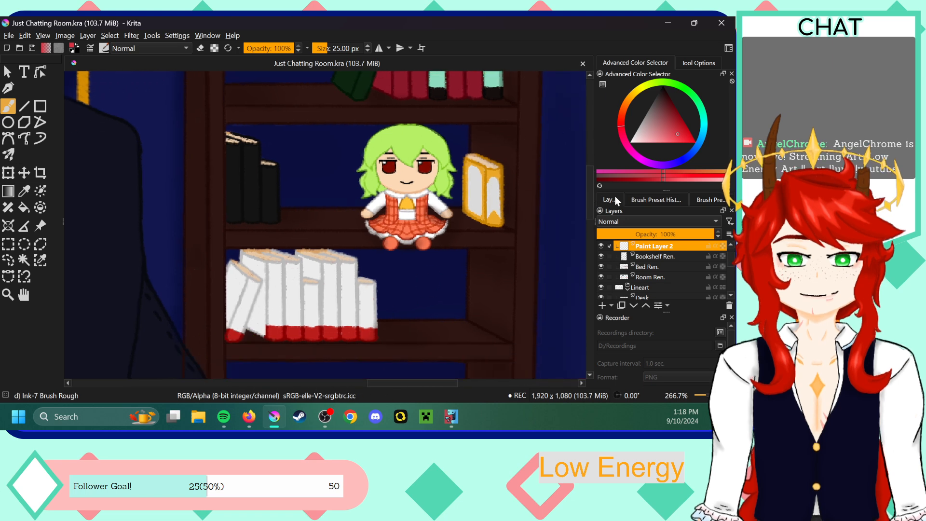
- Set the Ink-7 Brush Rough brush size to 5.76 px
left_click(656, 199)
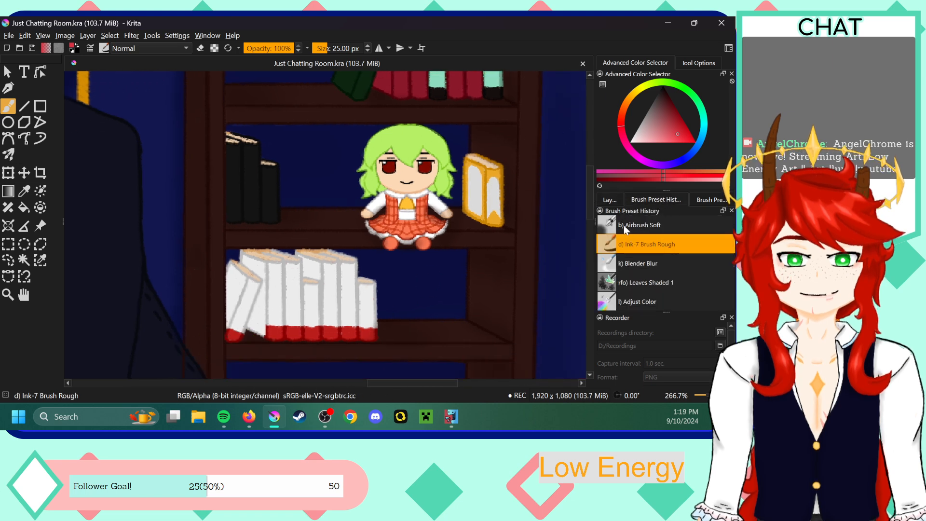
left_click_drag(591, 198, 590, 196)
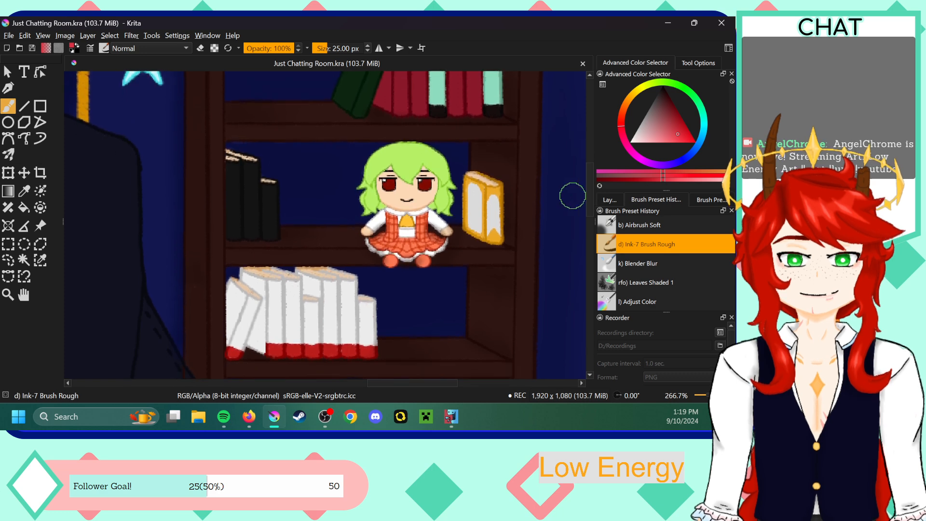
left_click(610, 199)
left_click_drag(323, 48, 316, 48)
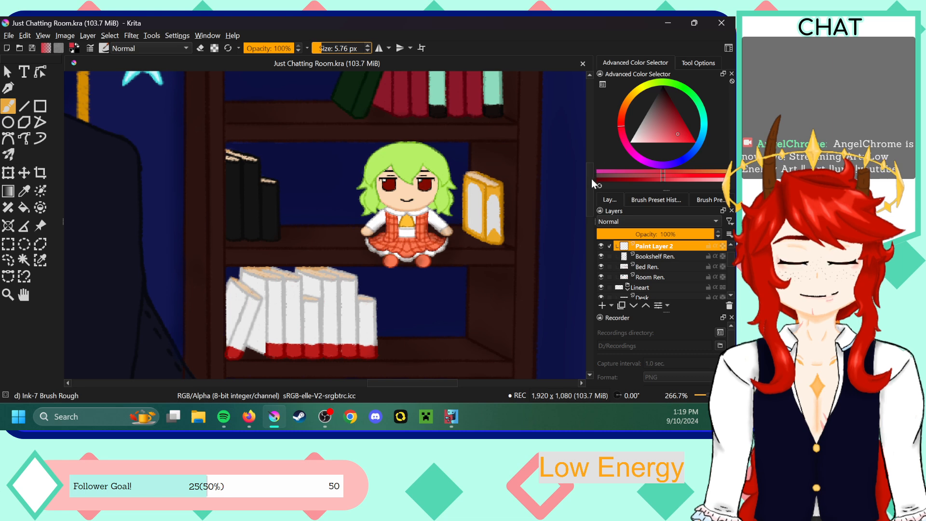
- Sample the dark green of the leaning book on the top shelf and adjust it to a darker brush colour
left_click_drag(592, 178, 592, 184)
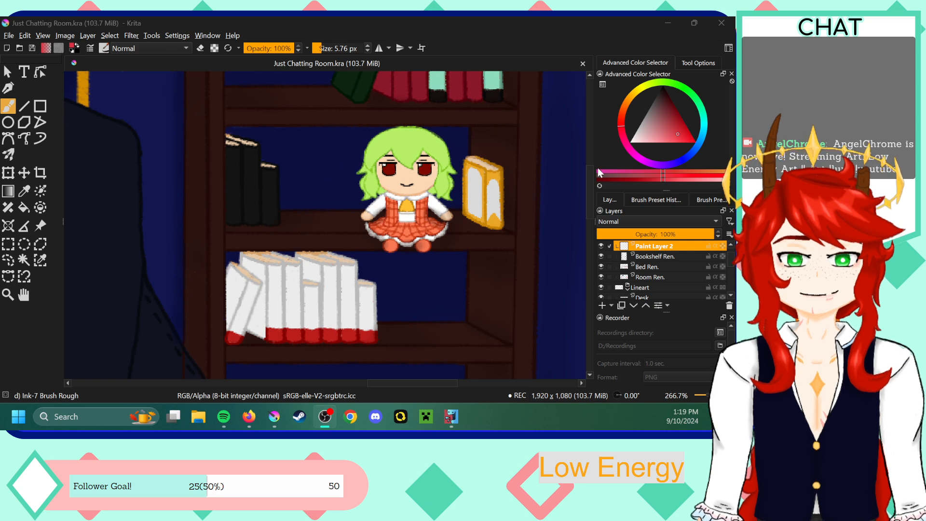
left_click_drag(590, 188, 588, 153)
key("plus")
key("p")
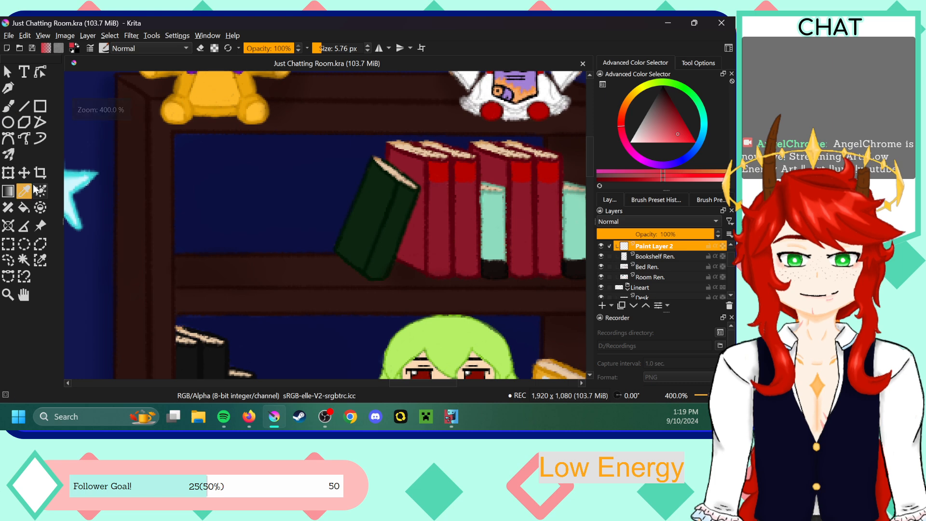
left_click(372, 213)
left_click(10, 105)
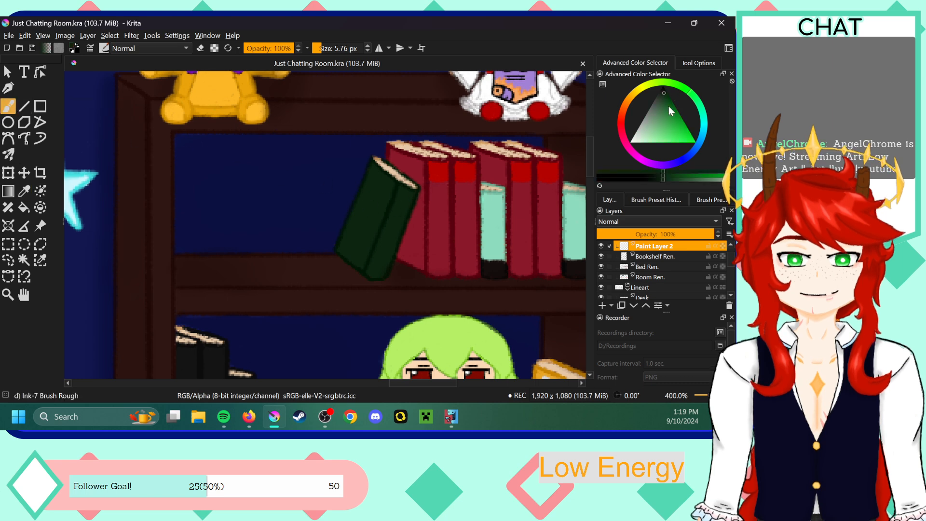
left_click(664, 91)
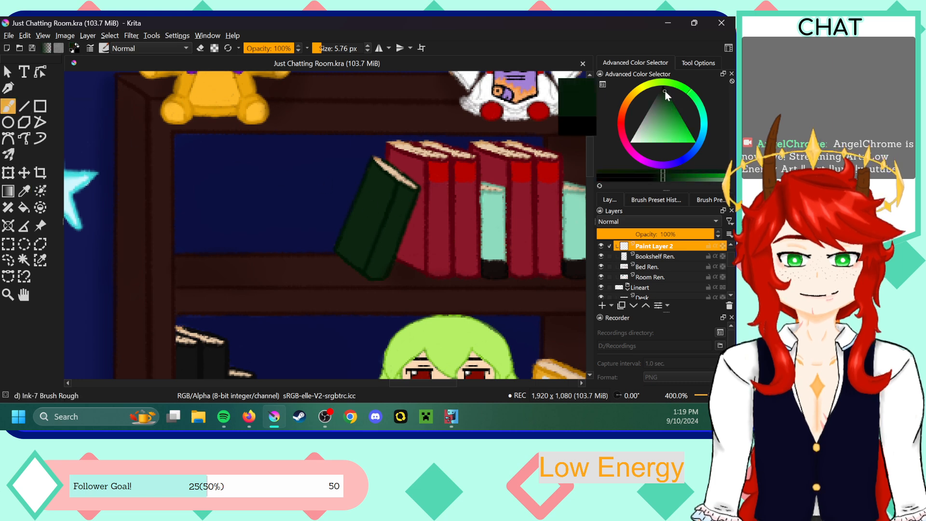
- Shade the leaning green book's edges with the Airbrush Soft brush at 5.07 px
left_click(653, 198)
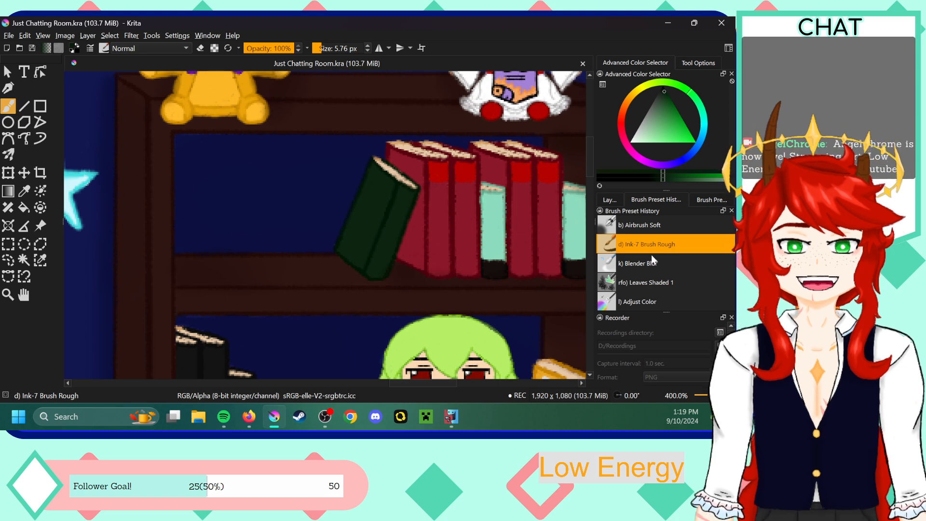
left_click(636, 225)
left_click(609, 199)
left_click_drag(354, 47, 318, 49)
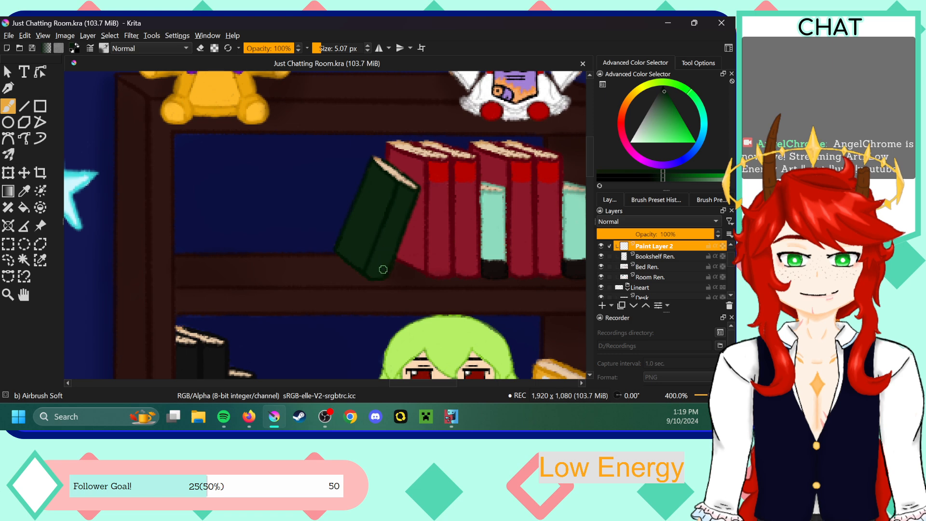
left_click_drag(377, 275, 389, 256)
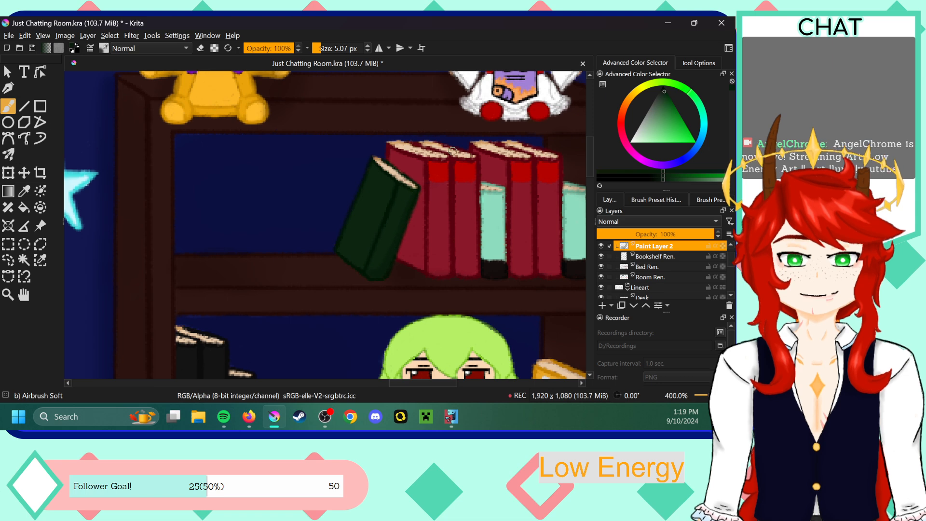
key("minus")
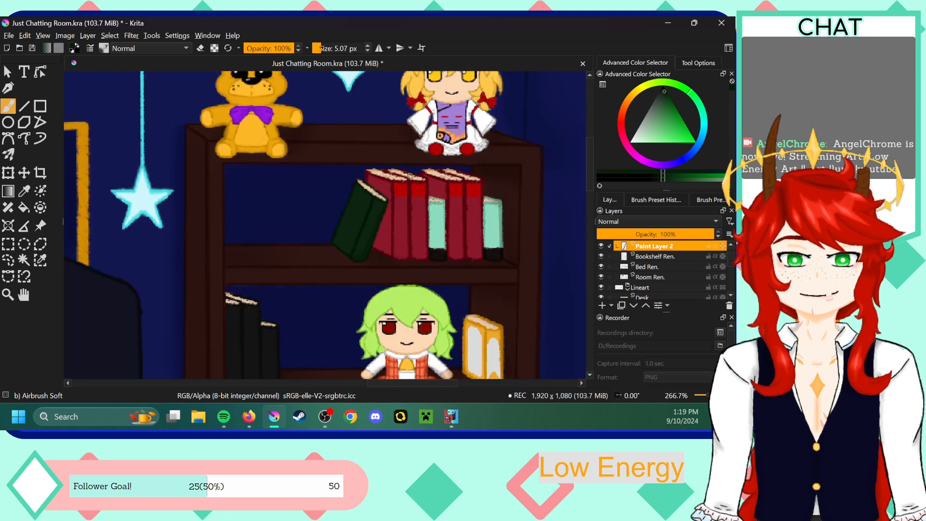
key("plus")
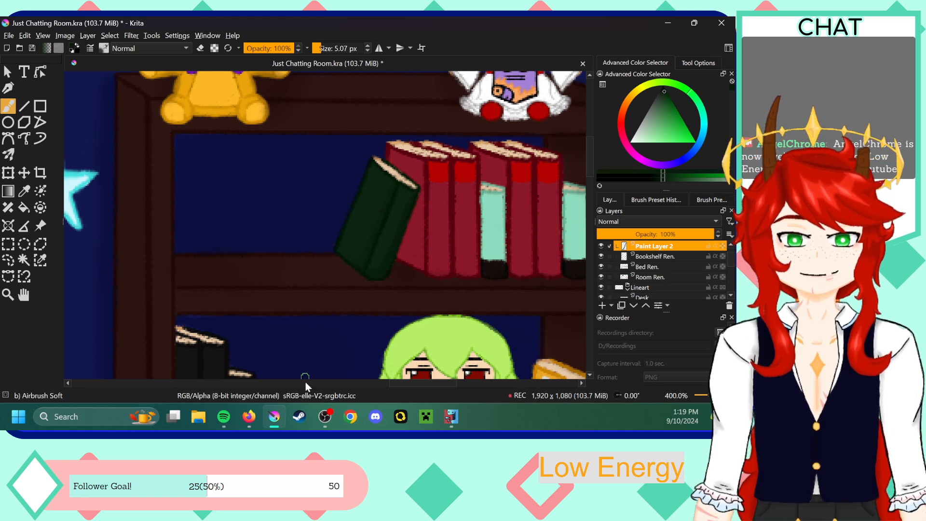
- Sample the crimson of the red books on the top shelf, pick a darker shade and airbrush shadows onto them
scroll(427, 384, "right", 5)
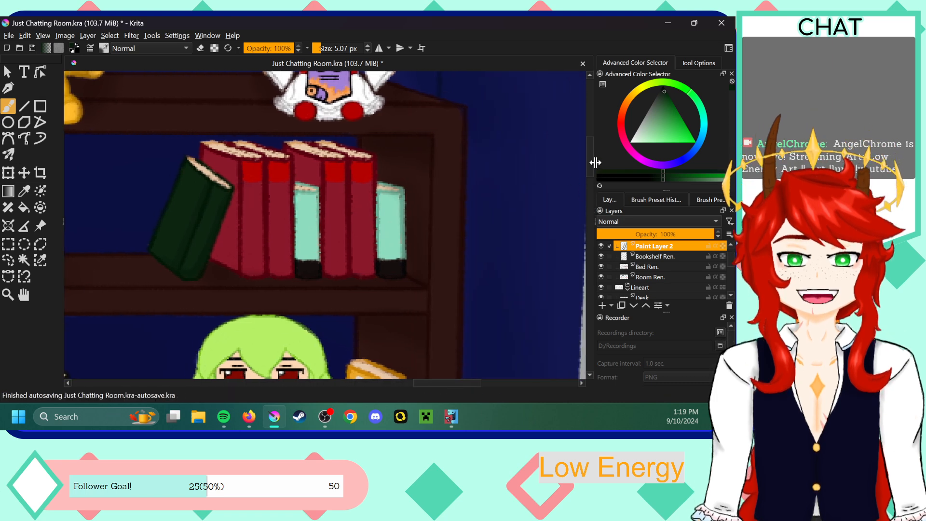
scroll(591, 159, "up", 5)
scroll(595, 156, "down", 4)
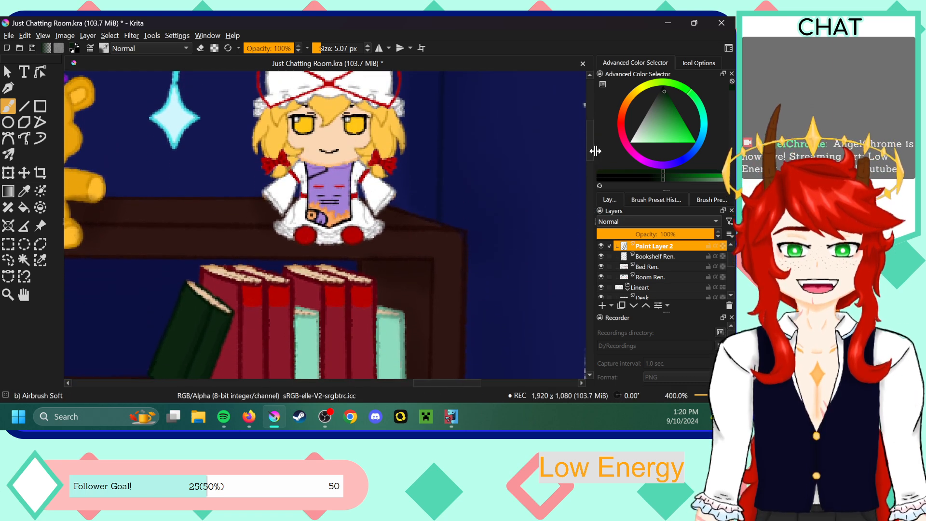
scroll(593, 164, "down", 2)
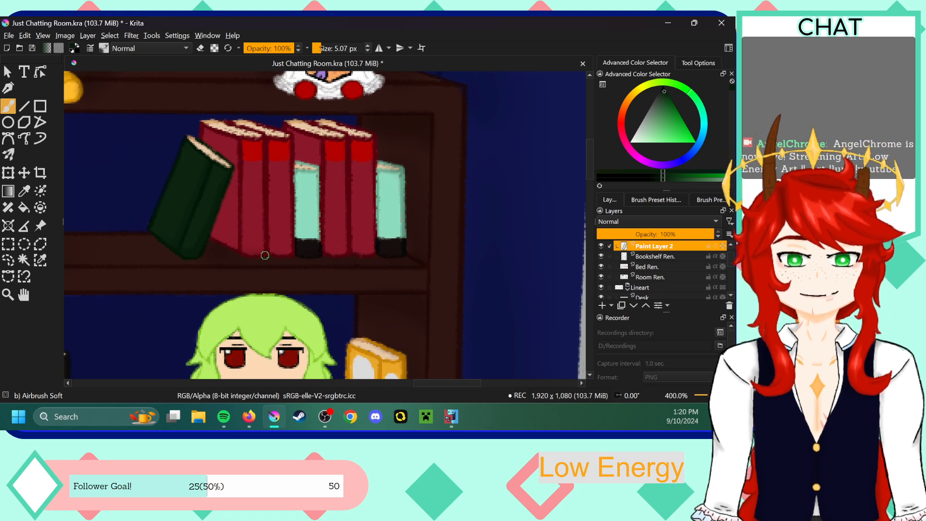
left_click(28, 193)
left_click(252, 184)
left_click(9, 103)
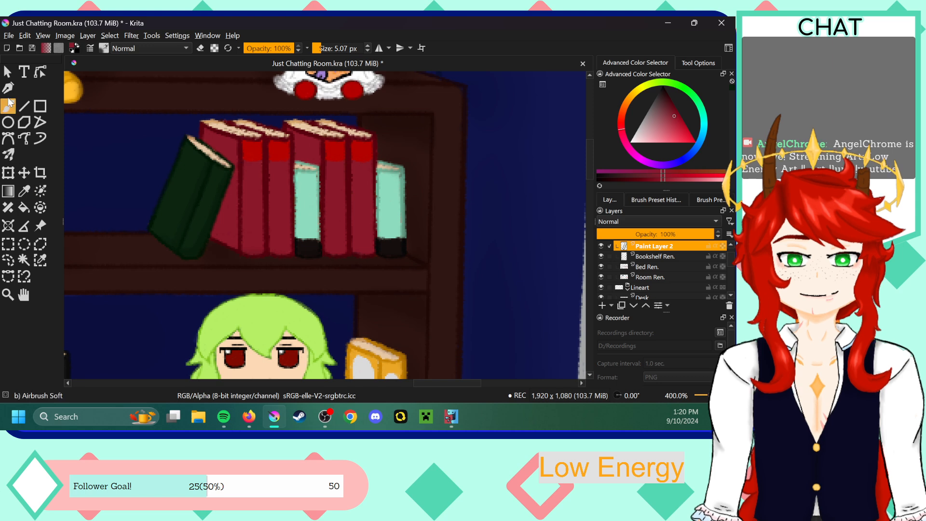
left_click(674, 109)
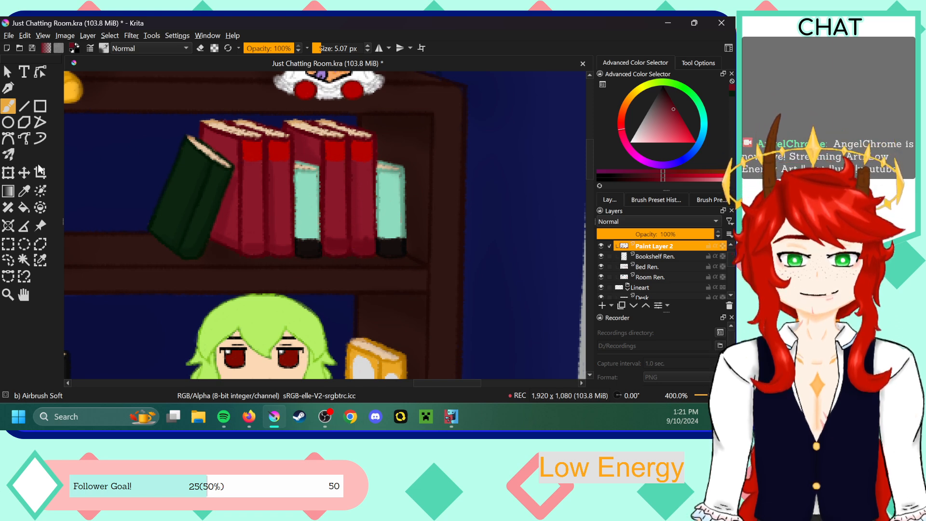
- Sample the mint colour of the top-shelf books, pick a darker, more saturated shade and airbrush shadows onto them
left_click(24, 191)
left_click(311, 200)
left_click(9, 105)
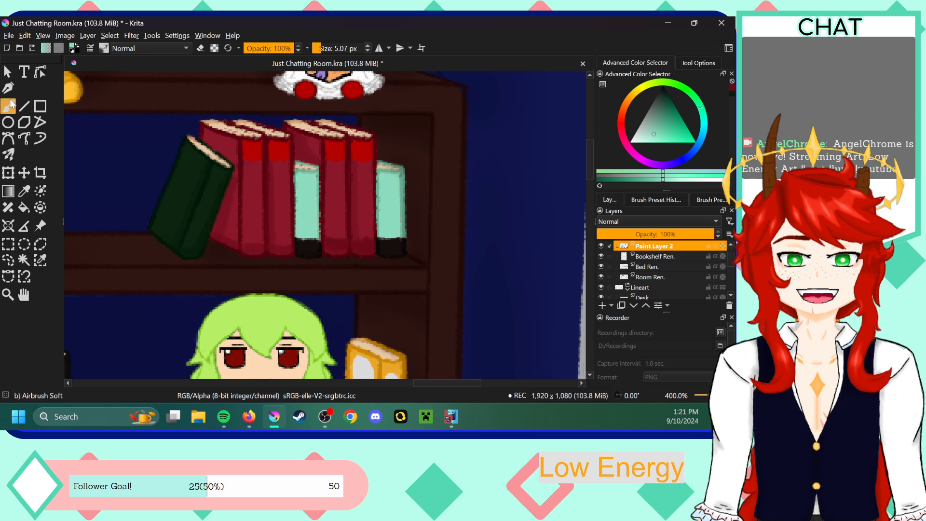
left_click(663, 131)
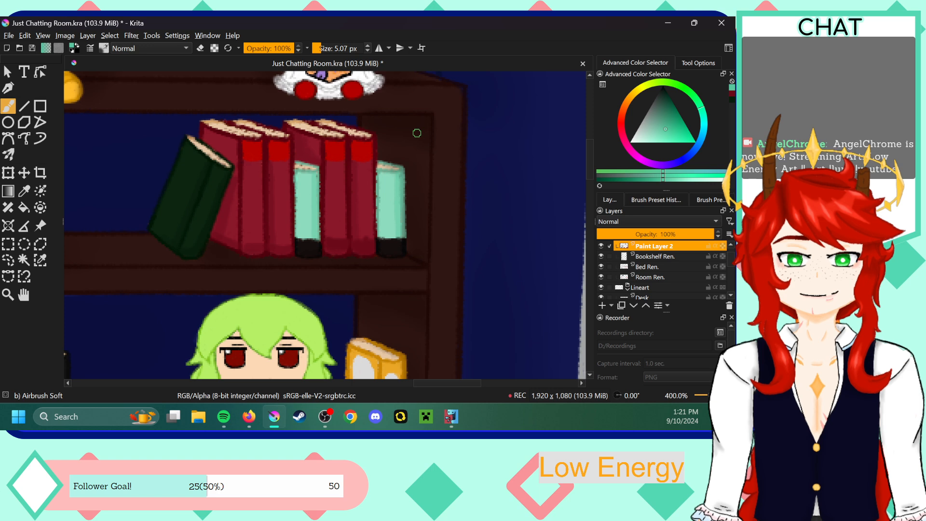
- Sample the cream of the top-shelf books' pages, pick a darker tan and airbrush shadows onto the page edges
left_click(24, 192)
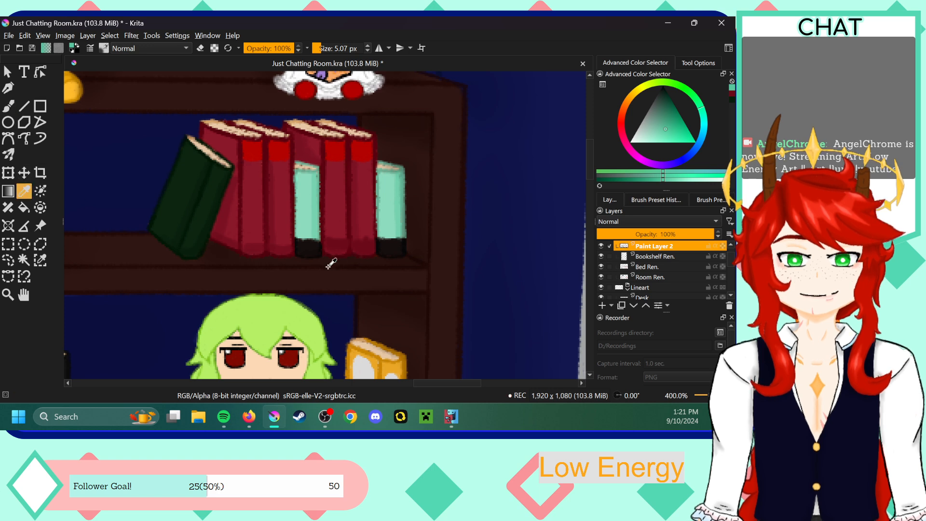
left_click(308, 121)
key("b")
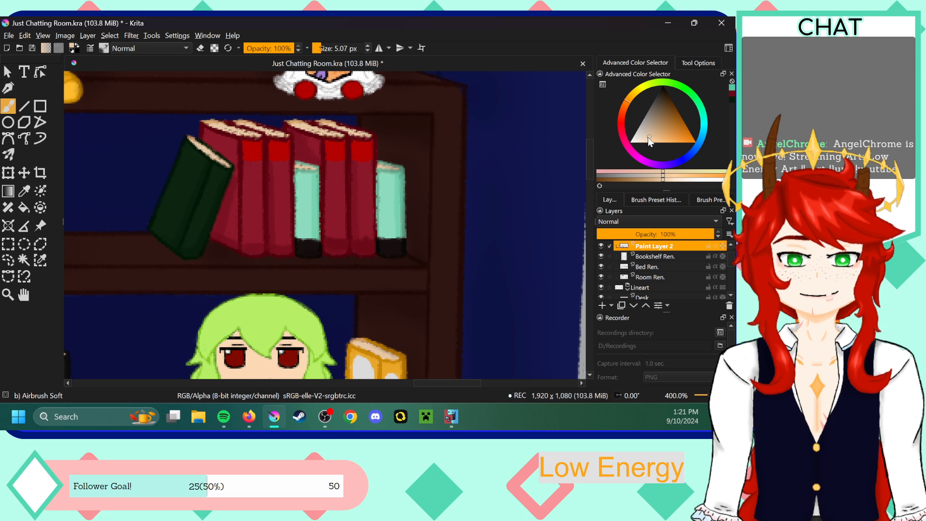
left_click(657, 134)
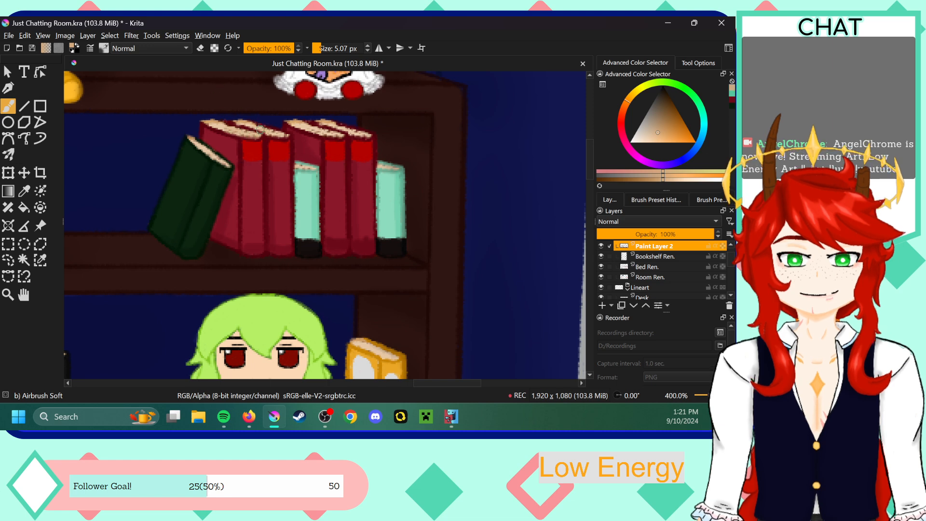
left_click_drag(283, 135, 272, 132)
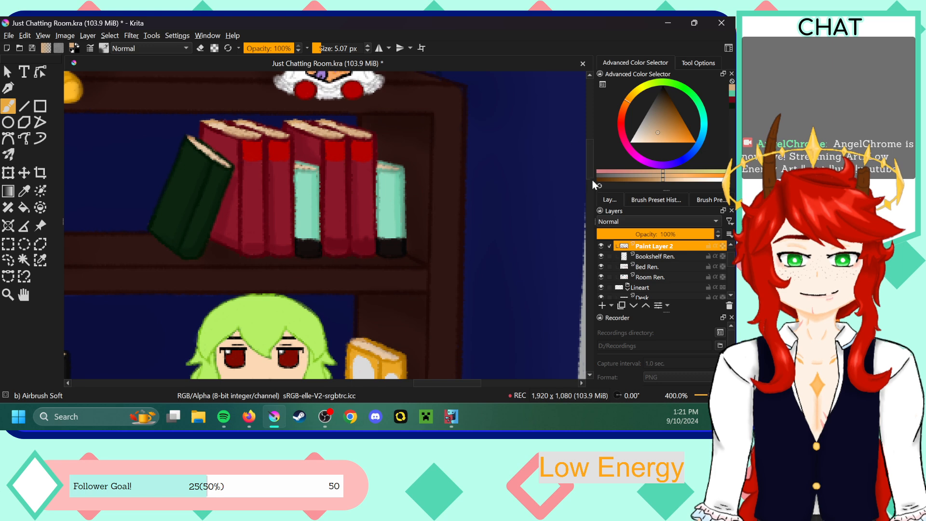
- Airbrush the same tan shadows onto the page edges of the books on the two shelves below
left_click_drag(588, 166, 589, 191)
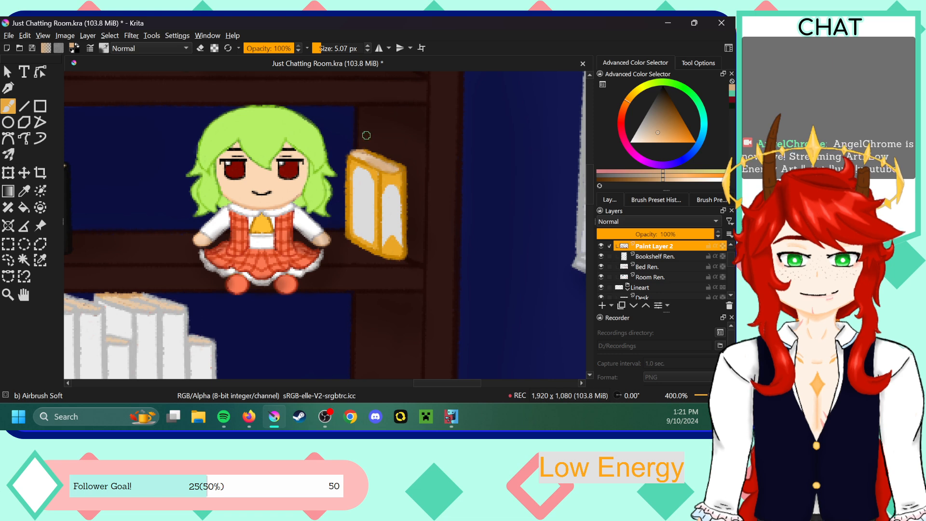
left_click_drag(451, 383, 411, 381)
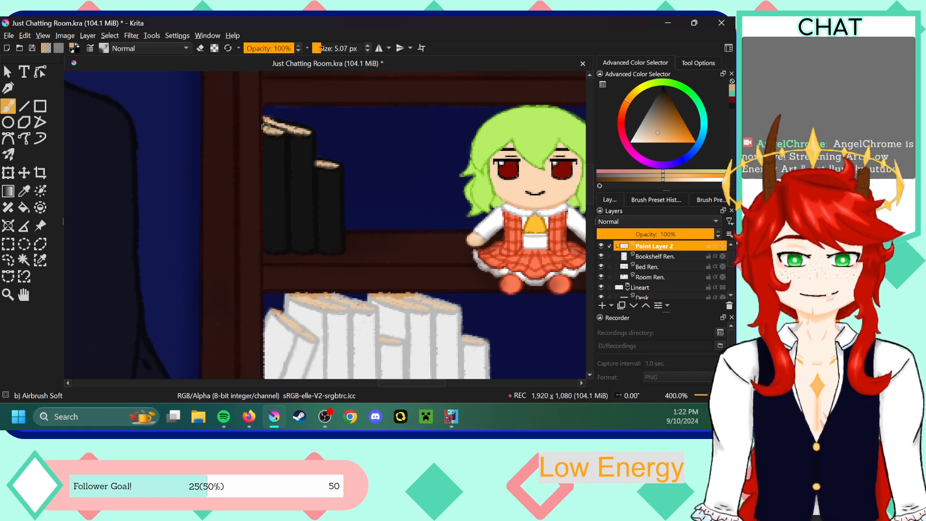
key("ctrl+minus")
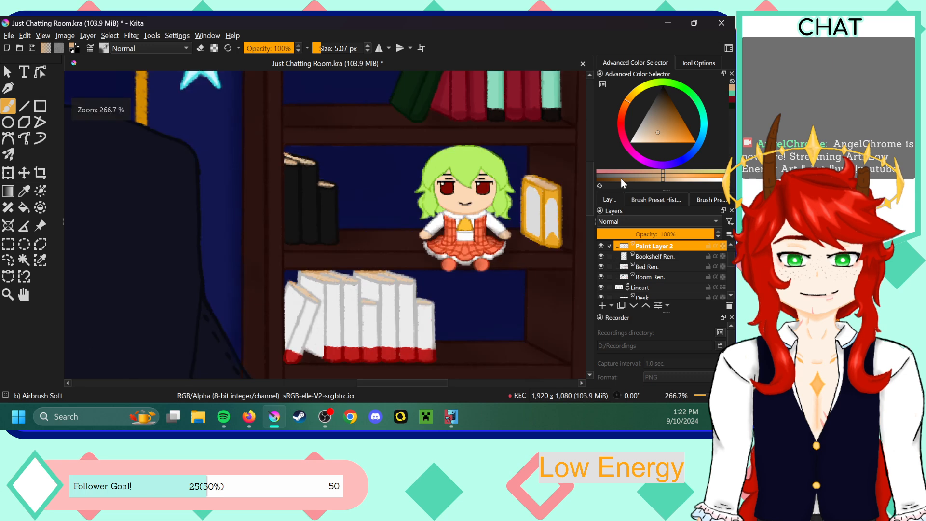
left_click_drag(589, 178, 593, 188)
key("ctrl+plus")
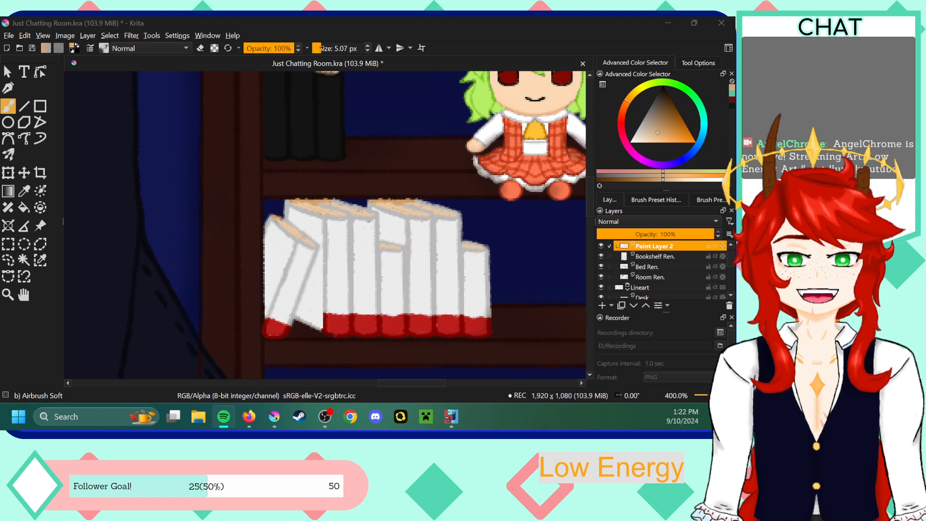
left_click_drag(280, 221, 291, 231)
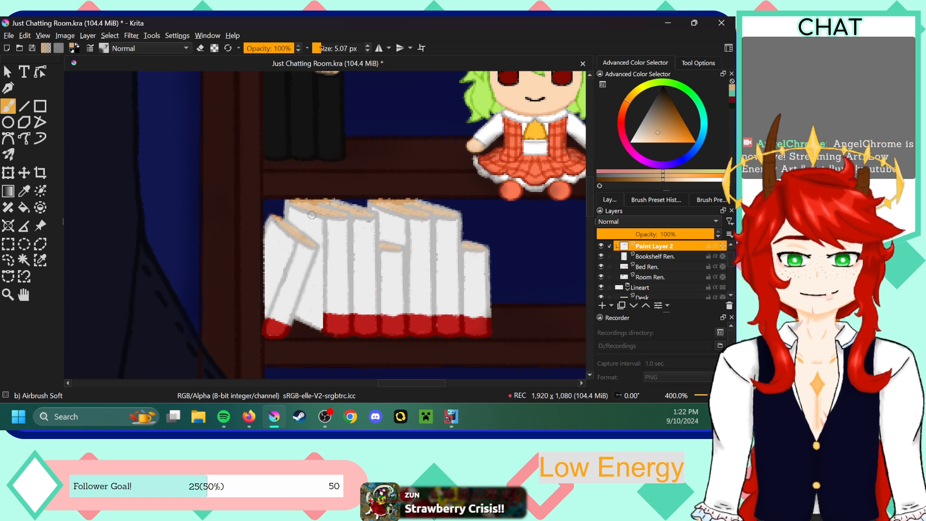
- Pick a near-black brush colour and airbrush shadows onto the black books beside the green-haired doll
mouse_move(399, 382)
left_mouse_down()
mouse_move(443, 372)
mouse_move(414, 373)
left_mouse_up()
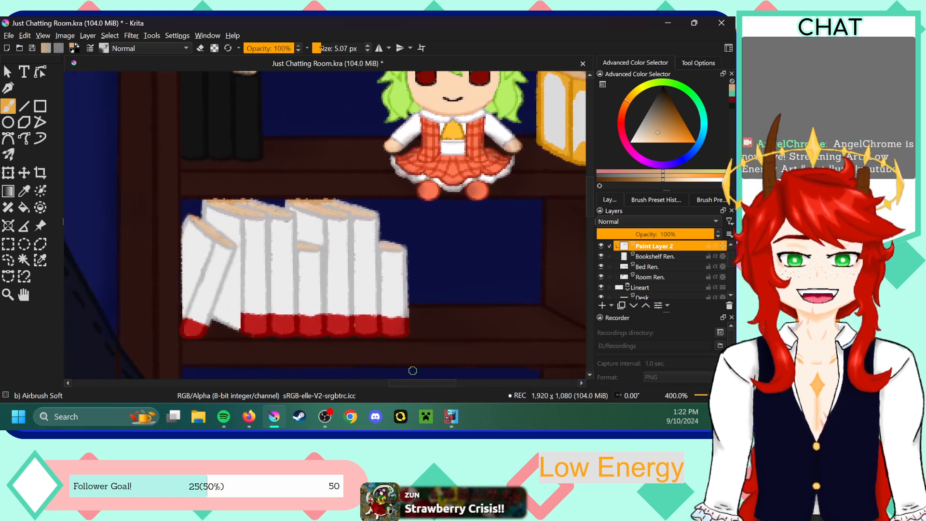
left_click_drag(592, 184, 590, 141)
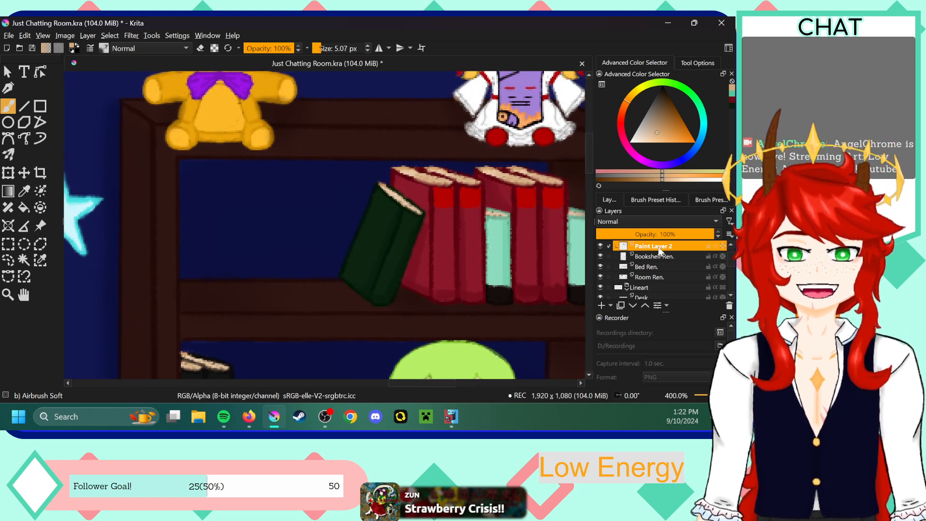
left_click(651, 198)
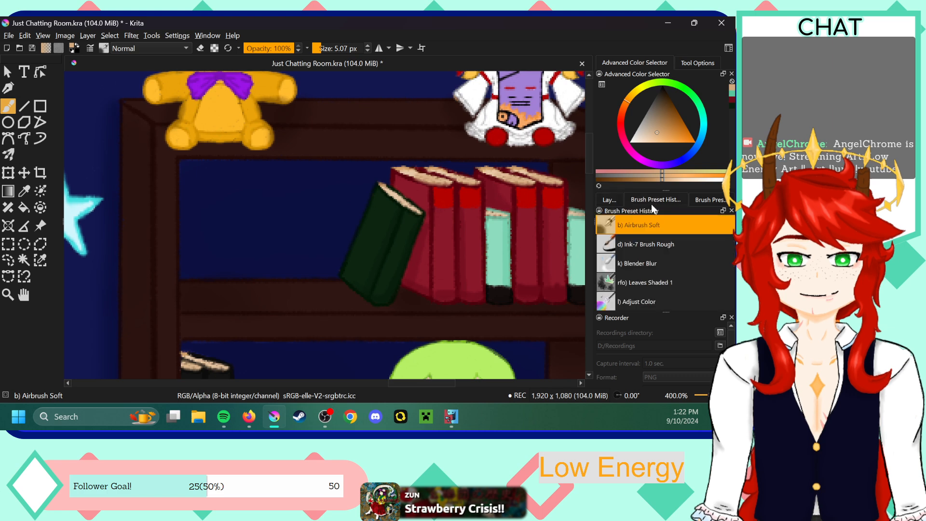
left_click(619, 201)
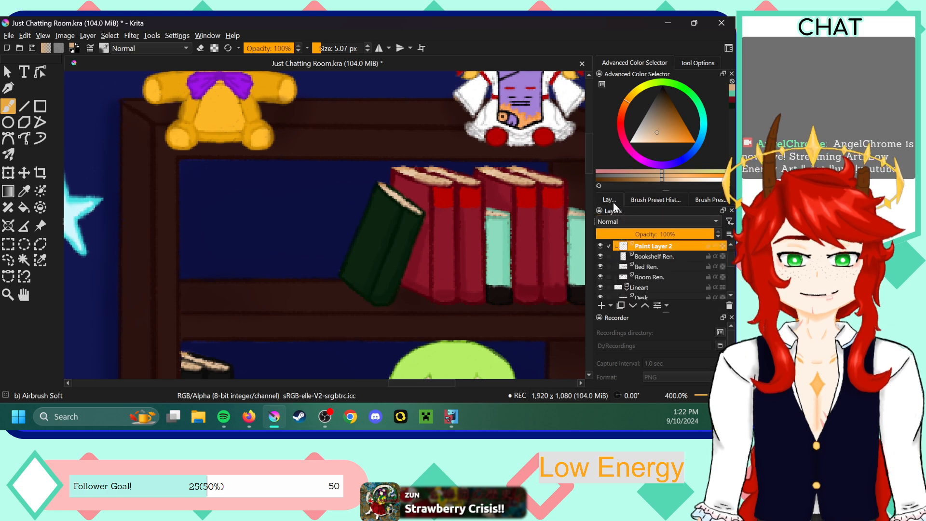
left_click_drag(590, 151, 590, 171)
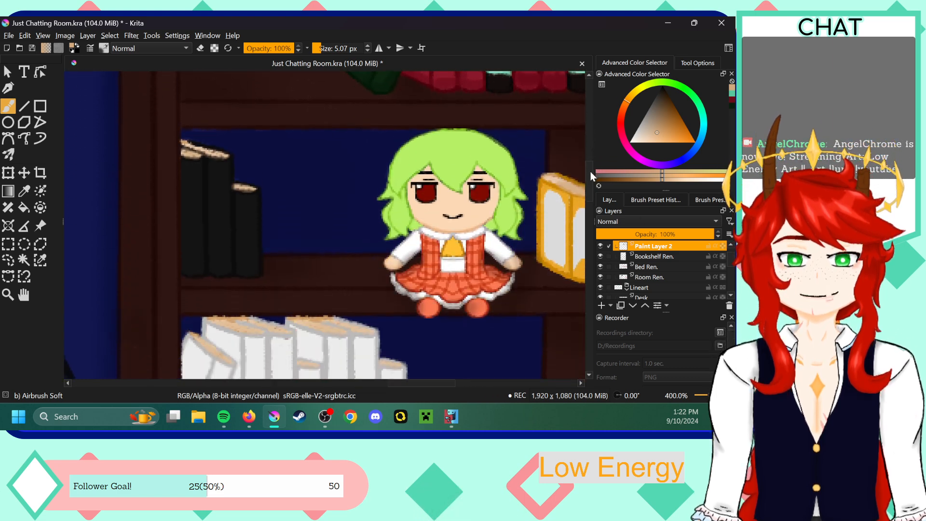
key("d")
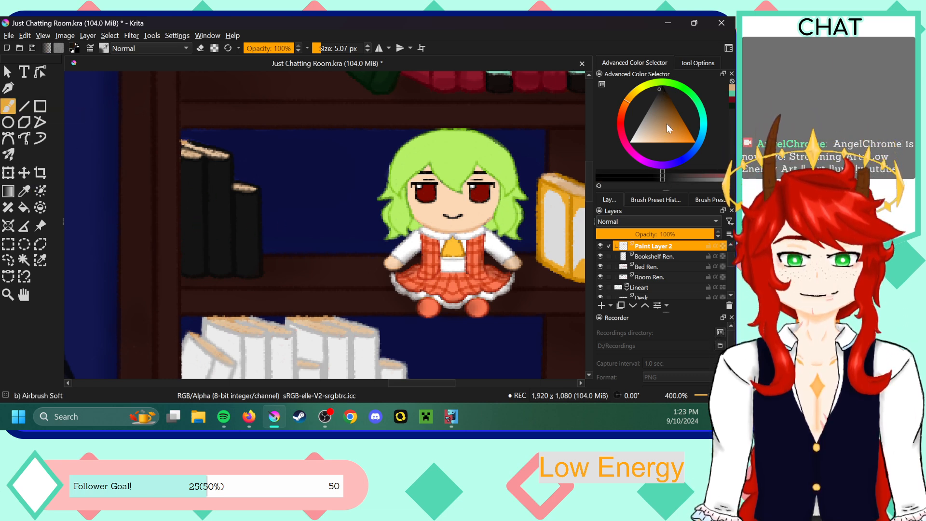
left_click(662, 87)
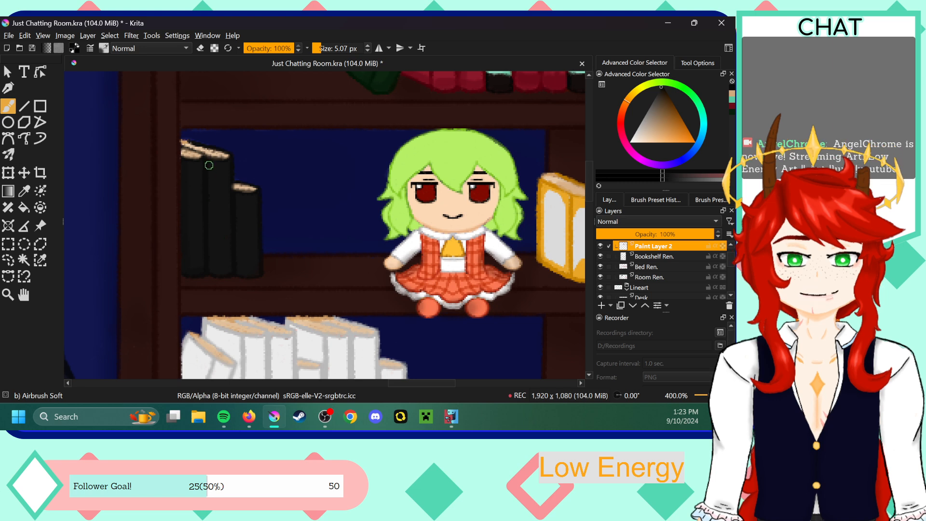
mouse_move(212, 203)
left_mouse_down()
mouse_move(211, 168)
mouse_move(210, 209)
left_mouse_up()
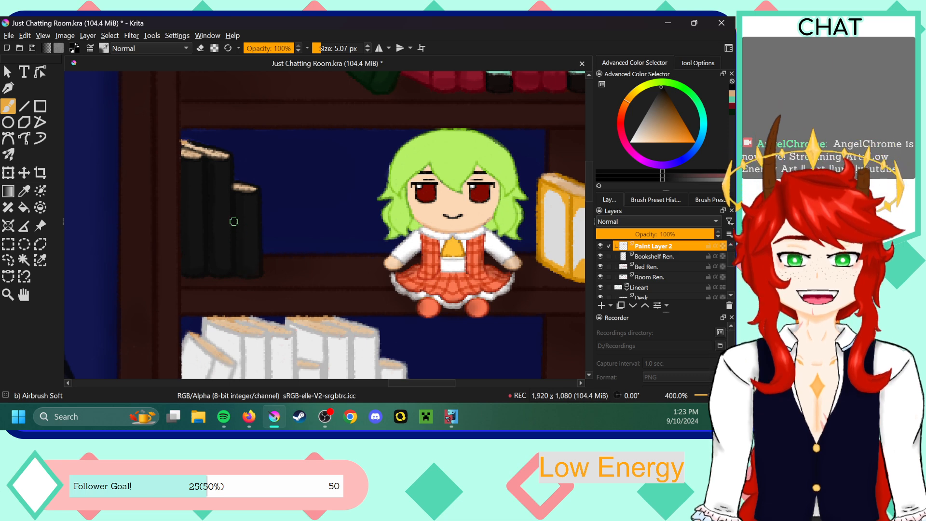
scroll(415, 223, "down", 5)
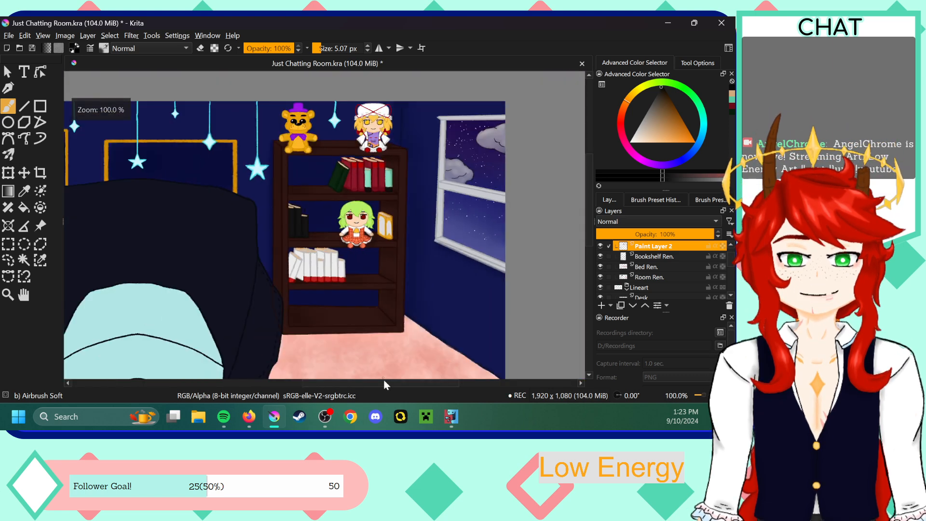
scroll(365, 382, "down", 1)
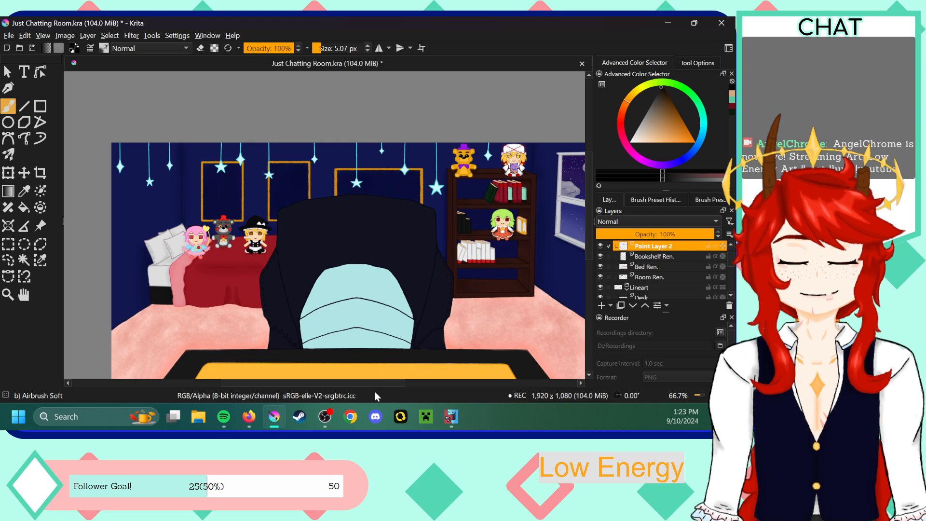
left_click_drag(380, 384, 395, 383)
left_click_drag(588, 164, 591, 184)
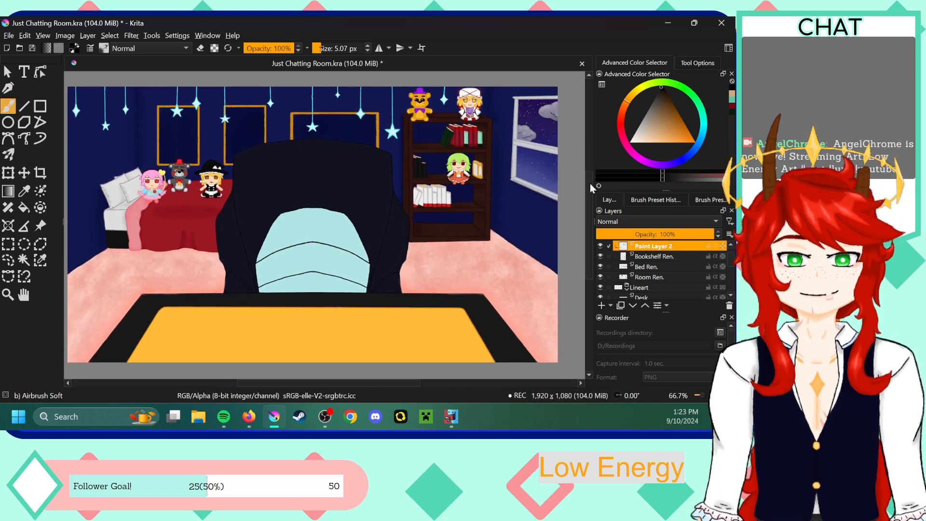
mouse_move(589, 183)
left_mouse_down()
mouse_move(588, 157)
mouse_move(589, 176)
left_mouse_up()
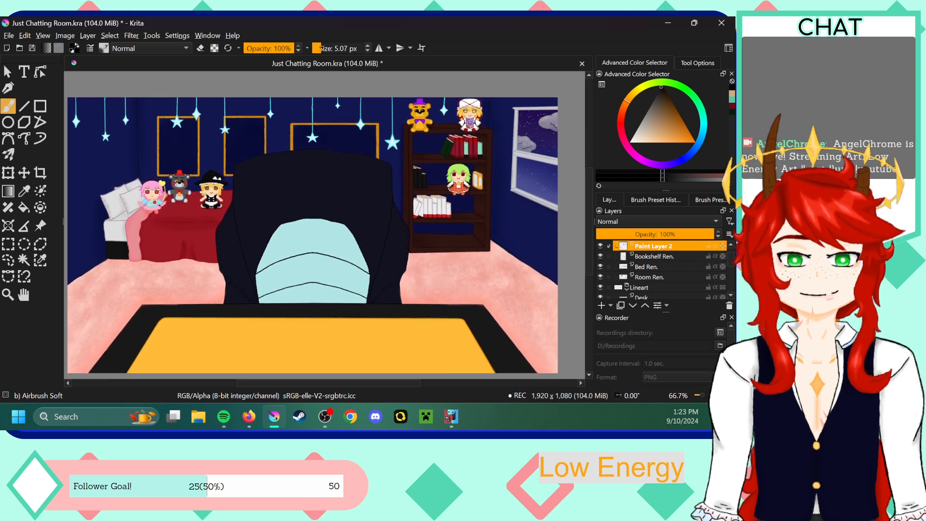
mouse_move(359, 382)
left_mouse_down()
mouse_move(385, 384)
mouse_move(361, 380)
left_mouse_up()
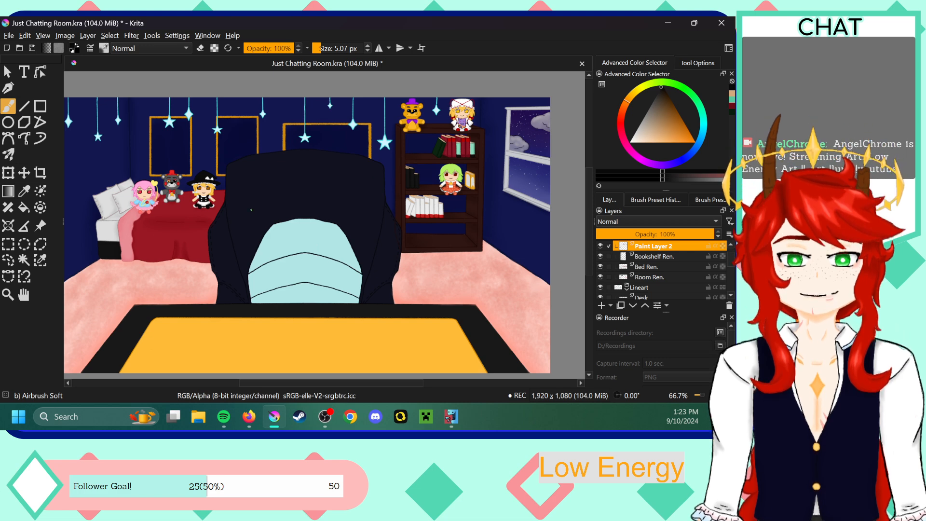
- Try sketching brown-orange lines across the back wall above the chair with Ink-7 Brush Rough, and undo them
left_click(683, 121)
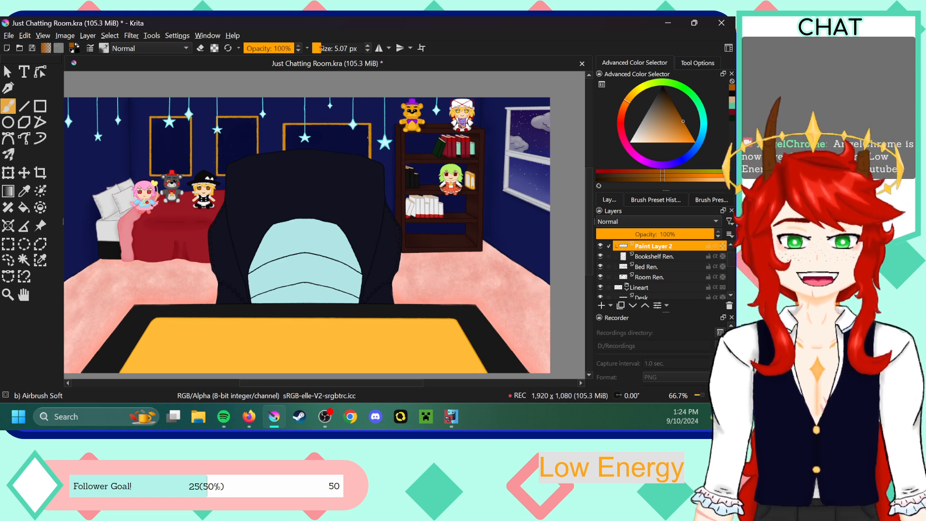
left_click(656, 199)
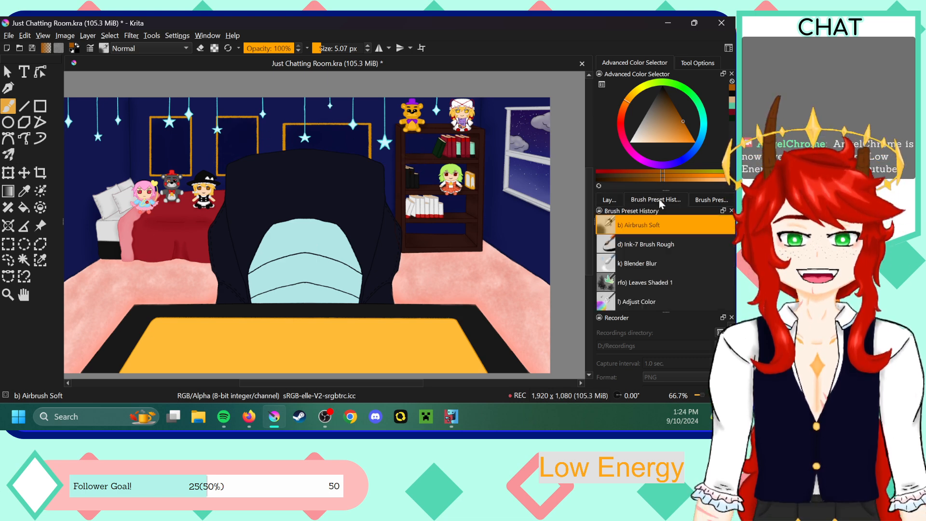
left_click(656, 246)
left_click(610, 199)
mouse_move(241, 109)
left_mouse_down()
mouse_move(274, 134)
mouse_move(376, 101)
left_mouse_up()
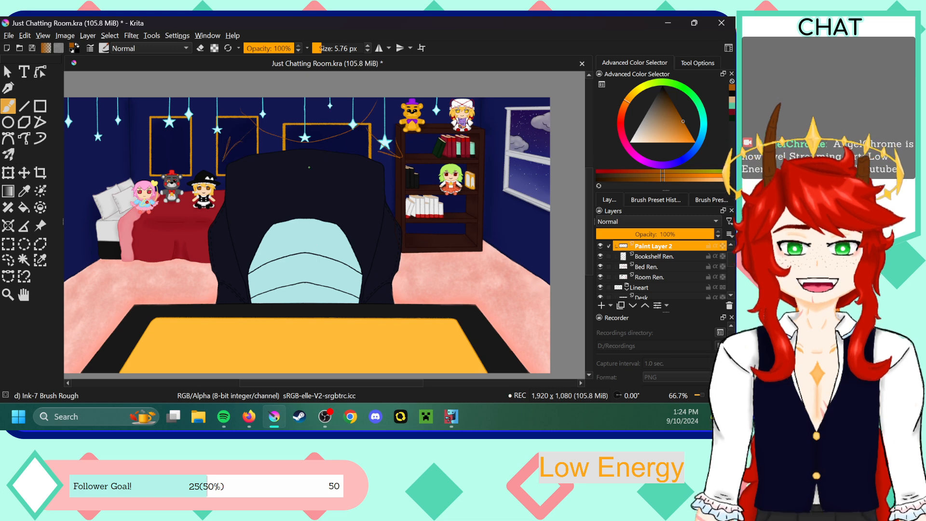
key("ctrl+z")
key("ctrl+z")
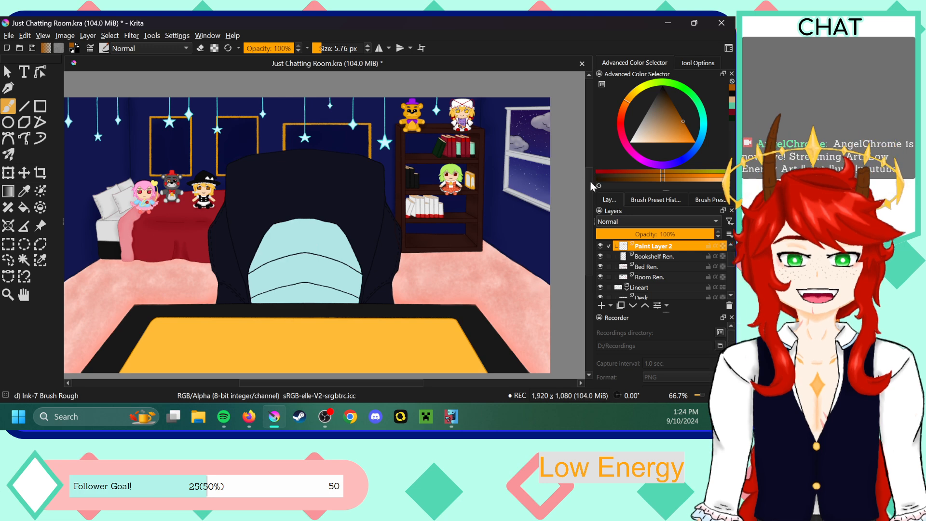
- Switch back to the Airbrush Soft brush at 5.07 px for the golden book beside the green-haired doll
scroll(592, 178, "up", 3)
scroll(590, 175, "down", 1)
key("ctrl+plus")
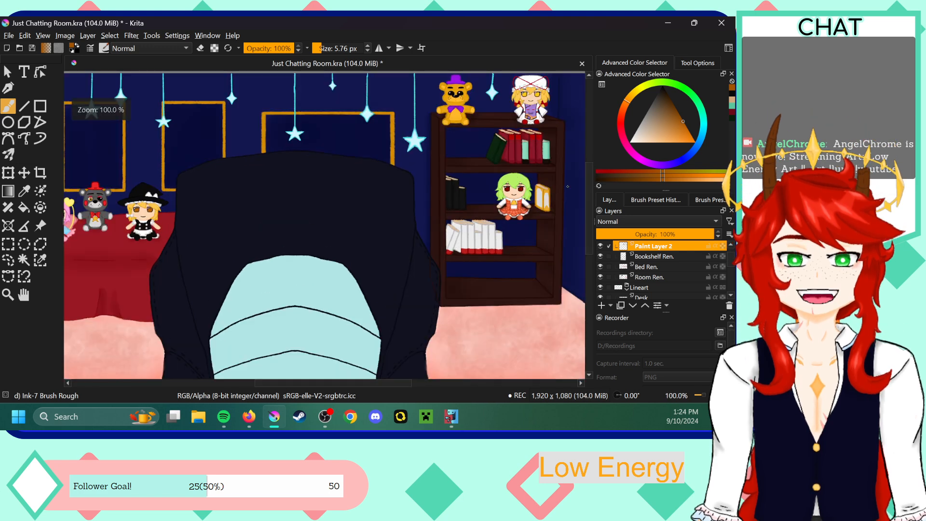
left_click_drag(314, 382, 362, 390)
key("ctrl+plus")
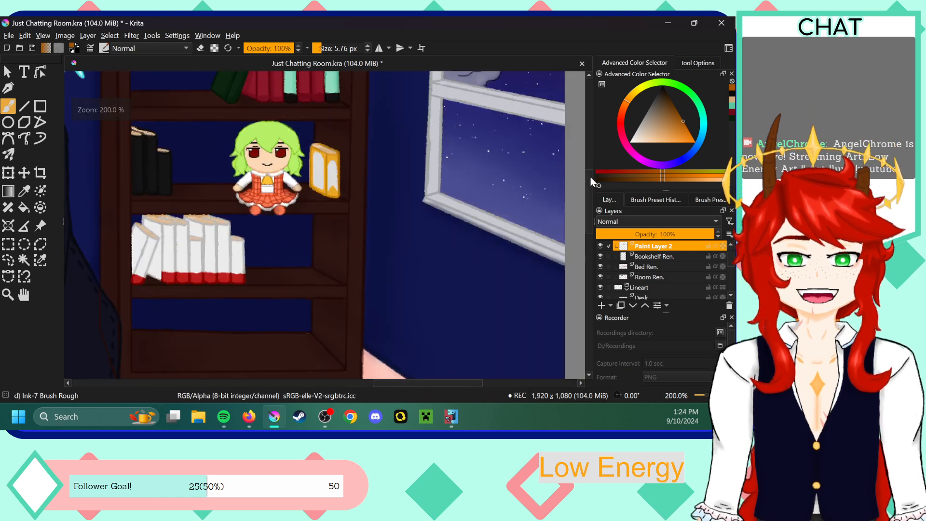
left_click(656, 199)
left_click(611, 201)
left_click_drag(589, 202, 589, 192)
key("ctrl+plus")
key("ctrl+plus")
key("ctrl+plus")
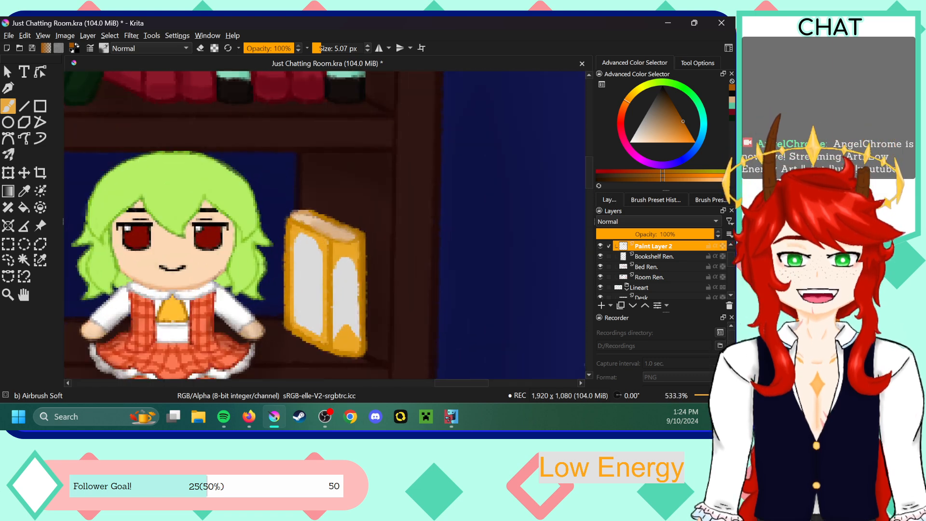
- Examine the golden, white and black books on the middle and lower shelves up close to check their shading
mouse_move(462, 382)
left_mouse_down()
mouse_move(418, 381)
mouse_move(443, 381)
left_mouse_up()
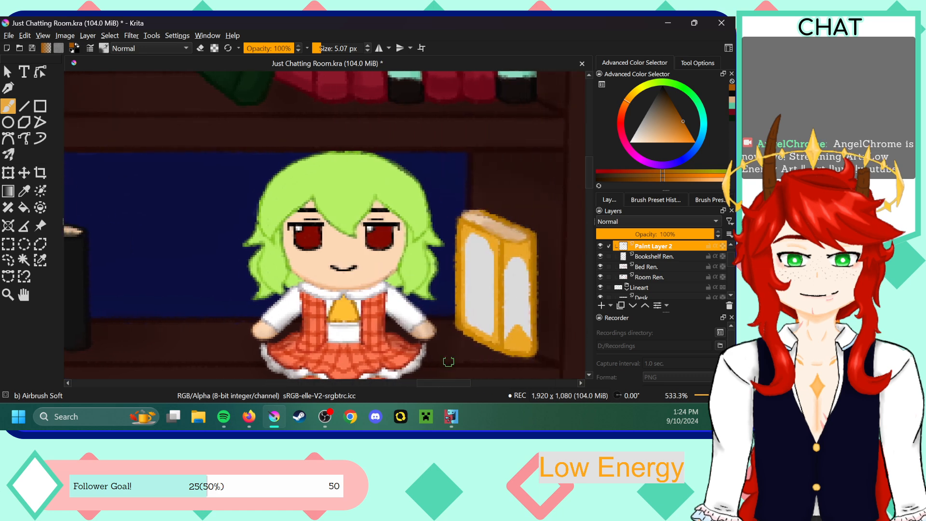
mouse_move(589, 169)
left_mouse_down()
mouse_move(590, 194)
mouse_move(589, 172)
left_mouse_up()
key("ctrl+minus")
key("ctrl+minus")
key("ctrl+plus")
key("ctrl+plus")
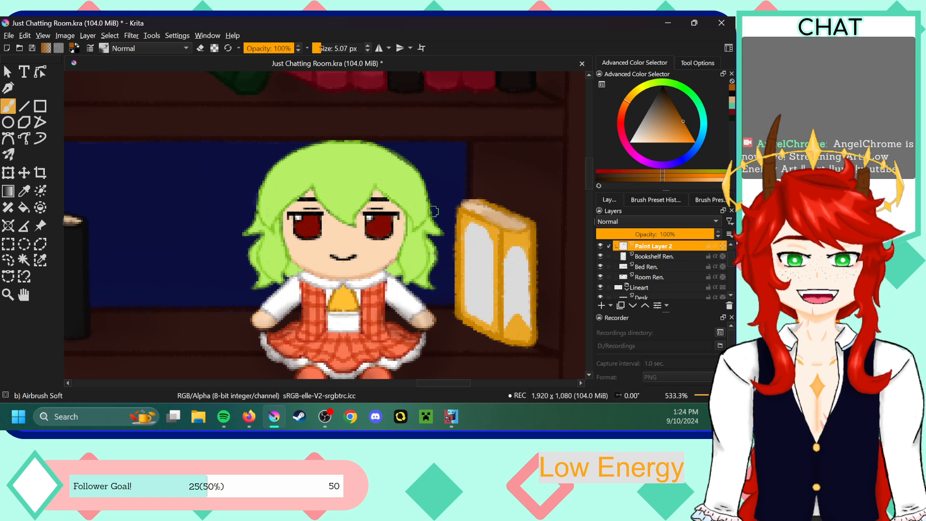
key("ctrl+minus")
key("ctrl+minus")
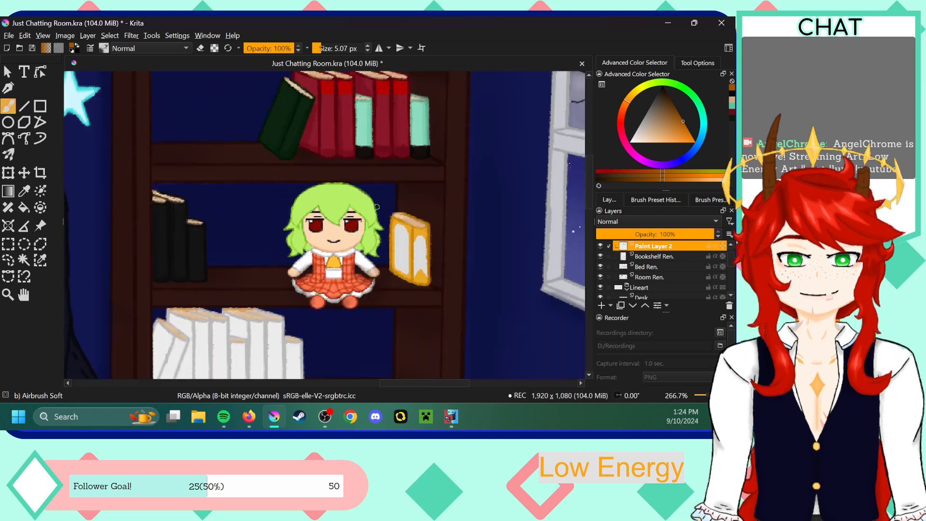
left_click_drag(411, 383, 392, 383)
scroll(588, 169, "down", 3)
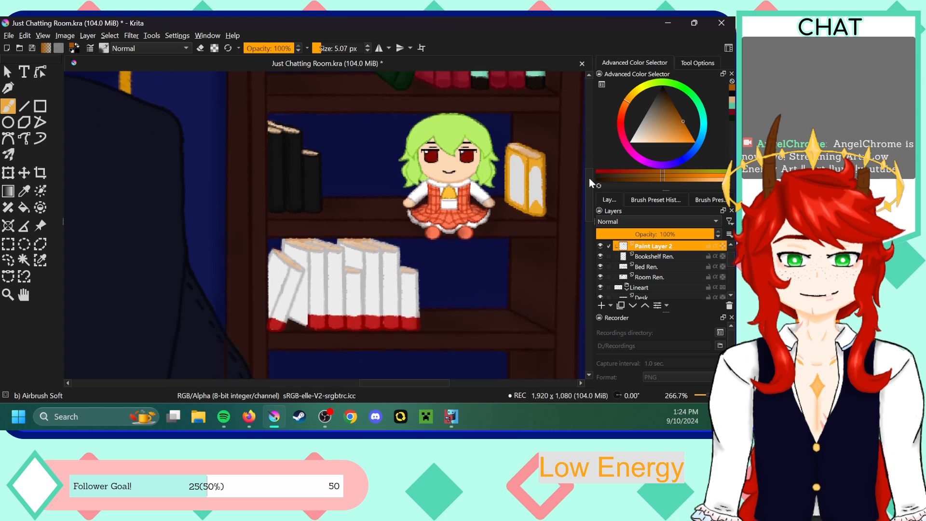
key("ctrl+plus")
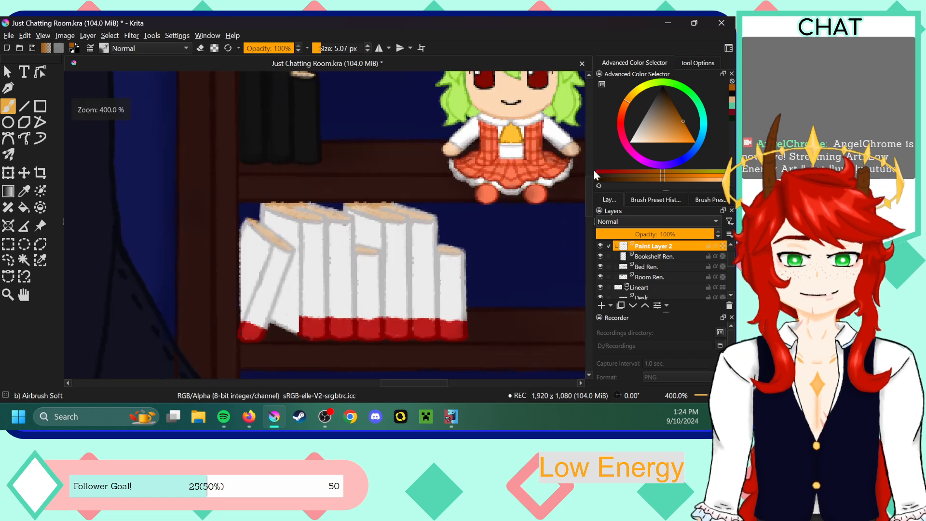
left_click_drag(590, 187, 590, 167)
key("ctrl+plus")
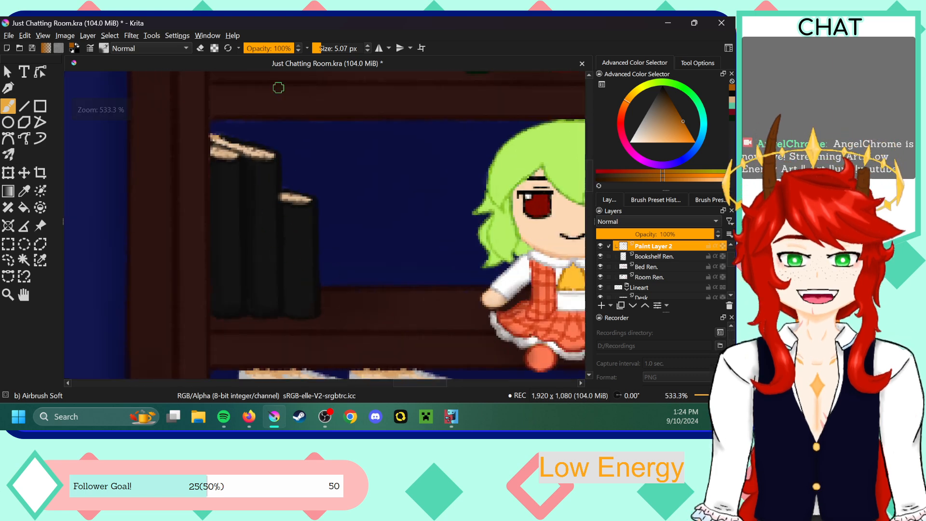
- Sample the near-black of the short black book and airbrush more shading along the black books
left_click(287, 213, "ctrl")
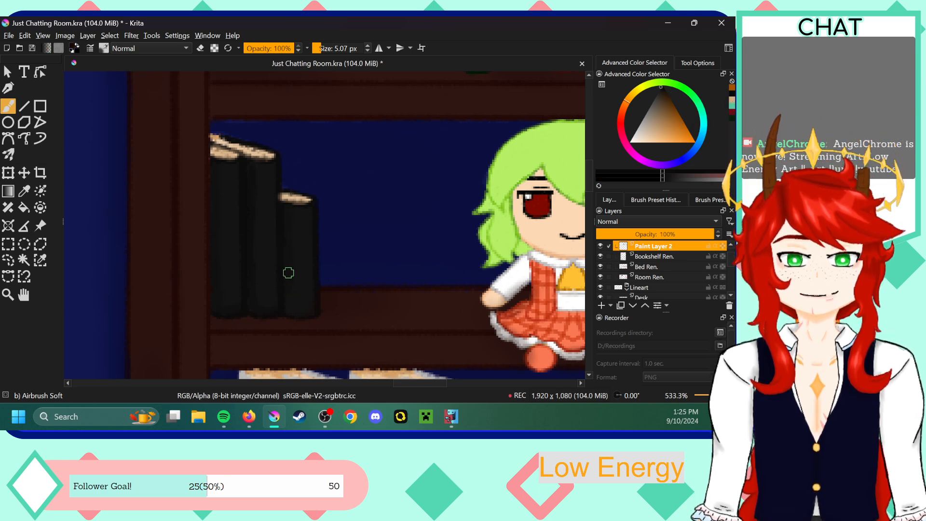
mouse_move(308, 311)
left_mouse_down()
mouse_move(289, 301)
mouse_move(287, 231)
left_mouse_up()
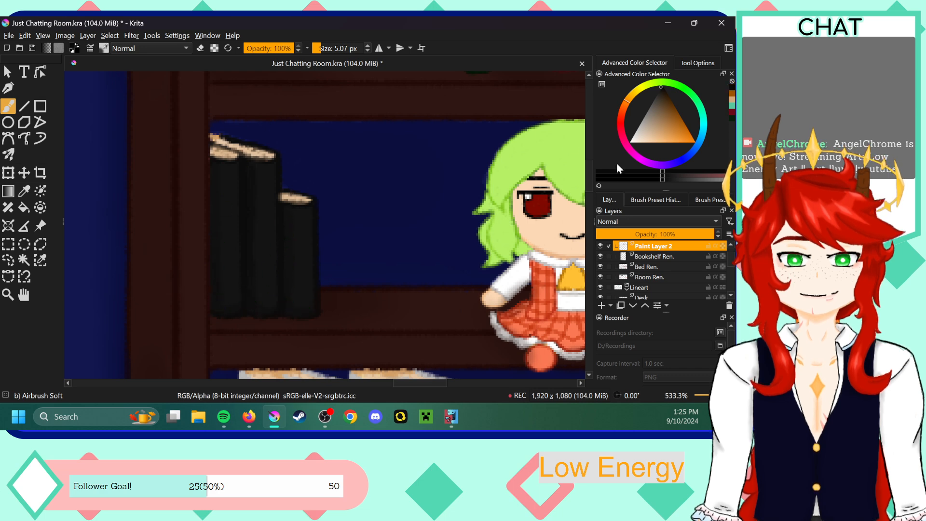
- Sample the white books' light grey, pick a slightly darker grey, and airbrush shadows along the white books on the lower shelf
left_click_drag(589, 169, 589, 190)
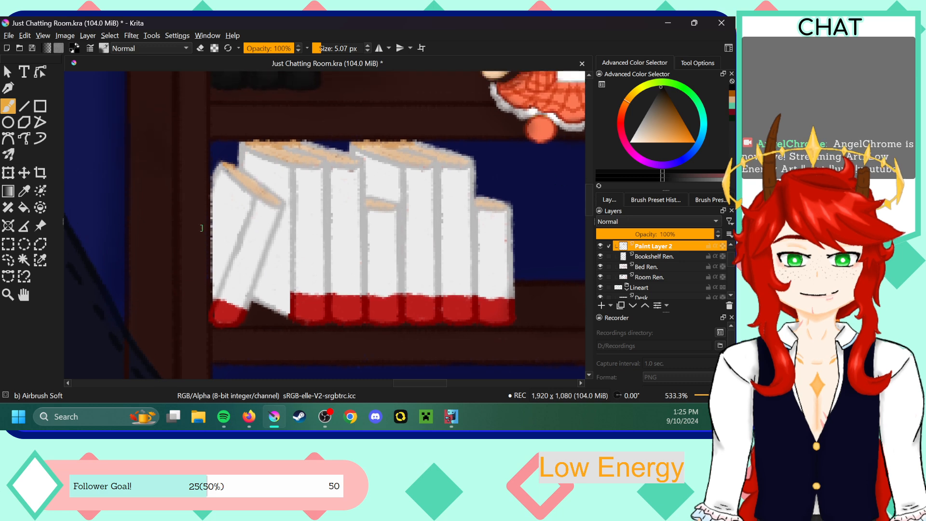
left_click(24, 191)
left_click(285, 273)
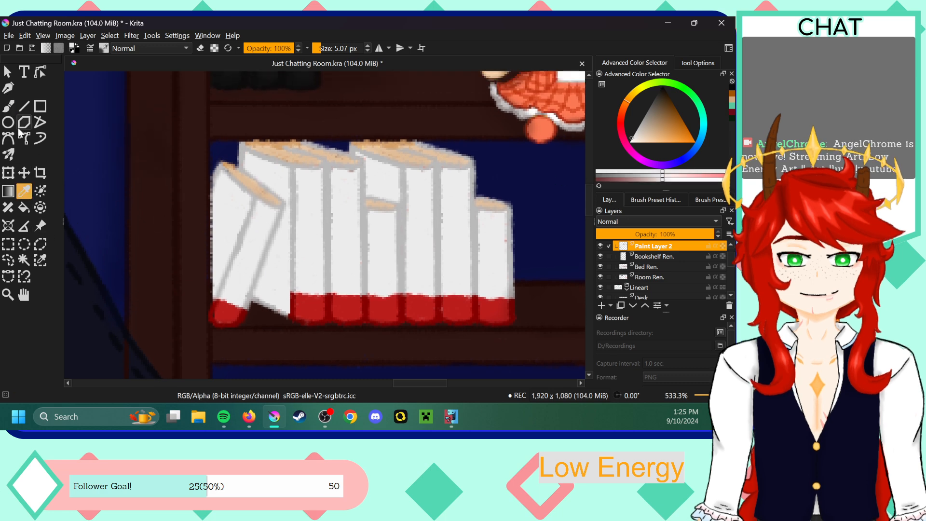
left_click(7, 100)
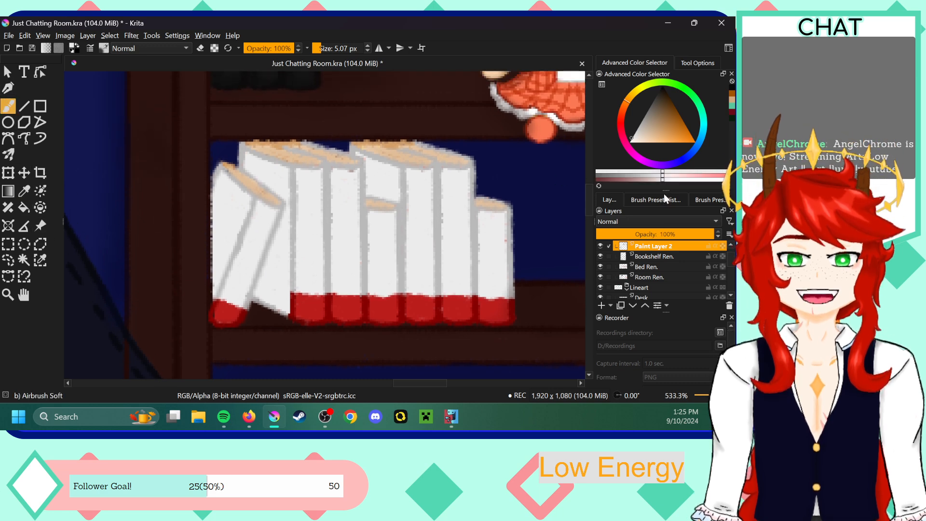
left_click(636, 130)
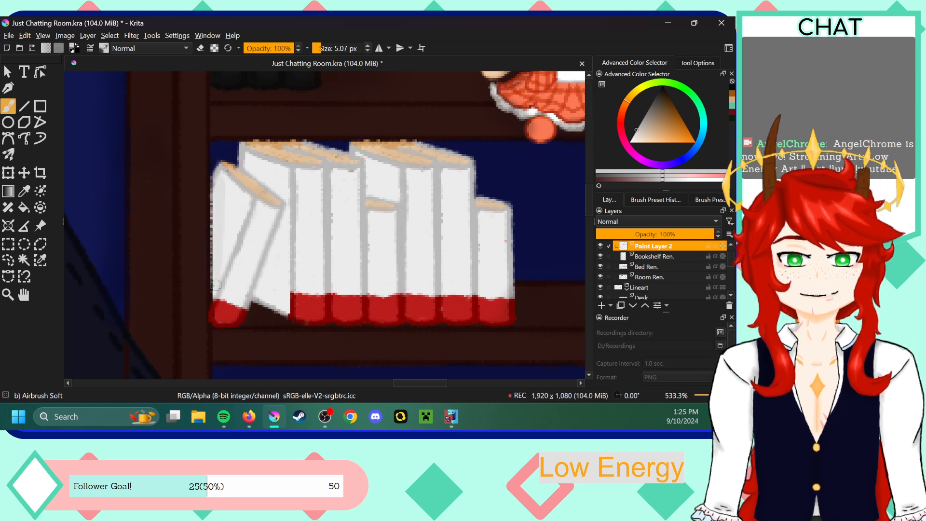
left_click_drag(218, 212, 227, 293)
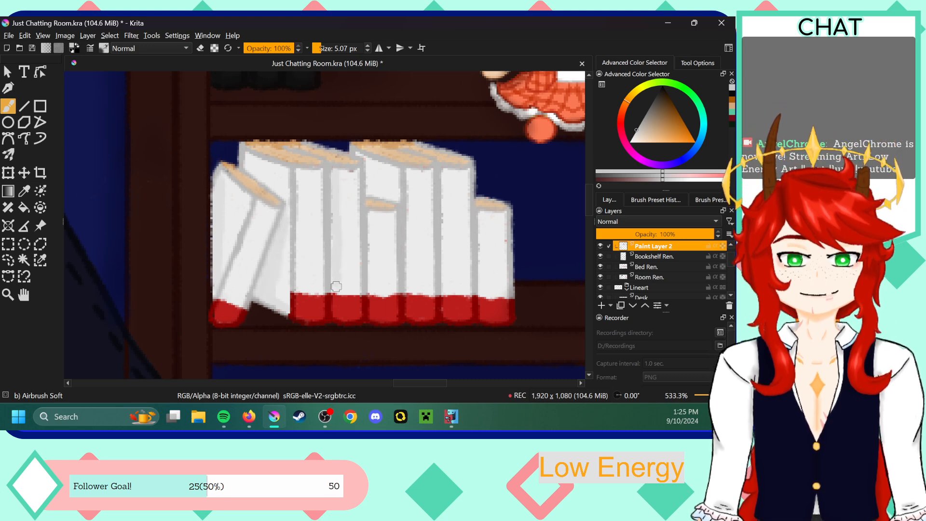
left_click_drag(374, 214, 374, 270)
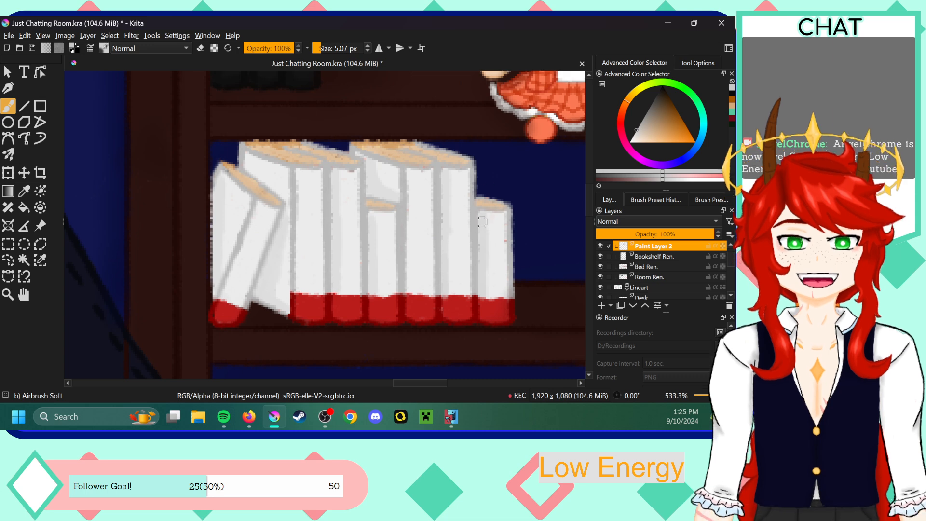
- Sample the red at the base of the white books, pick a darker red, and airbrush shadows across the red bands
mouse_move(420, 384)
left_mouse_down()
mouse_move(449, 384)
mouse_move(419, 383)
left_mouse_up()
left_click(24, 191)
left_click(219, 310)
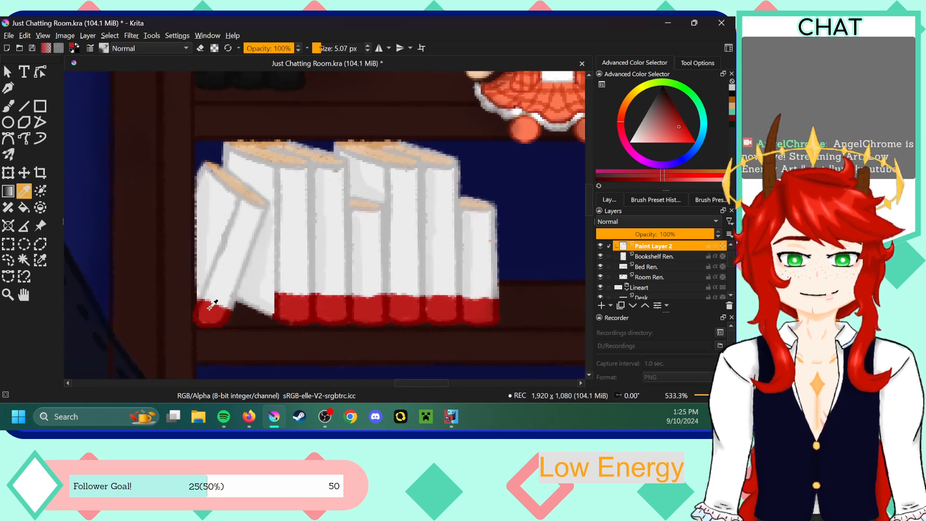
left_click(8, 106)
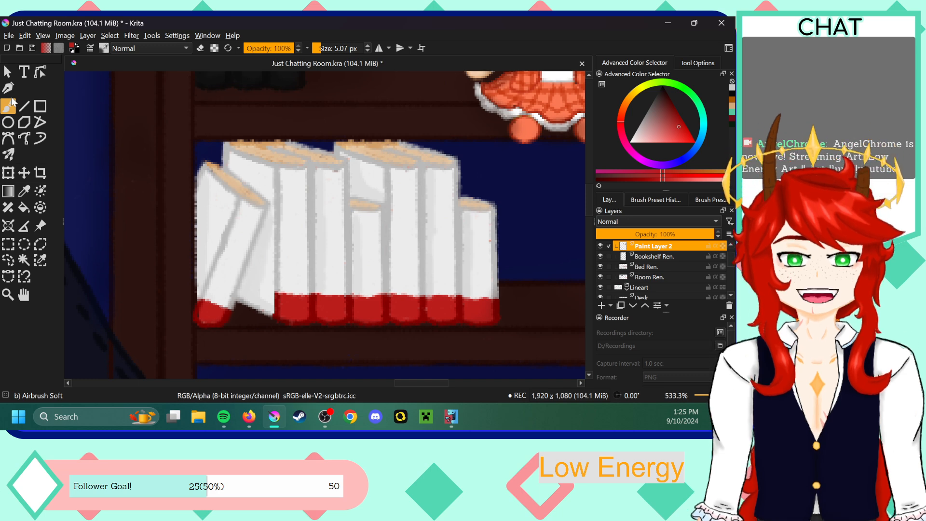
left_click(680, 131)
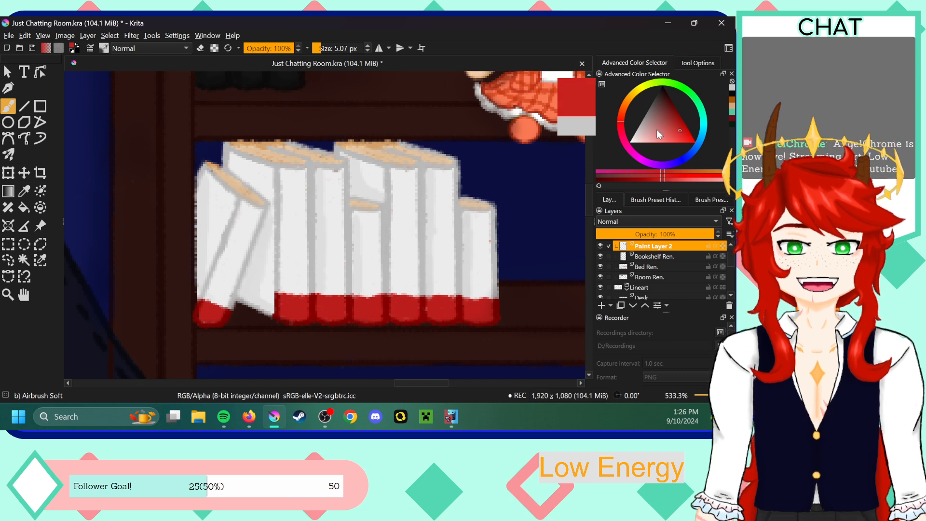
key("p")
left_click(208, 308)
left_click(9, 106)
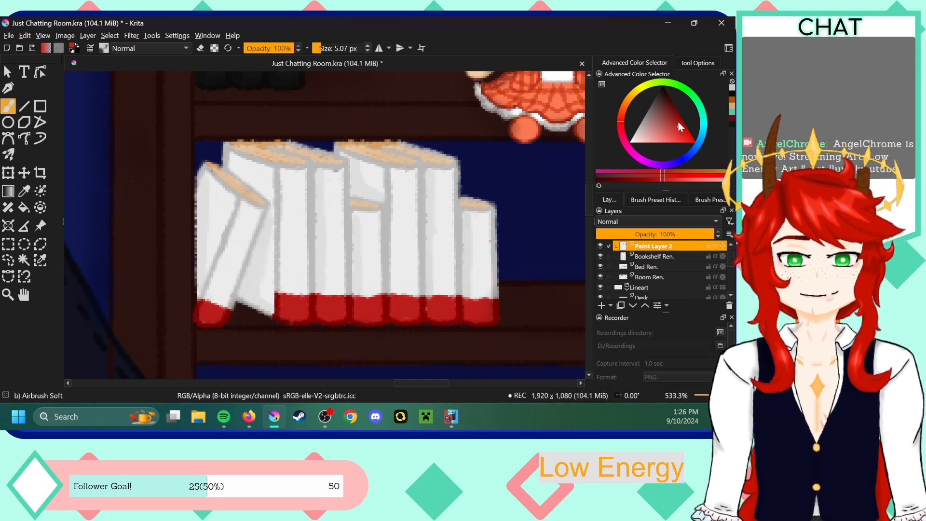
left_click(678, 122)
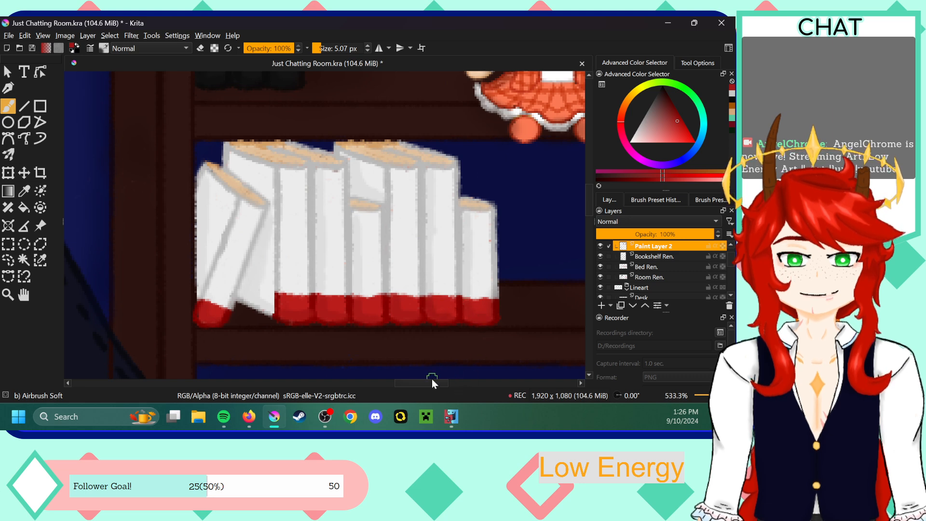
- Sample the golden book's colour beside the green-haired doll and pick a slightly darker gold for the brush
mouse_move(430, 384)
left_mouse_down()
mouse_move(467, 385)
mouse_move(435, 383)
left_mouse_up()
left_click_drag(588, 204, 589, 185)
left_click_drag(414, 384, 454, 383)
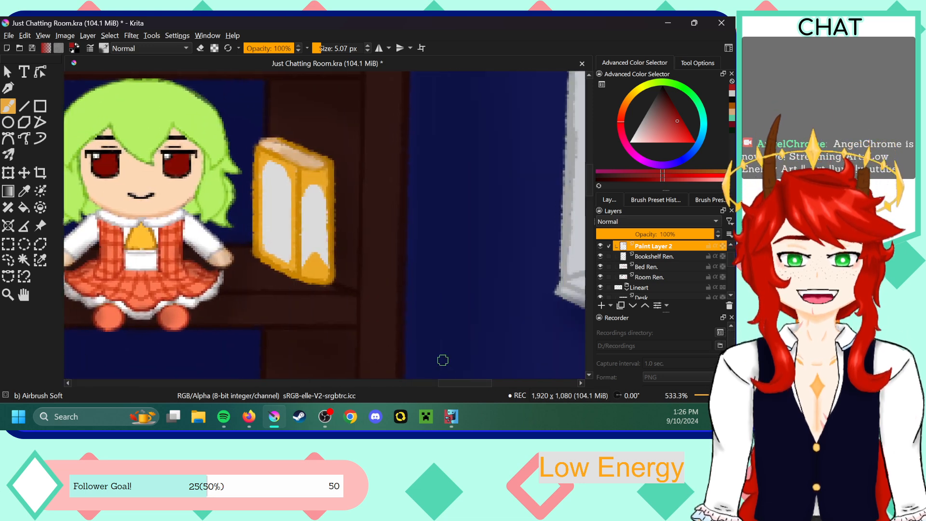
left_click(24, 191)
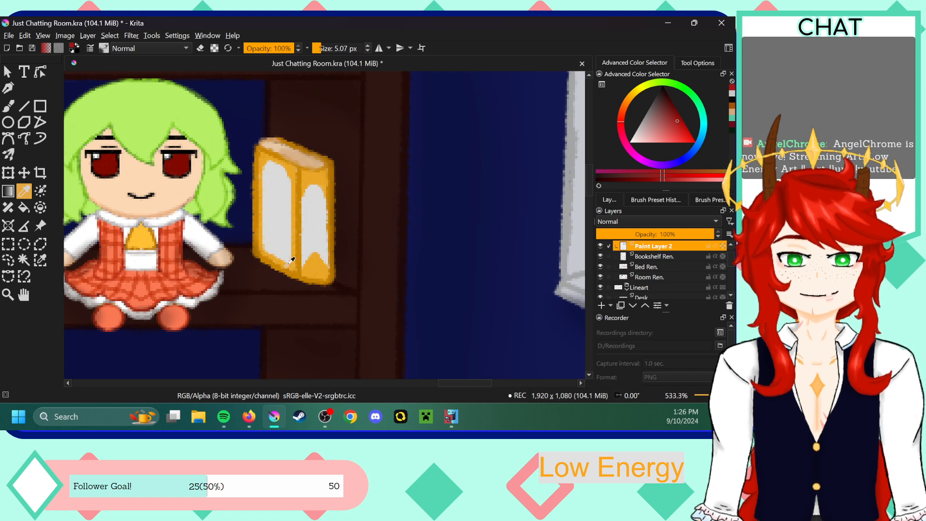
left_click(288, 263)
left_click(682, 133)
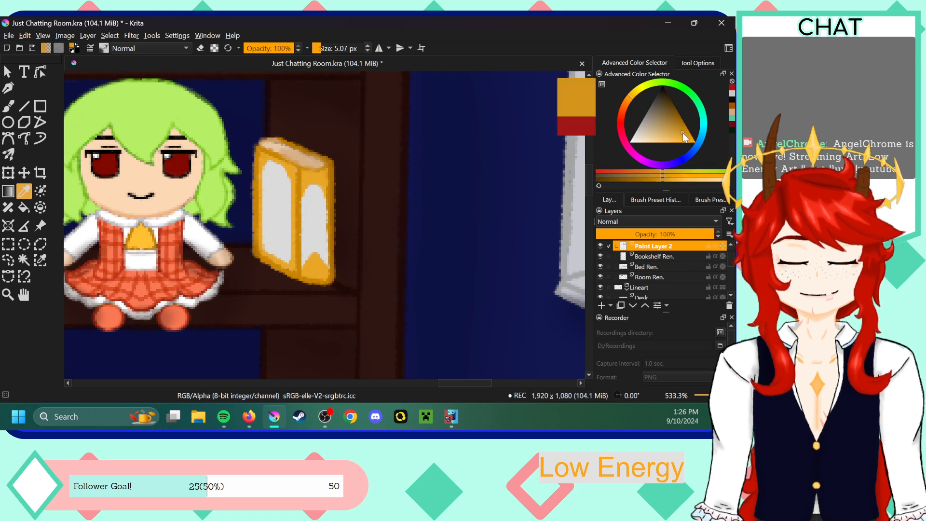
left_click(9, 106)
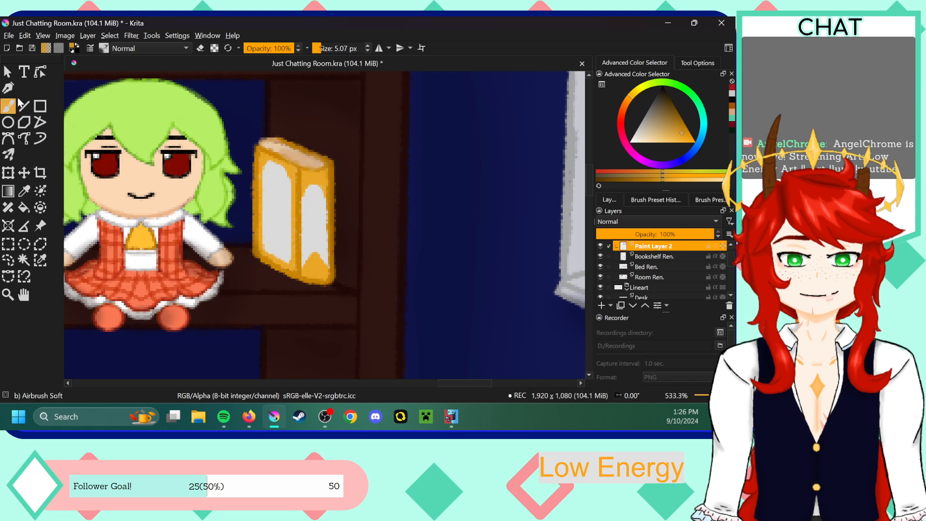
- Airbrush darker gold shadows onto the frame of the golden book beside the green-haired doll
key("minus")
key("minus")
key("minus")
key("minus")
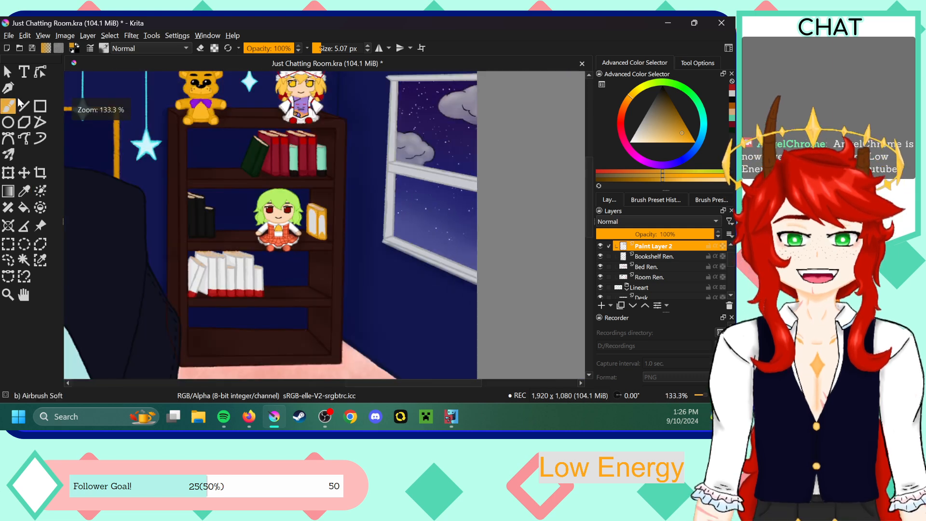
key("plus")
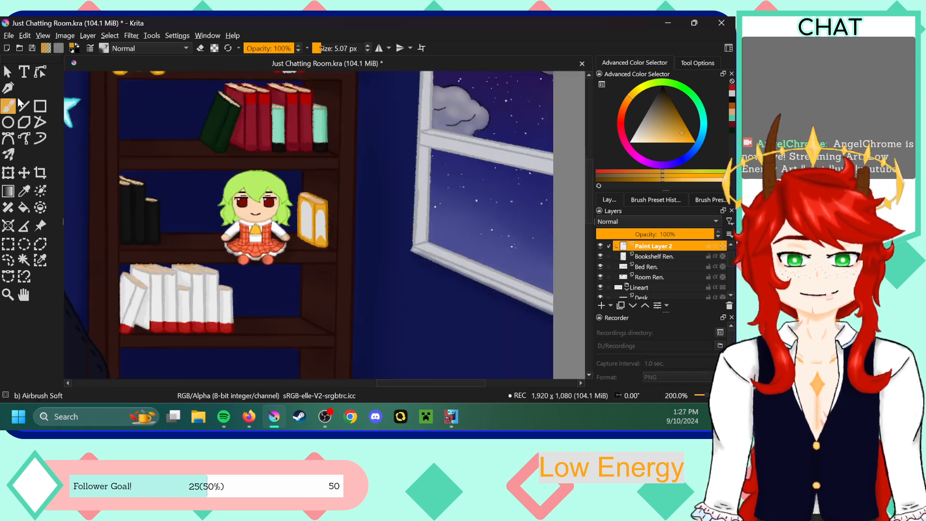
key("plus")
key("plus")
key("plus")
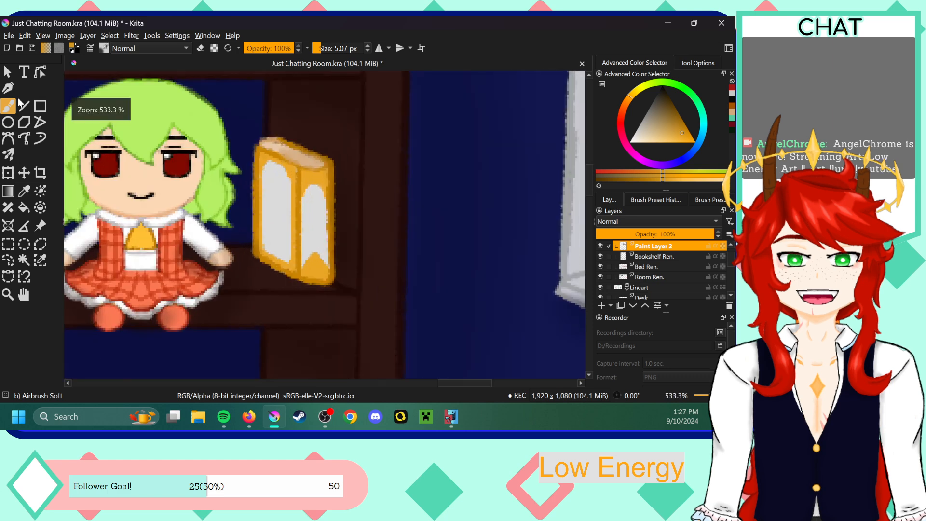
left_click(325, 185)
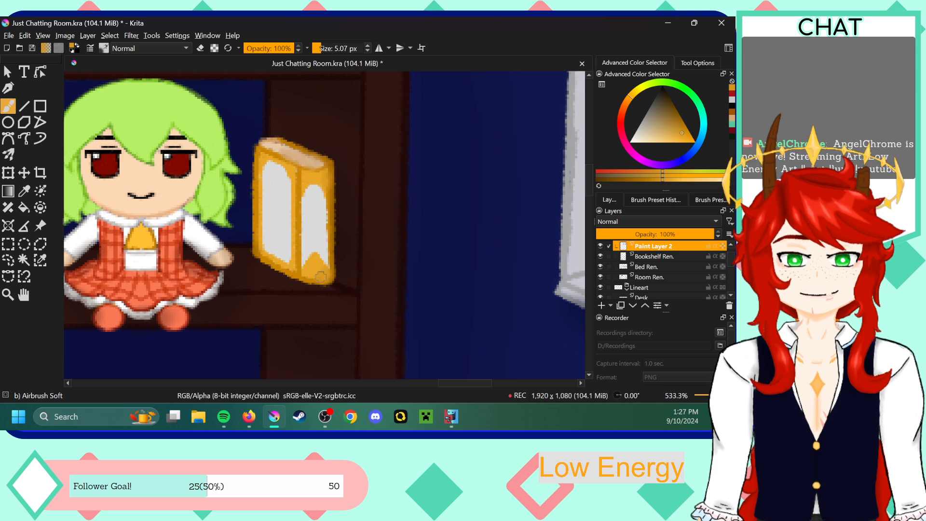
- Sample the light grey of the golden book's panels, pick a darker grey, and airbrush shadows onto its narrow side panel
left_click(627, 126)
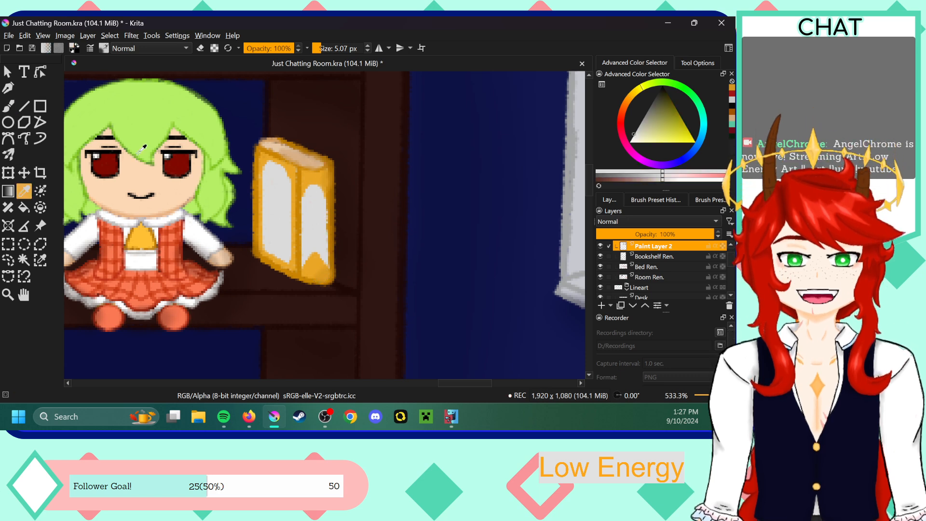
left_click(638, 128)
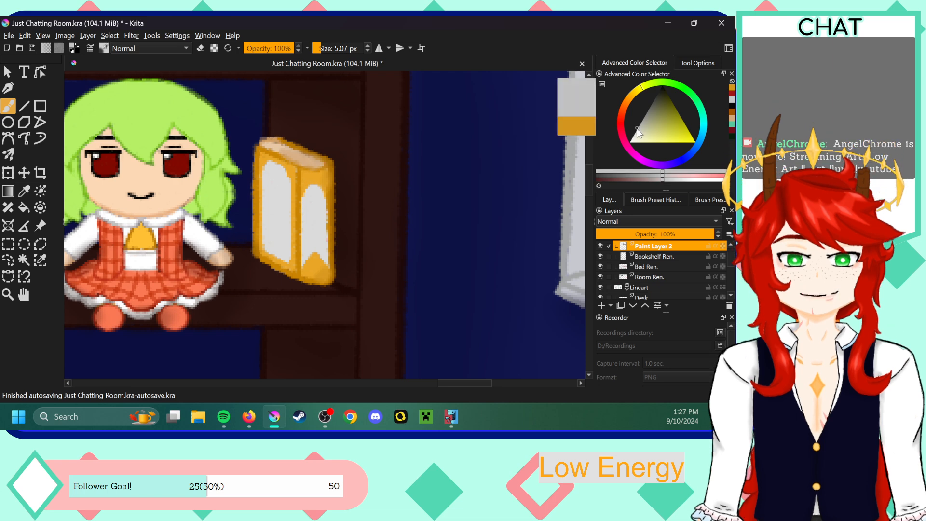
left_click_drag(323, 223, 322, 199)
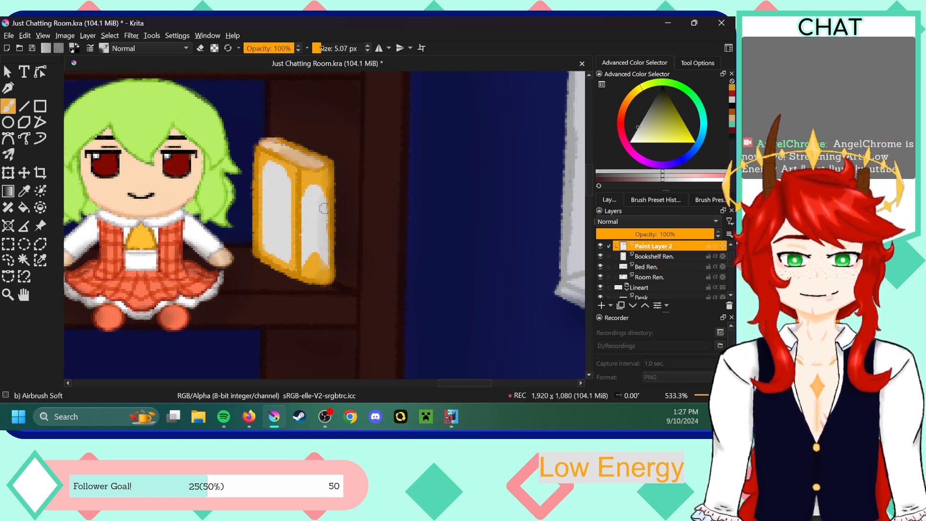
left_click_drag(323, 211, 325, 187)
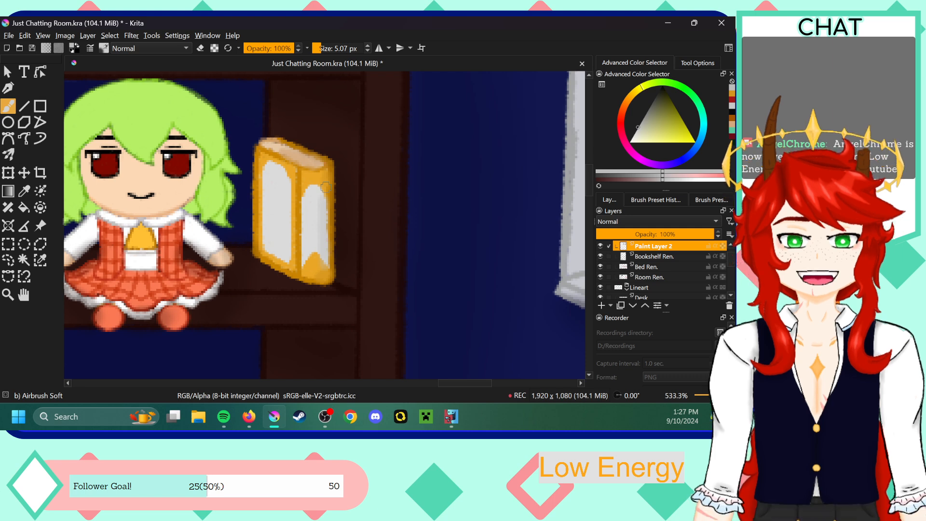
- Switch the brush preset to Blender Blur for softening the bookshelf shading
left_click_drag(458, 385, 430, 385)
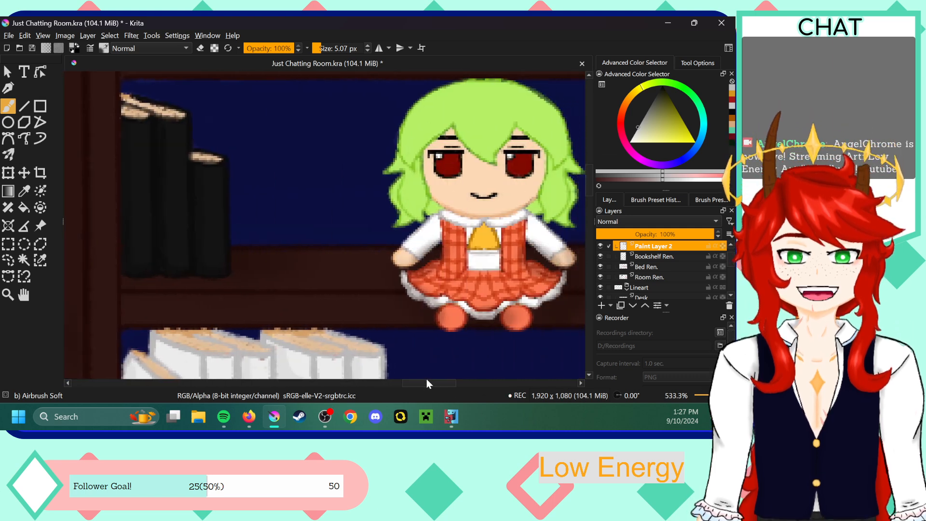
key("minus")
key("minus")
key("minus")
key("minus")
left_click(658, 200)
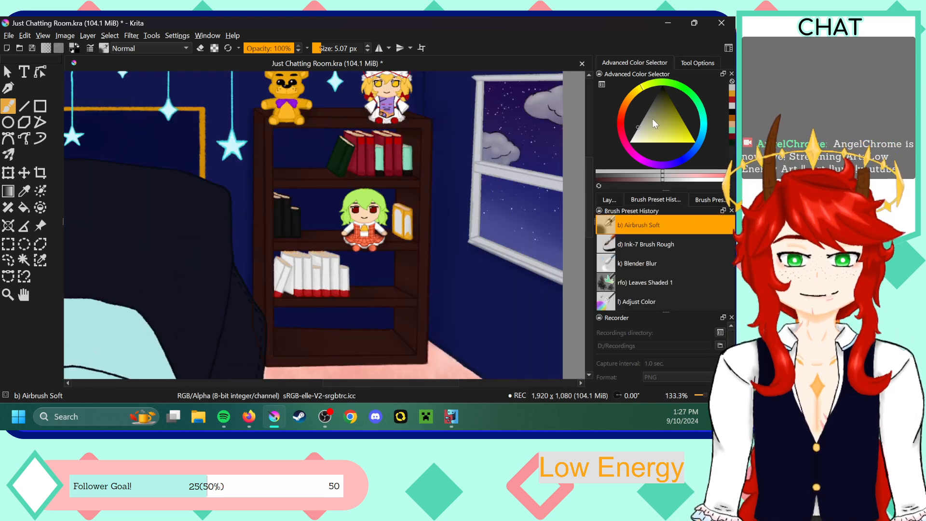
left_click(659, 260)
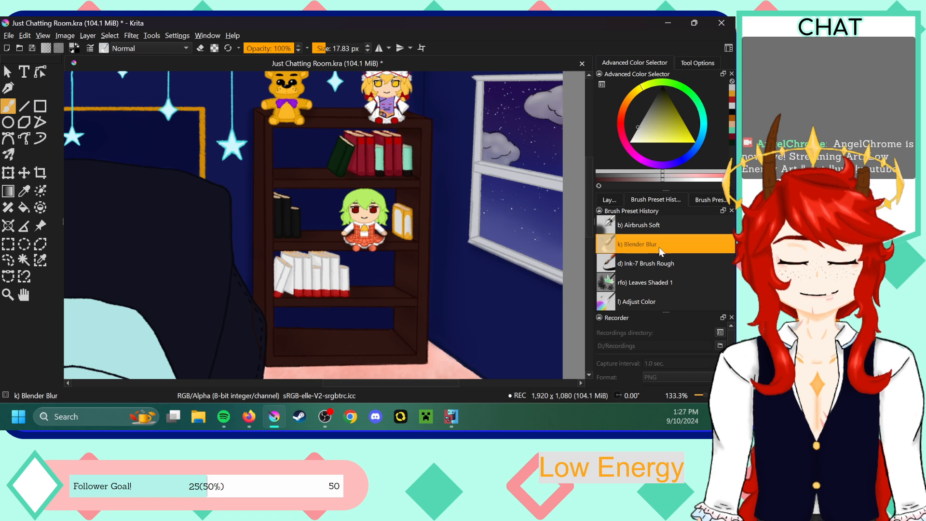
- Set the Blender Blur brush to 3.33 px and blend the shading on the dark green, crimson and mint books on the upper shelf
key("plus")
key("plus")
key("plus")
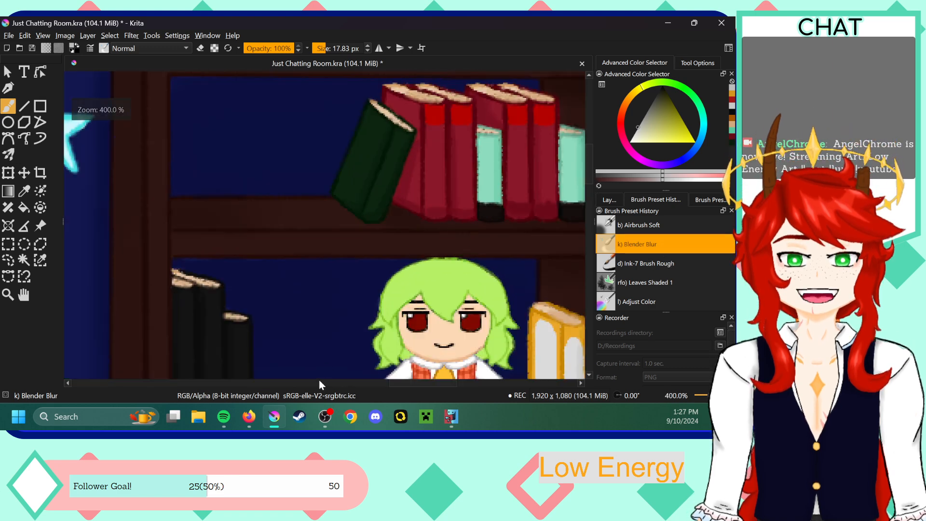
key("plus")
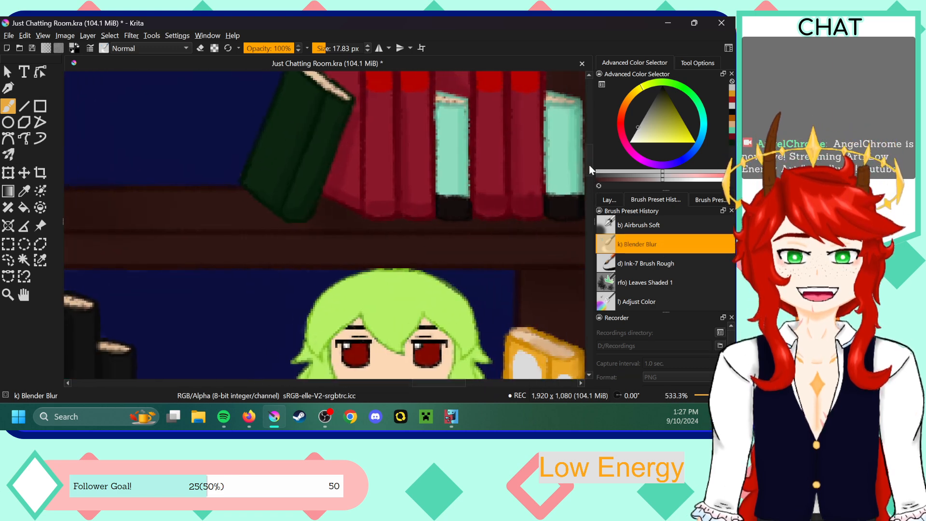
key("plus")
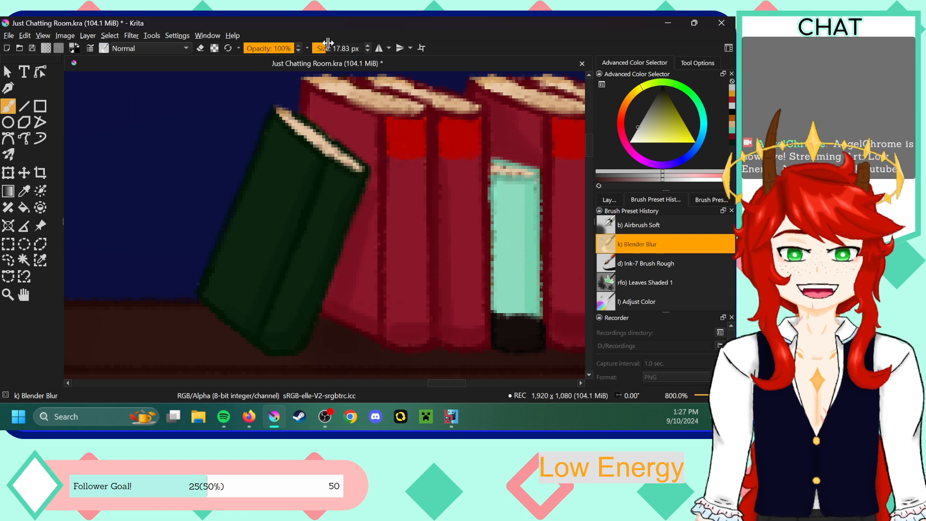
left_click_drag(327, 45, 325, 45)
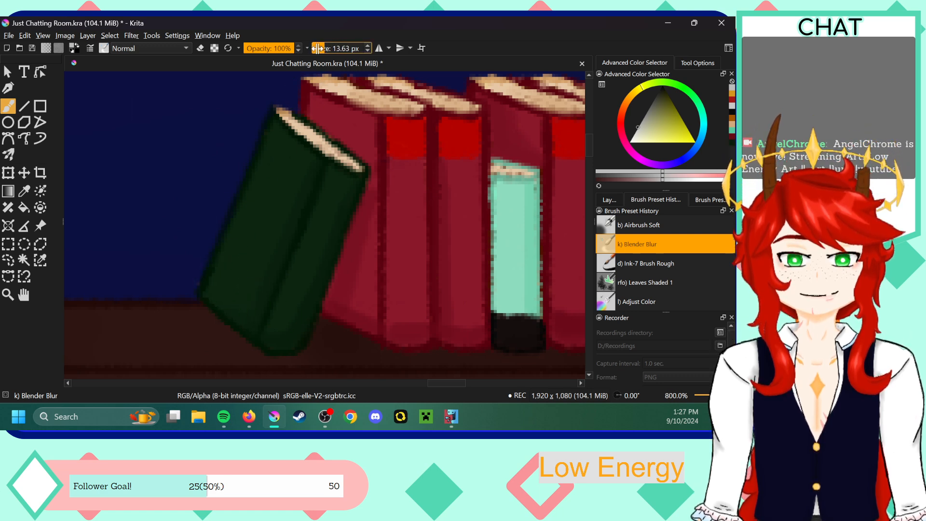
left_click_drag(317, 49, 313, 48)
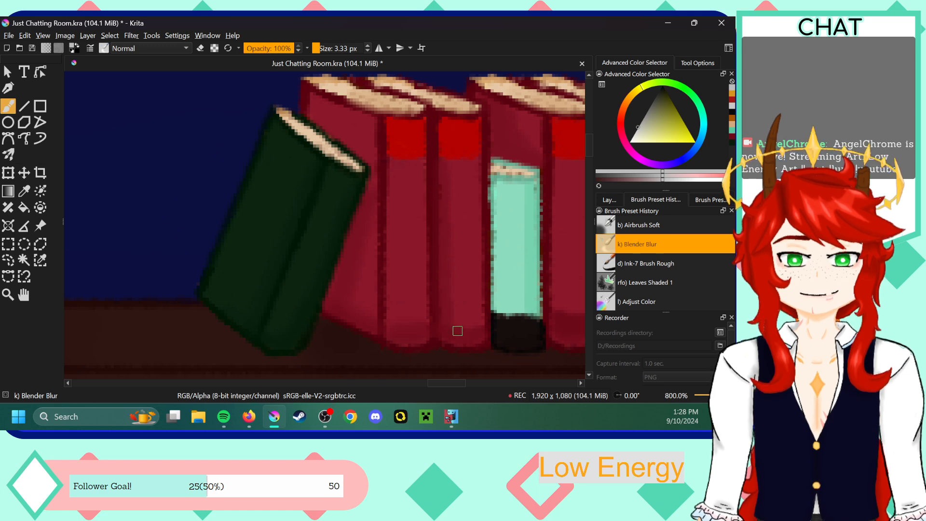
left_click_drag(446, 383, 458, 383)
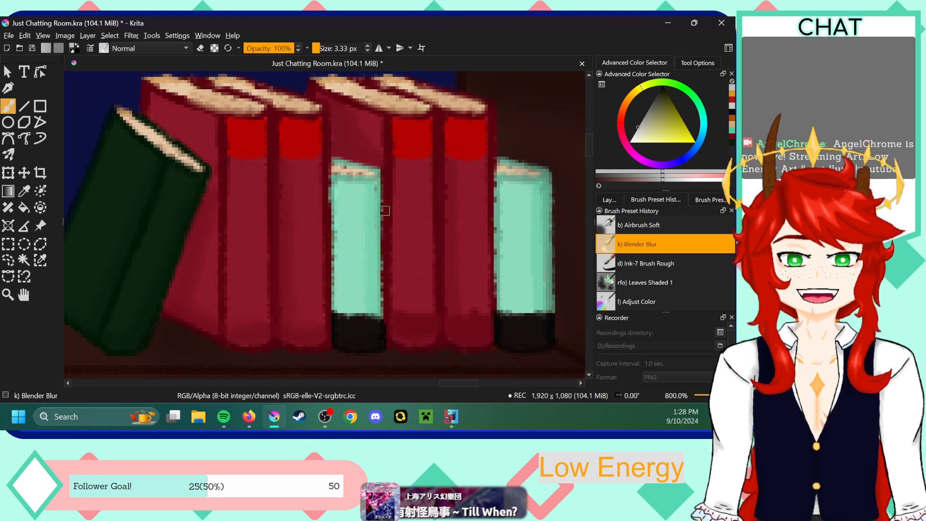
- Sample the darker mint shade, shade both mint books with Airbrush Soft, and erase the excess shading from the outer one
left_click(650, 224)
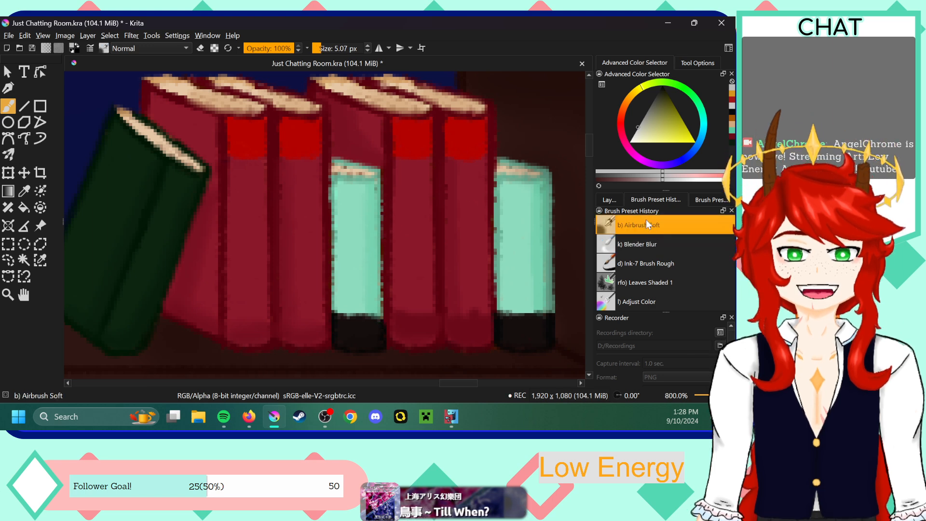
left_click(609, 199)
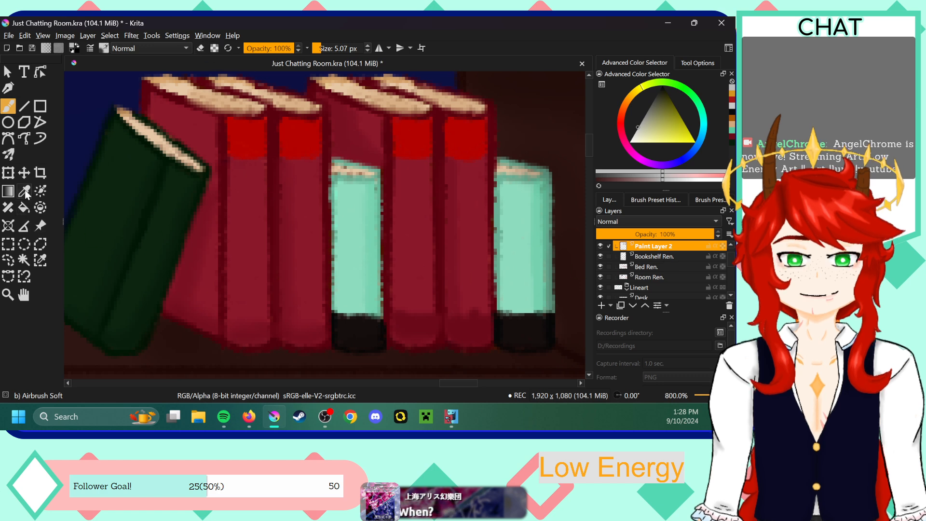
key("p")
left_click(545, 223)
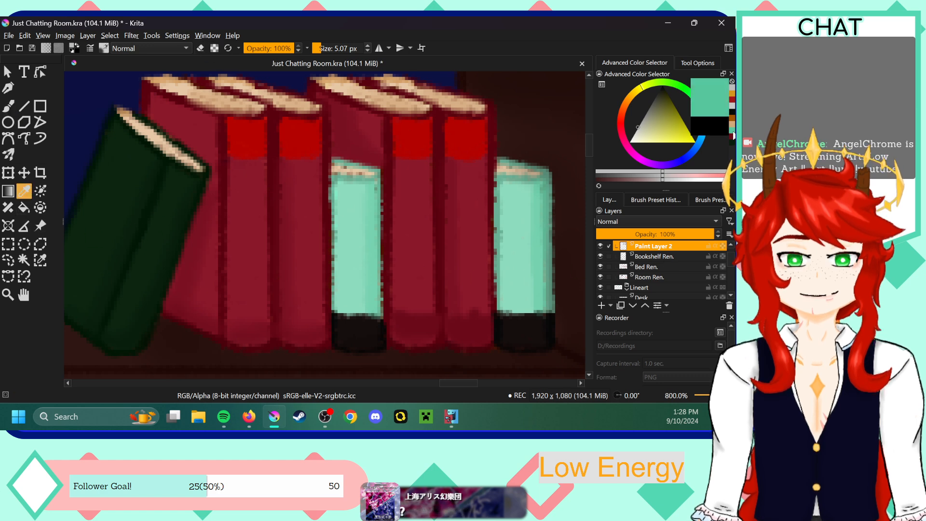
left_click(8, 106)
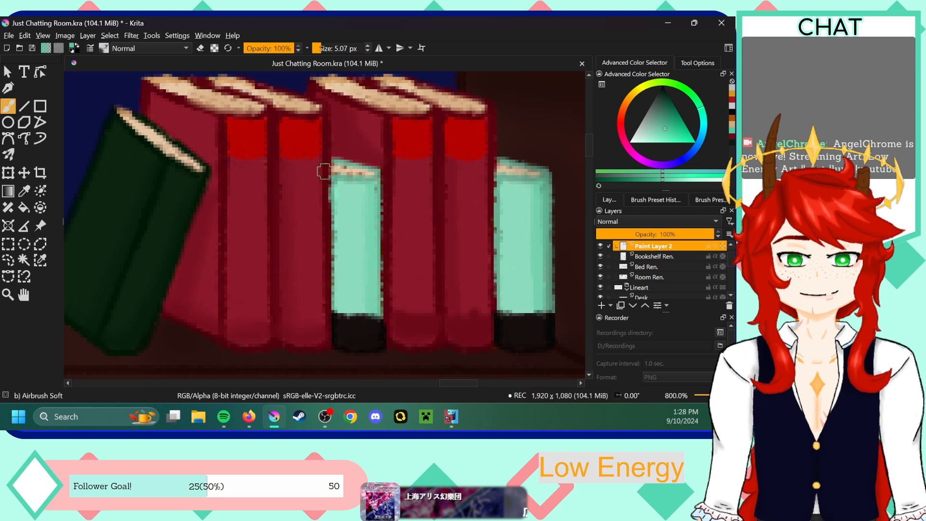
left_click_drag(341, 229, 342, 309)
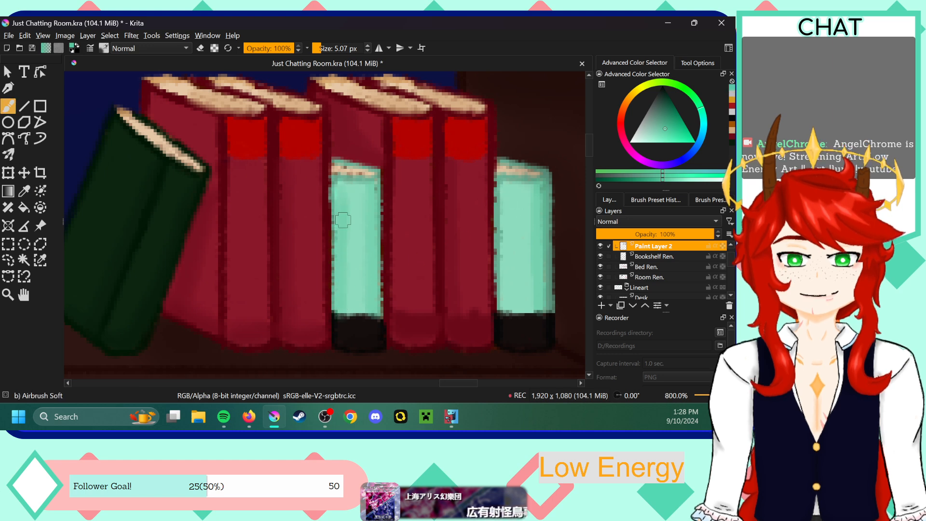
left_click_drag(504, 236, 510, 316)
left_click(203, 49)
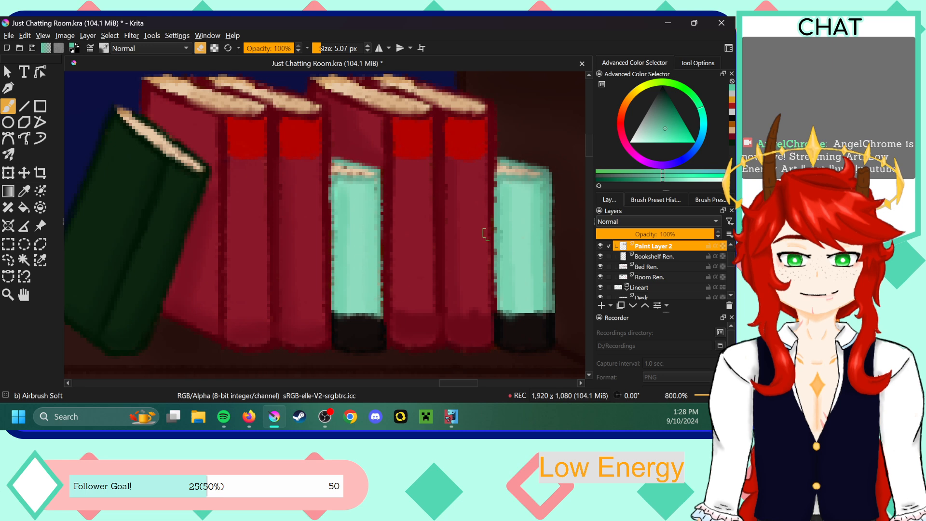
left_click_drag(530, 272, 536, 208)
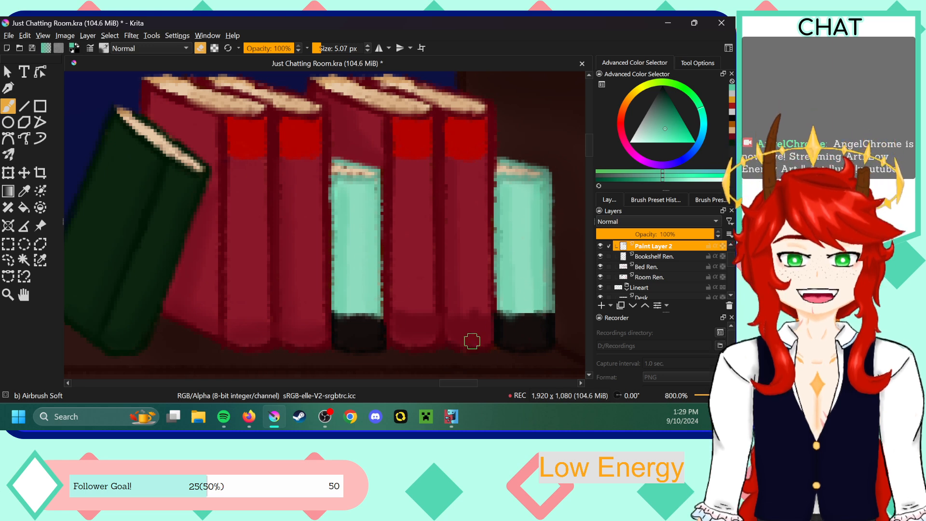
- Sample the dark crimson from a book's edge and airbrush it onto the crimson books' spines
key("p")
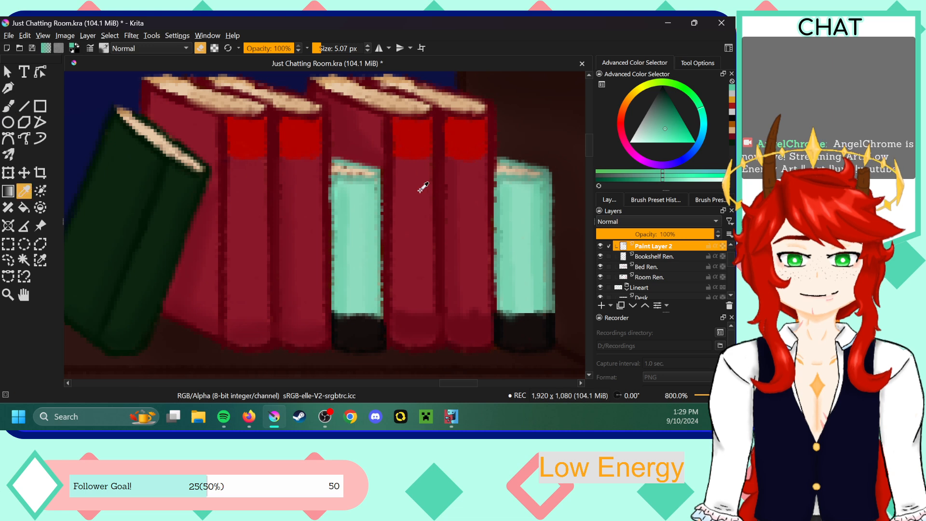
left_click(486, 238)
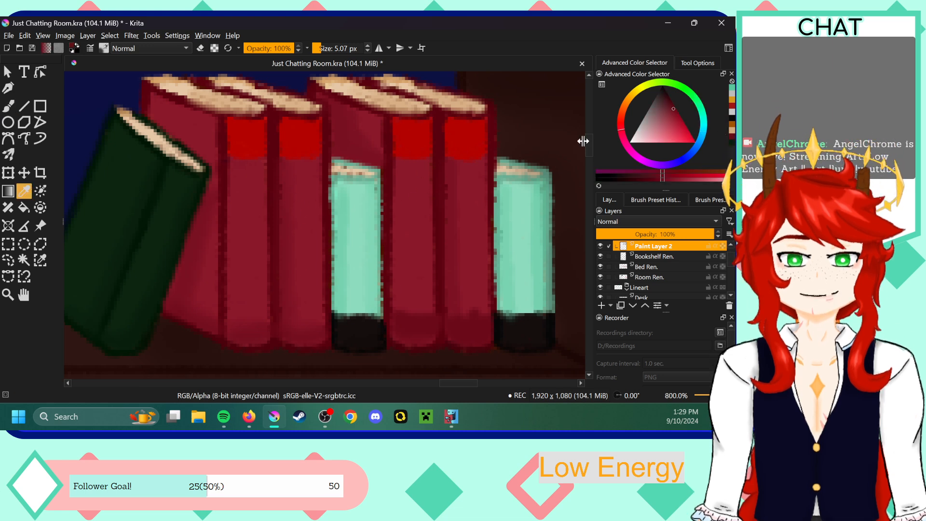
left_click(8, 105)
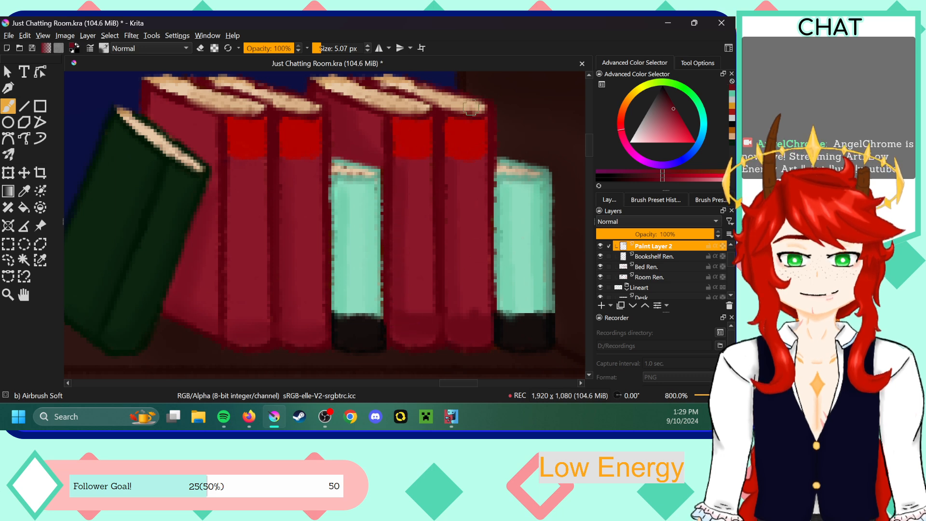
- Smooth the upper shelf books with Blender Blur set to 5.07 px, touching up the crimson spines' lower ends with Airbrush Soft
left_click(655, 200)
left_click(646, 244)
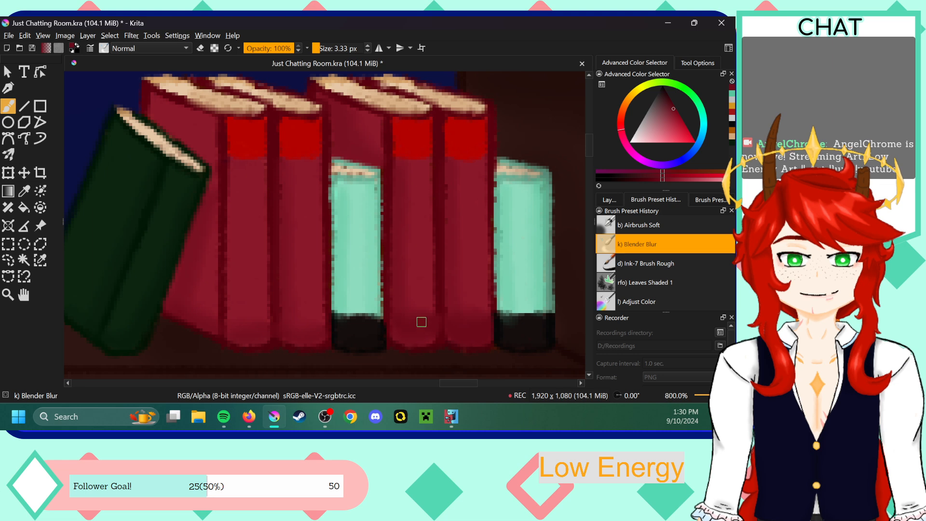
left_click(319, 49)
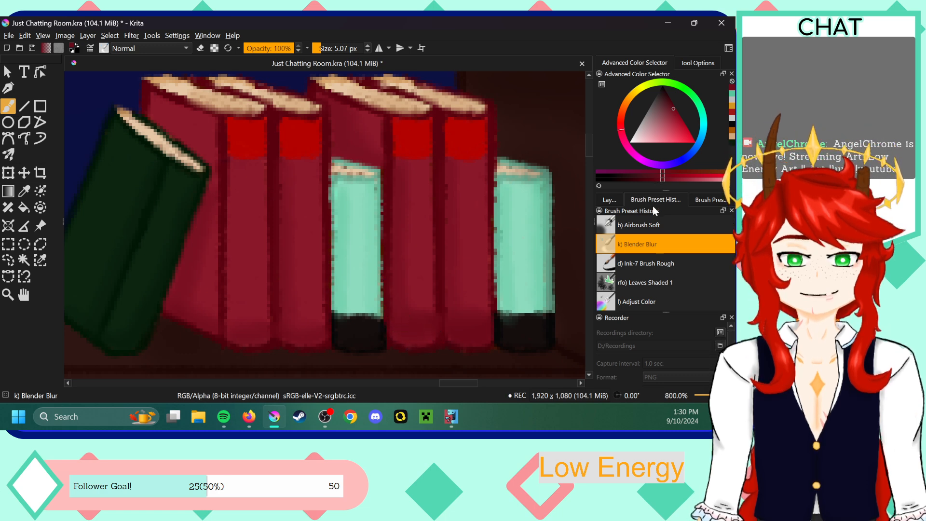
left_click(642, 224)
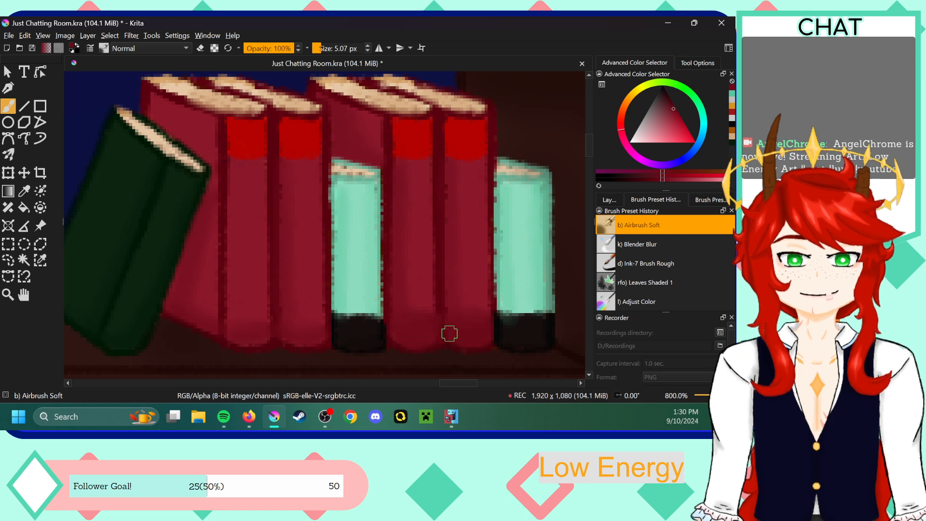
left_click(659, 244)
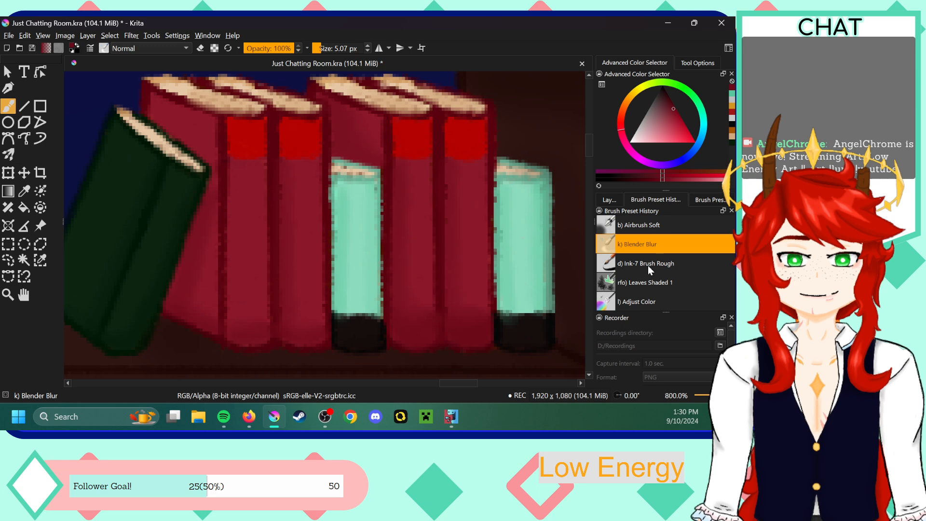
- Blend the shading on the golden book beside the green-haired doll and on the black books with Blender Blur
left_click_drag(589, 146, 587, 175)
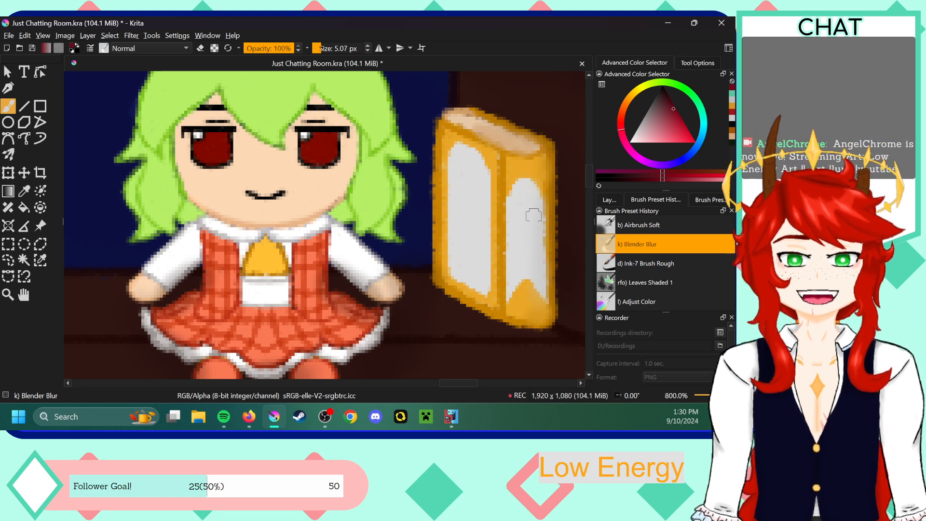
left_click_drag(463, 385, 427, 371)
scroll(350, 147, "up", 3)
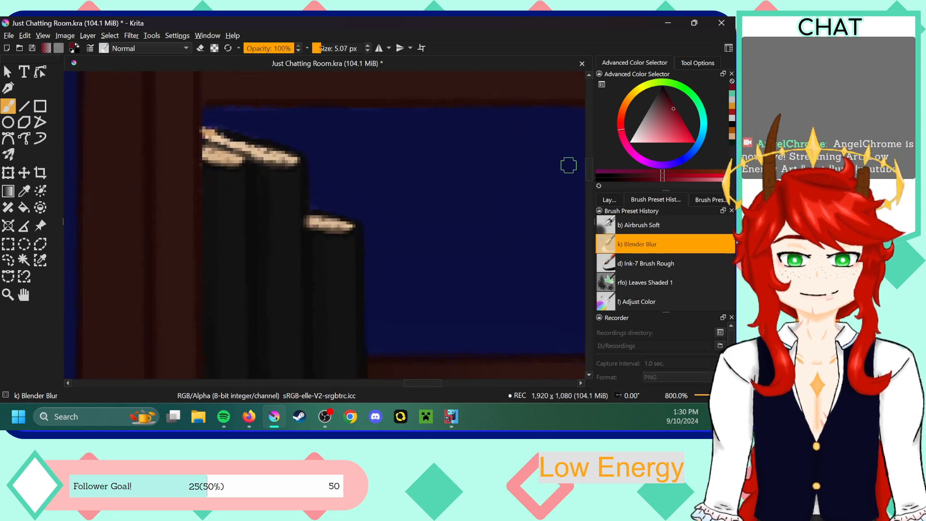
scroll(587, 165, "down", 3)
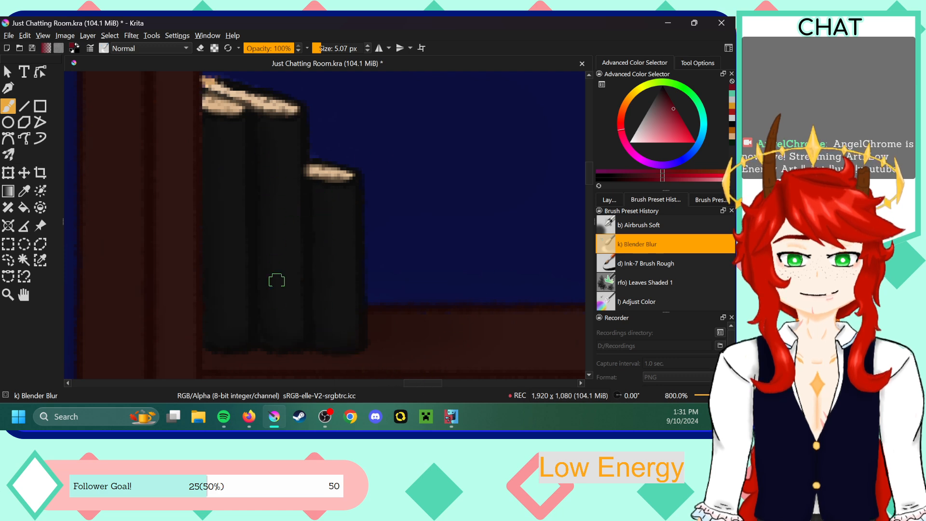
- Blend the shading on the red bands at the base of the white books on the lower shelf
left_click_drag(433, 383, 474, 381)
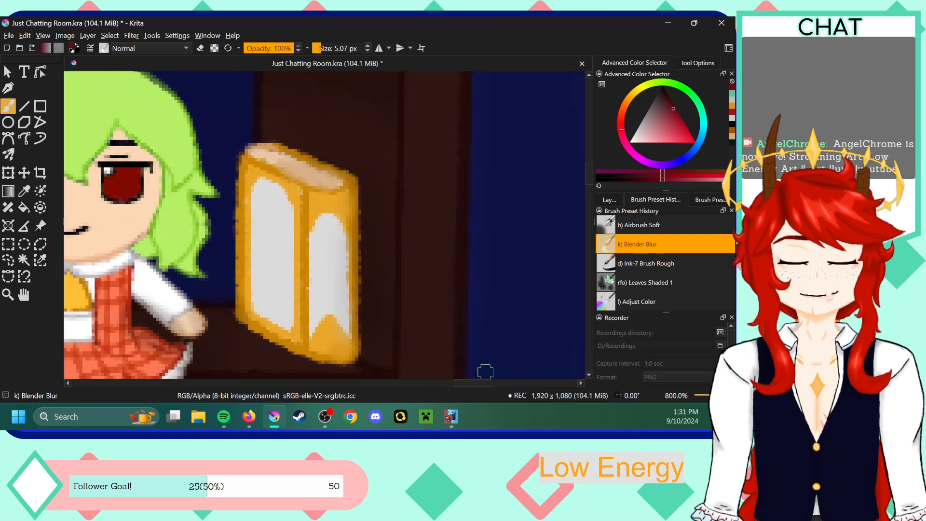
key("ctrl+minus")
key("ctrl+minus")
left_click_drag(587, 179, 583, 200)
left_click_drag(464, 383, 417, 381)
key("ctrl+plus")
key("ctrl+plus")
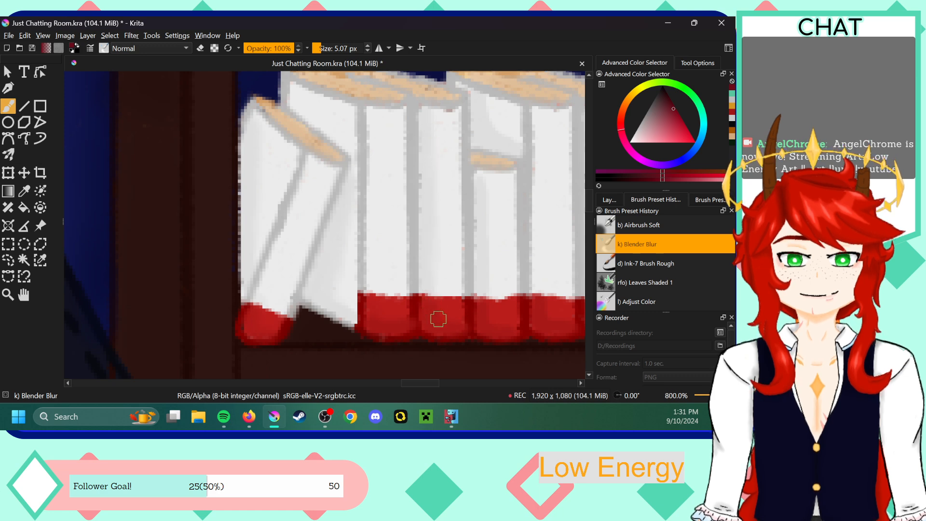
left_click_drag(423, 383, 439, 383)
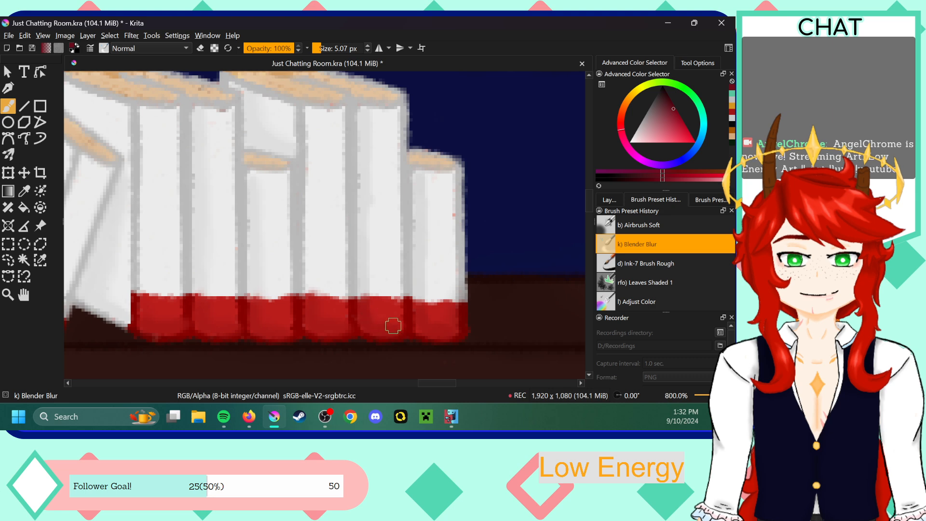
- Airbrush the recent light grey onto the white books' spines with Airbrush Soft and smooth it with Blender Blur
left_click(645, 224)
left_click(733, 119)
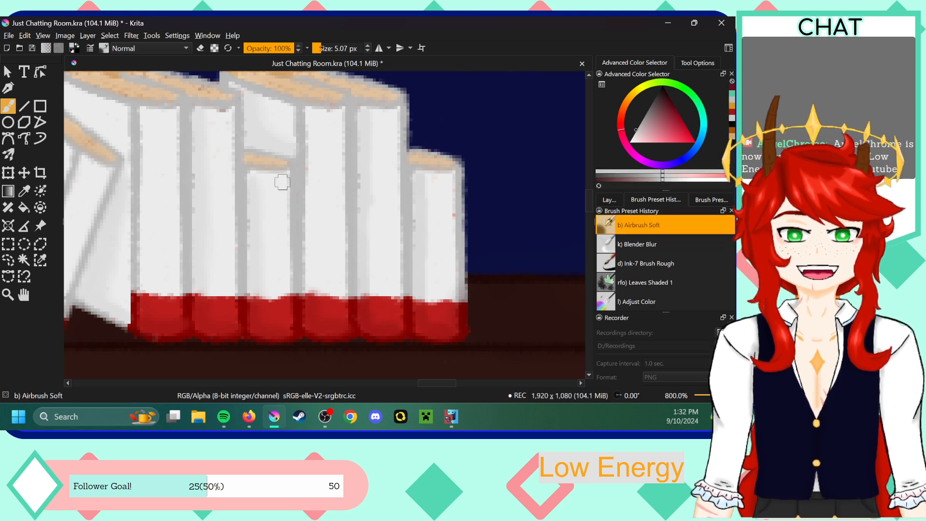
left_click_drag(310, 115, 310, 308)
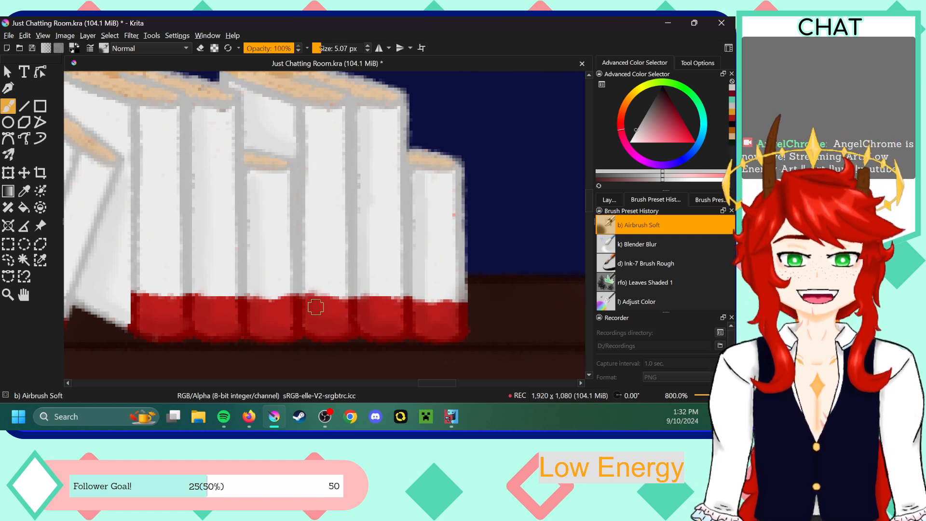
left_click_drag(312, 279, 312, 97)
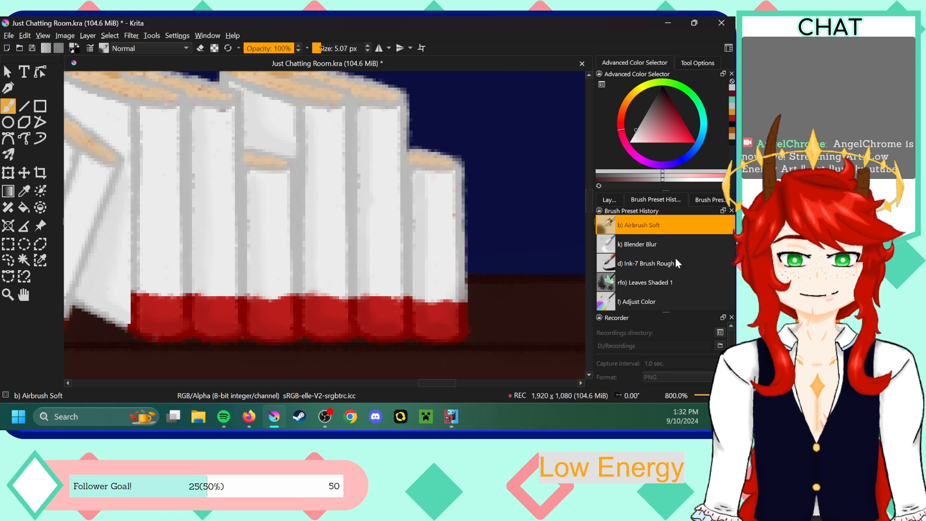
left_click(664, 250)
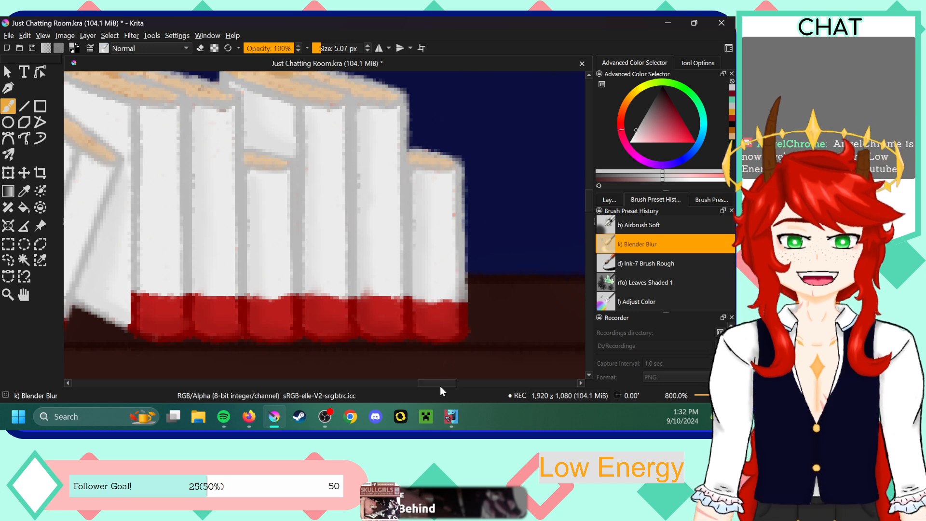
- Blend the remaining rough shading on the upper shelf's crimson and mint books with Blender Blur
key("minus")
key("minus")
key("minus")
left_click_drag(588, 194, 590, 152)
key("plus")
key("plus")
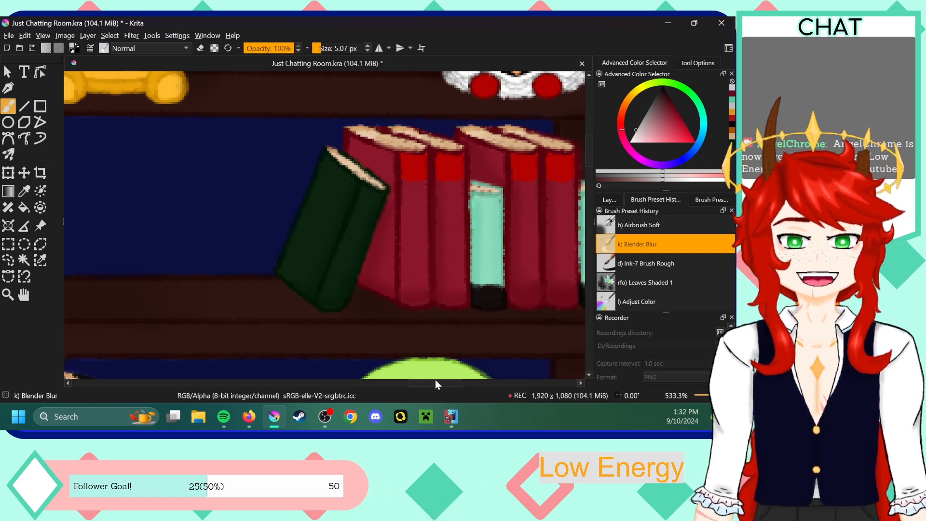
left_click_drag(433, 383, 455, 383)
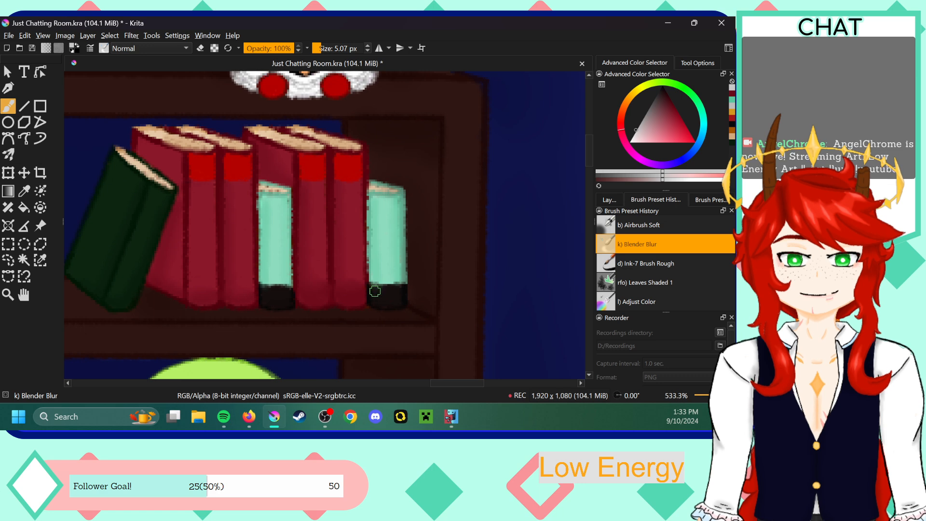
- Erase stray paint around the upper shelf books on Paint Layer 2 with Ink-7 Brush Rough at 4.44 px in eraser mode
left_click(655, 266)
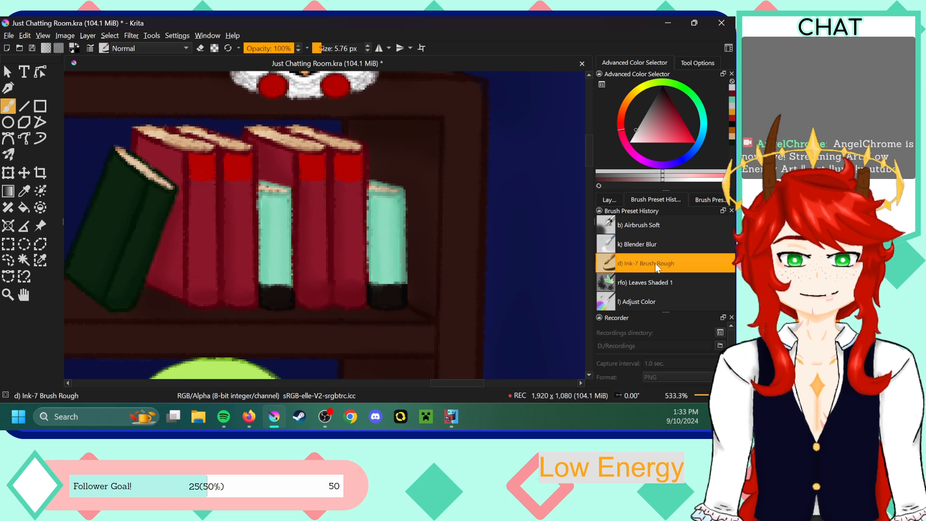
left_click(609, 198)
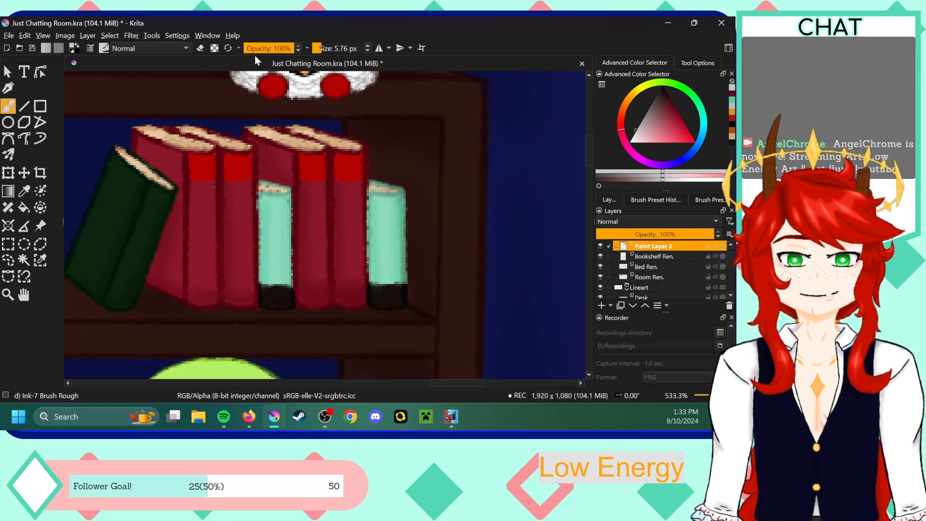
left_click(200, 47)
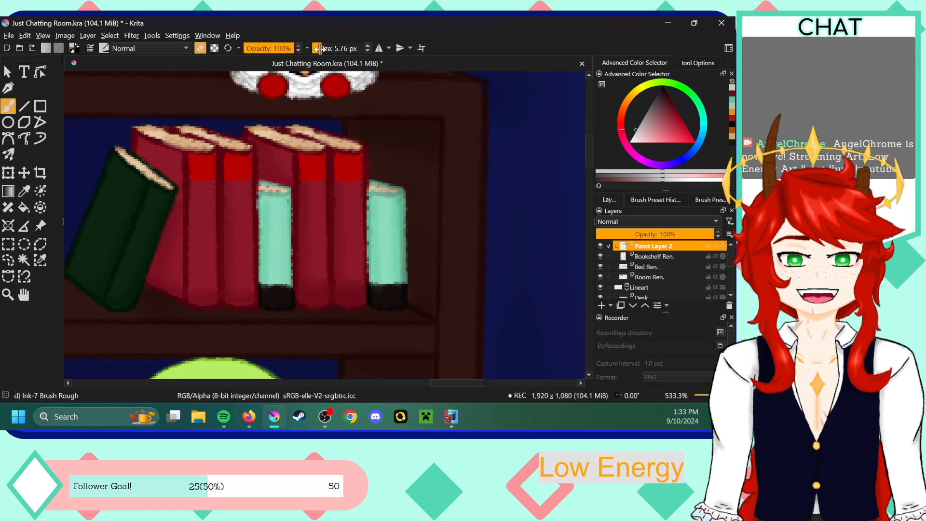
left_click_drag(322, 48, 319, 49)
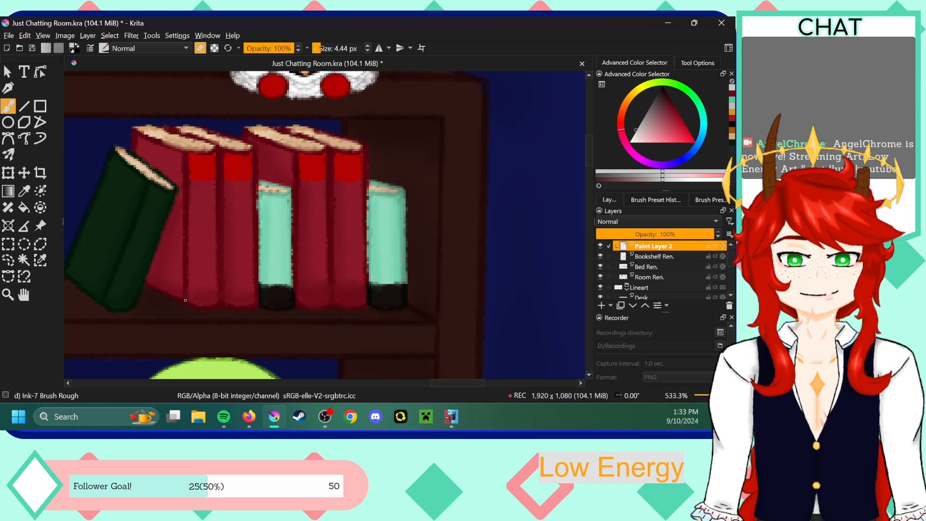
left_click(666, 199)
left_click(611, 198)
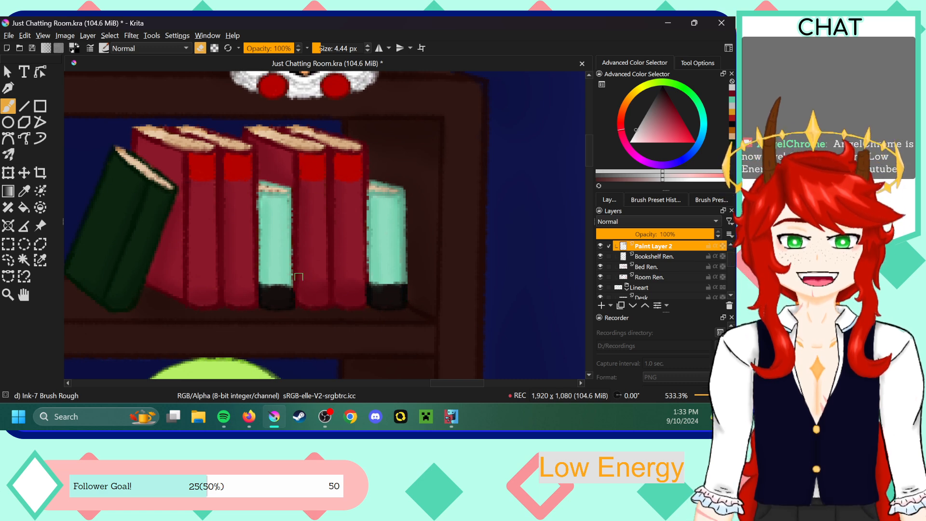
- Clean up stray paint around the yellow, black and white books on the lower shelves with Ink-7 Brush Rough in eraser mode
scroll(458, 383, "left", 1)
left_click_drag(588, 148, 587, 189)
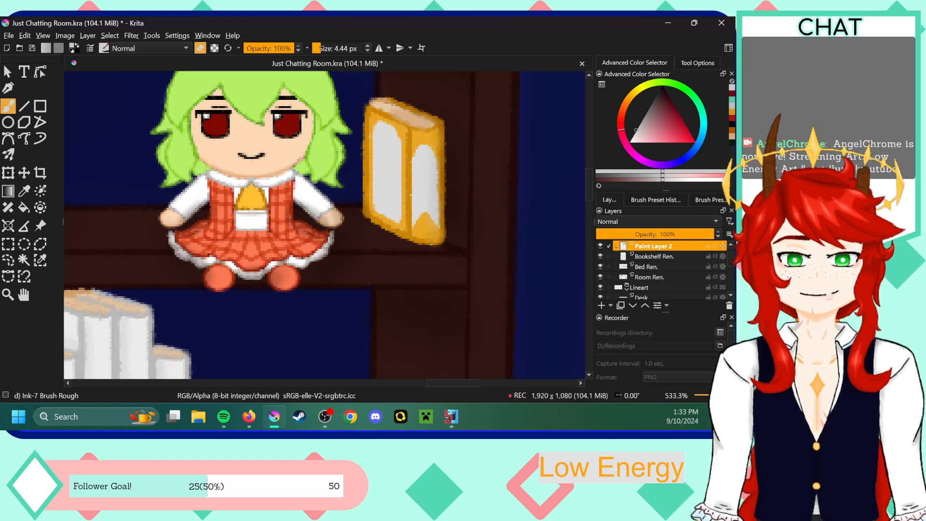
left_click_drag(453, 384, 412, 383)
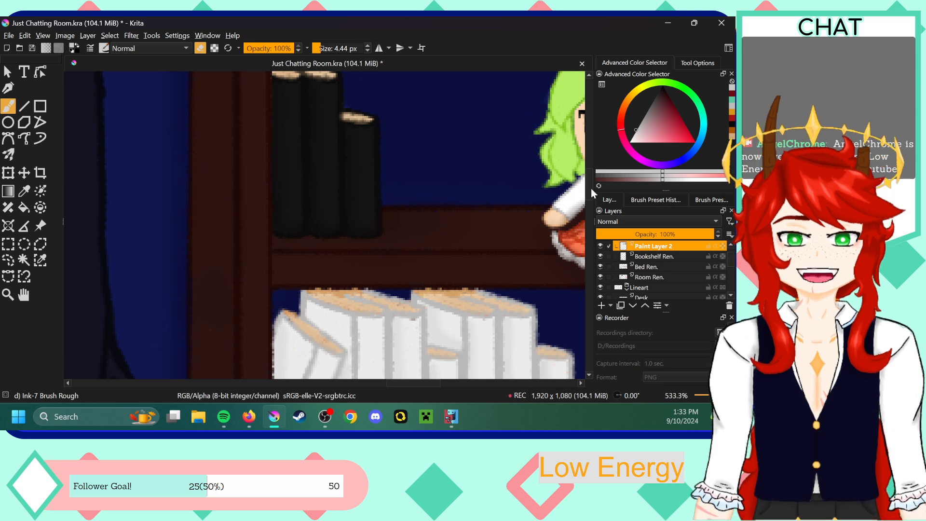
left_click_drag(591, 189, 592, 210)
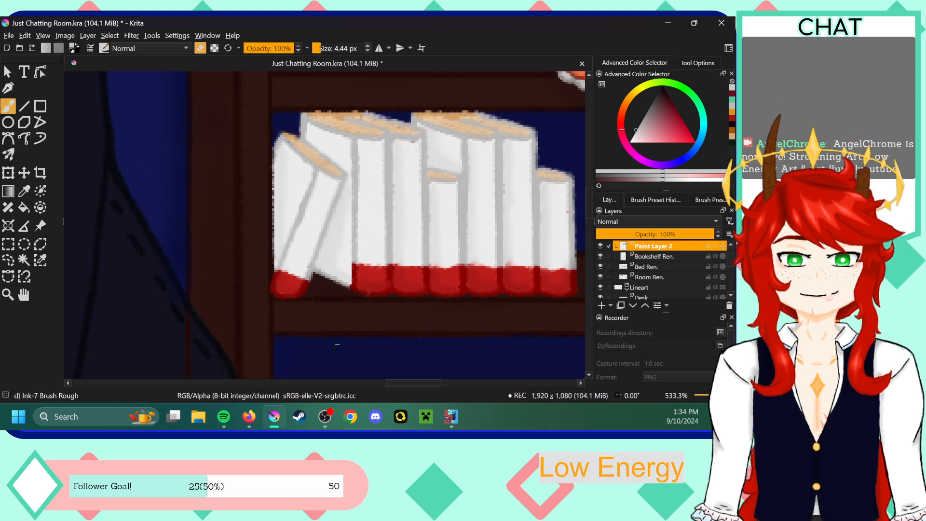
left_click_drag(432, 383, 440, 382)
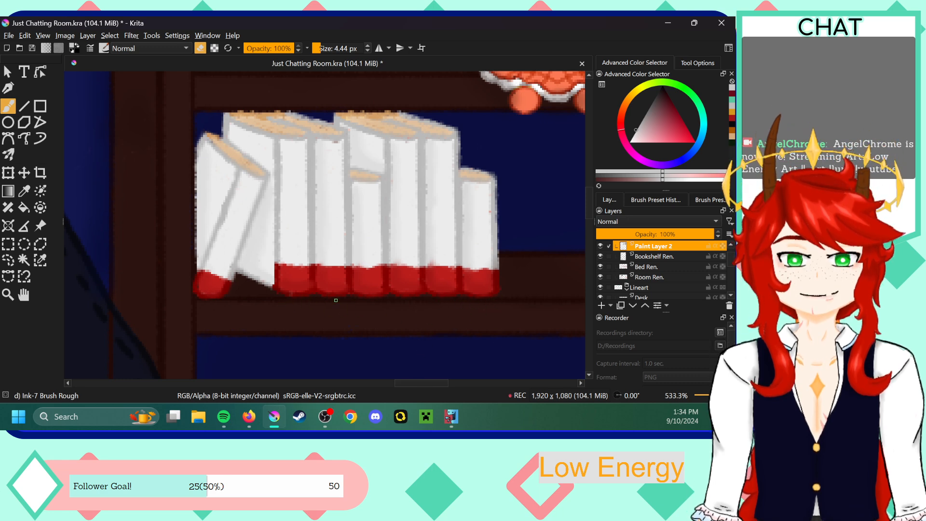
left_click_drag(437, 392, 464, 379)
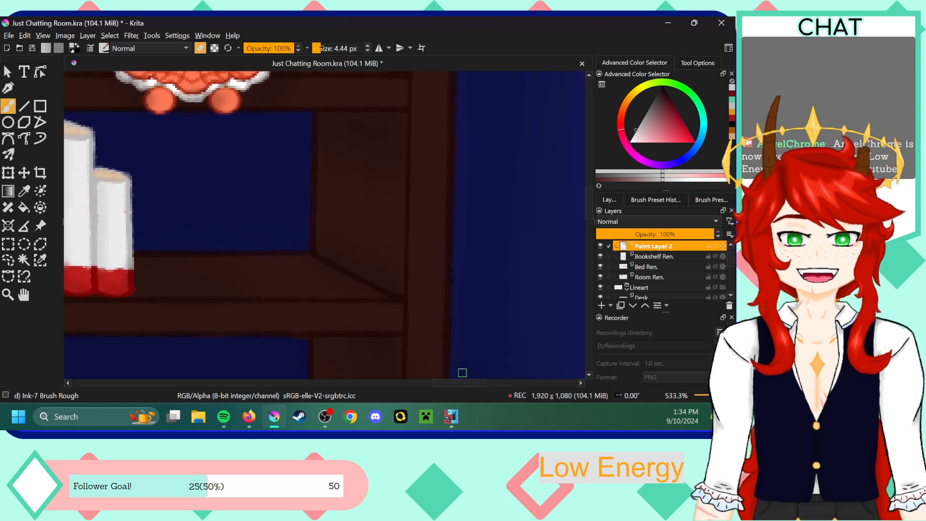
- Review the whole room illustration to check how the shaded bookshelf reads
key("minus")
key("minus")
key("minus")
key("minus")
key("minus")
key("minus")
key("minus")
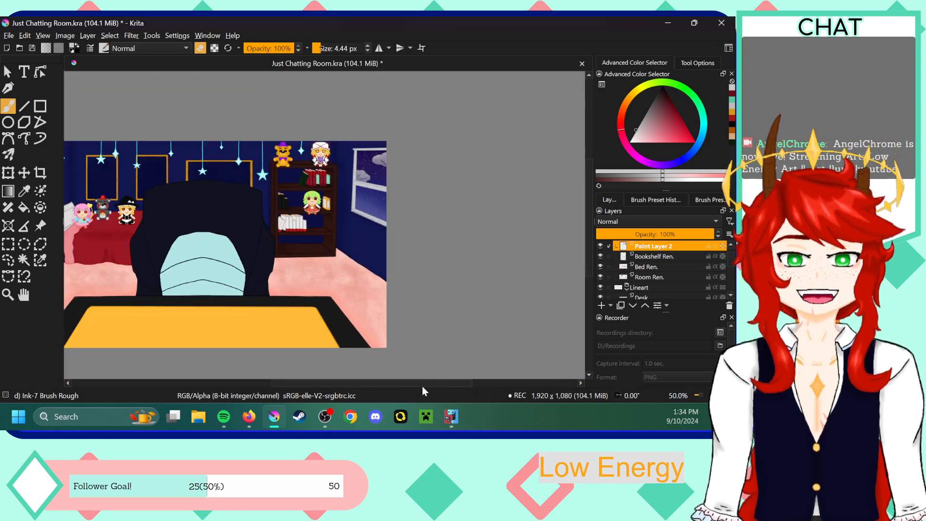
left_click_drag(436, 382, 429, 382)
- Touch up the shading on the upper shelf's books with Blender Blur at 5.07 px
key("plus")
key("plus")
key("plus")
key("plus")
left_click_drag(589, 186, 595, 146)
key("plus")
key("plus")
scroll(403, 307, "down", 2)
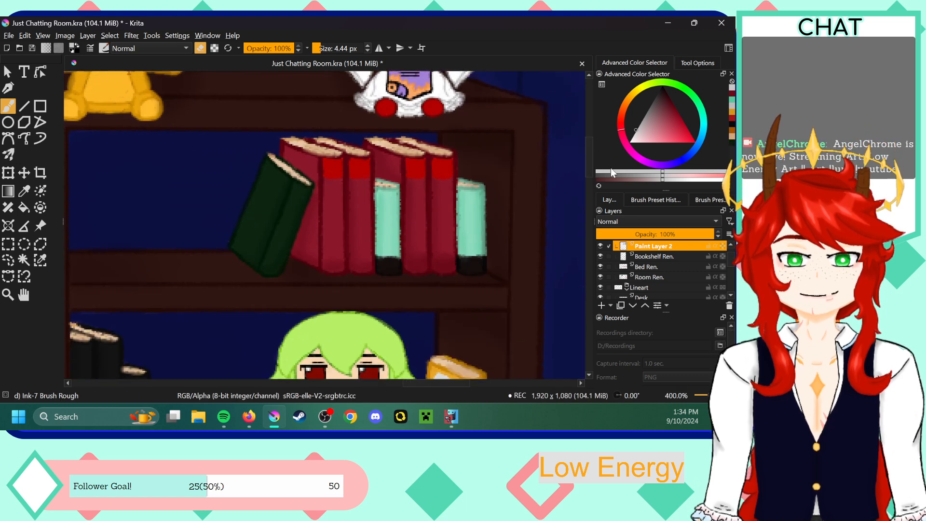
left_click(655, 199)
left_click(643, 245)
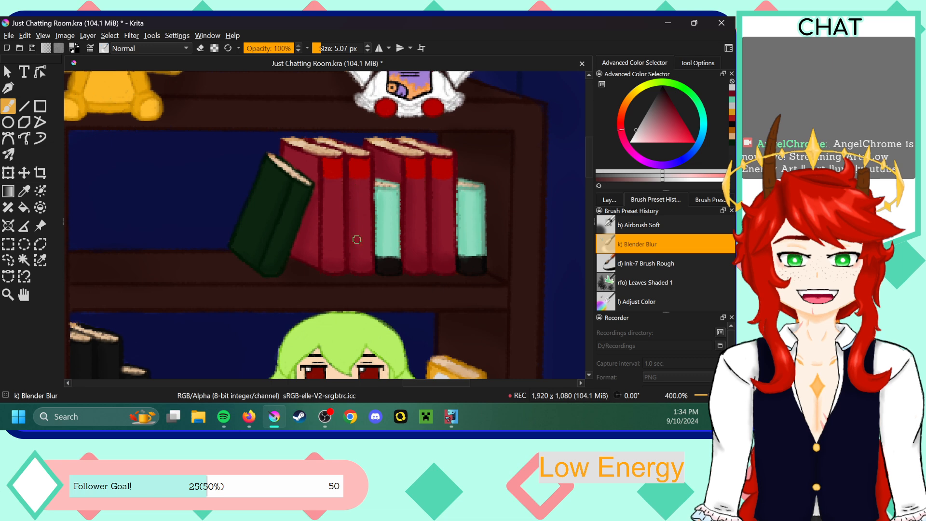
key("ctrl+minus")
key("ctrl+minus")
left_click_drag(445, 383, 403, 384)
left_click_drag(589, 166, 590, 193)
key("ctrl+minus")
key("ctrl+minus")
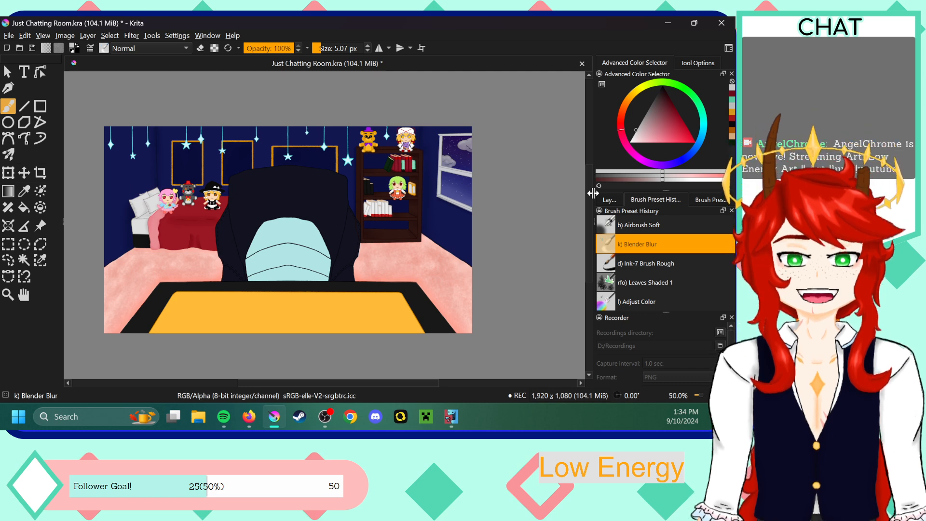
- Switch the brush back to Ink-7 Brush Rough
left_click(644, 262)
left_click(609, 199)
left_click(656, 200)
left_click(648, 257)
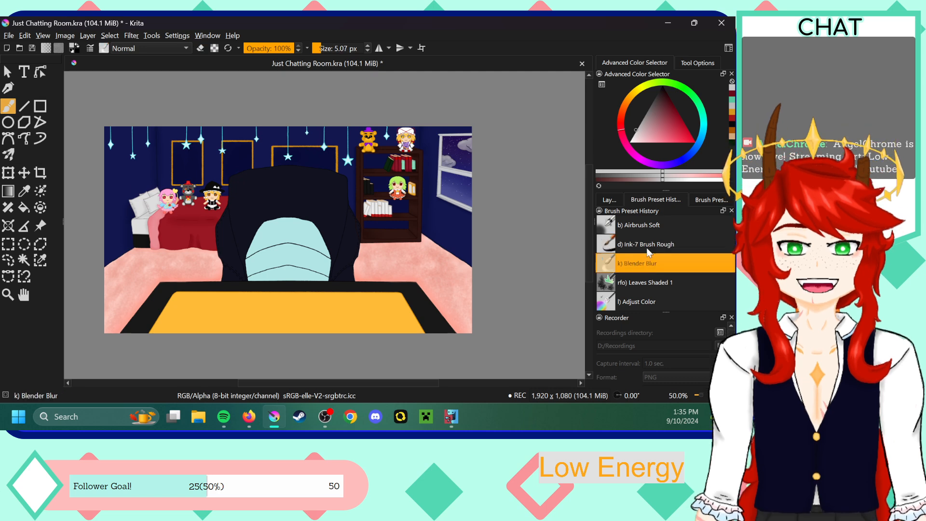
left_click(631, 245)
- Rename Paint Layer 2, which holds the book shading, as Books Ren
left_click(616, 197)
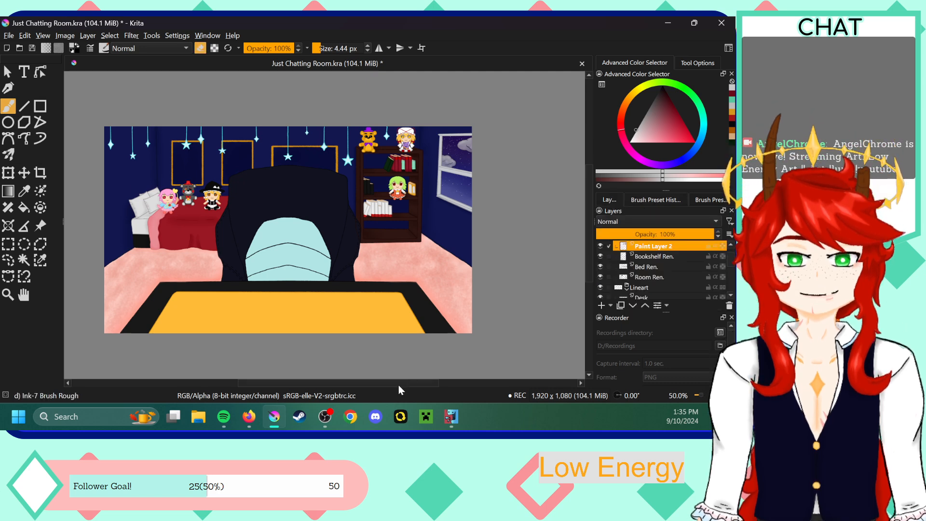
scroll(398, 383, "left", 3)
double_click(661, 246)
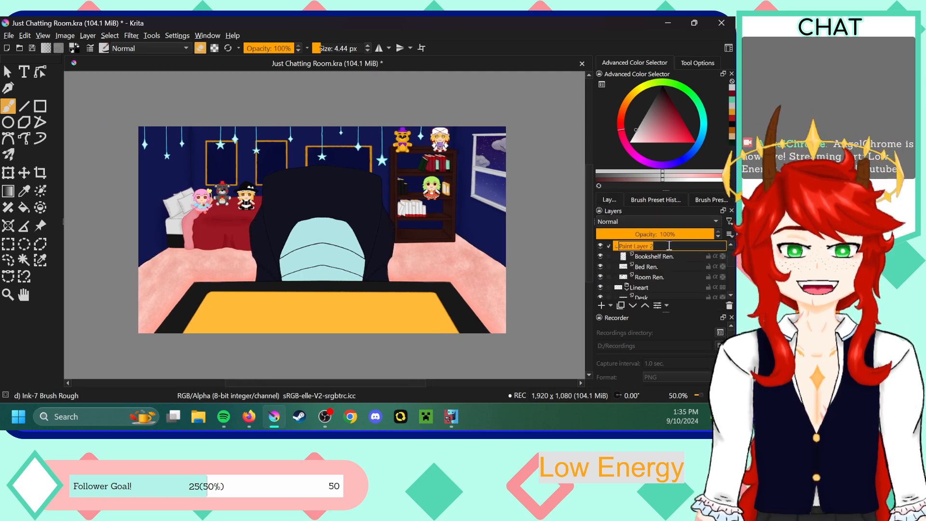
type("Books Ren")
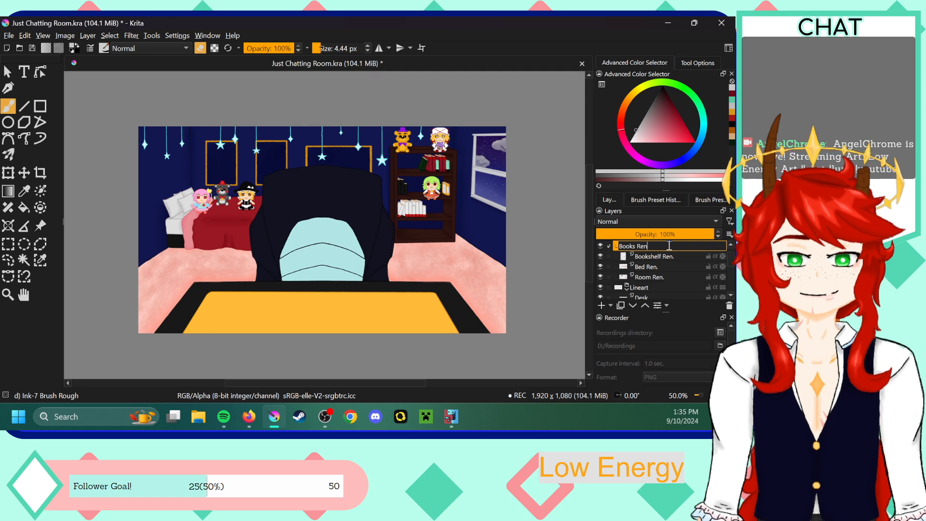
key("Return")
- Add three new paint layers above Books Ren. in the Render group
left_click(602, 306)
scroll(337, 217, "up", 1)
scroll(336, 217, "up", 1)
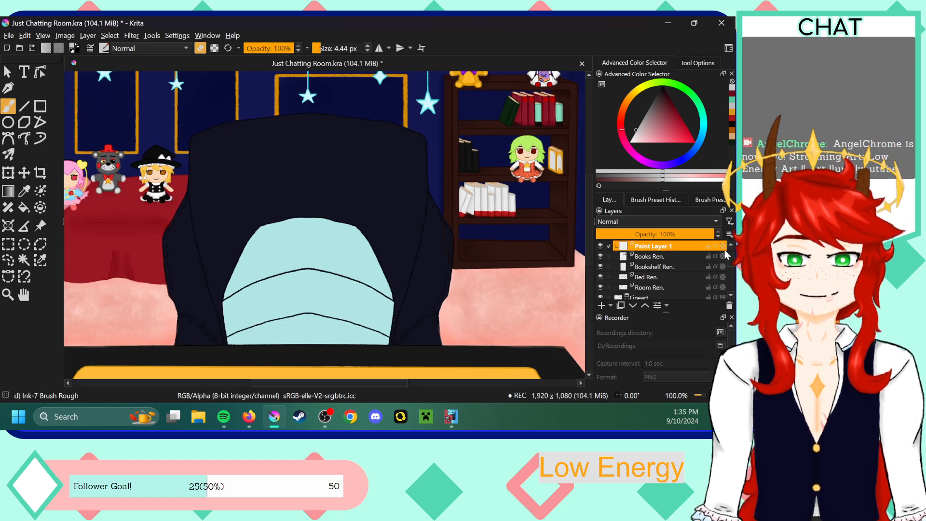
scroll(723, 255, "down", 5)
scroll(733, 269, "down", 3)
scroll(733, 268, "up", 8)
scroll(733, 260, "up", 1)
left_click(672, 274)
double_click(600, 306)
- Rename Paint Layer 1 as Chair Ren. and add another paint layer above it
left_click(671, 266)
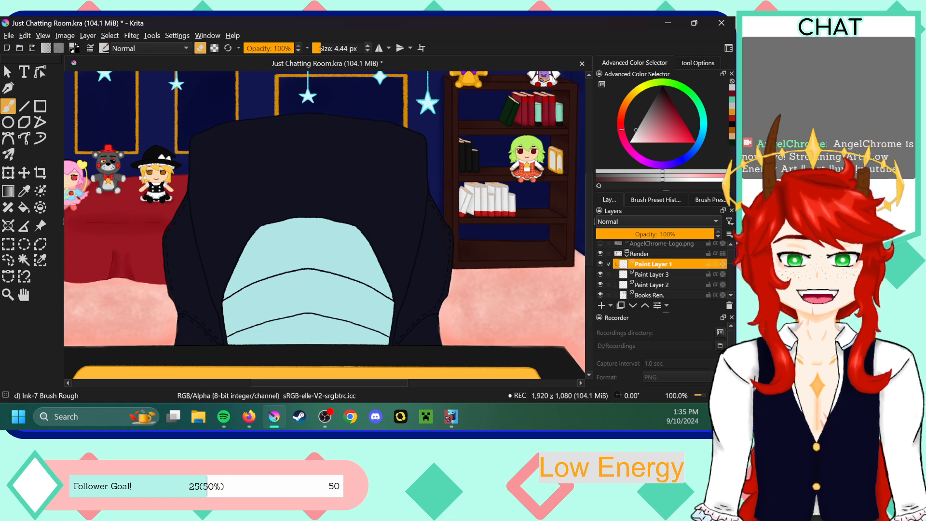
double_click(670, 263)
type("Chair Ren.")
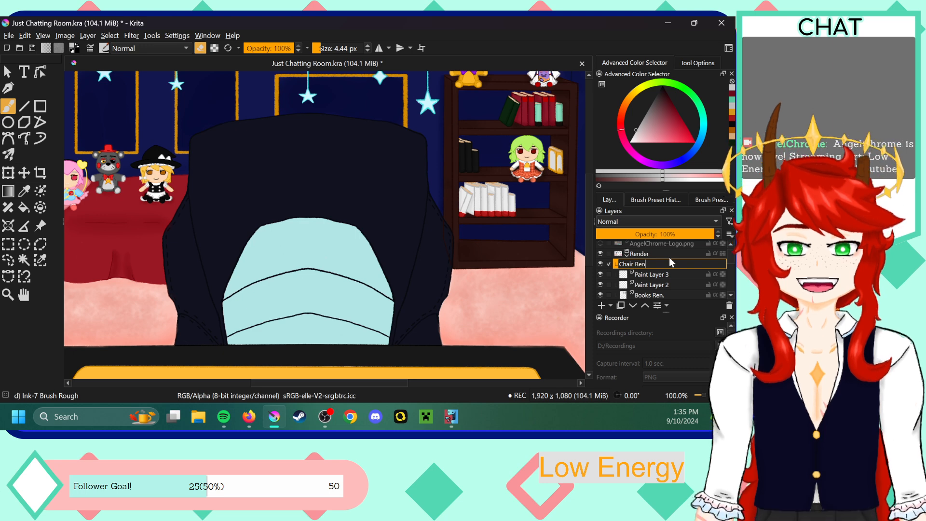
left_click(602, 306)
- Make the Chair Ren. layer in the Render group active for working on the chair
left_click_drag(590, 204, 591, 239)
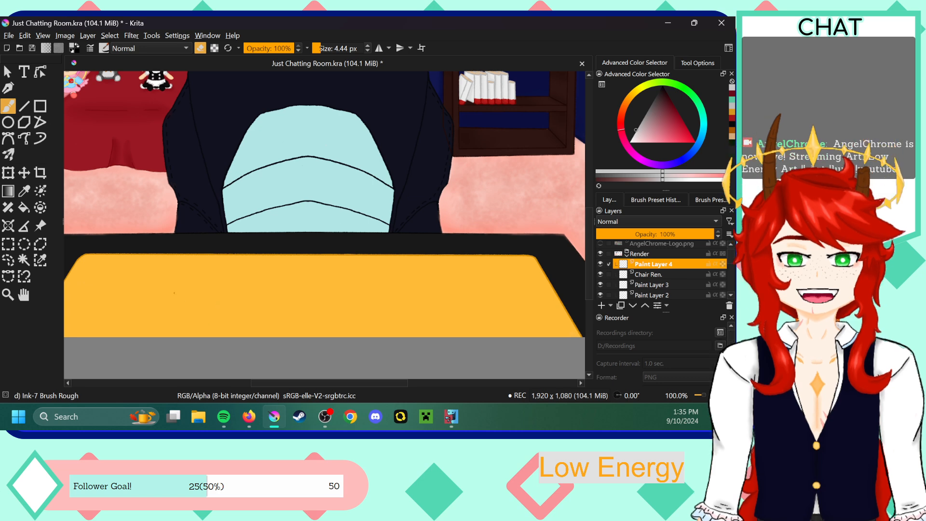
scroll(230, 292, "down", 1)
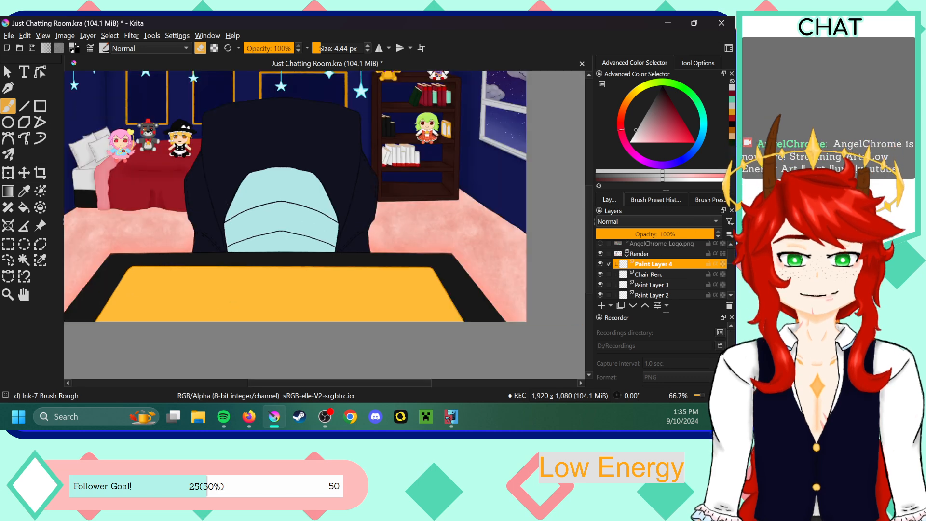
scroll(508, 276, "up", 1)
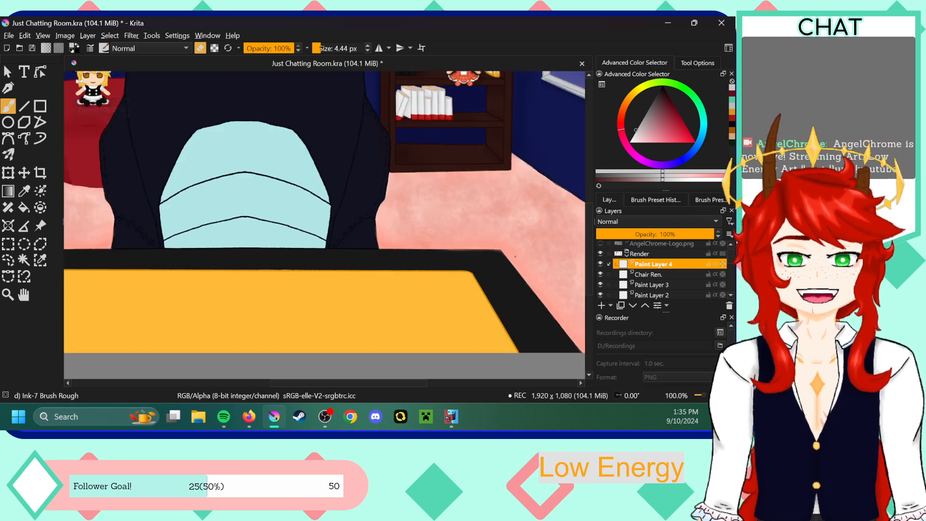
left_click(658, 254)
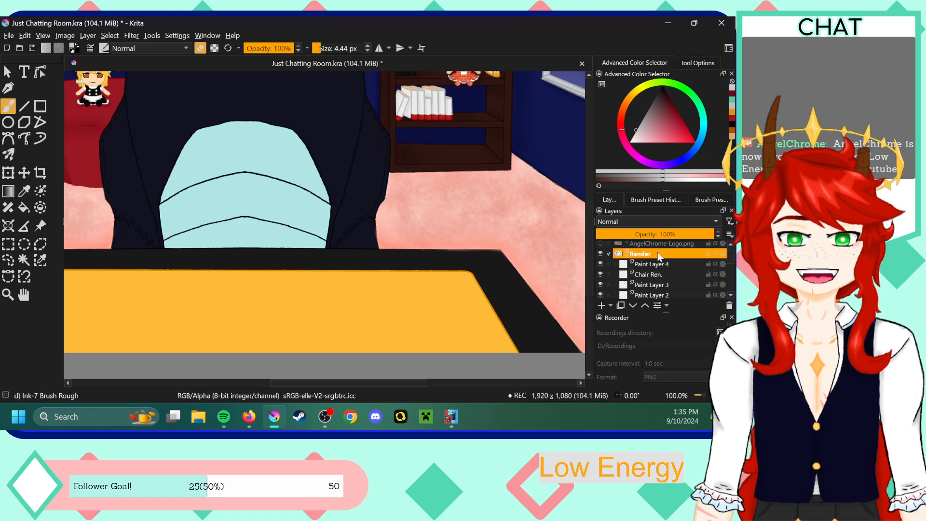
left_click(667, 266)
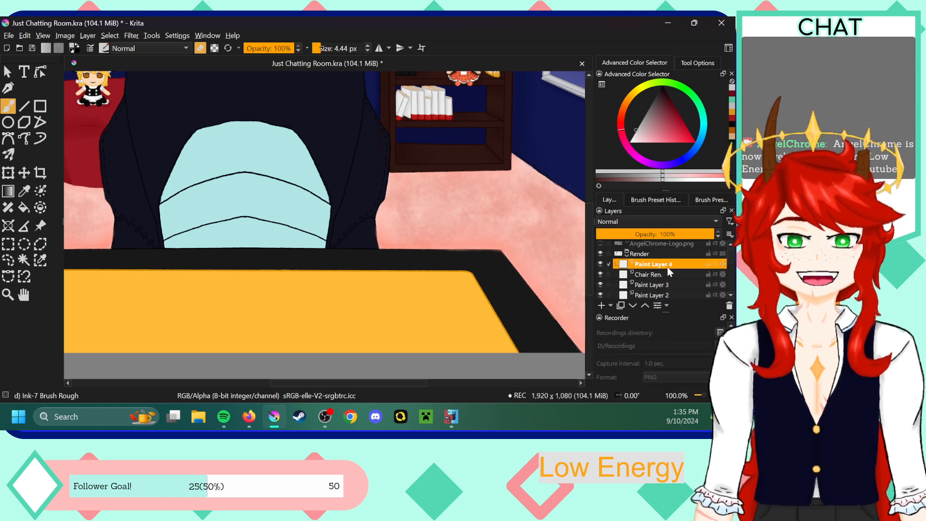
left_click(664, 274)
key("ctrl+plus")
key("ctrl+plus")
key("ctrl+minus")
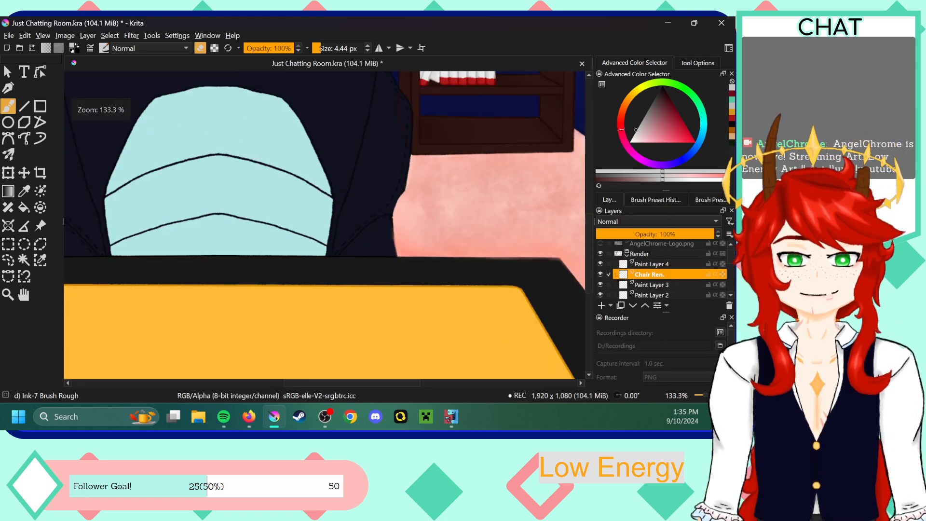
left_click_drag(373, 383, 349, 384)
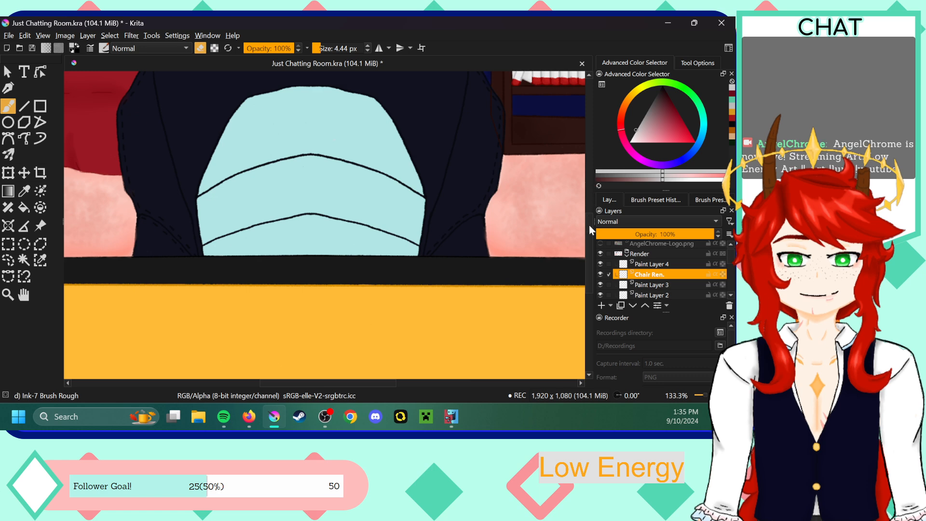
scroll(589, 223, "up", 3)
left_click(656, 200)
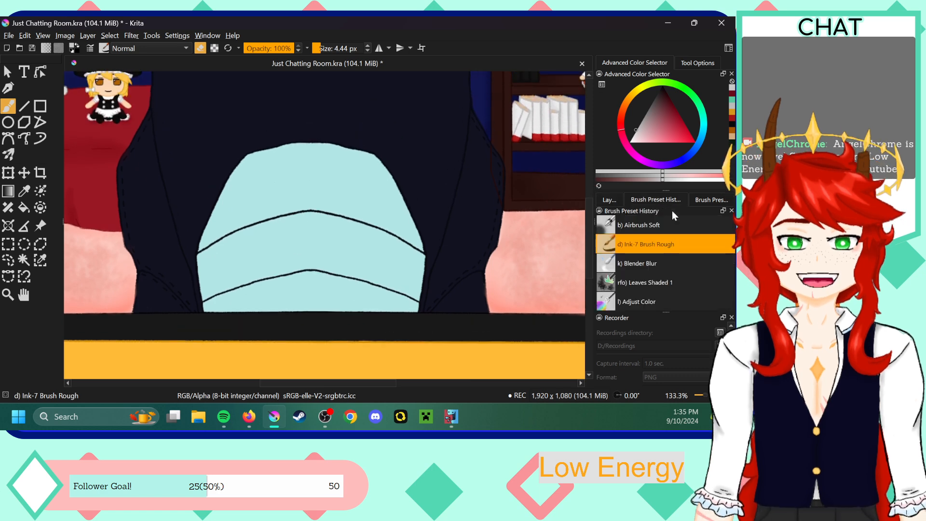
left_click(612, 200)
- Erase the bookshelf paint overlapping the chair's edge on the Bookshelf layer with Ink-7 Brush Rough
scroll(589, 207, "up", 3)
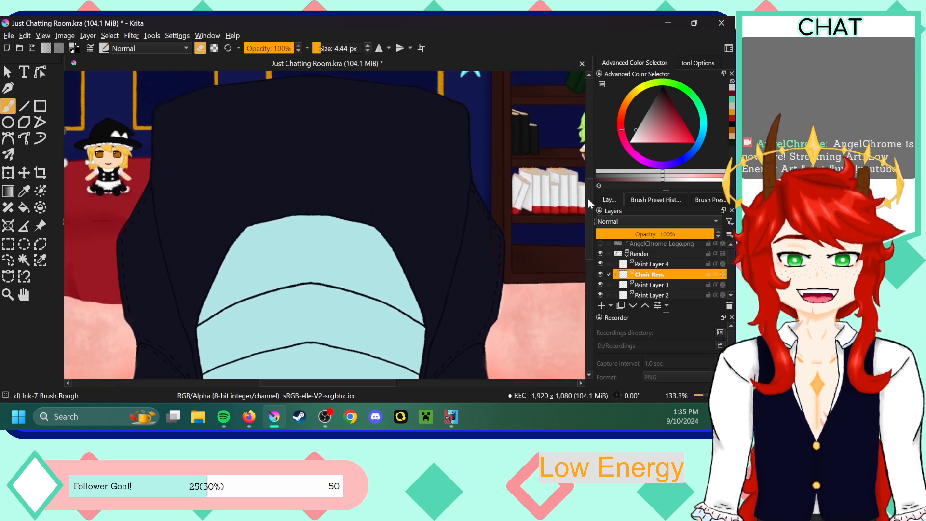
scroll(388, 377, "up", 3)
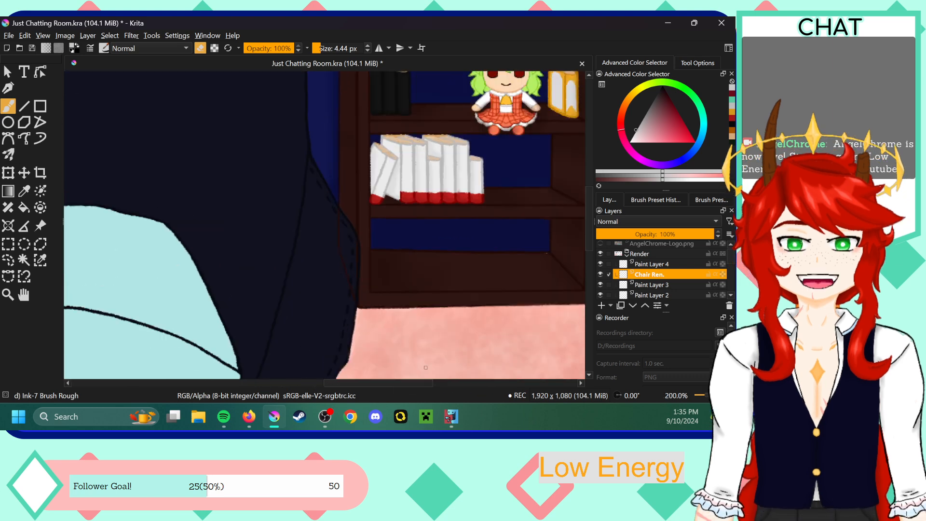
key("plus")
scroll(732, 270, "down", 3)
left_click_drag(731, 266, 733, 284)
left_click(646, 263)
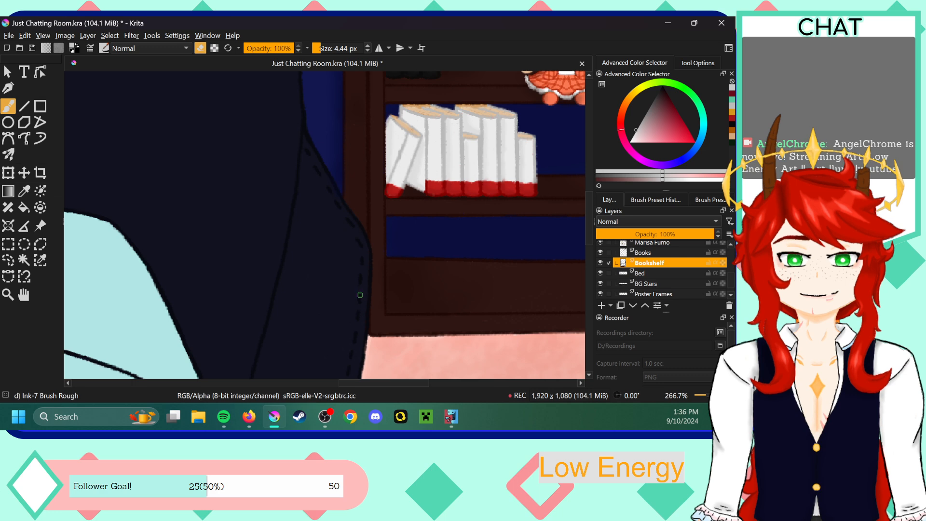
scroll(350, 234, "down", 1)
scroll(350, 234, "down", 1)
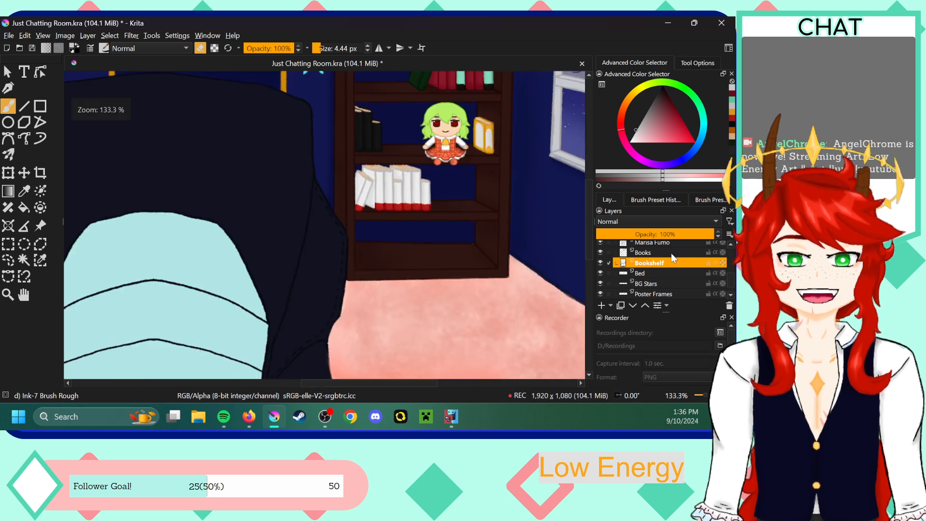
- Return to the Chair Ren. layer, sample the chair's dark navy and choose a slightly darker shade of it
scroll(734, 278, "up", 3)
left_click_drag(733, 274, 728, 258)
left_click(673, 276)
left_click_drag(401, 384, 362, 384)
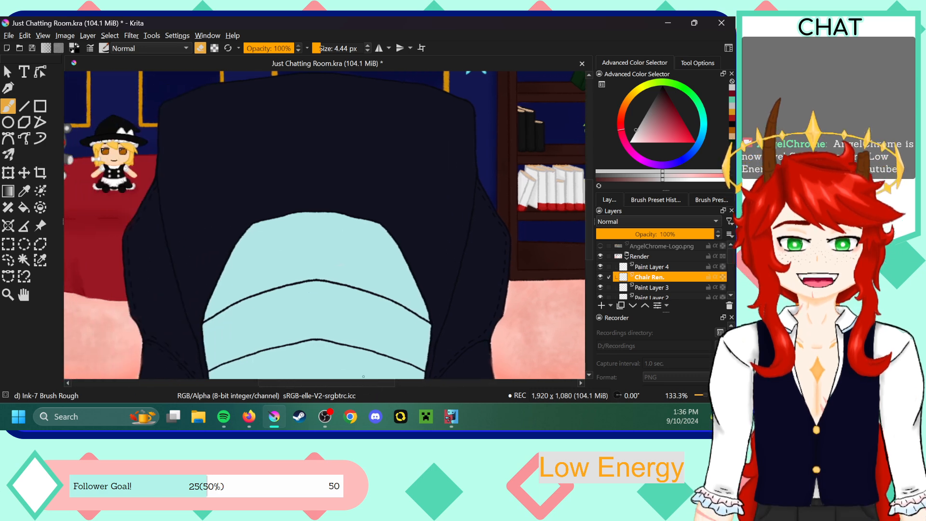
left_click(24, 190)
left_click(307, 144)
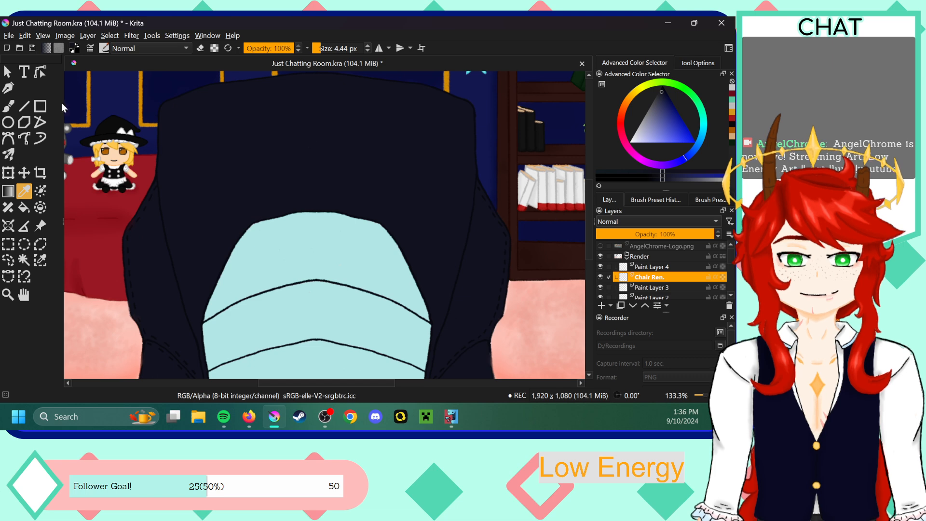
left_click(9, 107)
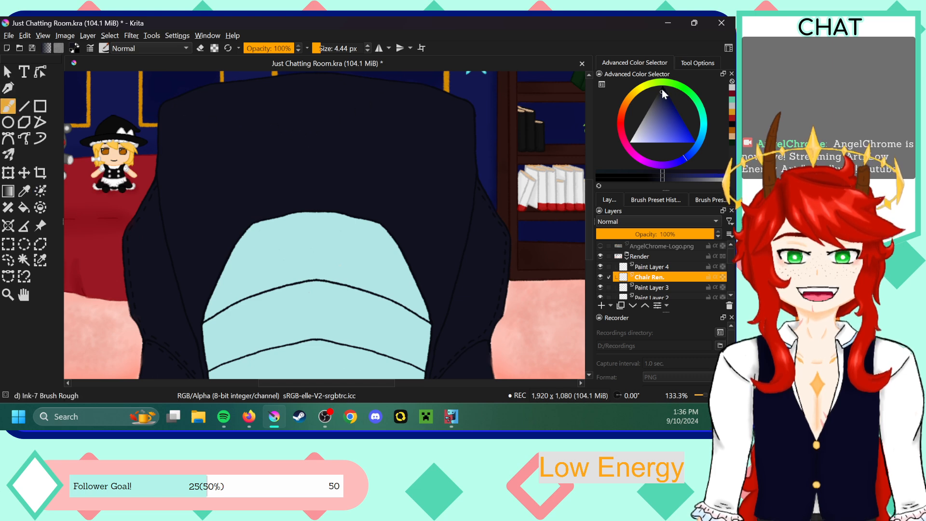
left_click(662, 89)
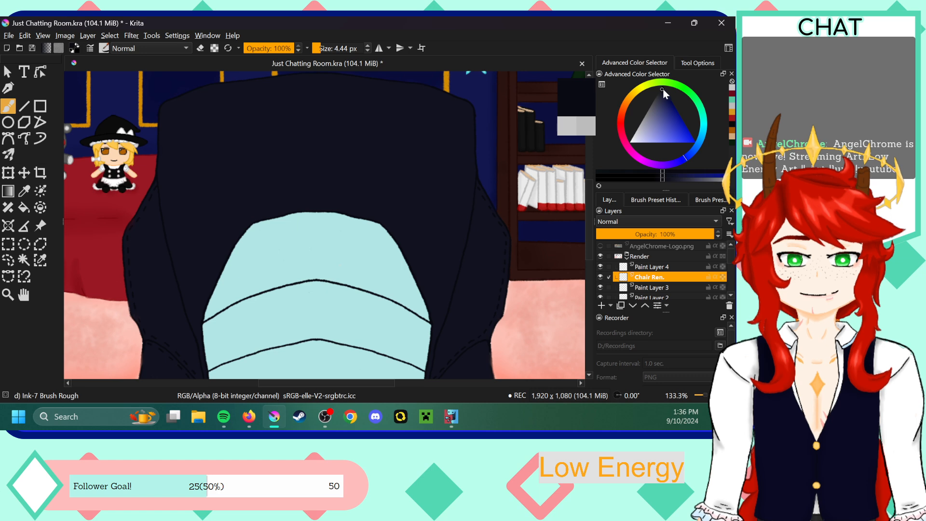
- Set the Ink-7 Brush Rough size to 17.83 px for shading the chair
left_click(322, 48)
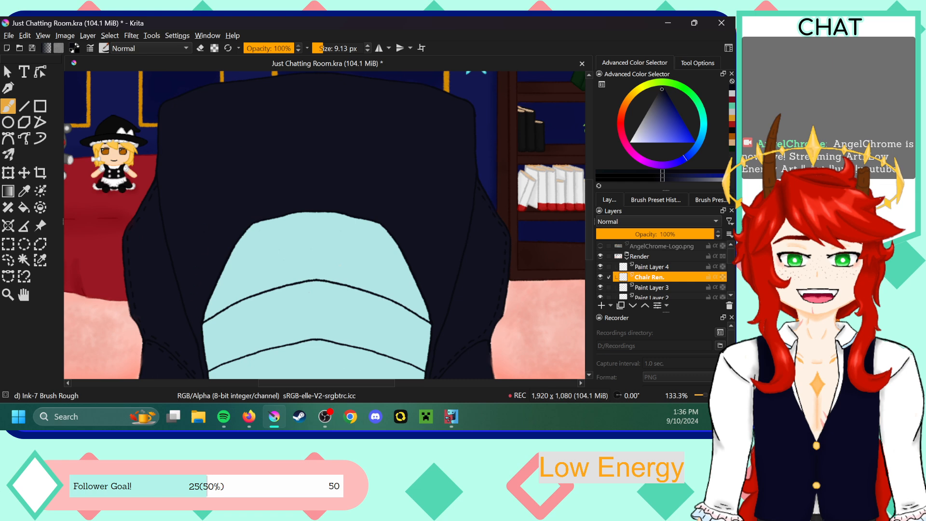
left_click(326, 48)
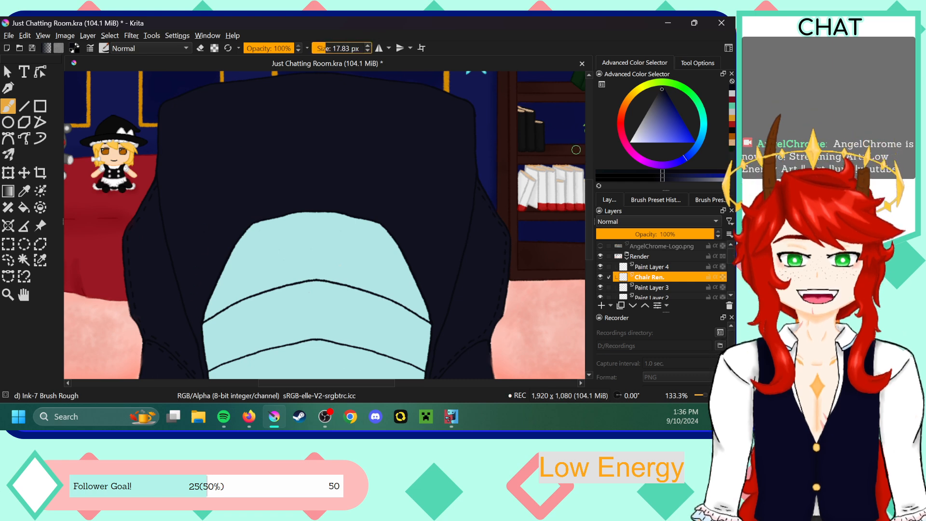
scroll(589, 194, "down", 1)
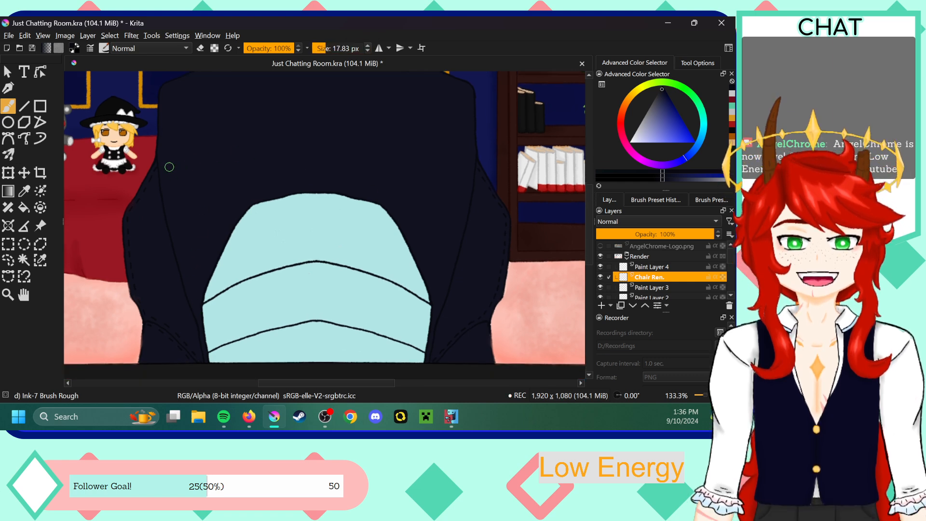
key("ctrl+minus")
key("ctrl+minus")
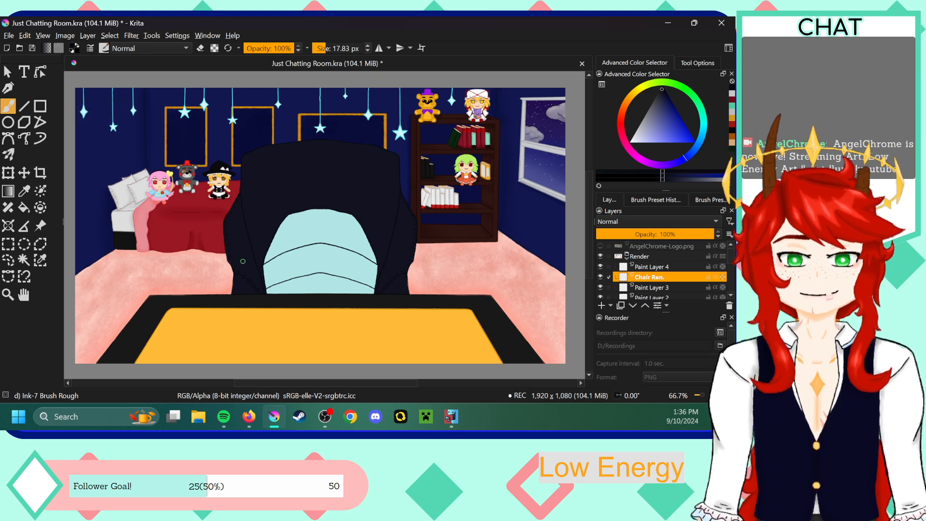
key("ctrl+plus")
key("ctrl+minus")
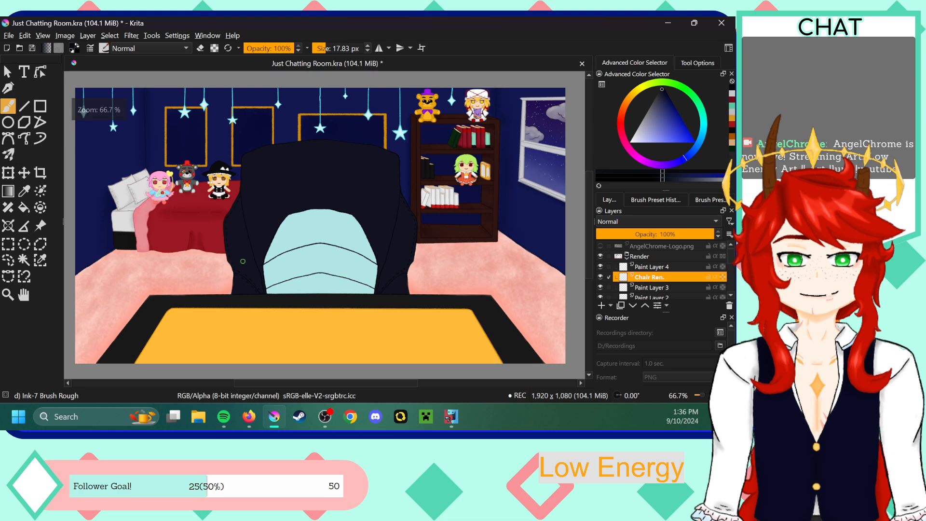
key("ctrl+plus")
key("ctrl+minus")
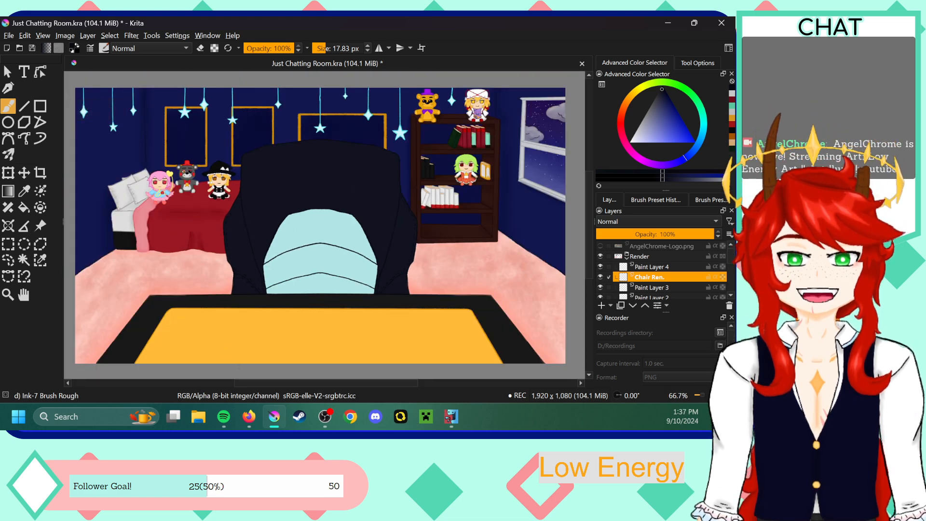
mouse_move(217, 358)
left_mouse_down()
mouse_move(204, 261)
mouse_move(271, 188)
mouse_move(427, 183)
mouse_move(448, 356)
left_mouse_up()
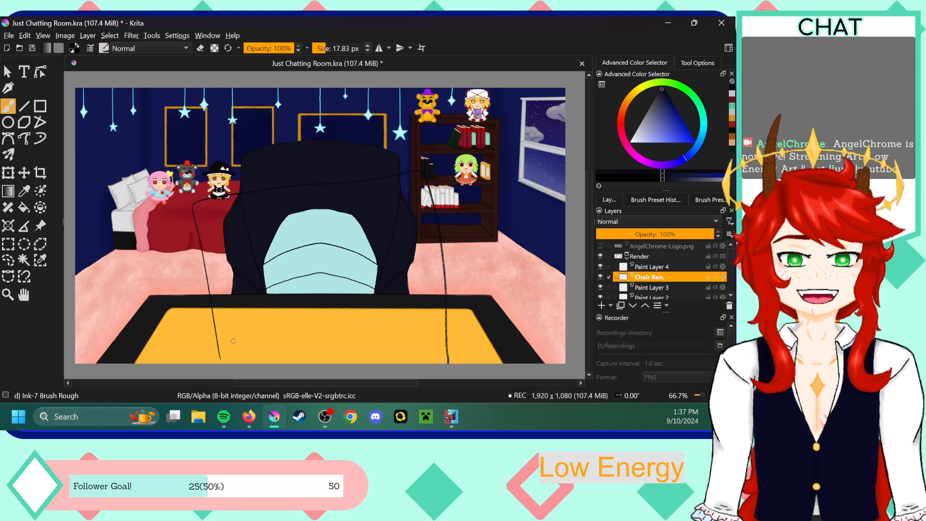
key("ctrl+z")
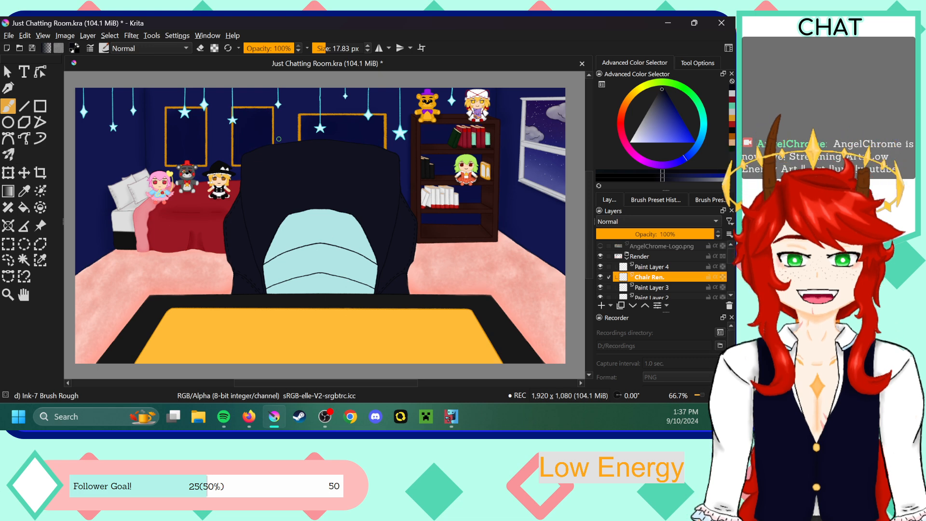
- Shade along one inner side seam of the chair with the darker navy, without mirroring
key("ctrl+plus")
key("ctrl+plus")
mouse_move(590, 190)
left_mouse_down()
mouse_move(588, 152)
mouse_move(578, 200)
mouse_move(578, 192)
left_mouse_up()
key("ctrl+plus")
left_click_drag(362, 383, 326, 389)
key("ctrl+minus")
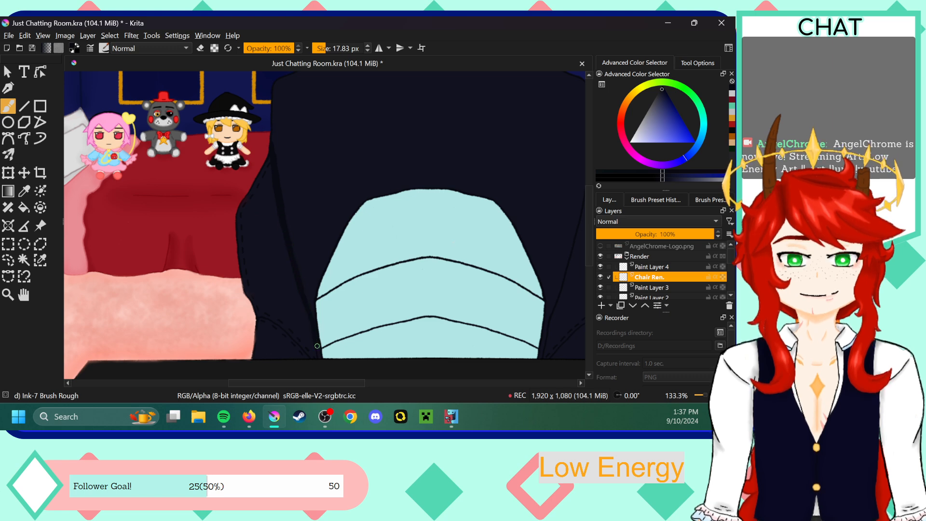
- Turn on horizontal mirroring and shade along both inner side seams of the chair with the darker navy
left_click_drag(351, 384, 398, 379)
key("minus")
key("minus")
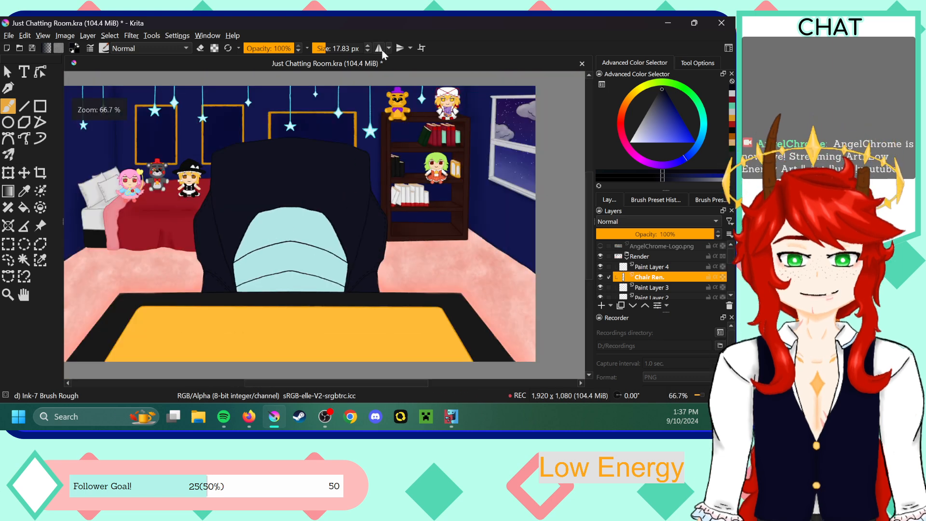
left_click(380, 48)
key("plus")
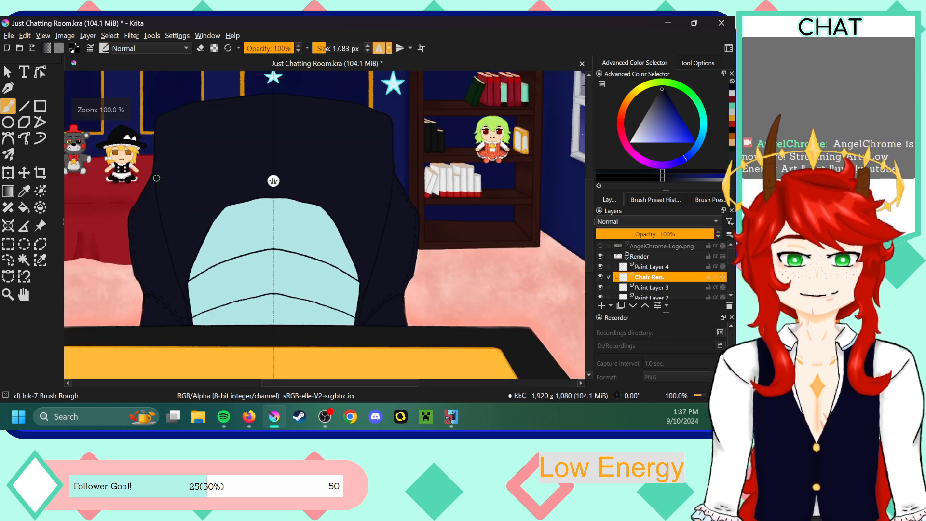
mouse_move(154, 172)
left_mouse_down()
mouse_move(159, 203)
mouse_move(158, 192)
left_mouse_up()
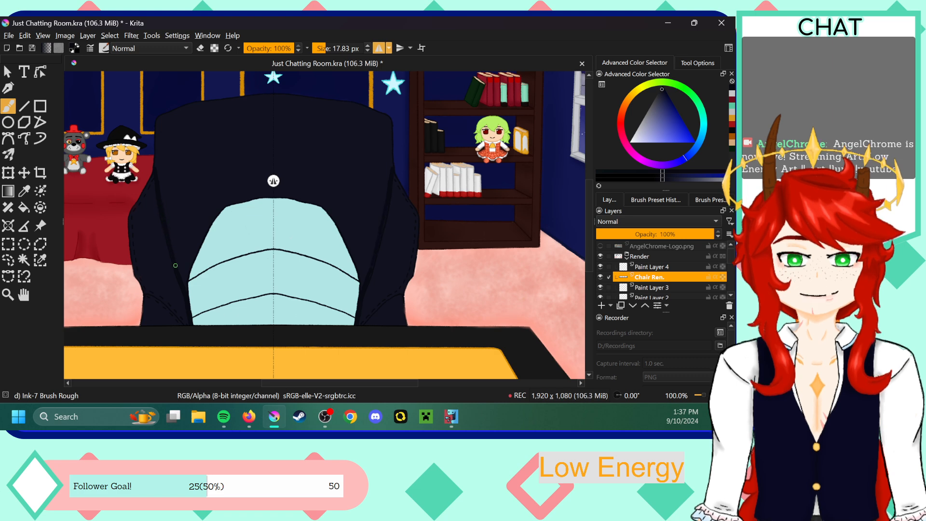
- Shade along the chair's lower side seams beside the light-blue cushion with mirrored strokes
scroll(274, 181, "down", 3)
scroll(273, 180, "down", 1, "ctrl")
scroll(273, 181, "up", 1, "ctrl")
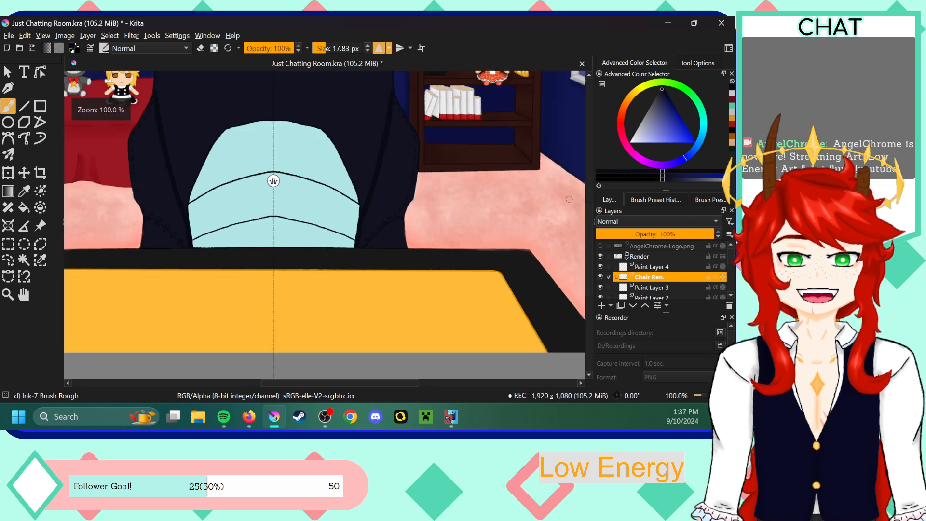
scroll(589, 215, "up", 3)
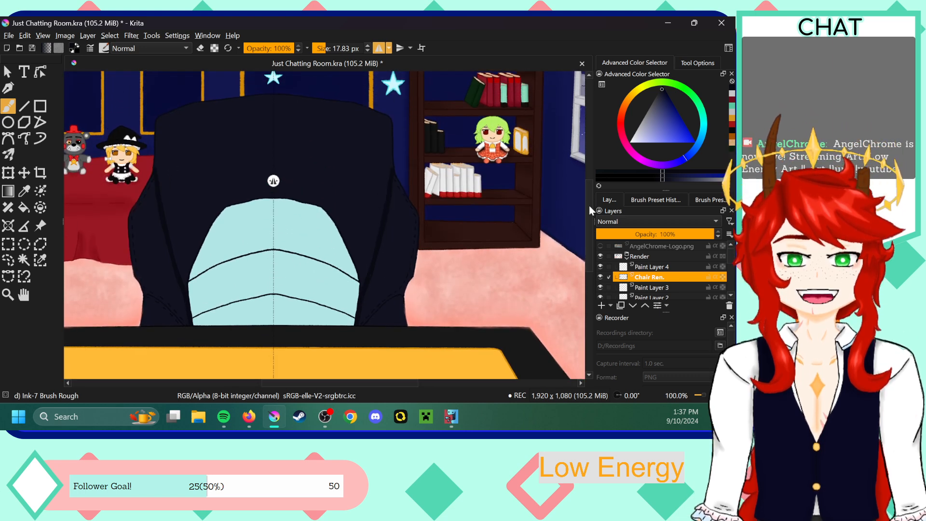
scroll(340, 384, "left", 4)
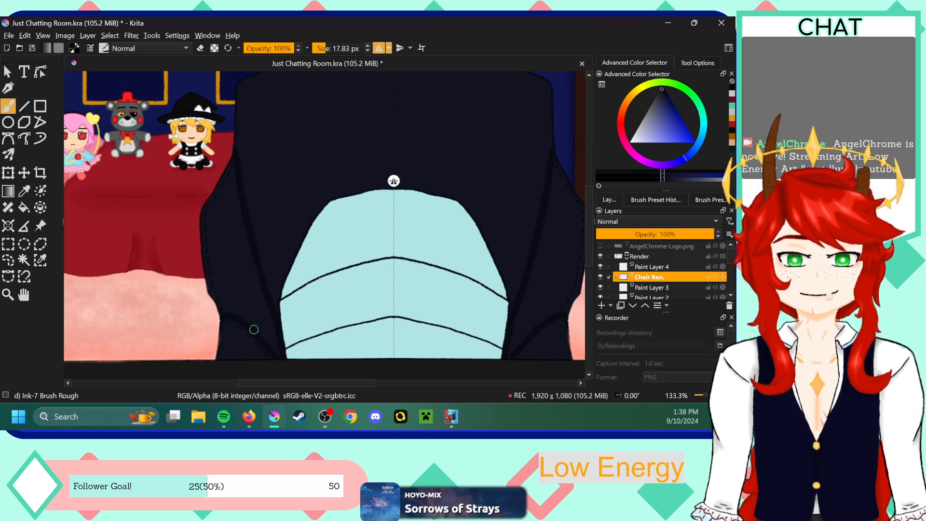
left_click_drag(358, 385, 379, 382)
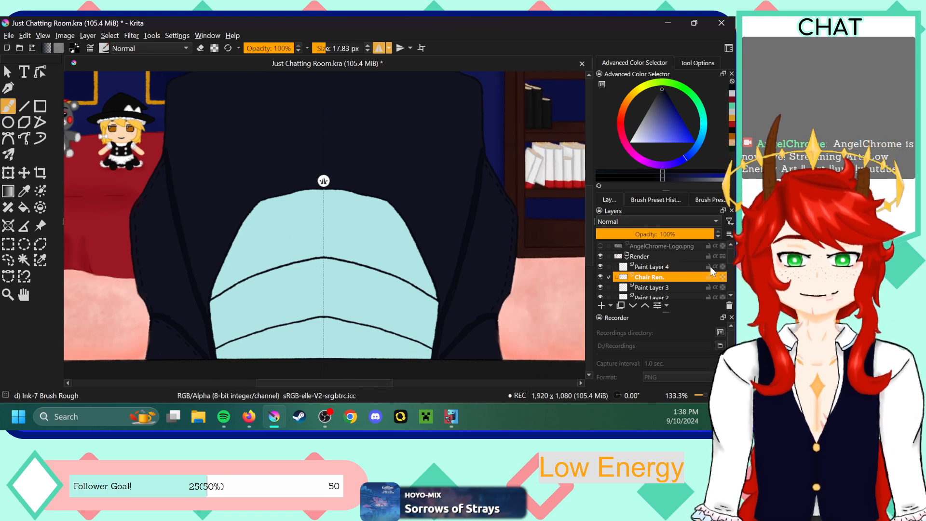
- On the Room Ren. layer, turn off mirroring and erase the floor paint overlapping the chair's outer edges
scroll(685, 271, "down", 5)
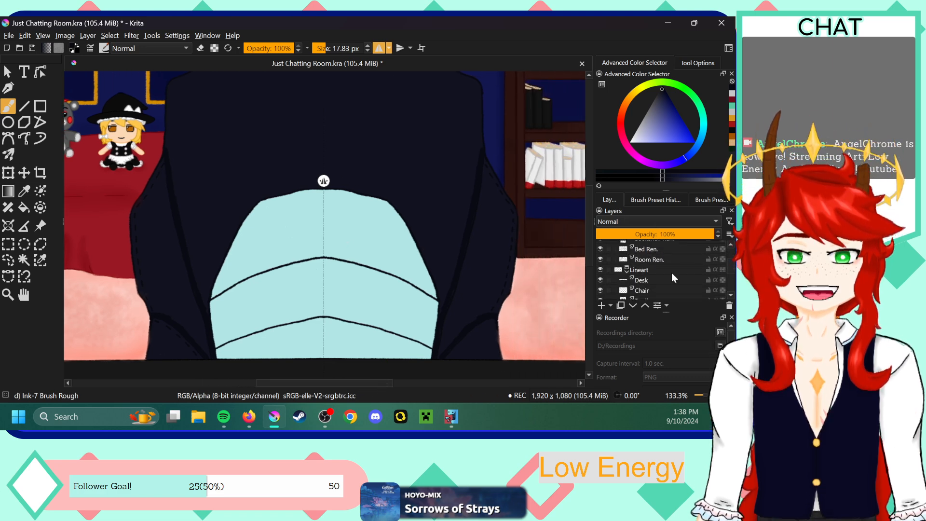
left_click(664, 262)
key("e")
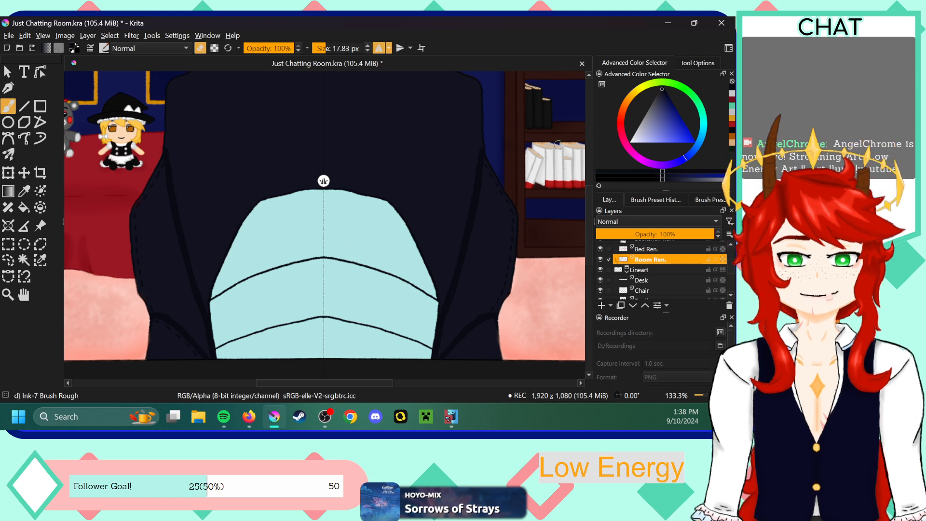
left_click_drag(589, 199, 588, 208)
left_click(379, 49)
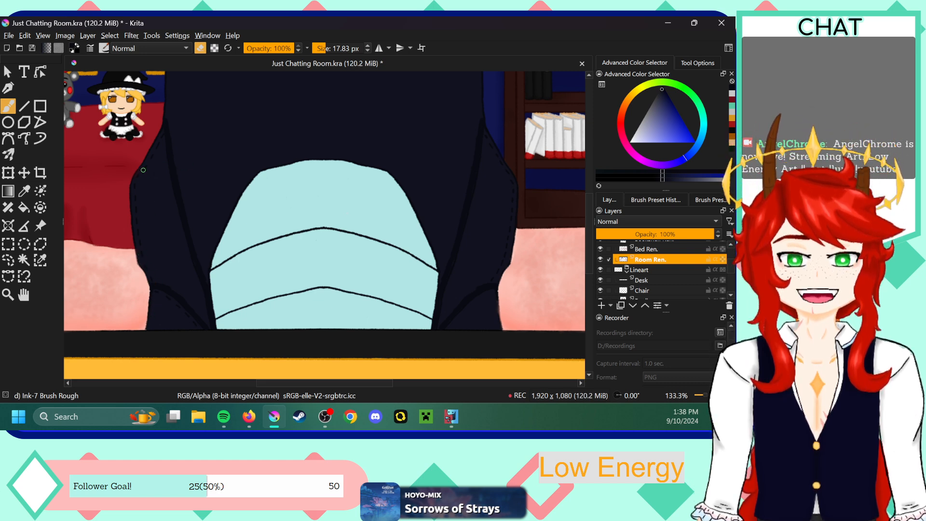
left_click_drag(336, 385, 420, 384)
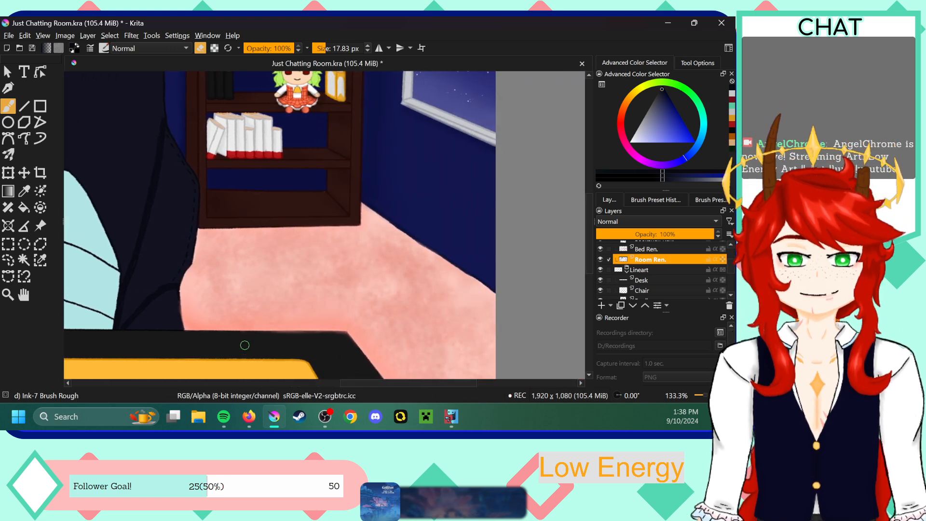
left_click_drag(181, 328, 179, 297)
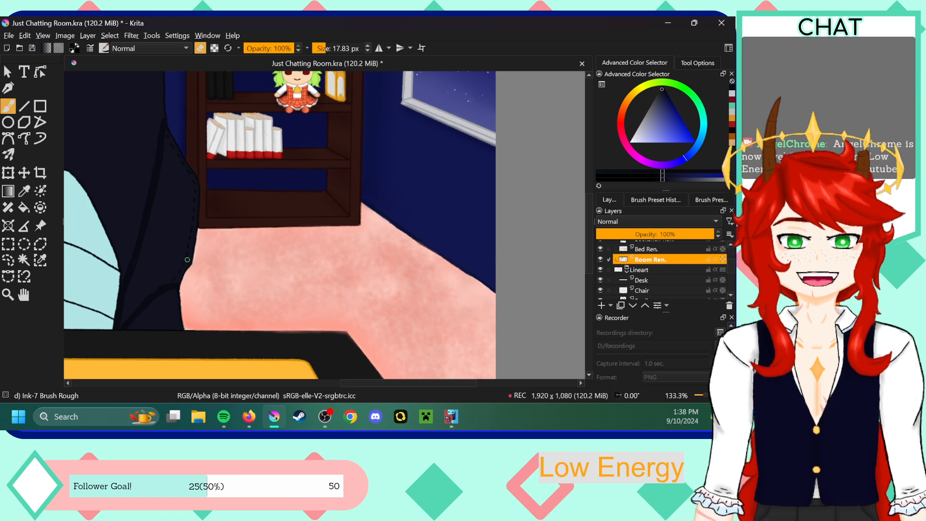
- Erase the floor paint overlapping the desk's back edge near its right corner
left_click_drag(589, 223, 591, 279)
key("ctrl+plus")
key("ctrl+plus")
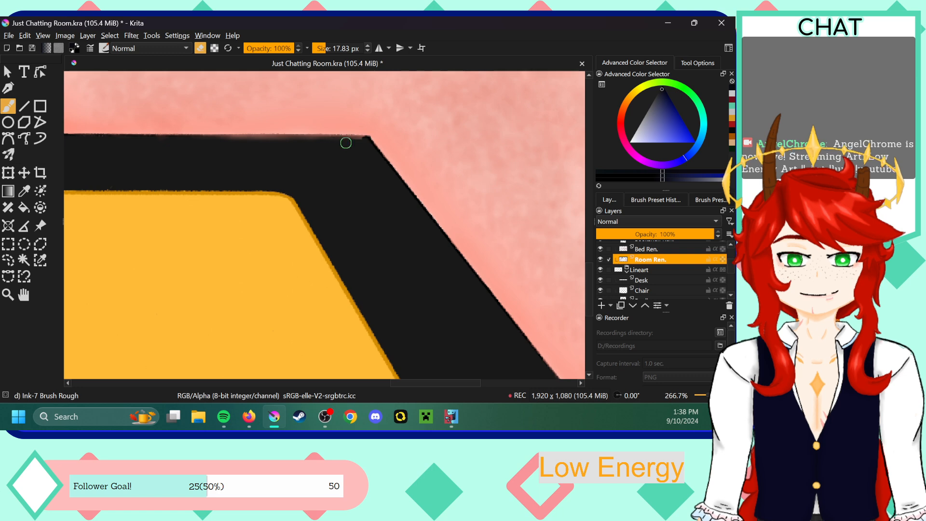
mouse_move(346, 140)
left_mouse_down()
mouse_move(263, 140)
mouse_move(359, 140)
left_mouse_up()
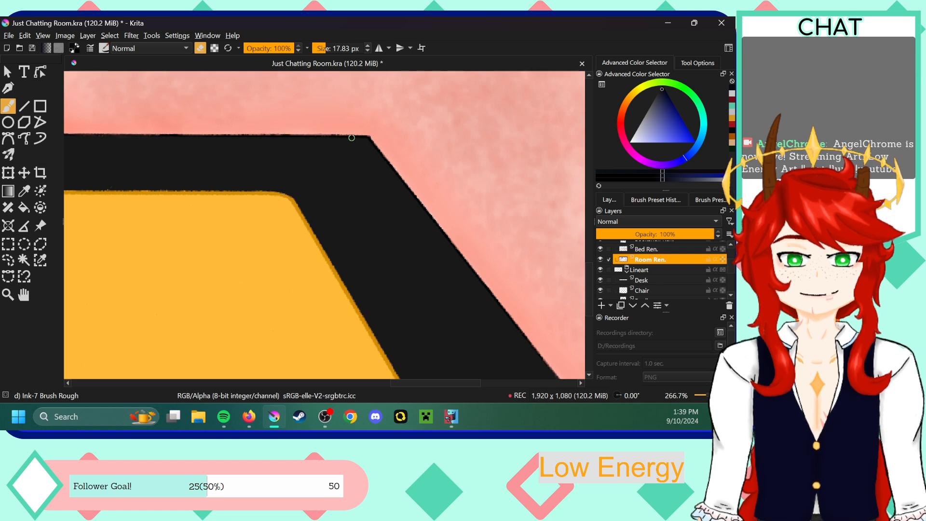
key("minus")
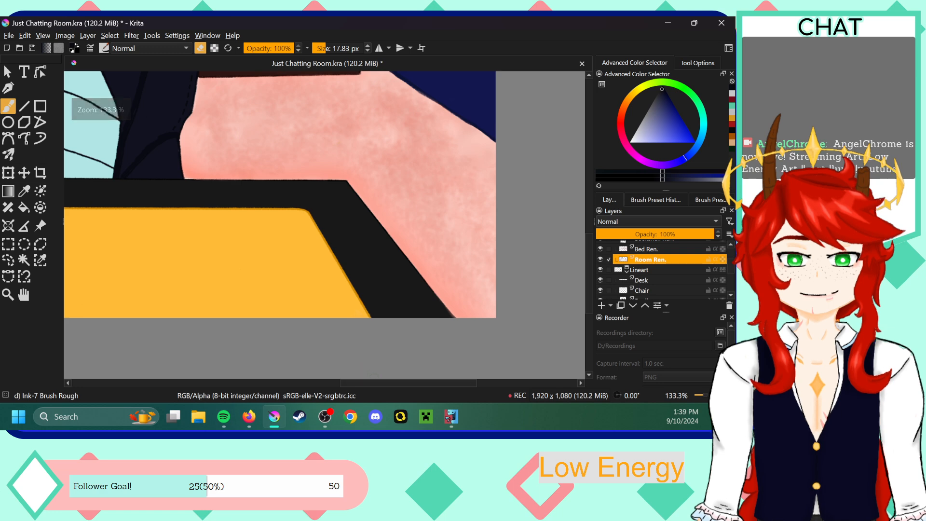
- Erase the floor paint overlapping the desk's back edge near its left corner
left_click_drag(366, 380, 206, 373)
key("plus")
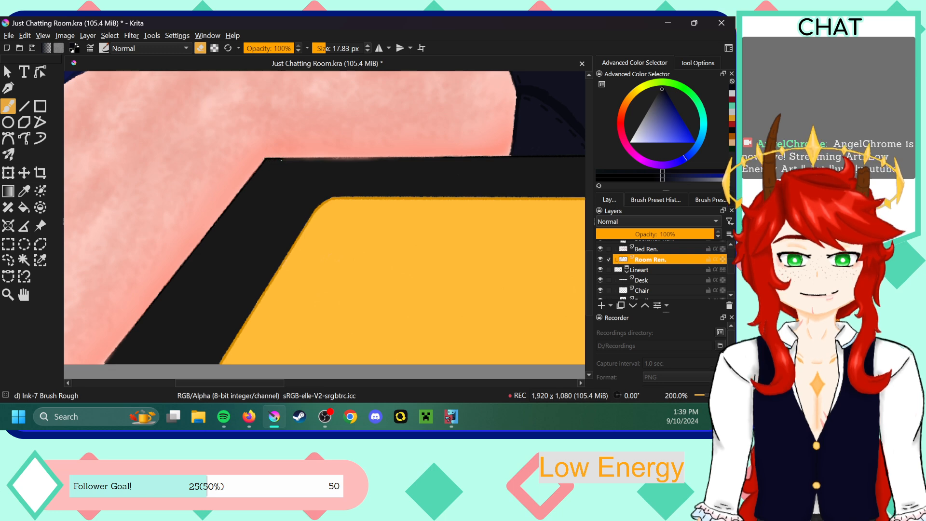
mouse_move(304, 161)
left_mouse_down()
mouse_move(286, 160)
mouse_move(396, 160)
left_mouse_up()
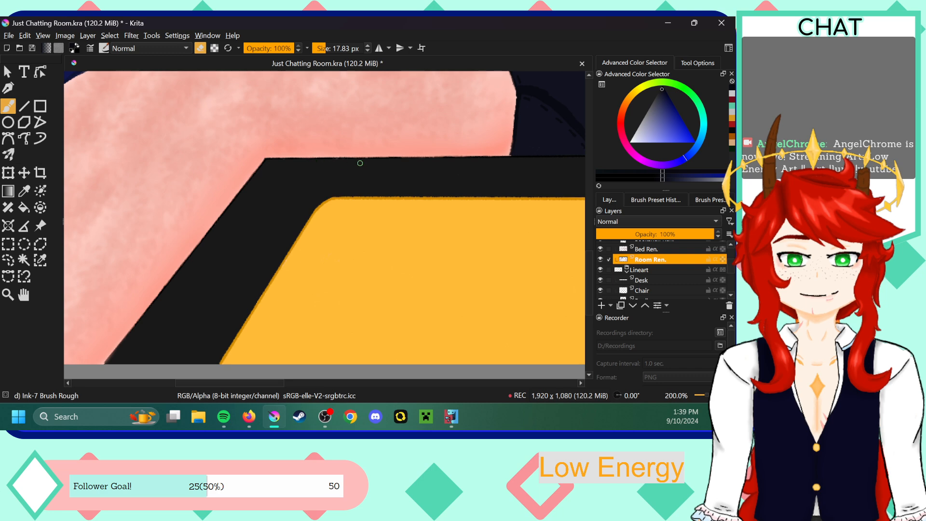
- Make the Chair Ren. layer active, switch from erasing back to painting and re-enable horizontal mirroring
left_click_drag(266, 382, 384, 352)
key("ctrl+minus")
key("ctrl+minus")
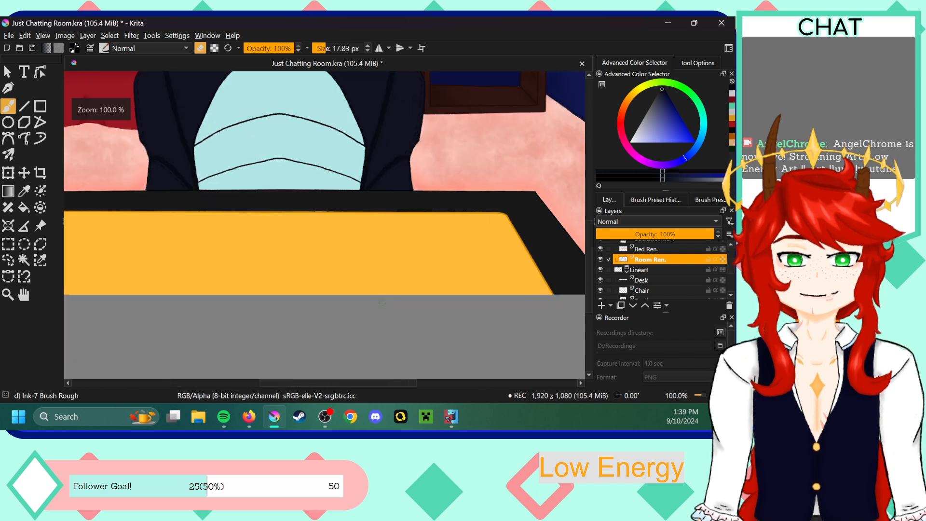
mouse_move(589, 201)
left_mouse_down()
mouse_move(589, 224)
mouse_move(590, 186)
mouse_move(592, 204)
left_mouse_up()
key("ctrl+plus")
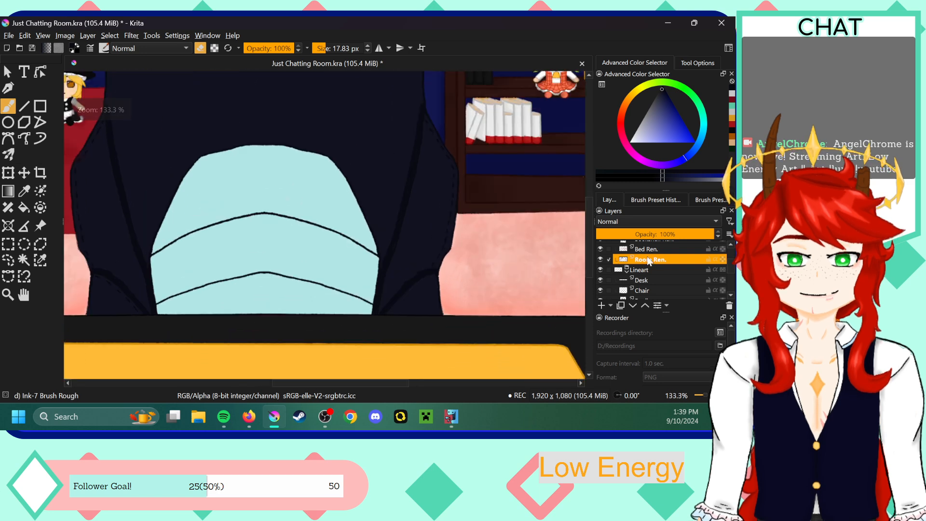
left_click_drag(731, 278, 726, 257)
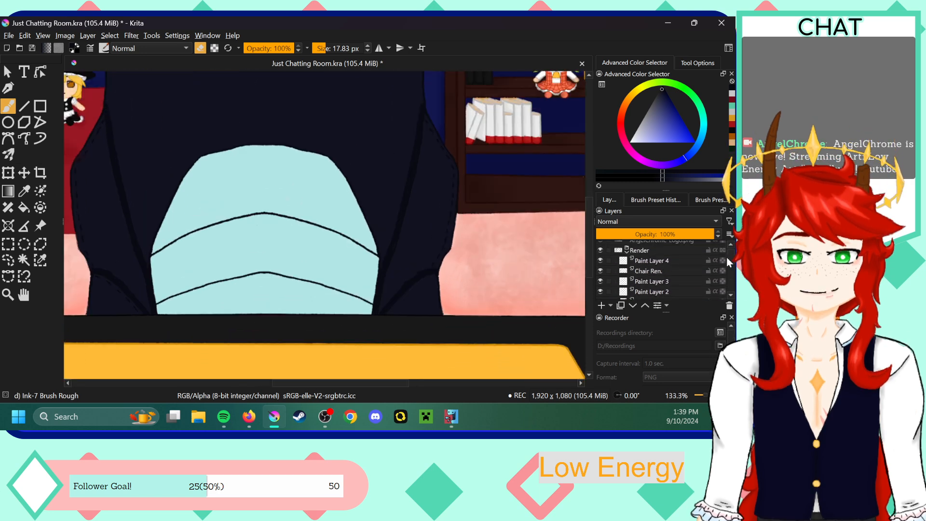
left_click(657, 271)
key("e")
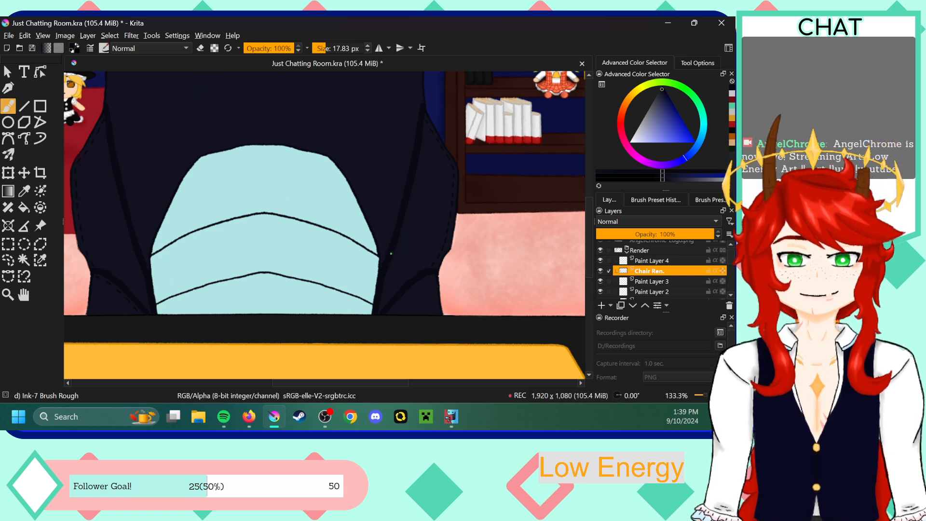
left_click(379, 48)
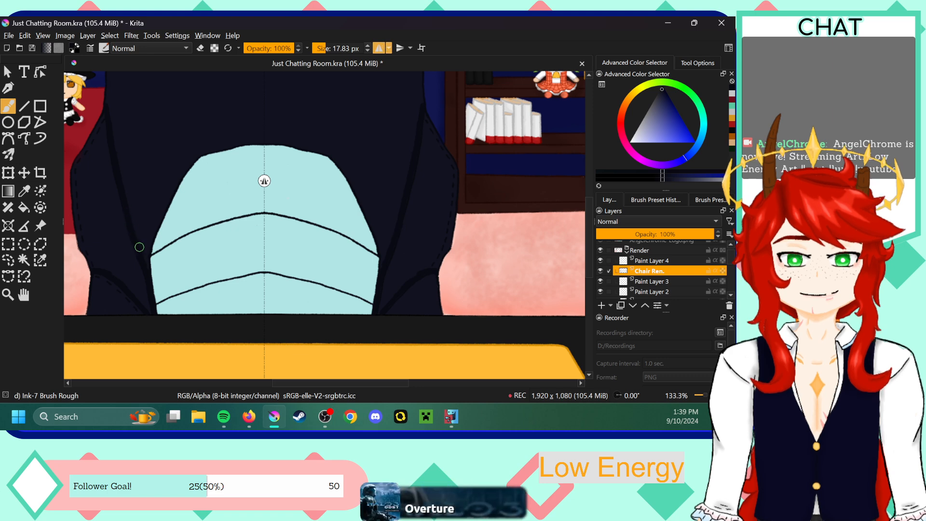
- Shade along the outer edges of the chair with mirrored strokes of the darker navy
key("1")
scroll(589, 204, "up", 3)
left_click_drag(590, 192, 591, 211)
key("plus")
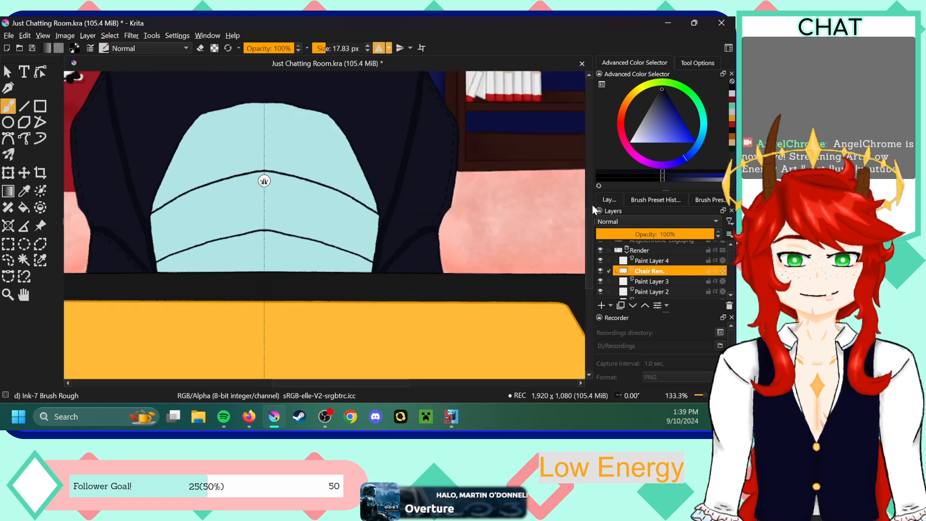
left_click_drag(345, 382, 293, 383)
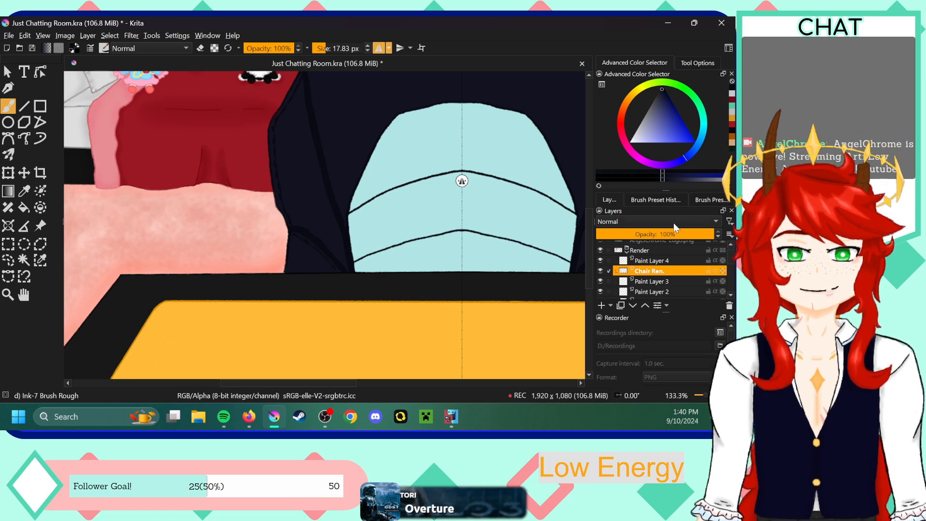
- Choose the Blender Blur brush at 16.34 px and blend the darker shading along the chair's seams
left_click(657, 200)
left_click_drag(344, 381, 388, 379)
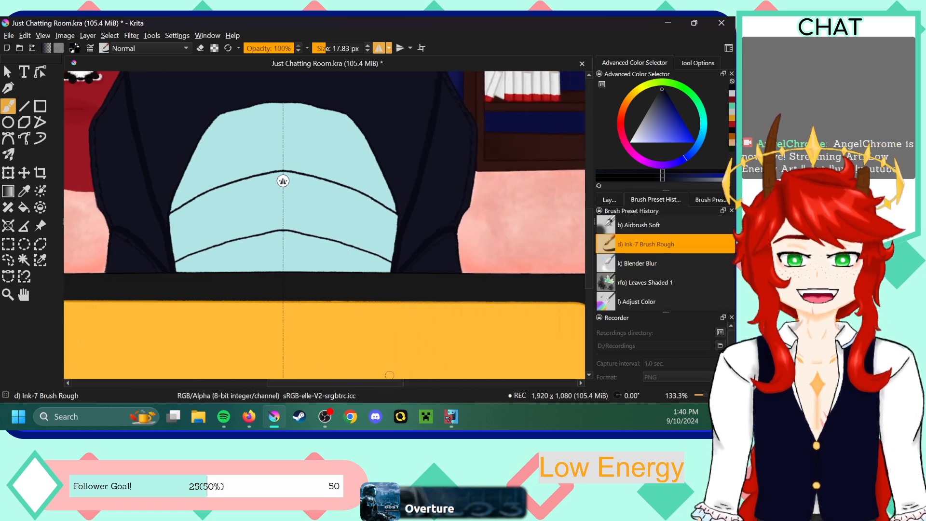
left_click(642, 226)
left_click_drag(317, 49, 321, 48)
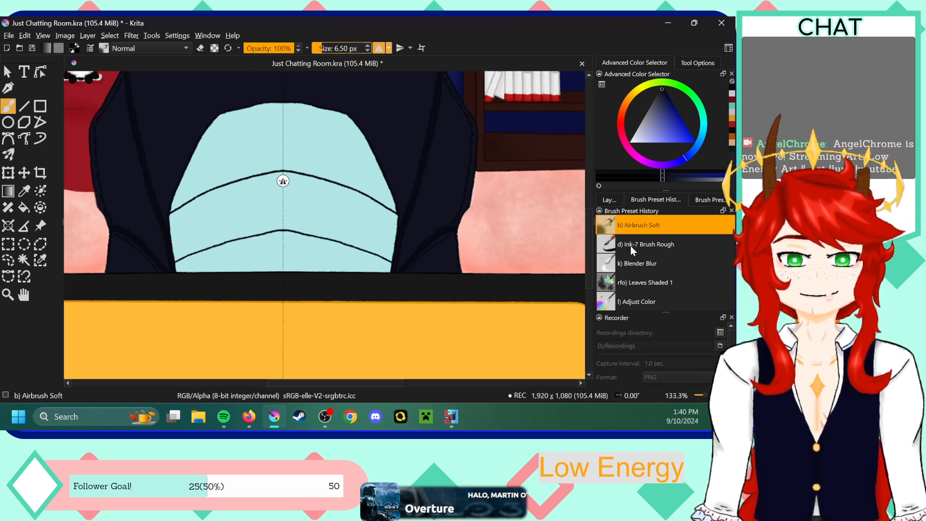
left_click(633, 263)
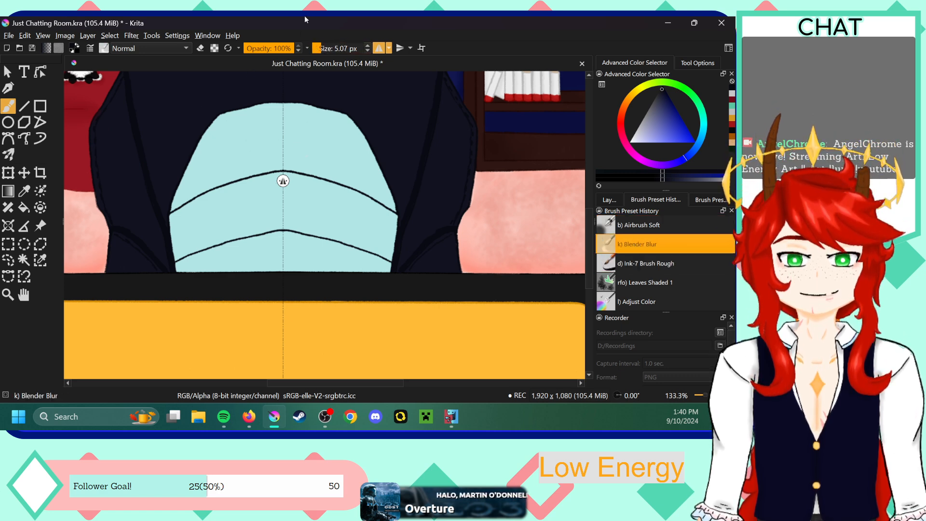
left_click(323, 48)
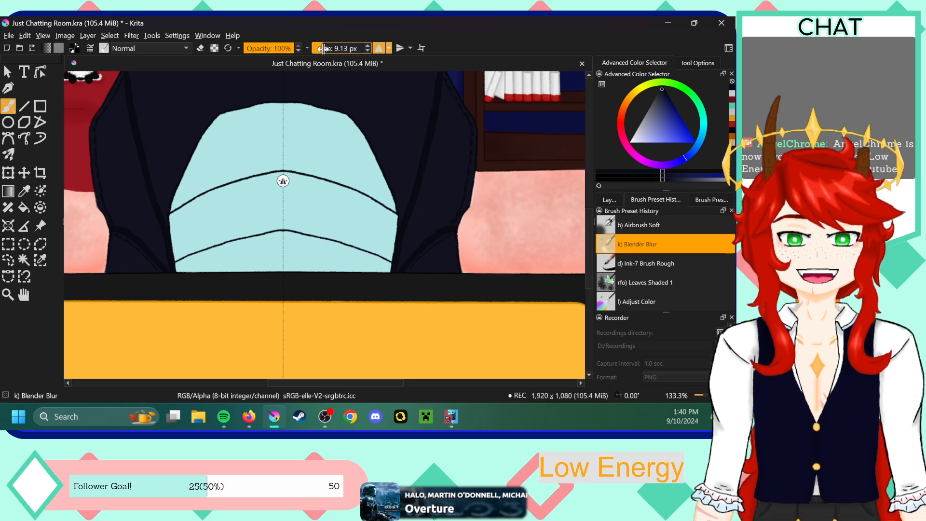
scroll(592, 207, "up", 4)
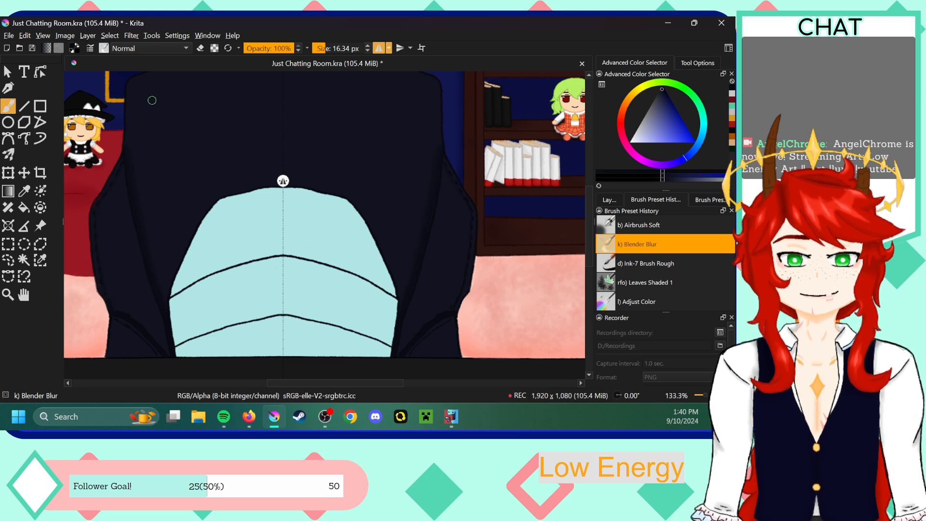
- Blend the darker shading along the seams of the chair's lower sides with the Blender Blur brush
scroll(133, 140, "down", 3)
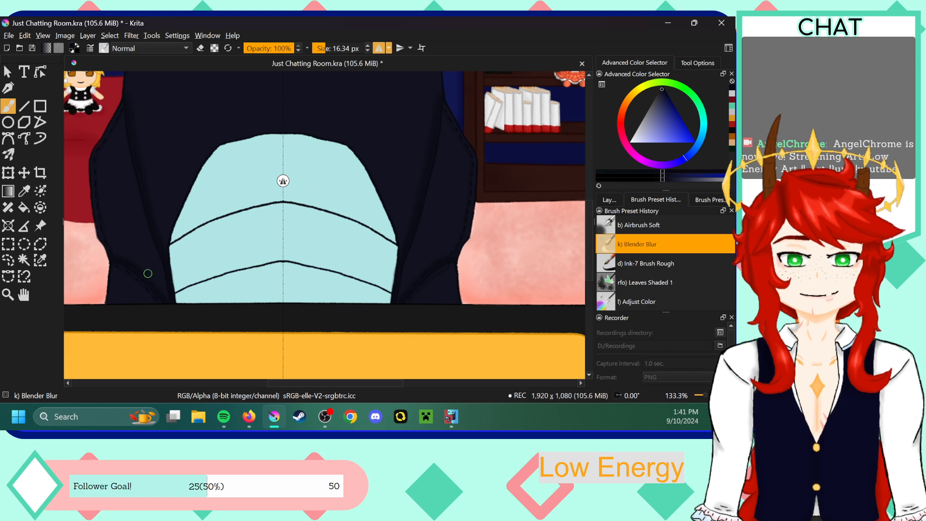
key("minus")
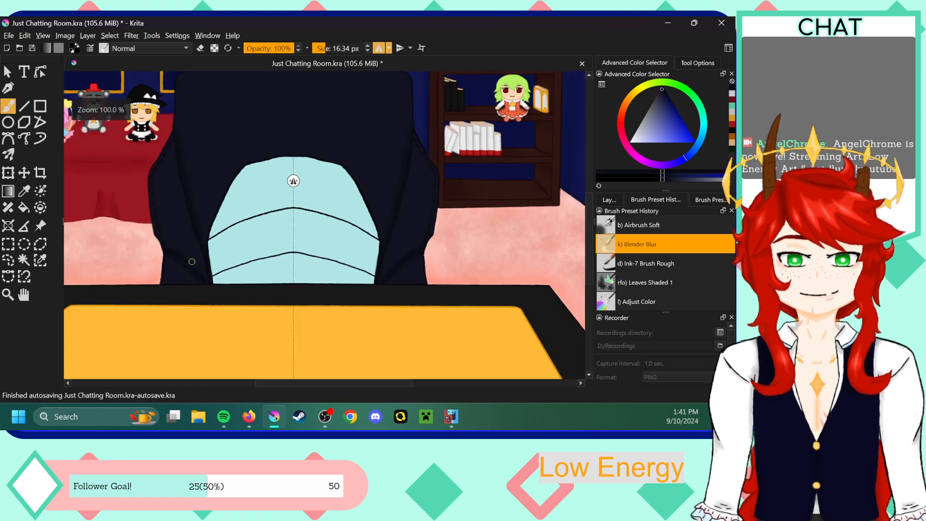
key("minus")
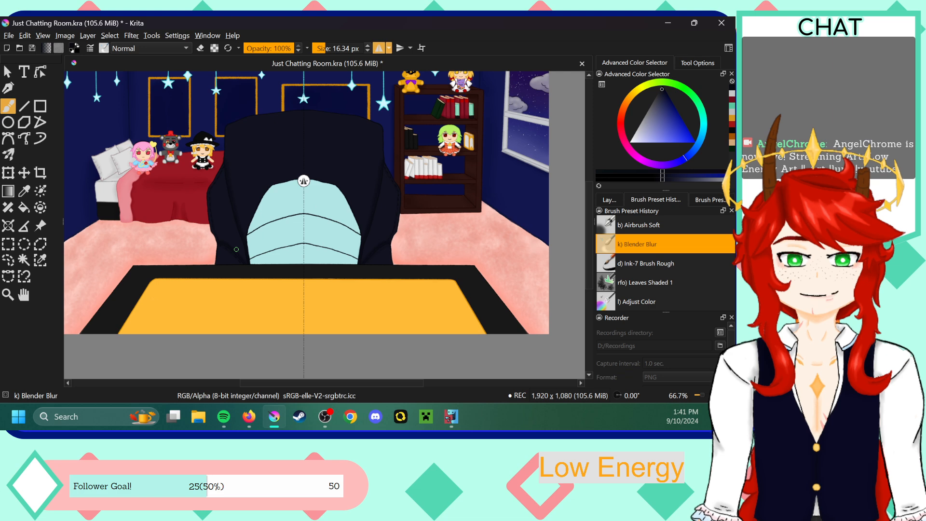
key("plus")
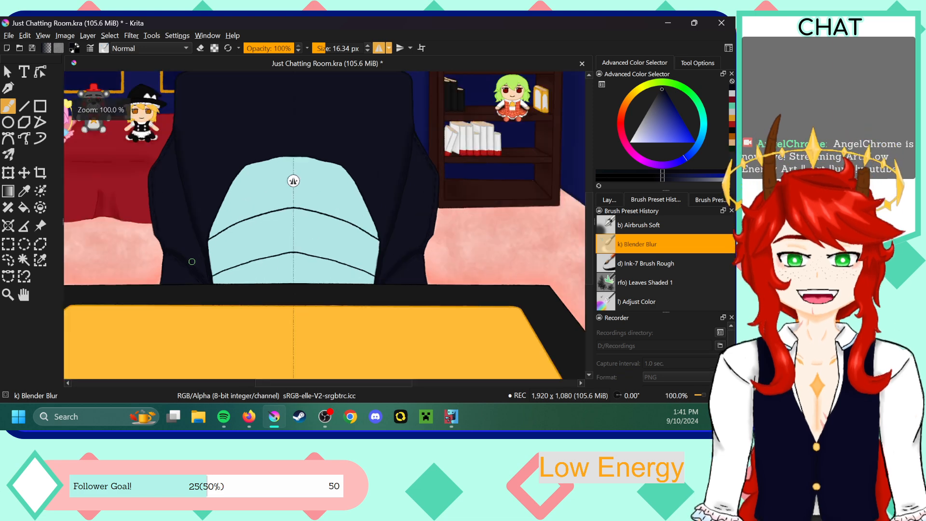
key("plus")
left_click_drag(340, 383, 322, 383)
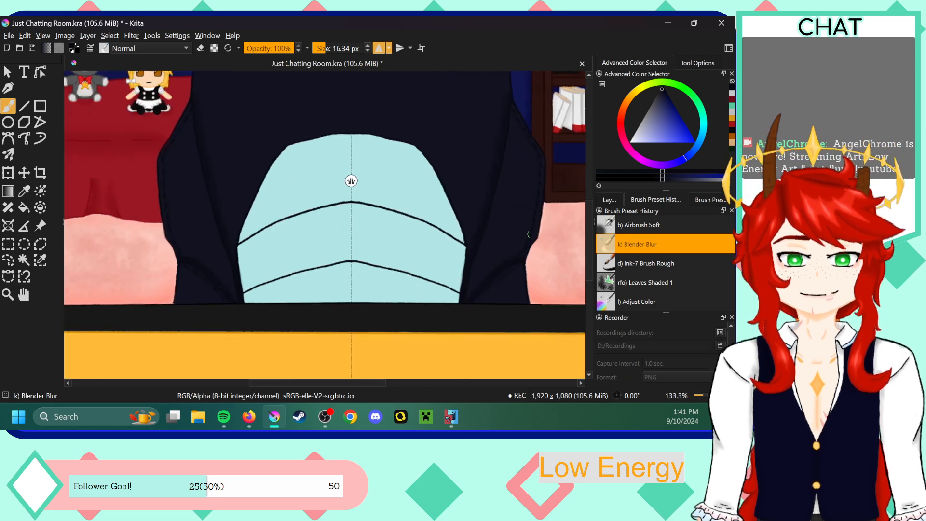
- Paint mirrored darker navy shading along the chair's seams and around the light-blue panel with Ink-7 Brush Rough, enlarged to 22.82 px
left_click(656, 263)
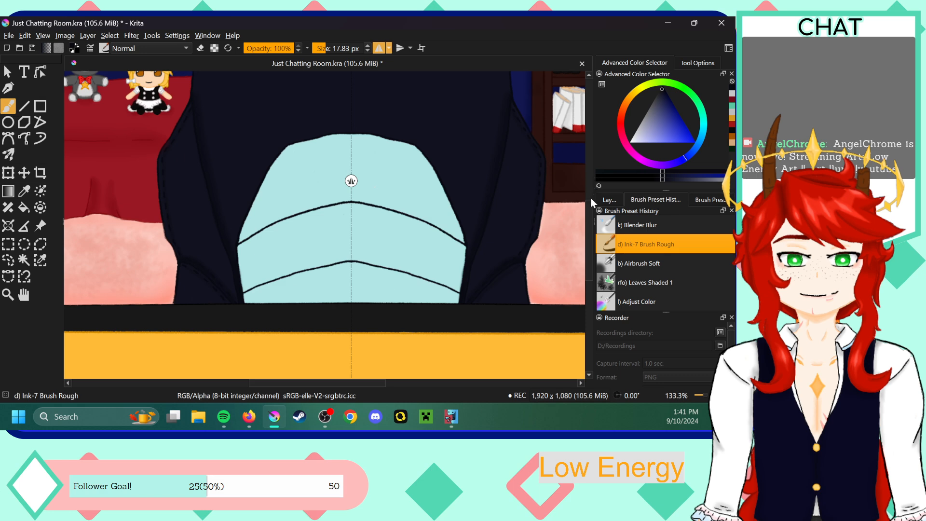
scroll(589, 195, "up", 3)
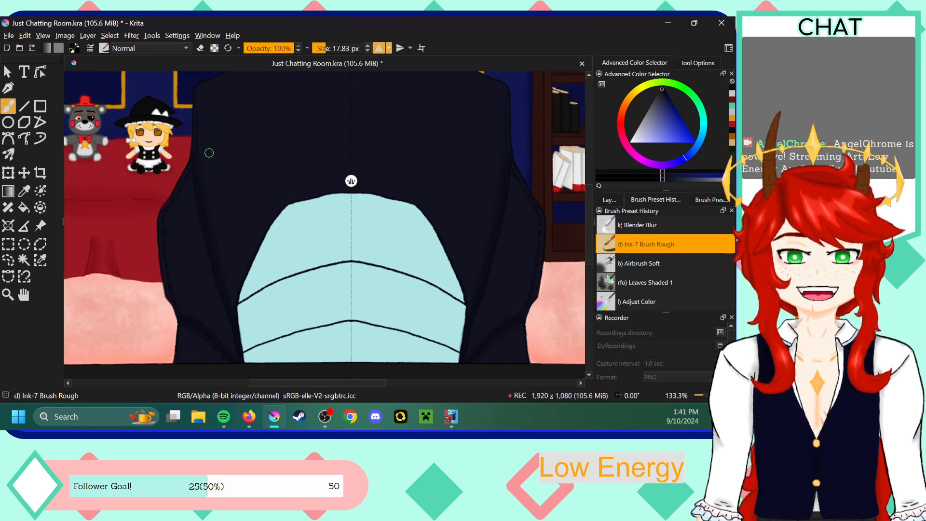
left_click_drag(323, 48, 338, 48)
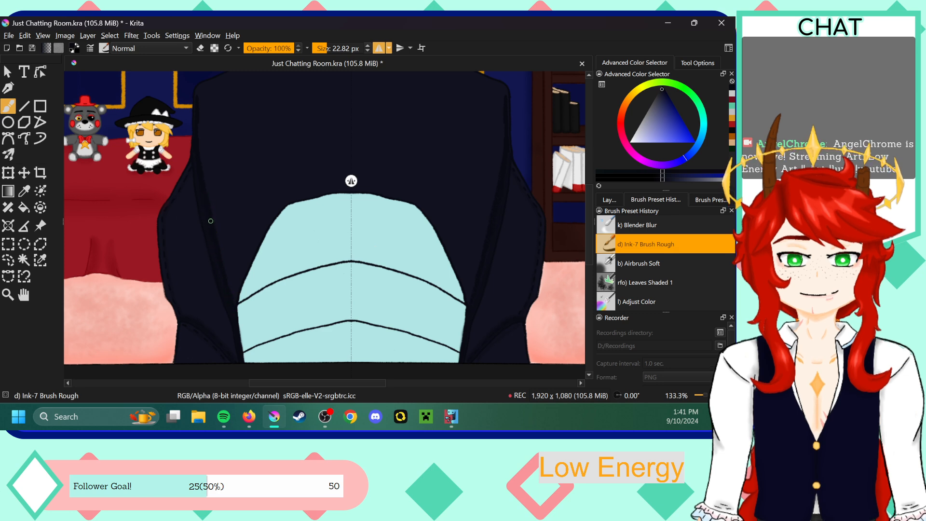
left_click_drag(589, 194, 591, 214)
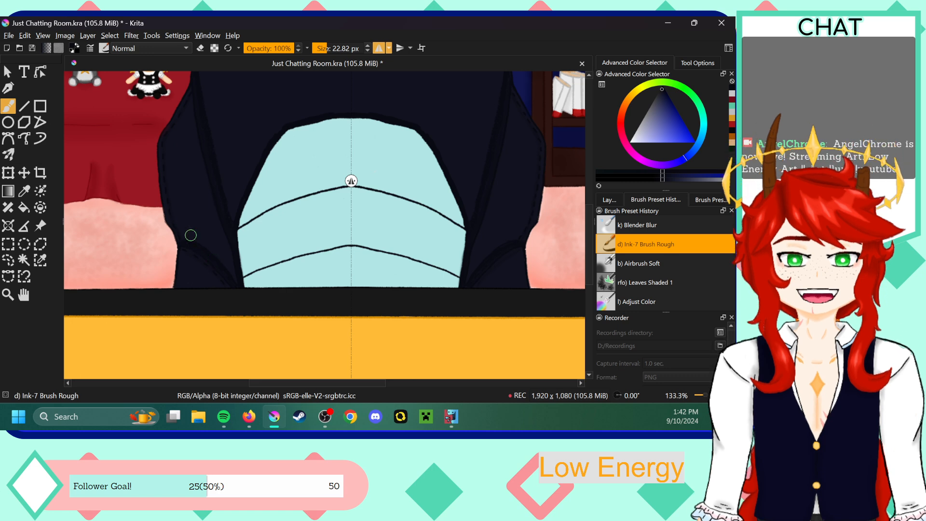
scroll(591, 227, "up", 2)
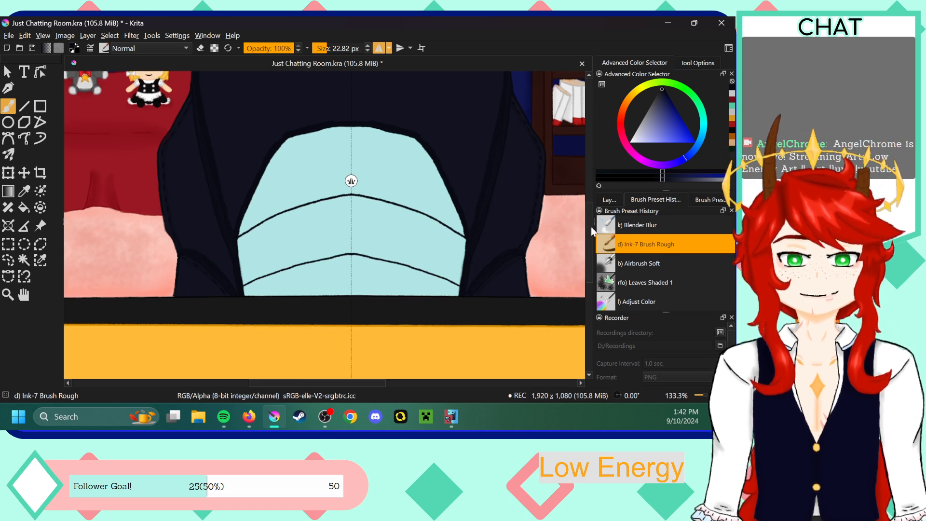
scroll(591, 227, "down", 2)
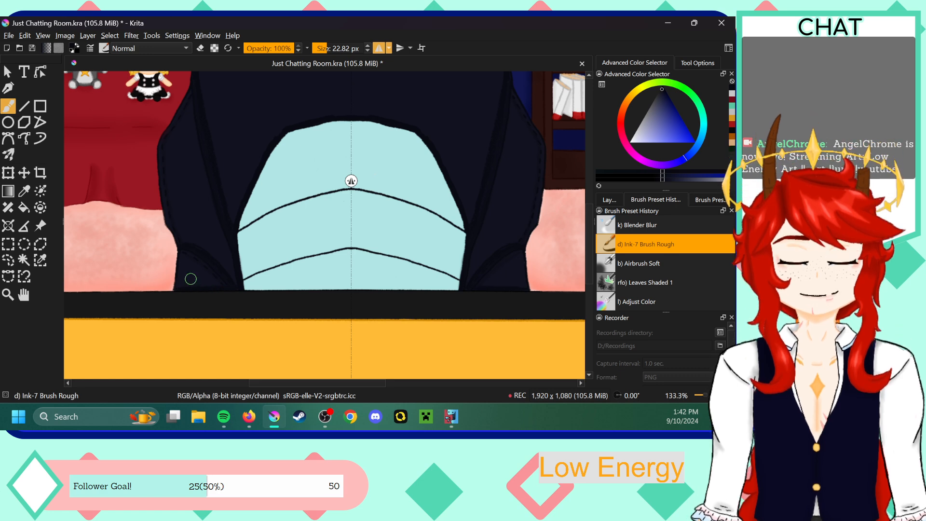
scroll(591, 208, "up", 5)
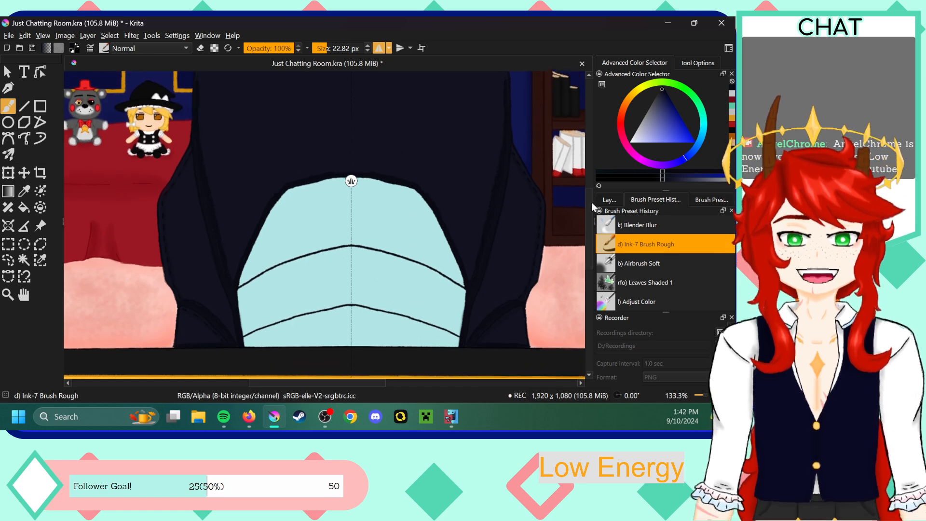
scroll(592, 186, "down", 2)
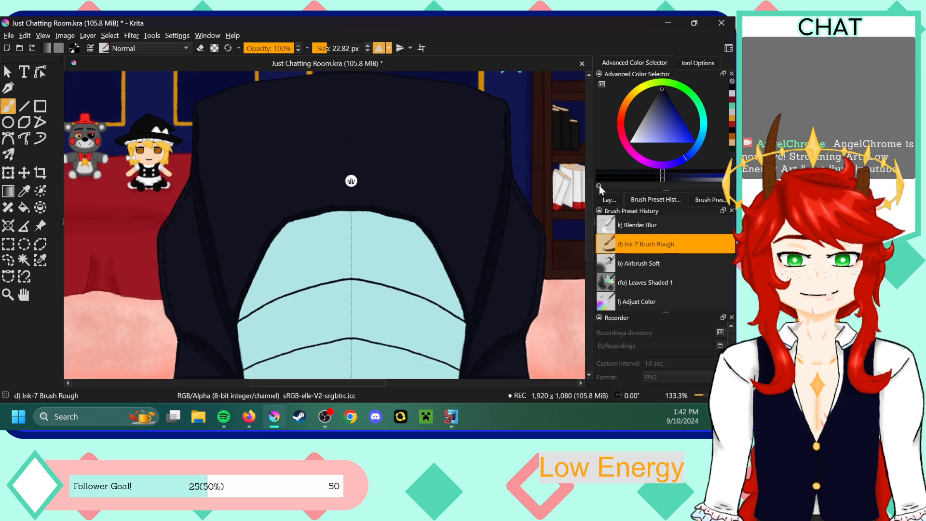
- Blend the new dark shading around the light-blue panel and along the side seams with Blender Blur at 16.34 px
left_click(642, 226)
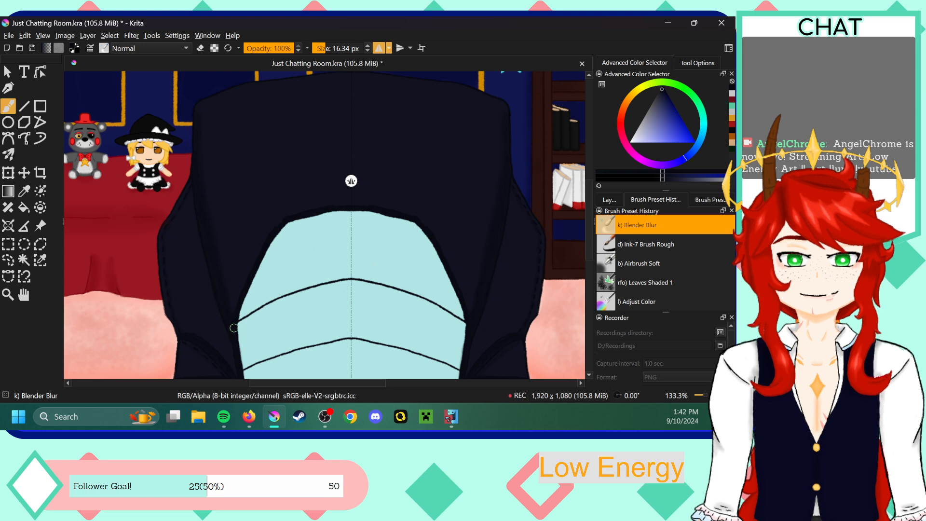
mouse_move(233, 323)
left_mouse_down()
mouse_move(267, 240)
mouse_move(256, 256)
mouse_move(294, 214)
mouse_move(241, 287)
mouse_move(216, 253)
left_mouse_up()
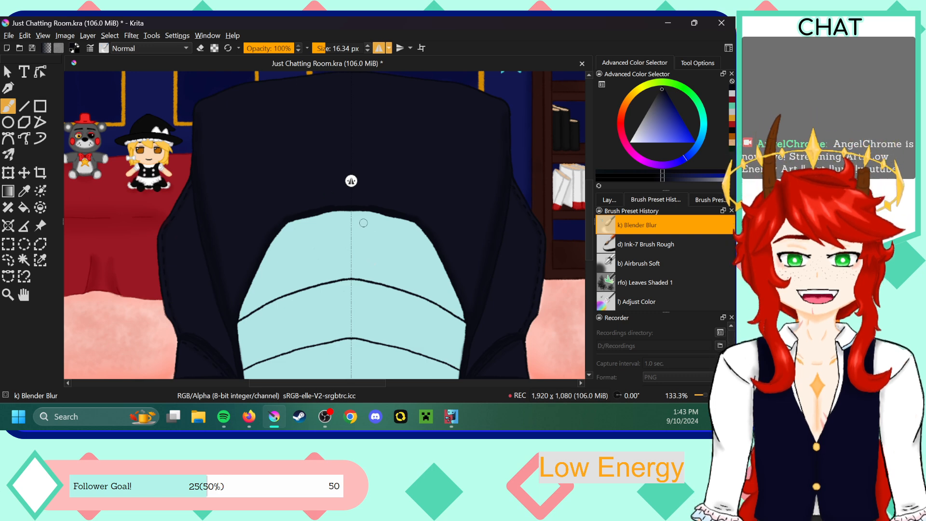
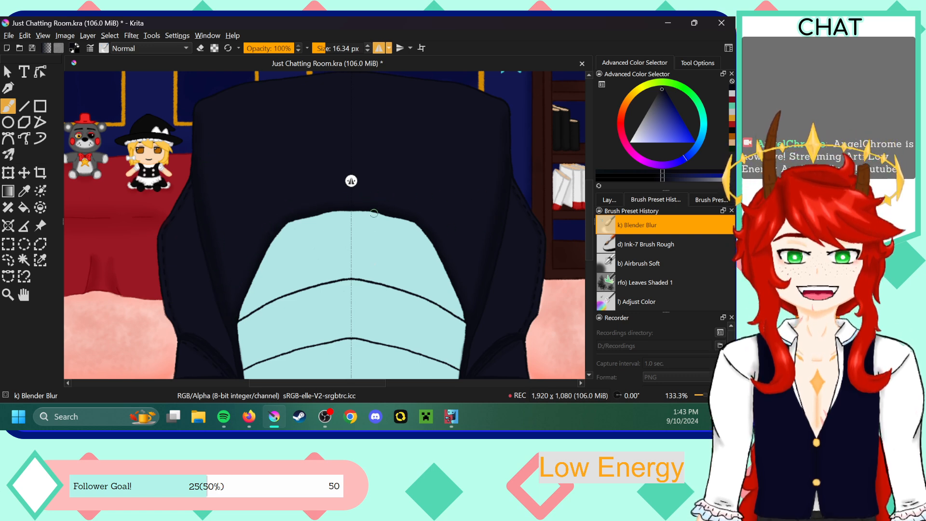
left_click_drag(591, 197, 591, 216)
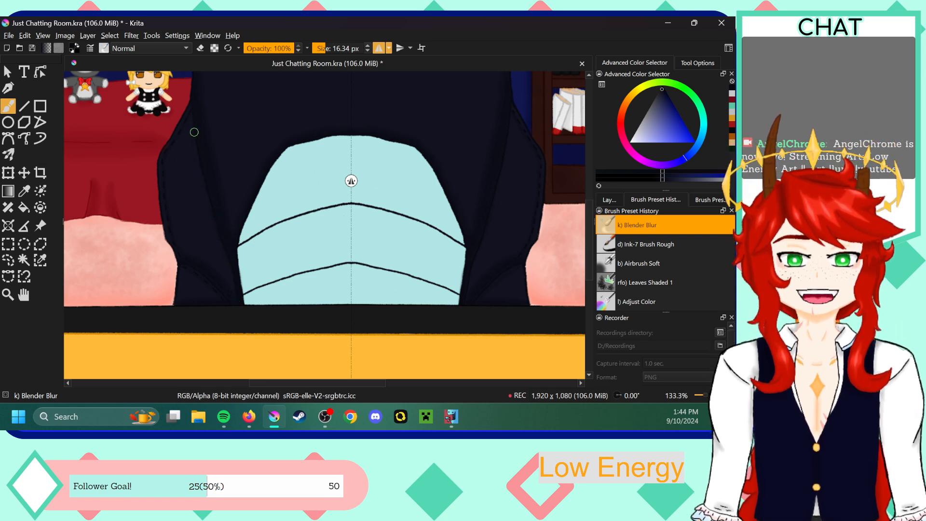
scroll(591, 204, "up", 3)
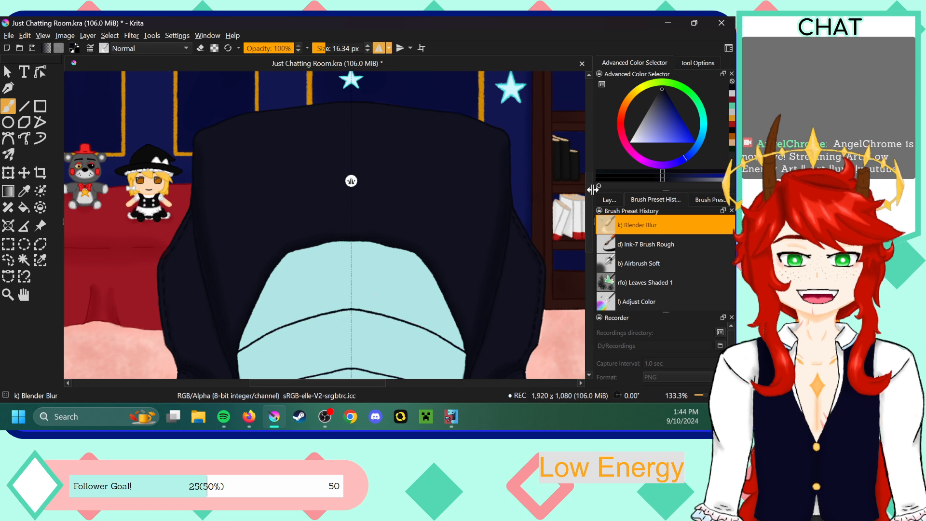
left_click_drag(589, 194, 579, 221)
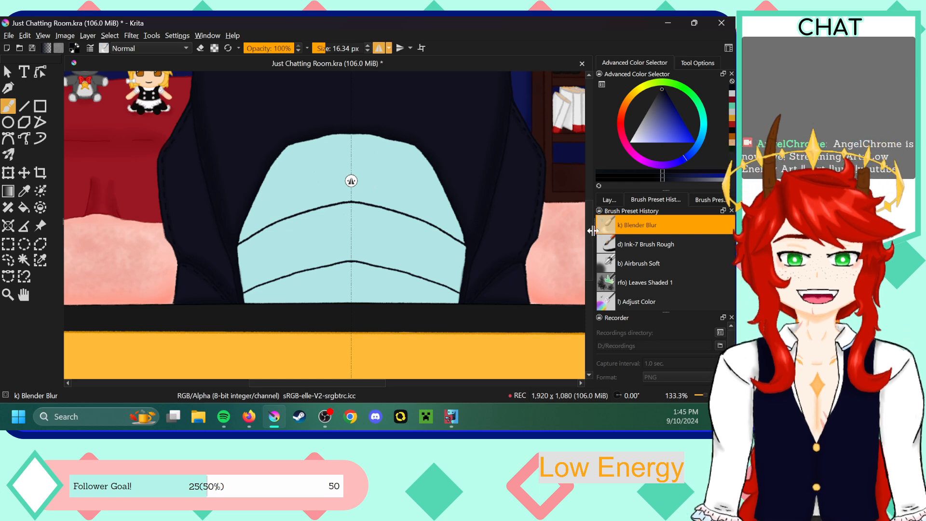
scroll(514, 155, "up", 4)
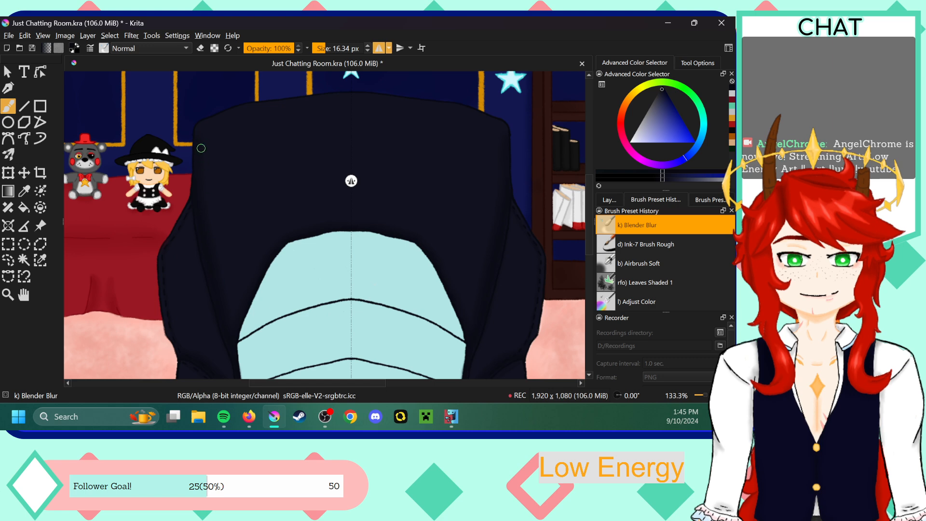
- Enlarge the Blender Blur brush to 24.66 px and soften the shading across the chair's backrest and sides
key("ctrl+minus")
key("ctrl+minus")
key("ctrl+plus")
key("ctrl+plus")
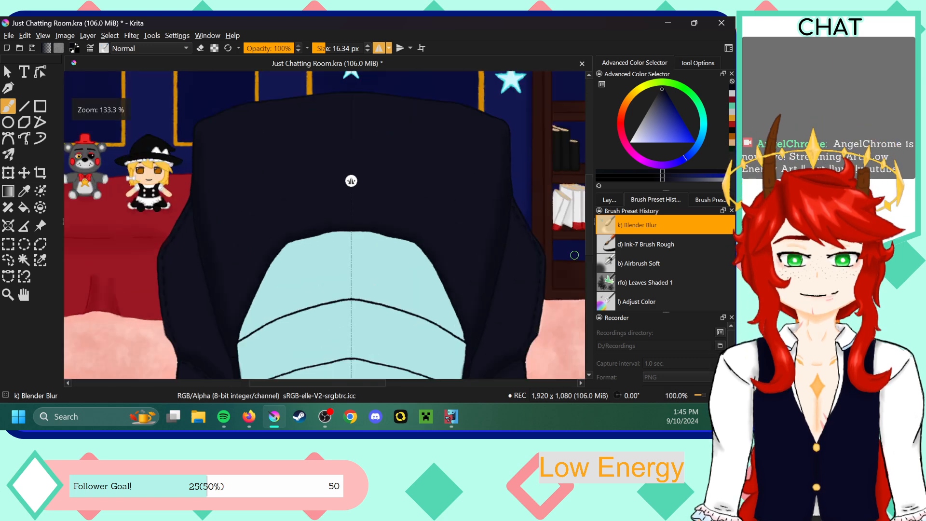
left_click_drag(322, 48, 329, 47)
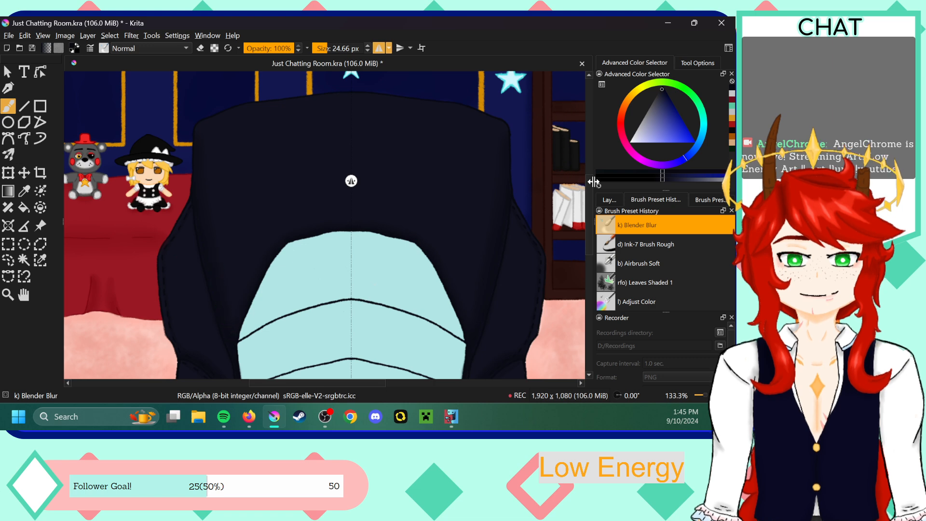
left_click_drag(589, 190, 591, 184)
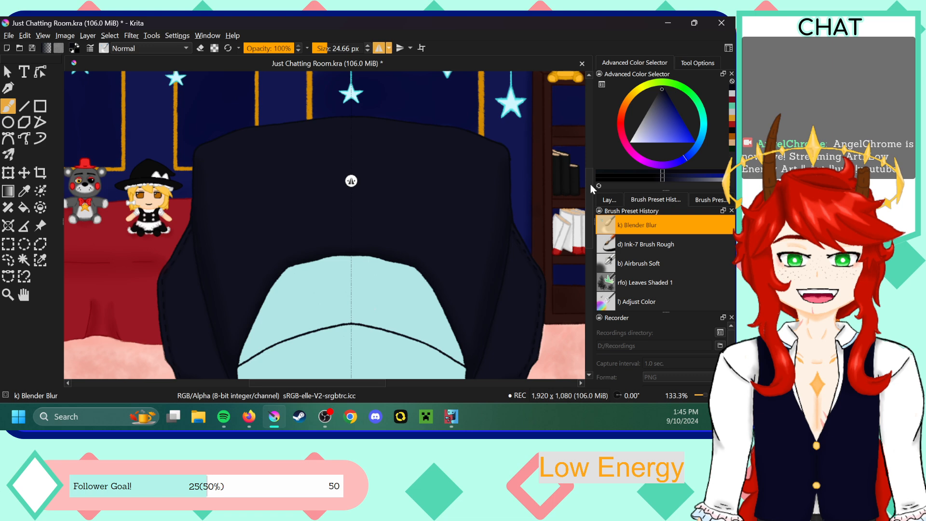
left_click_drag(591, 184, 591, 182)
mouse_move(370, 382)
left_mouse_down()
mouse_move(352, 386)
mouse_move(370, 386)
left_mouse_up()
left_click_drag(592, 179, 591, 191)
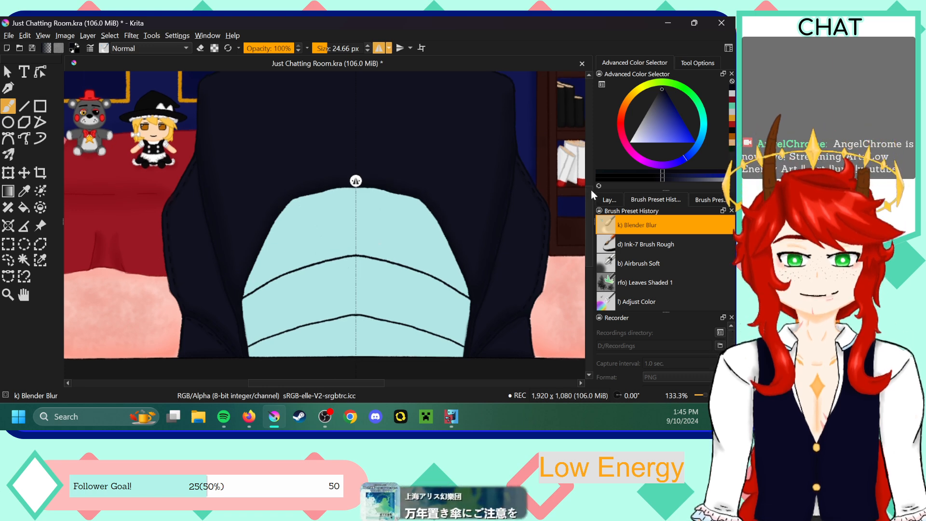
scroll(587, 192, "up", 3)
scroll(593, 182, "down", 3)
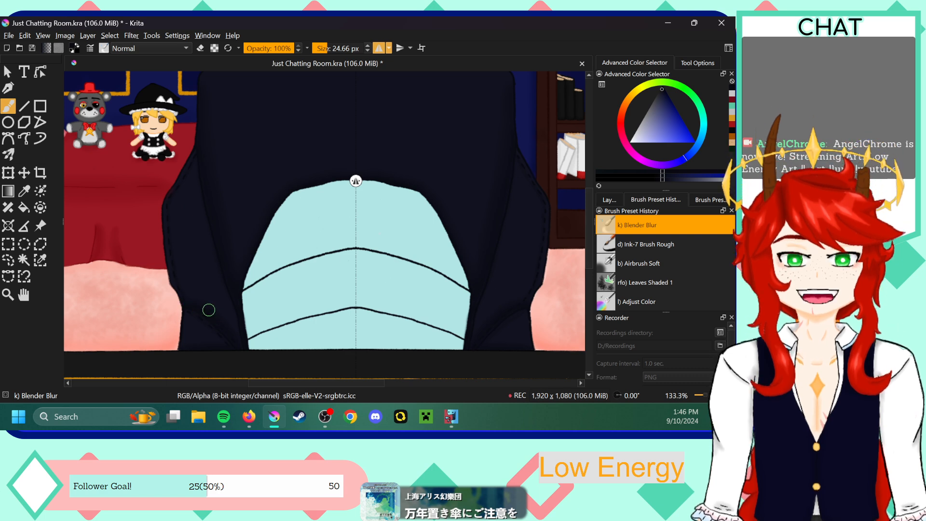
scroll(592, 193, "up", 3)
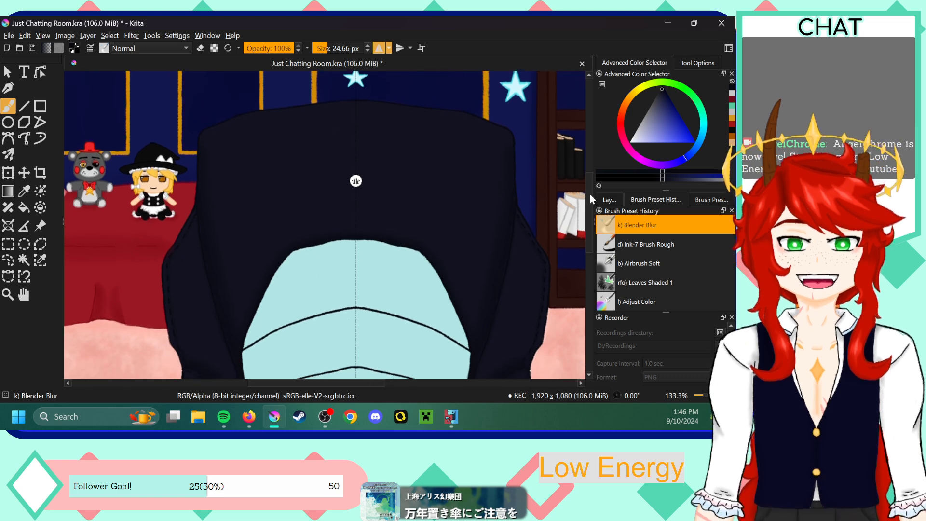
scroll(591, 200, "down", 3)
scroll(592, 209, "down", 2)
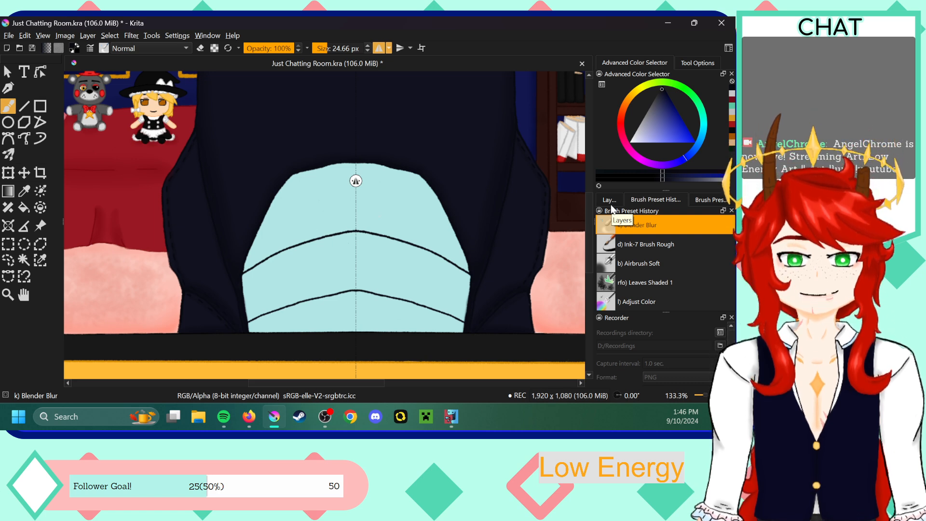
- Paint mirrored soft highlights on the chair's sides and backrest with Airbrush Soft at 51.96 px in a lighter navy, undoing the last stroke
left_click(636, 245)
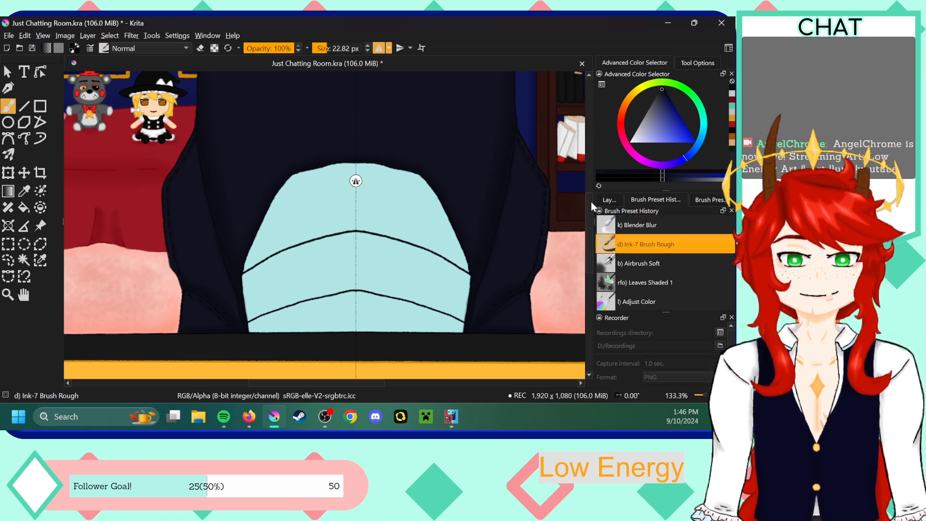
scroll(590, 201, "up", 2)
scroll(590, 197, "up", 1)
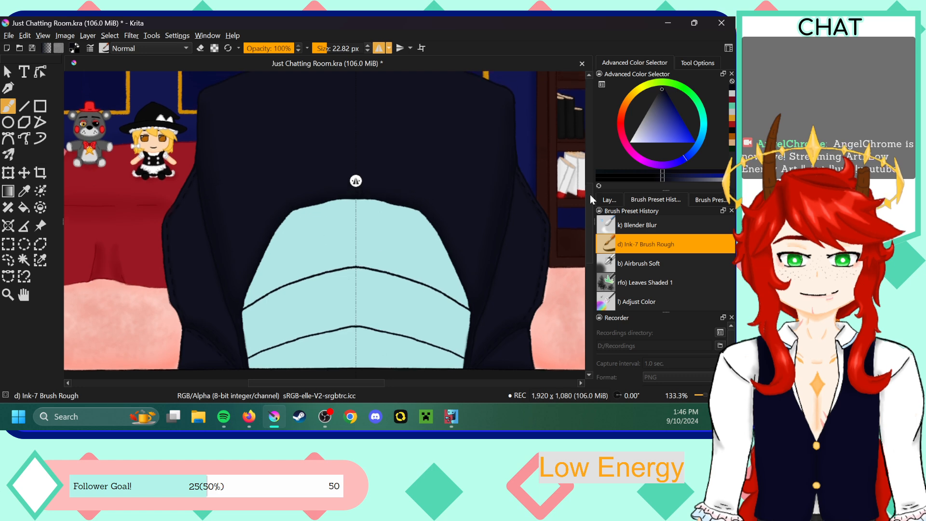
scroll(590, 195, "down", 1)
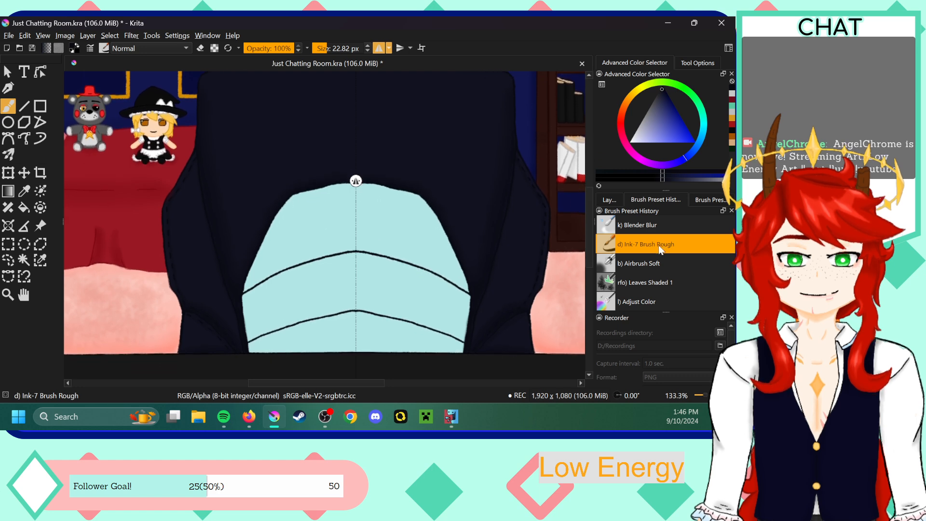
left_click(638, 263)
scroll(593, 207, "up", 4)
key("p")
key("b")
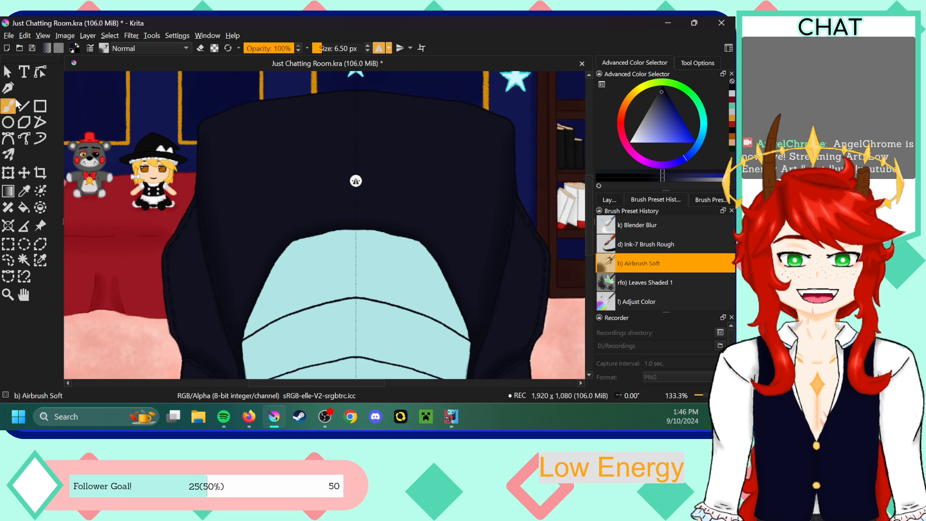
left_click(661, 94)
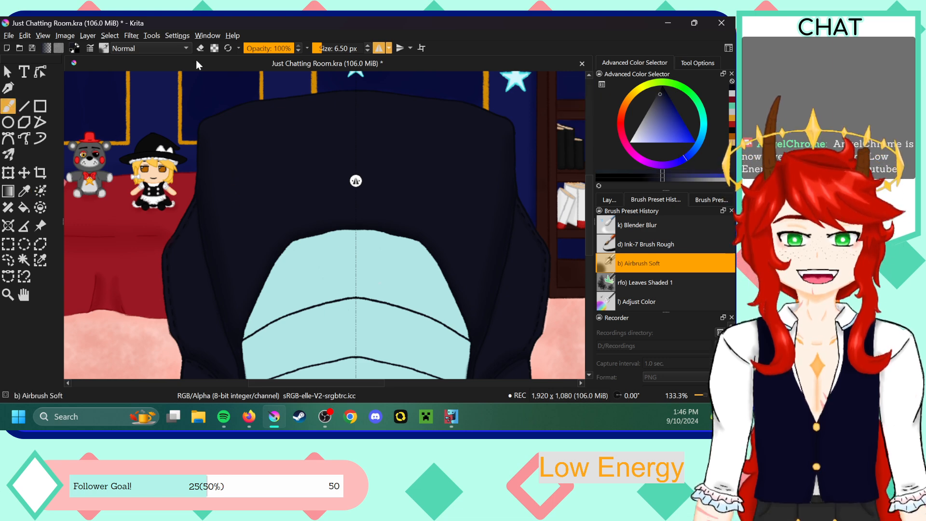
left_click_drag(334, 48, 338, 48)
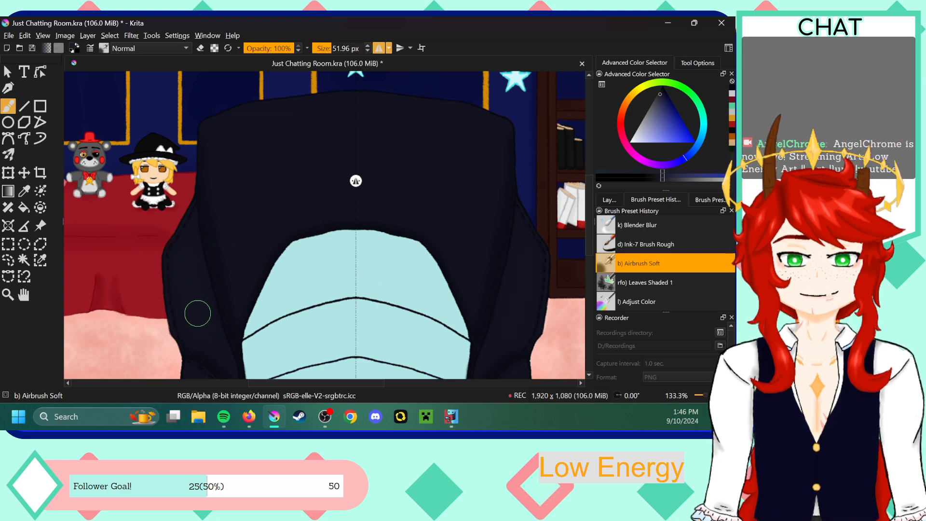
key("1")
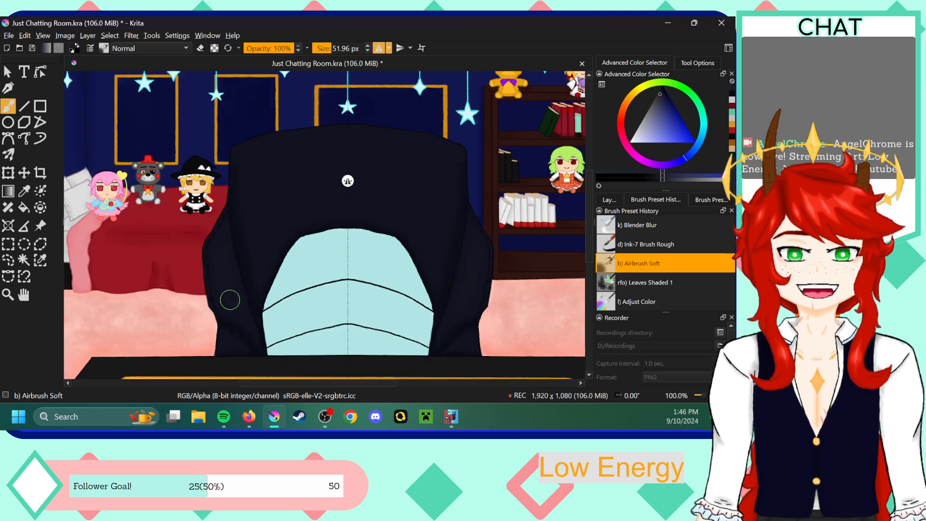
key("plus")
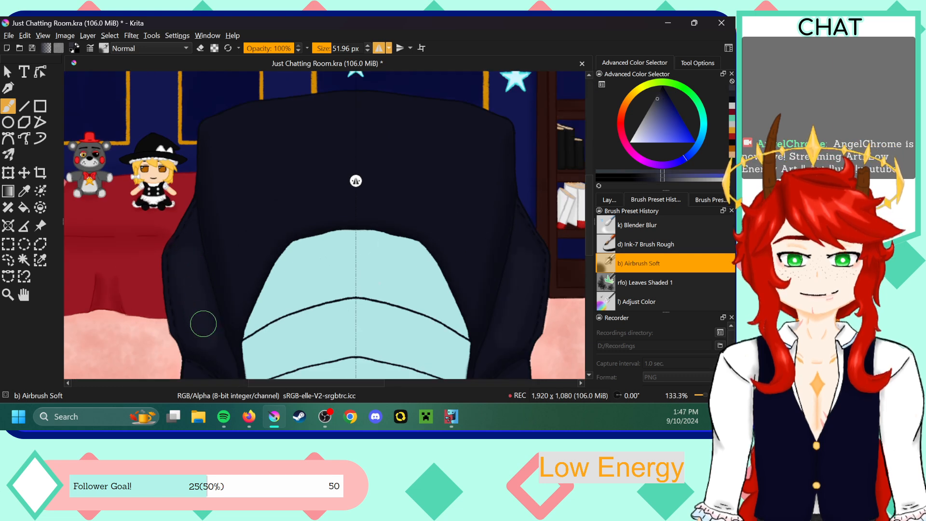
key("1")
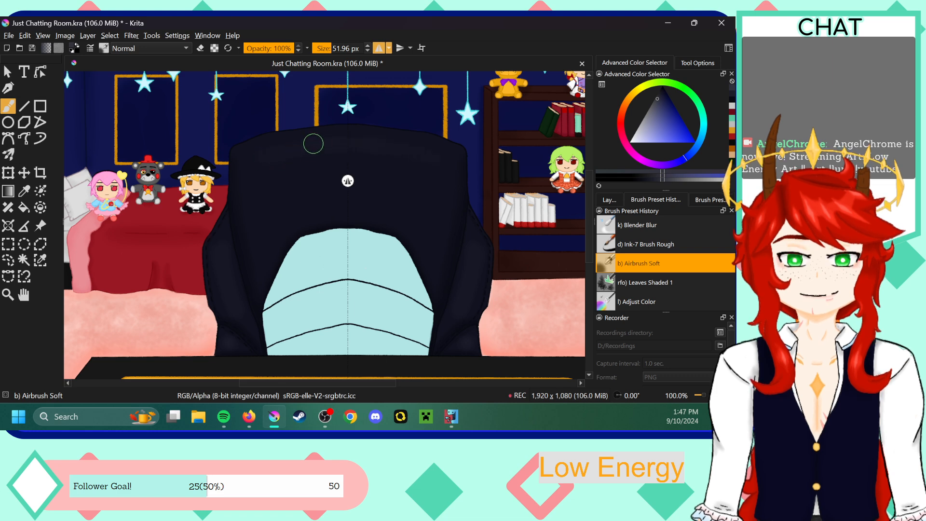
mouse_move(294, 162)
left_mouse_down()
mouse_move(322, 167)
mouse_move(272, 183)
mouse_move(338, 182)
mouse_move(272, 206)
left_mouse_up()
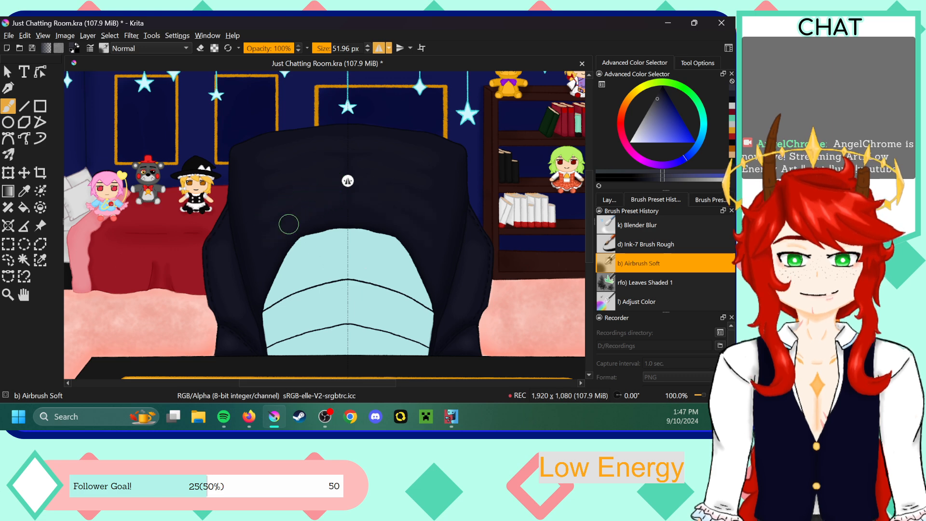
key("ctrl+z")
- Enlarge the Blender Blur brush to 48.91 px and blend the new highlights across the chair's backrest and sides
left_click(648, 225)
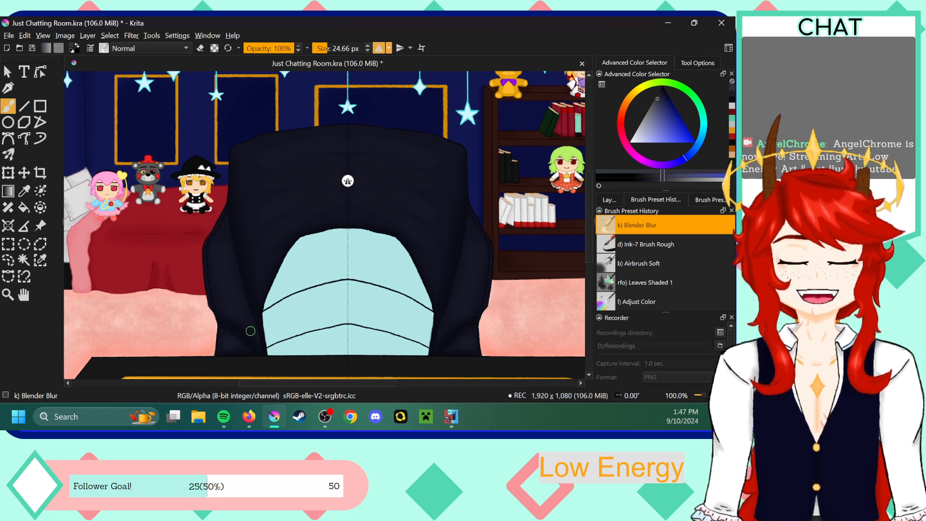
left_click_drag(328, 48, 332, 48)
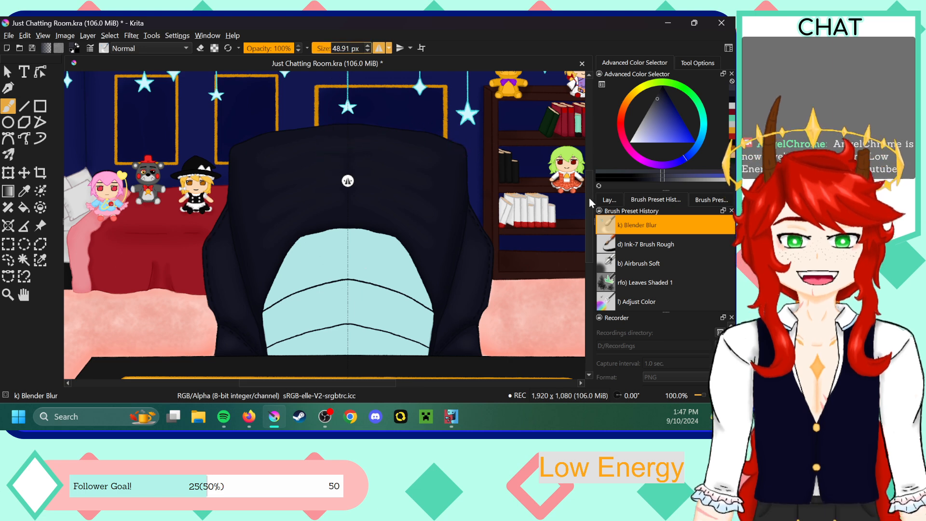
scroll(589, 195, "up", 3)
scroll(591, 181, "up", 2)
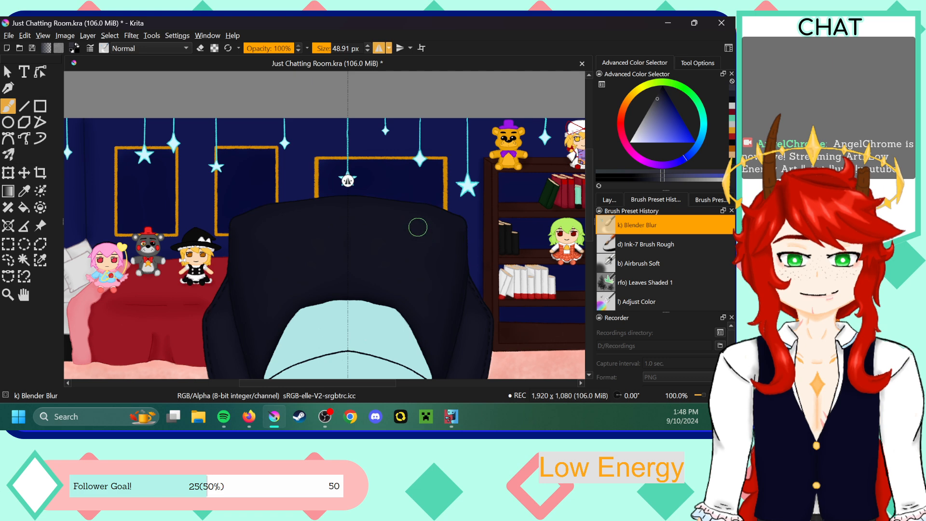
key("minus")
left_click_drag(587, 177, 586, 195)
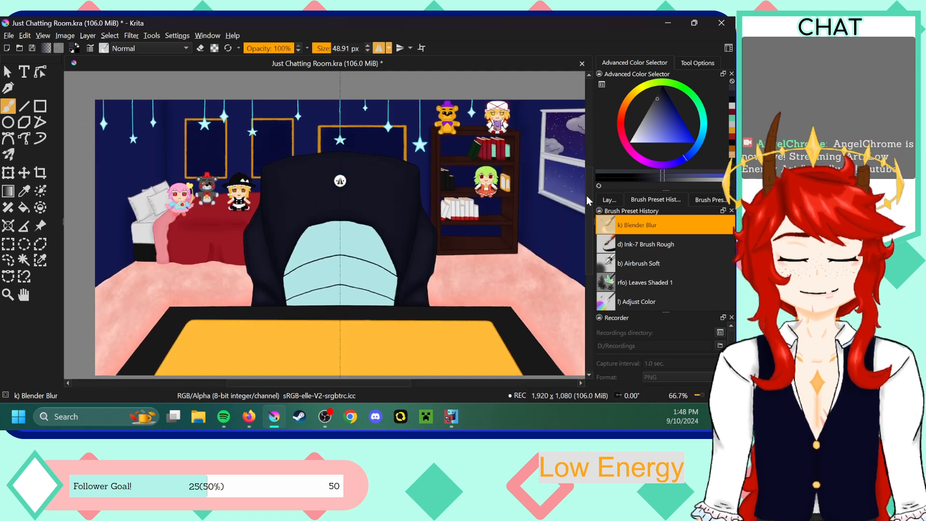
key("plus")
key("plus")
key("plus")
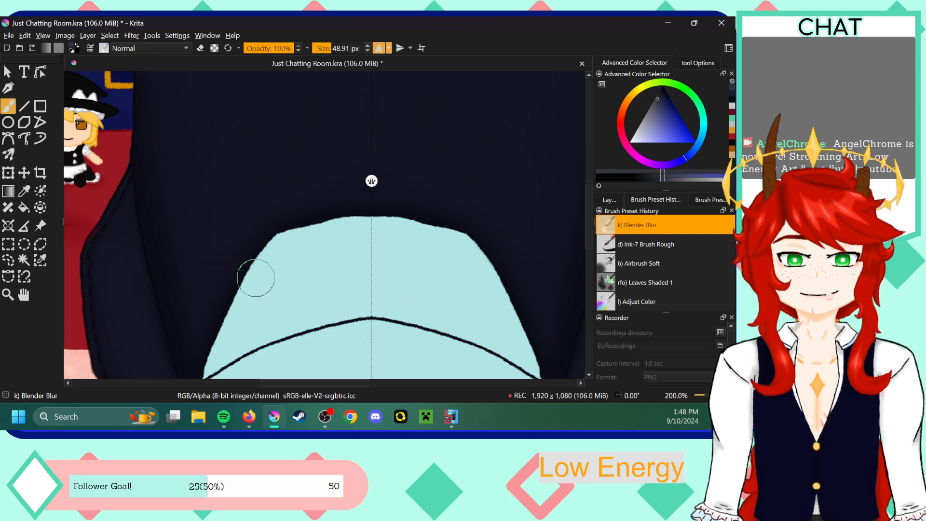
key("minus")
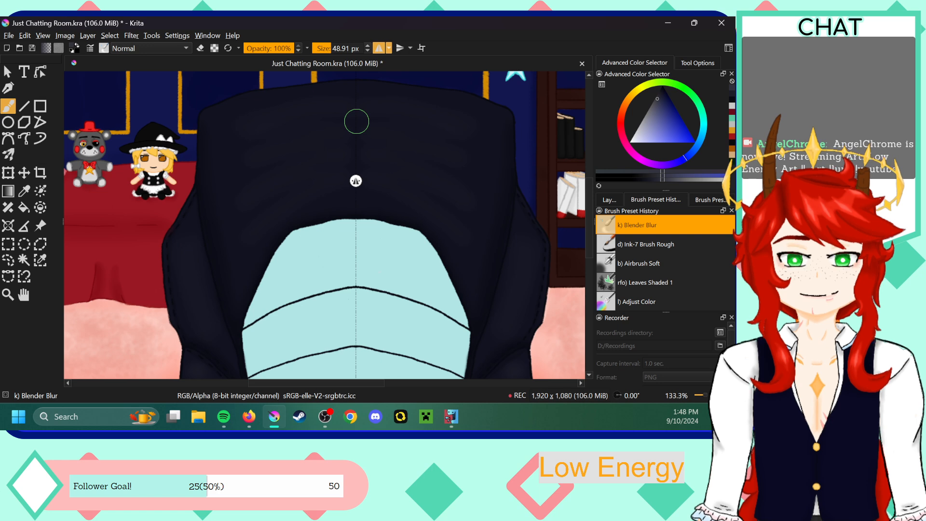
scroll(589, 210, "down", 3)
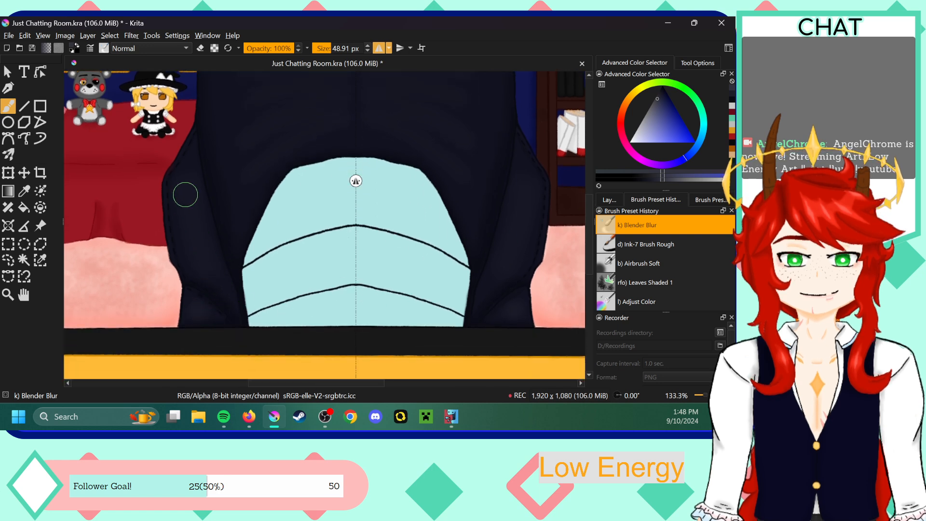
left_click_drag(594, 203, 596, 204)
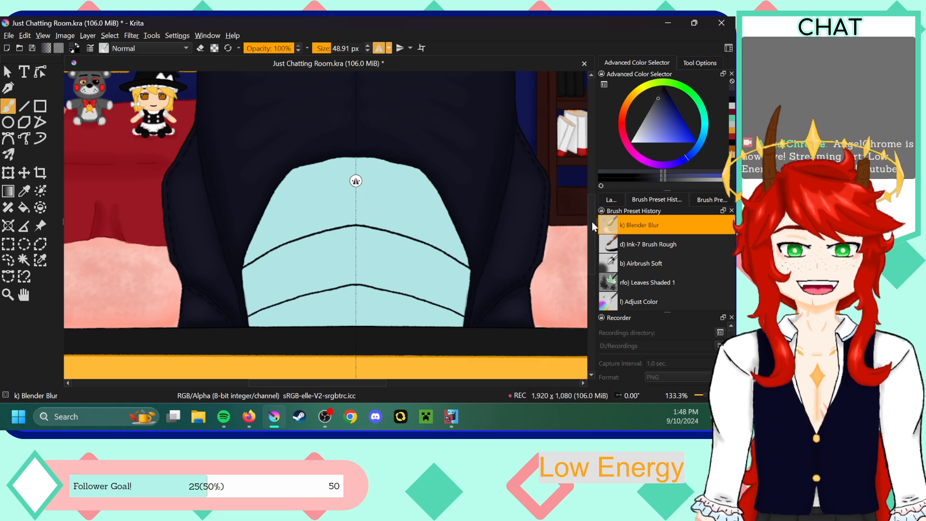
- Erase the highlights from the chair's backrest with Ink-7 Brush Rough at 22.82 px in eraser mode
scroll(591, 221, "up", 3)
left_click(646, 243)
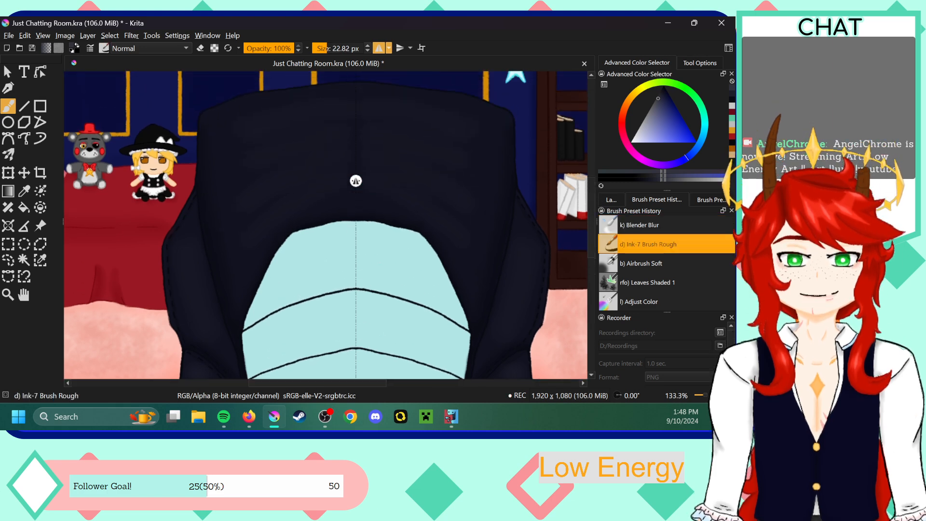
left_click(201, 48)
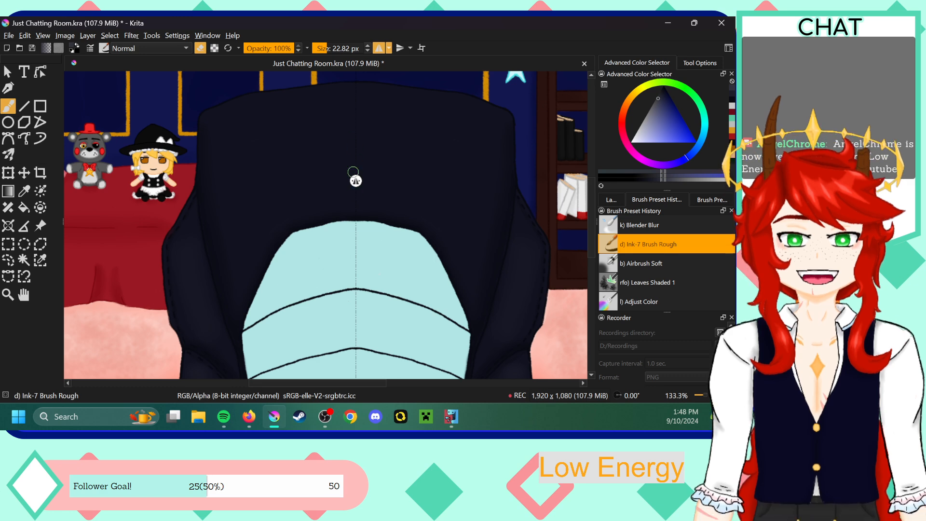
- Repaint the backrest's mirrored highlights with Airbrush Soft at 51.96 px and blend them with Blender Blur at 48.91 px
left_click(627, 263)
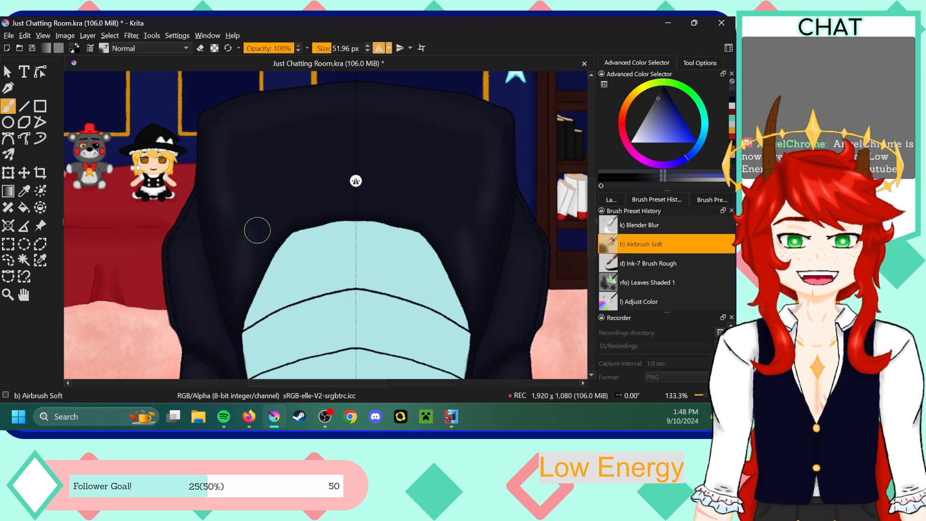
key("slash")
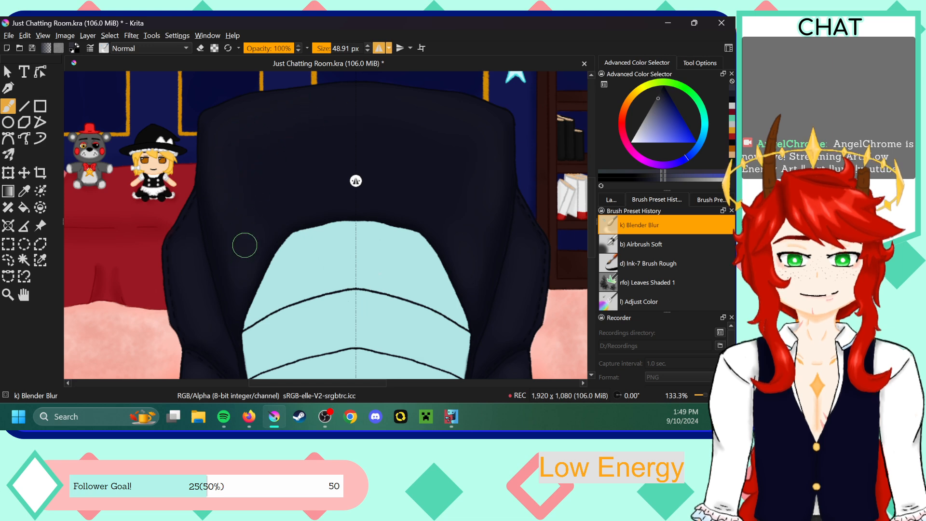
scroll(356, 180, "down", 2)
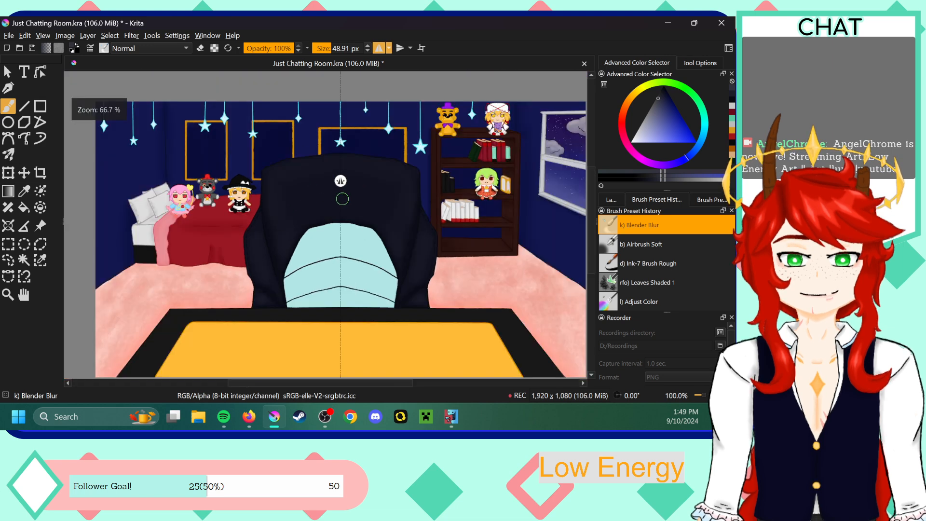
scroll(348, 181, "up", 1)
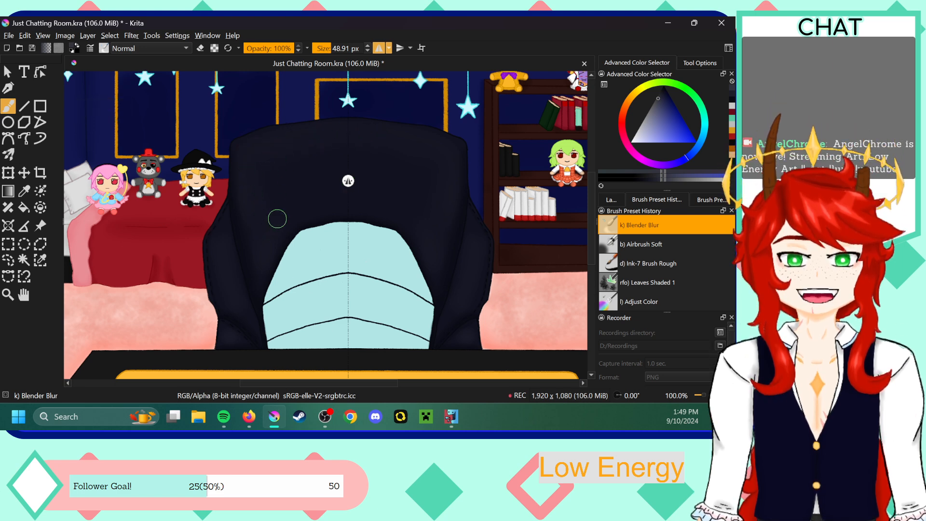
scroll(293, 221, "down", 1)
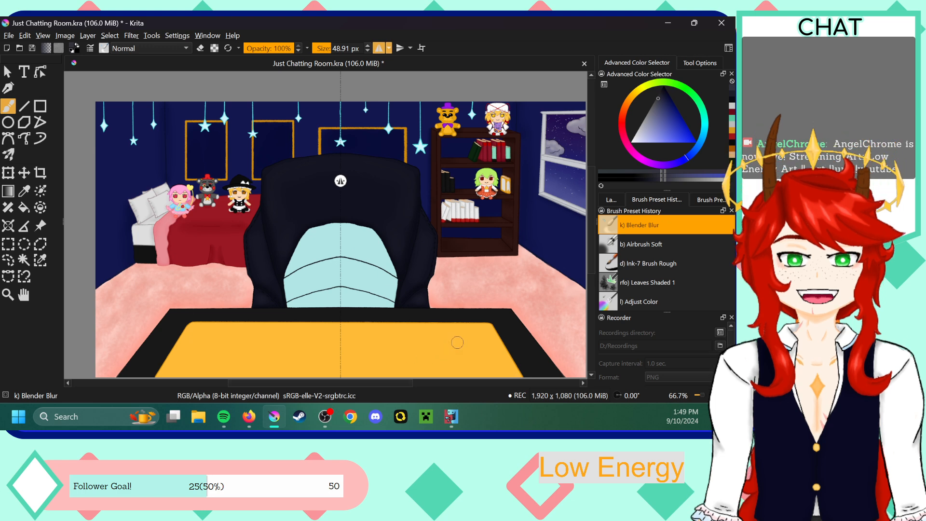
left_click_drag(367, 383, 374, 384)
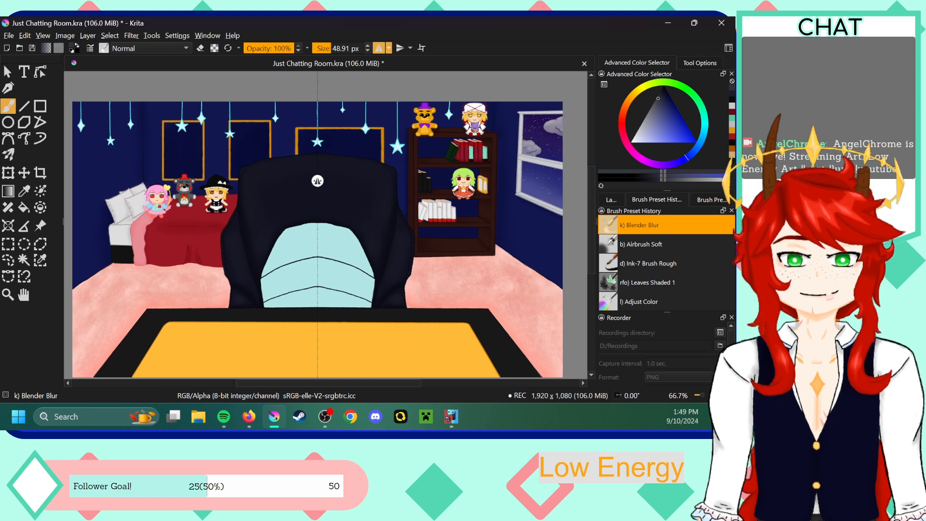
left_click_drag(592, 176, 591, 195)
key("ctrl+plus")
key("ctrl+plus")
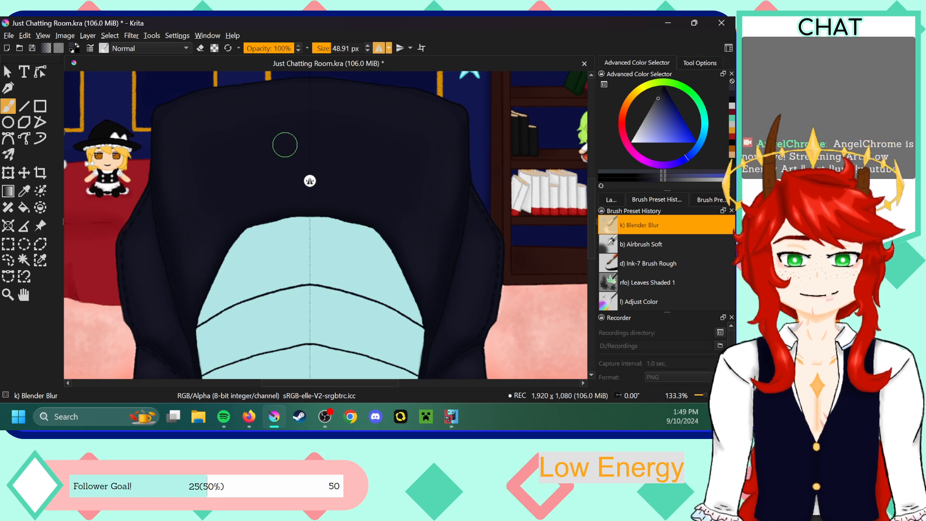
left_click(637, 263)
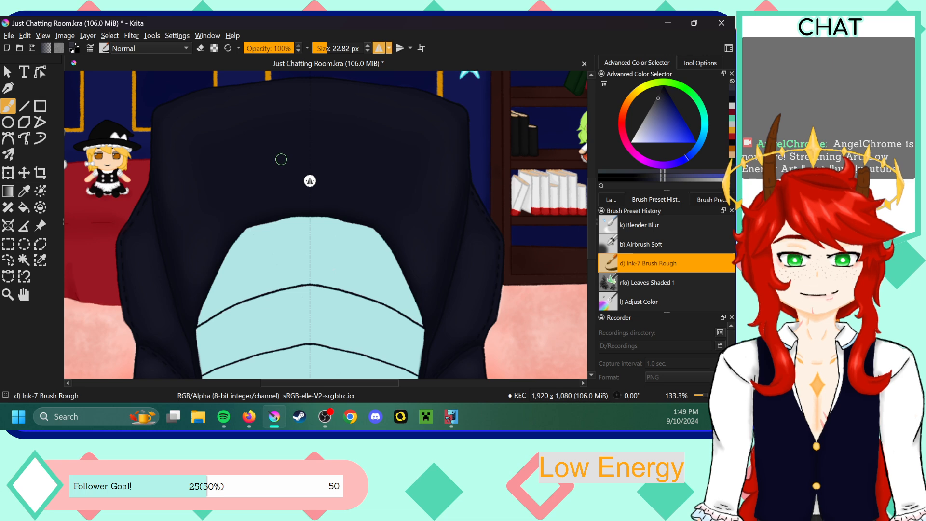
left_click_drag(281, 157, 283, 155)
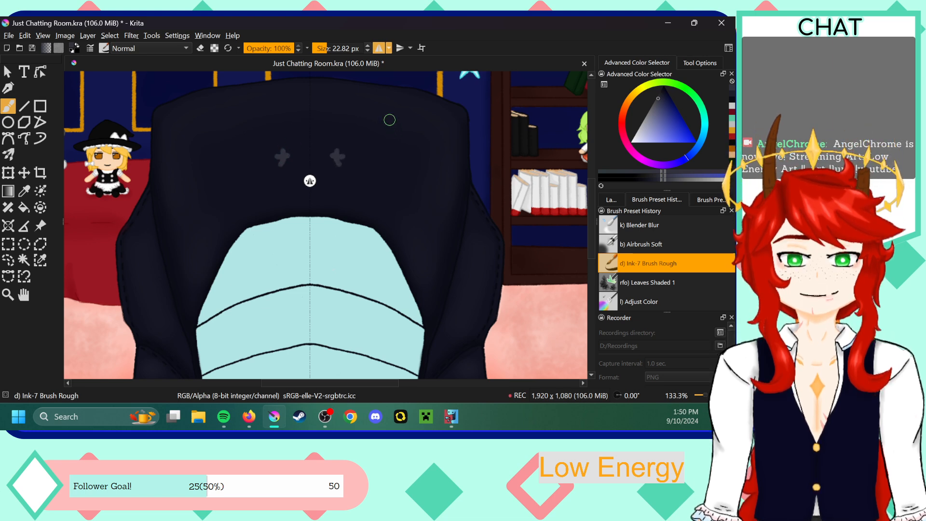
left_click(282, 279)
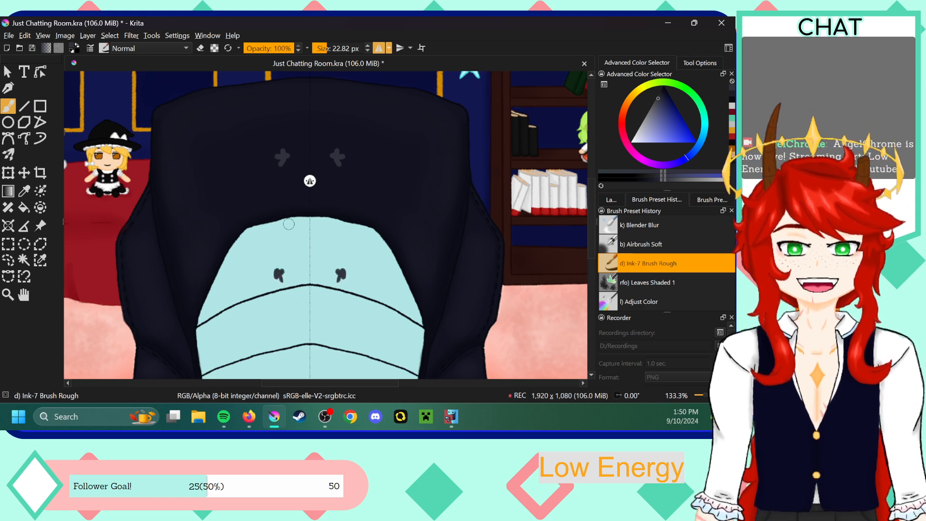
left_click_drag(254, 283, 254, 266)
mouse_move(249, 275)
left_mouse_down()
mouse_move(255, 265)
mouse_move(261, 274)
left_mouse_up()
key("ctrl+z")
key("ctrl+z")
key("ctrl+z")
key("ctrl+z")
key("ctrl+z")
key("ctrl+z")
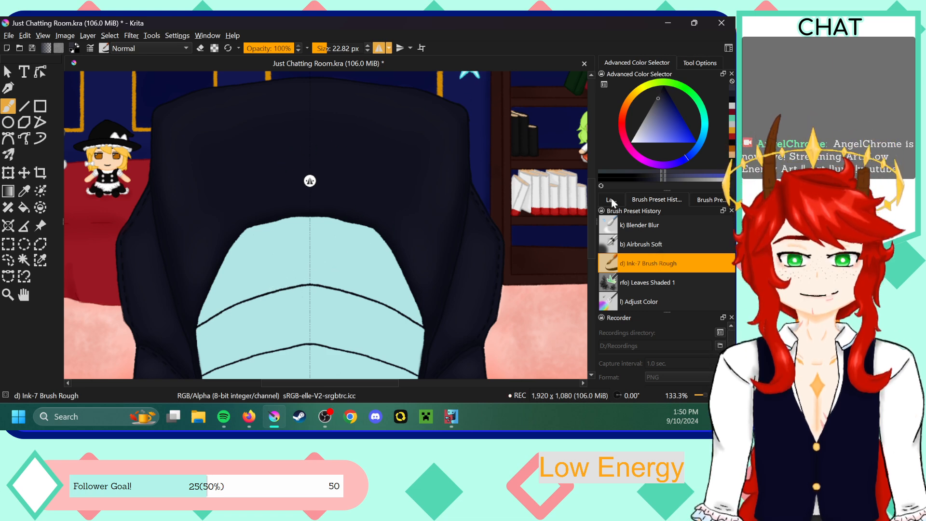
- Sample the light blue of the chair's panel and choose a darker teal shade of it as the brush colour
scroll(593, 206, "down", 3)
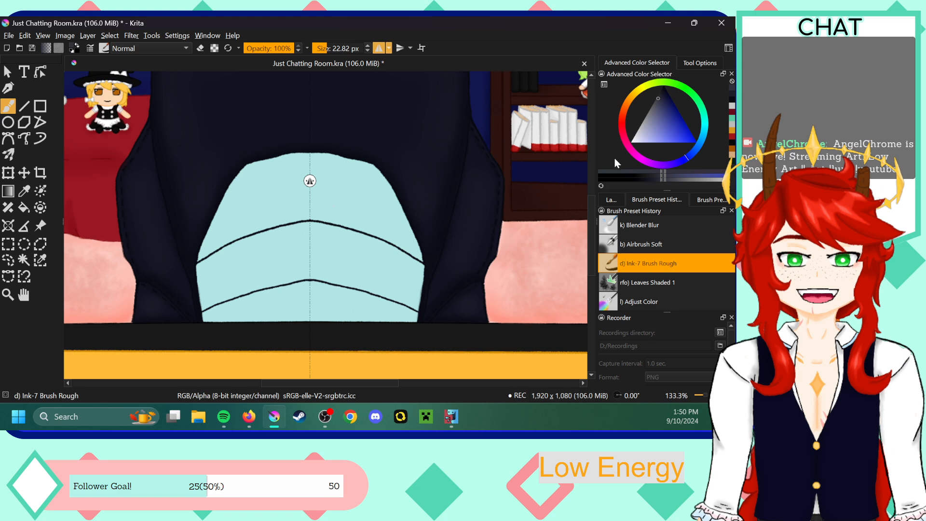
left_click(618, 199)
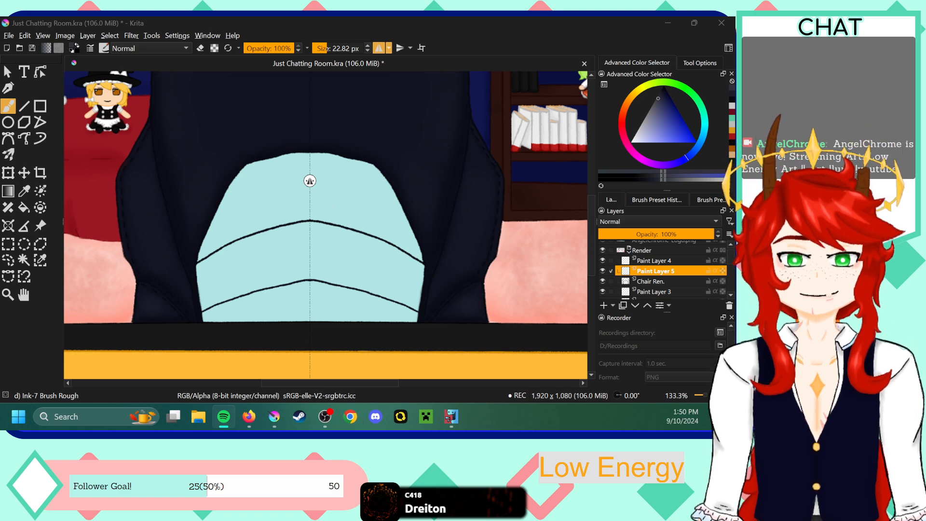
left_click(23, 190)
left_click(275, 201)
left_click(7, 105)
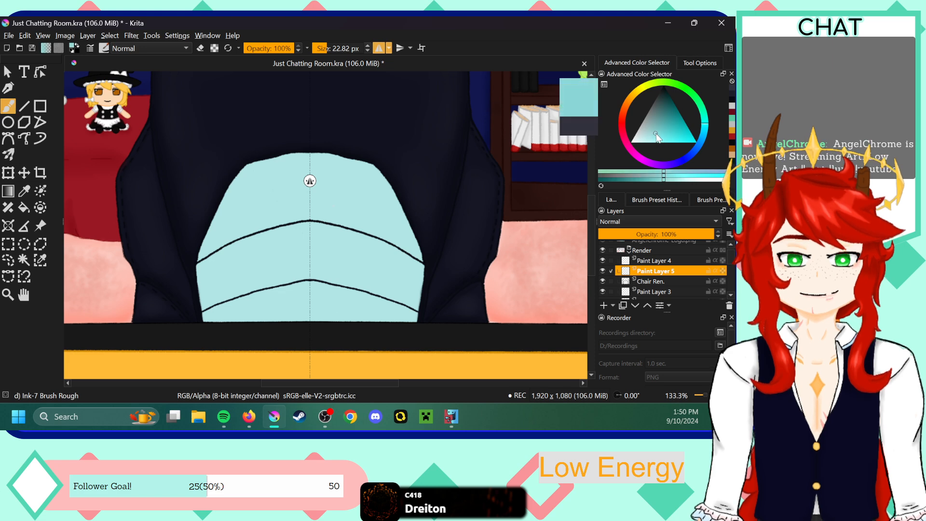
left_click(655, 135)
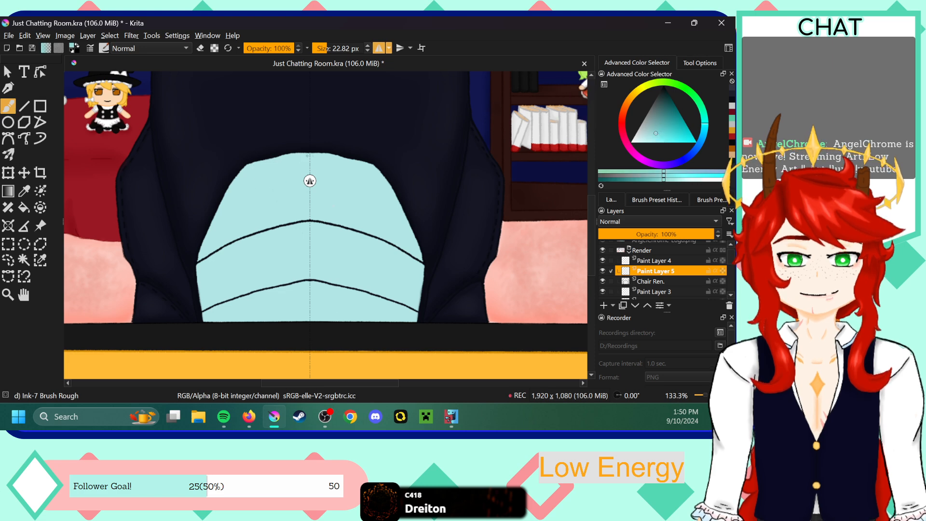
- Shade the light-blue panel's edges and seams in teal with Ink-7 Brush Rough and blend them with Blender Blur at 28.65 px
mouse_move(298, 156)
left_mouse_down()
mouse_move(282, 157)
mouse_move(307, 155)
mouse_move(253, 167)
mouse_move(236, 182)
mouse_move(245, 170)
mouse_move(222, 205)
mouse_move(234, 183)
left_mouse_up()
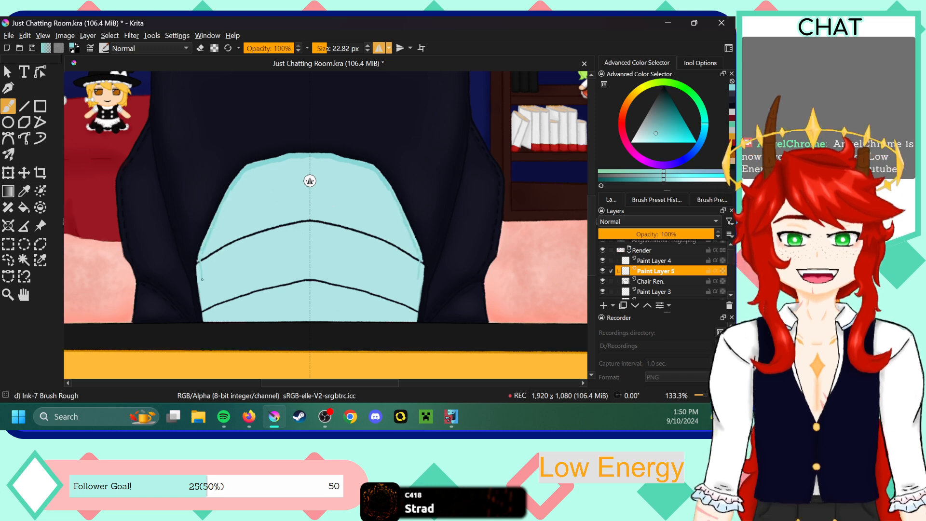
left_click_drag(200, 272, 205, 315)
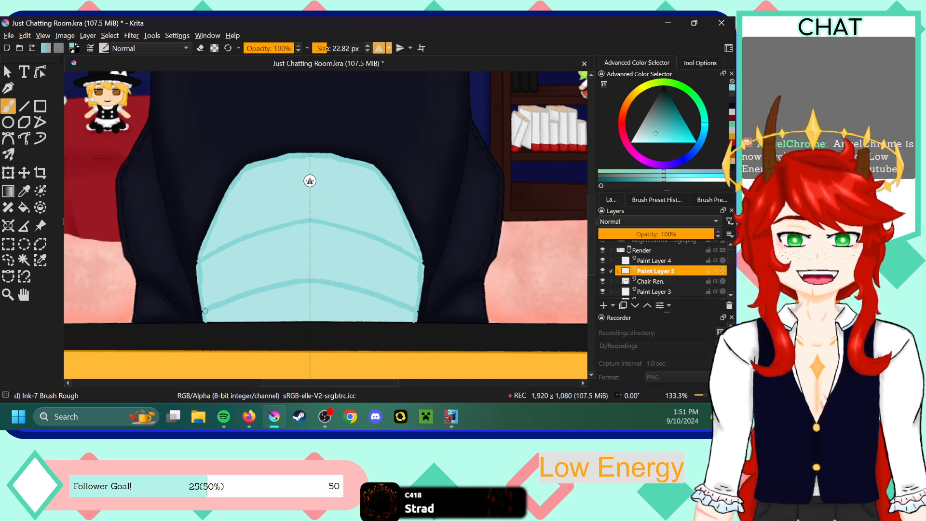
left_click(656, 200)
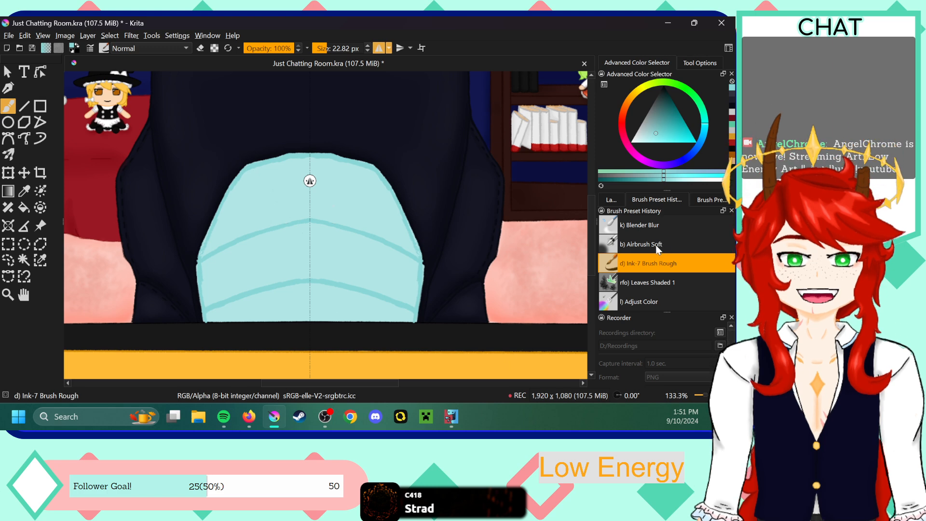
left_click(659, 227)
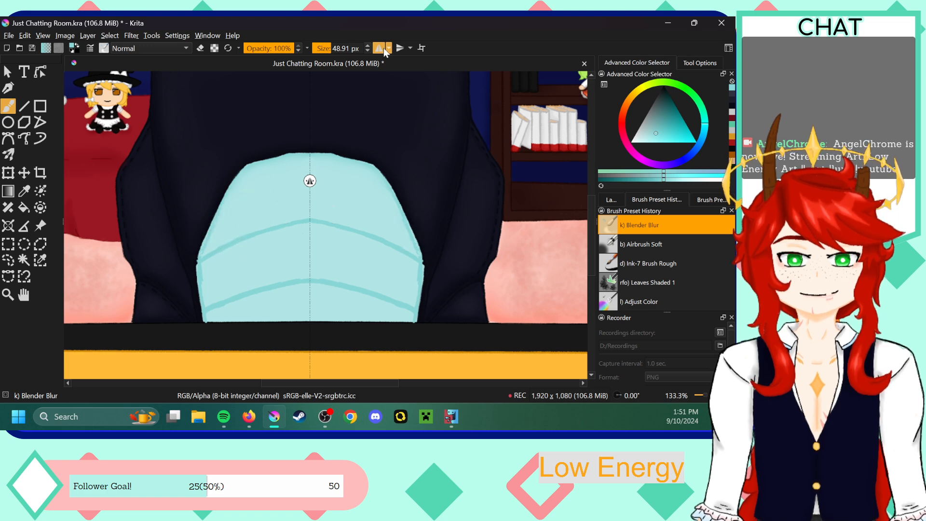
left_click_drag(331, 48, 327, 48)
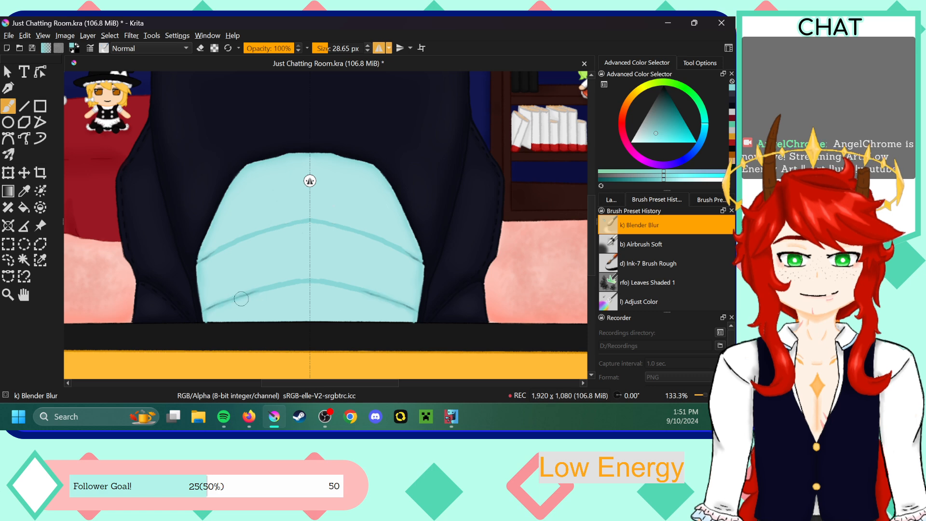
key("ctrl+z")
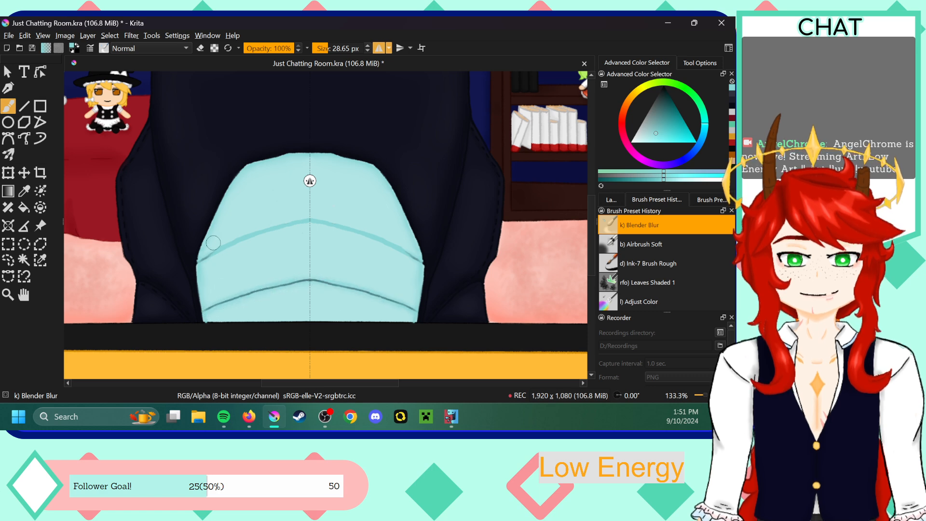
mouse_move(220, 249)
left_mouse_down()
mouse_move(248, 239)
mouse_move(205, 260)
mouse_move(306, 224)
left_mouse_up()
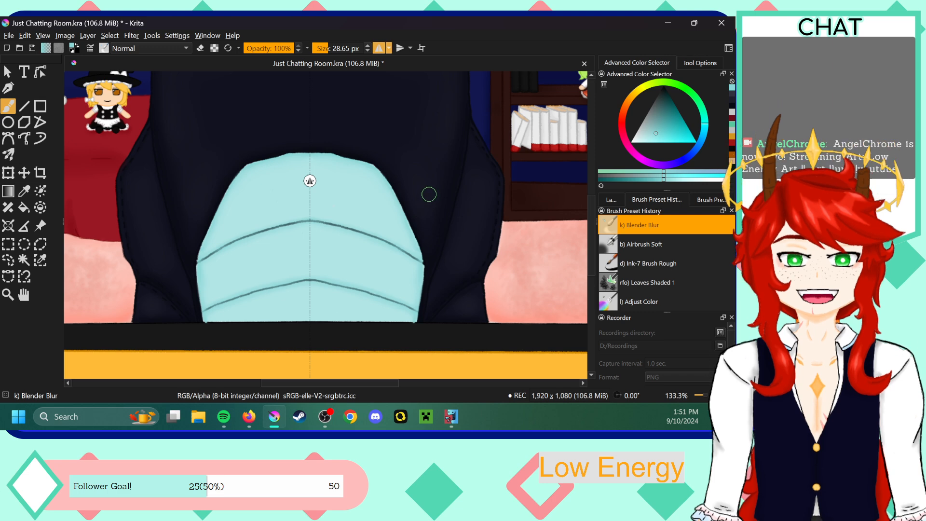
- Repaint the panel's edges and seams in a slightly darker teal with Ink-7 Brush Rough at 22.82 px and blend them with Blender Blur
key("ctrl+plus")
key("ctrl+plus")
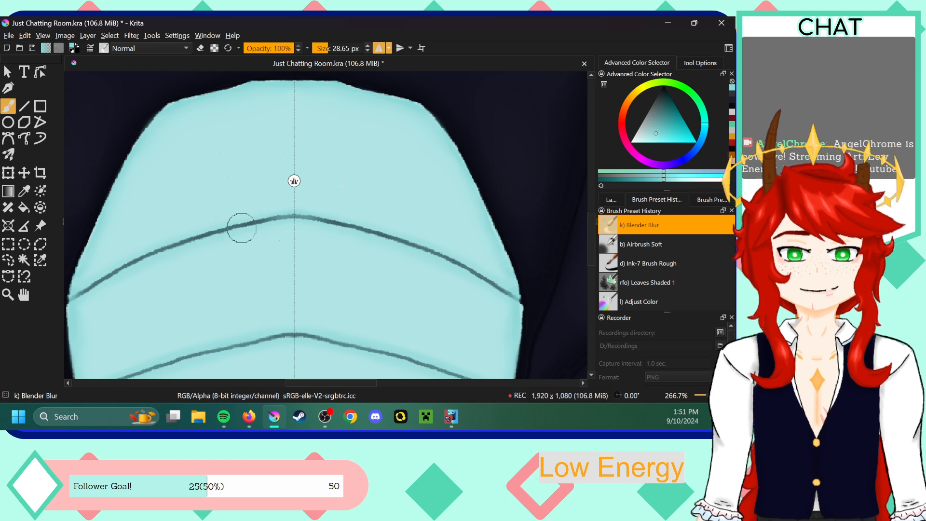
scroll(592, 193, "down", 3)
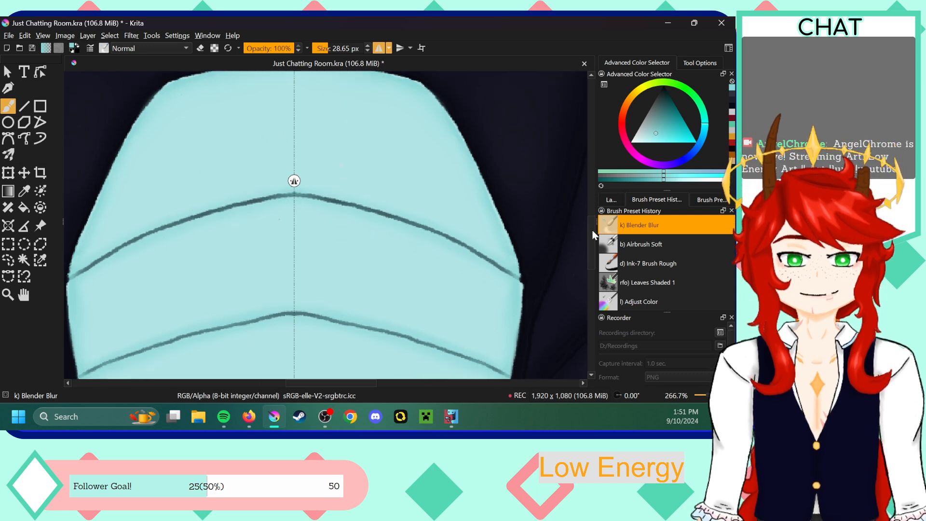
left_click(657, 129)
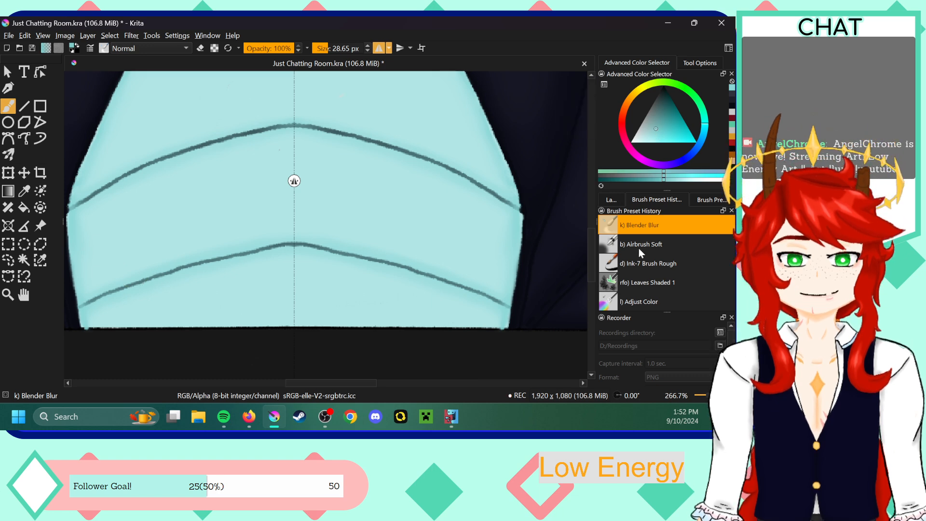
left_click(642, 263)
key("minus")
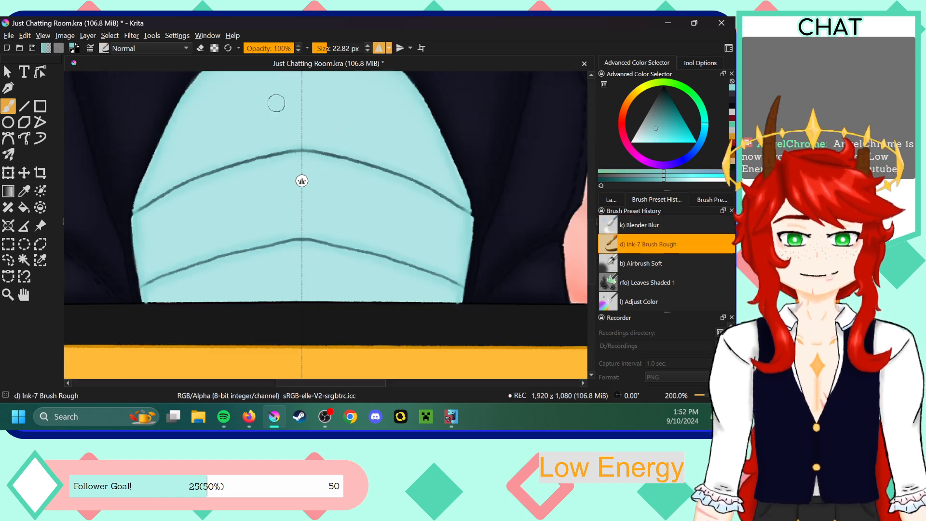
key("minus")
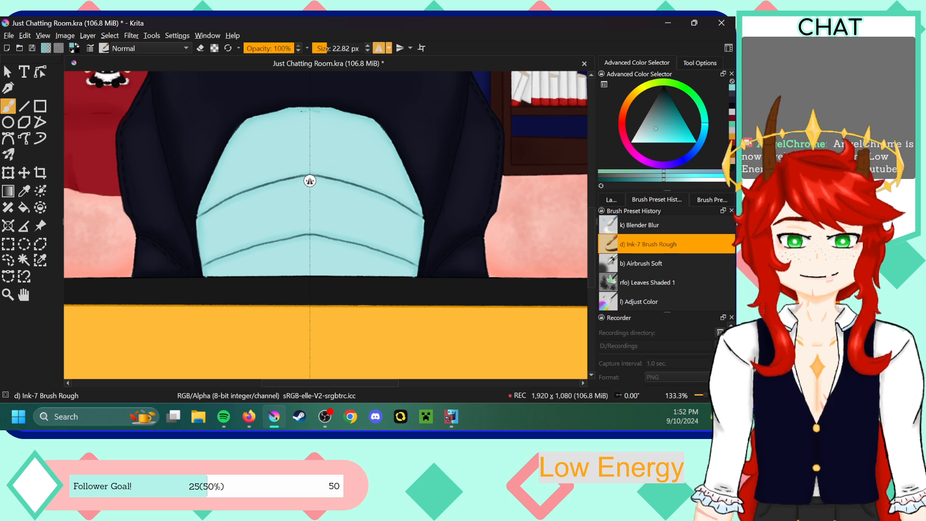
left_click_drag(291, 111, 301, 109)
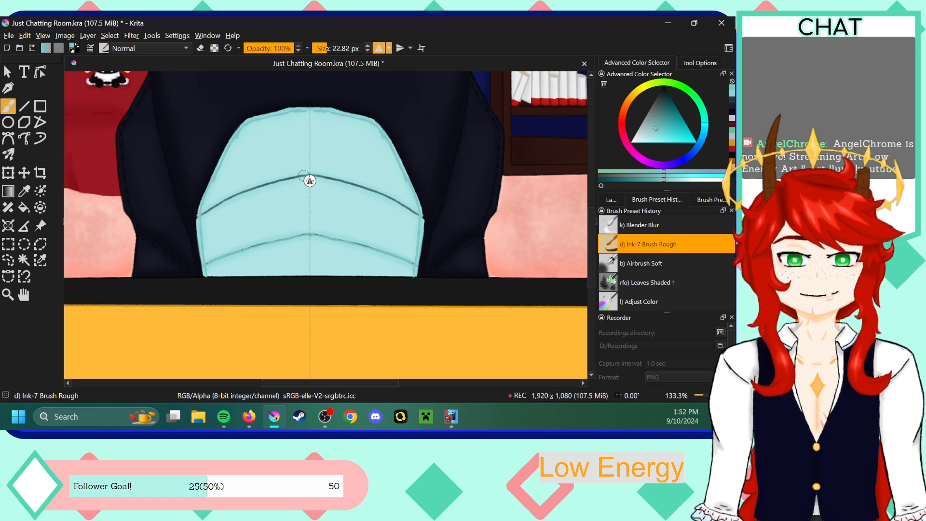
scroll(593, 218, "down", 2)
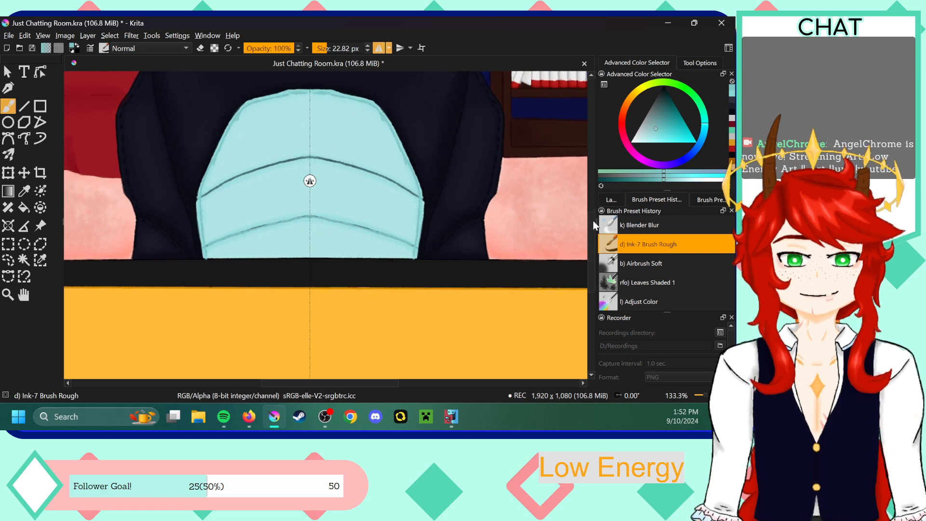
left_click_drag(303, 159, 203, 198)
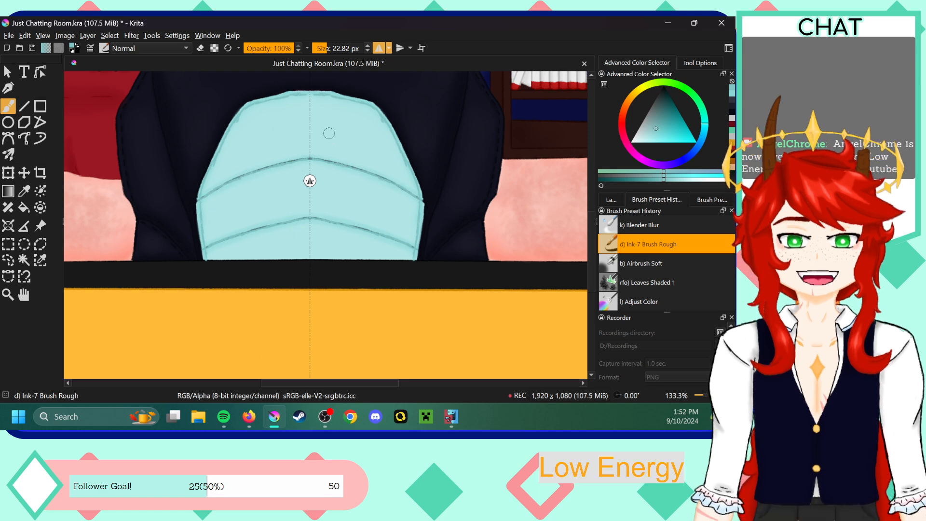
left_click(641, 263)
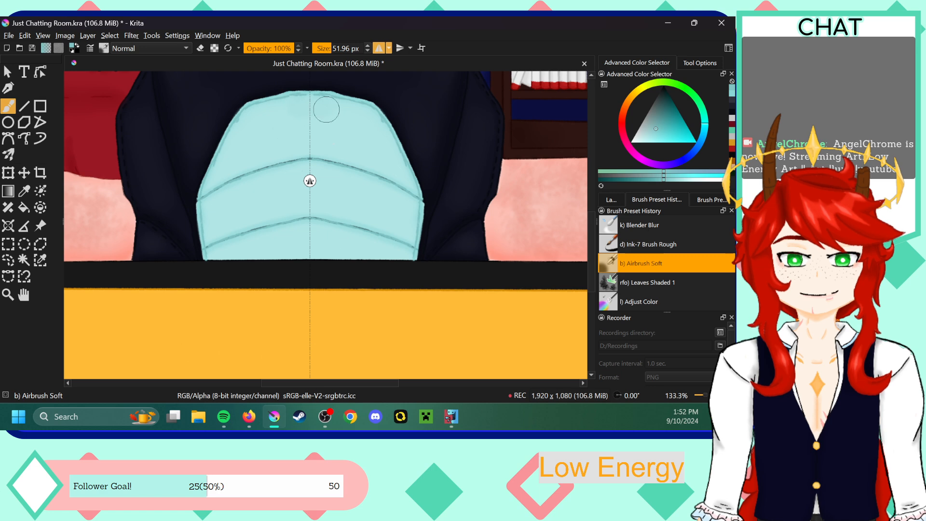
left_click(649, 220)
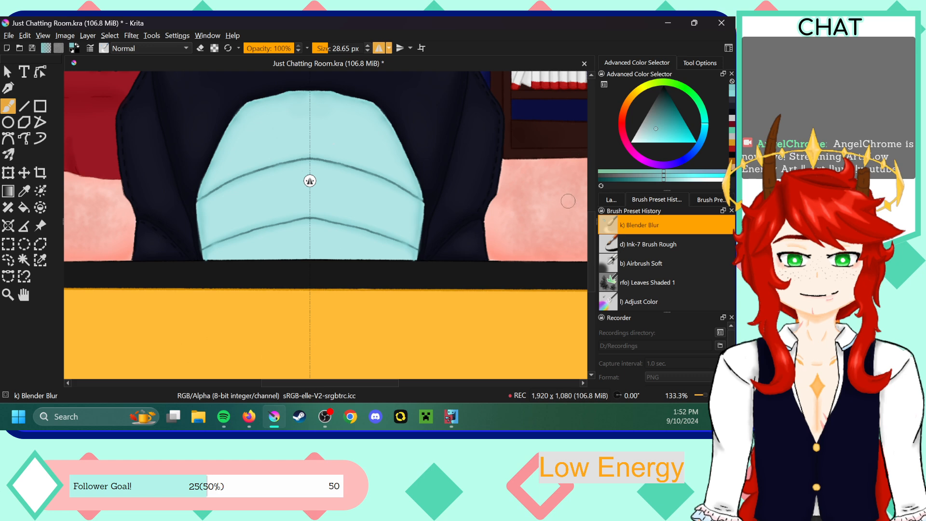
- Erase the teal shading covering the panel's two curved seam lines with Ink-7 Brush Rough at 22.82 px in eraser mode
left_click(650, 245)
key("plus")
key("e")
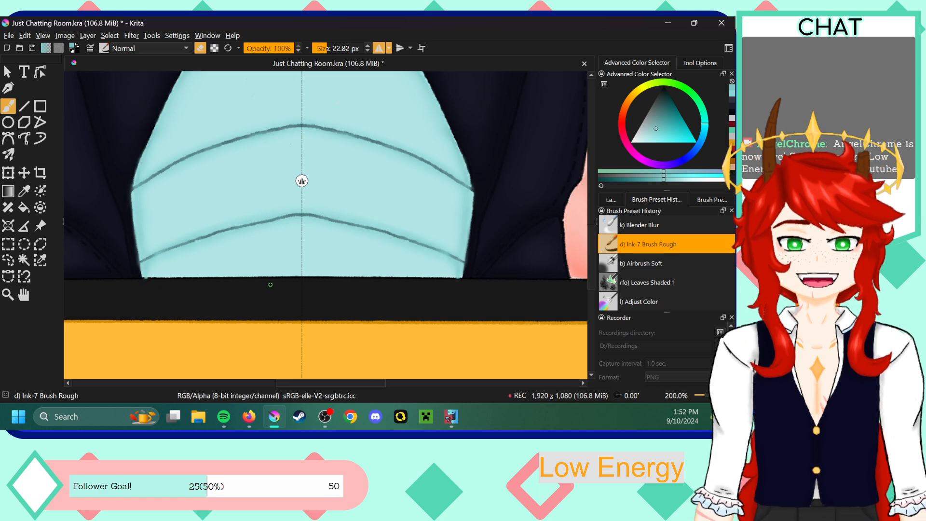
scroll(317, 381, "left", 3)
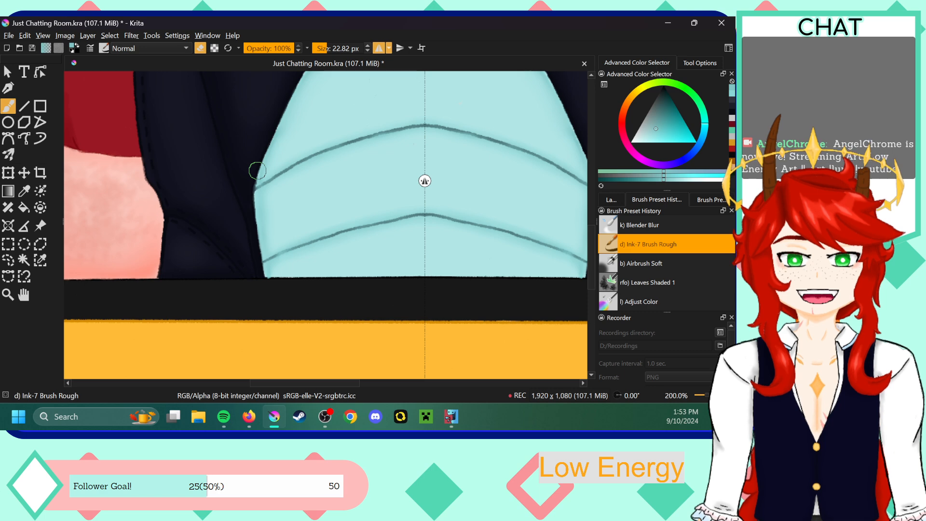
left_click_drag(263, 262, 429, 213)
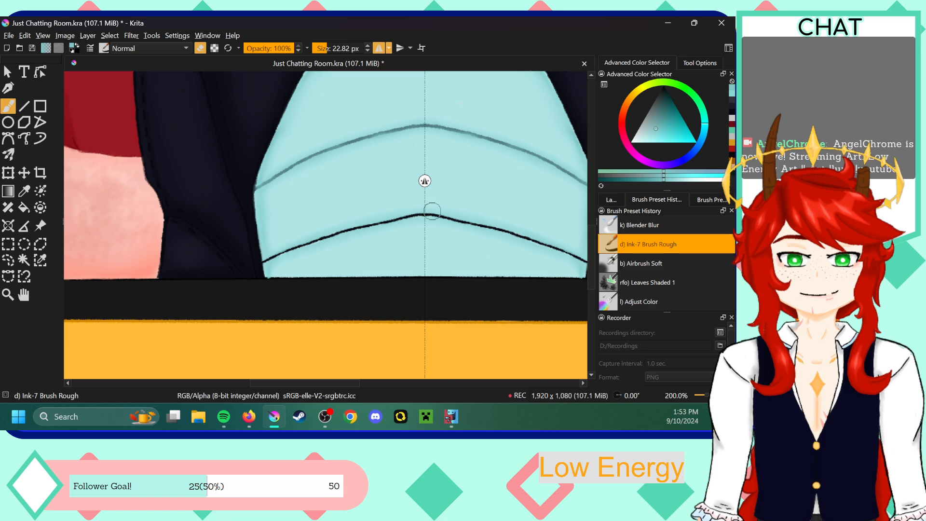
left_click_drag(425, 125, 349, 142)
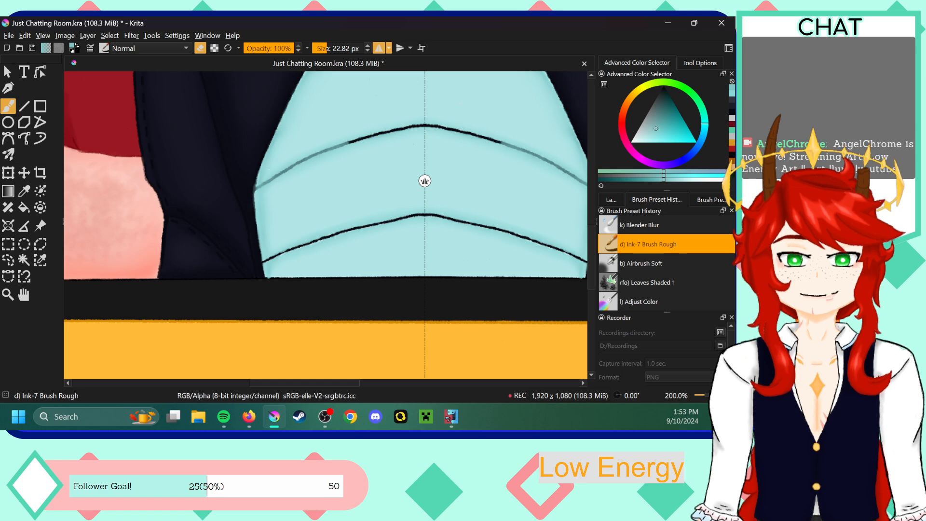
left_click_drag(255, 189, 353, 142)
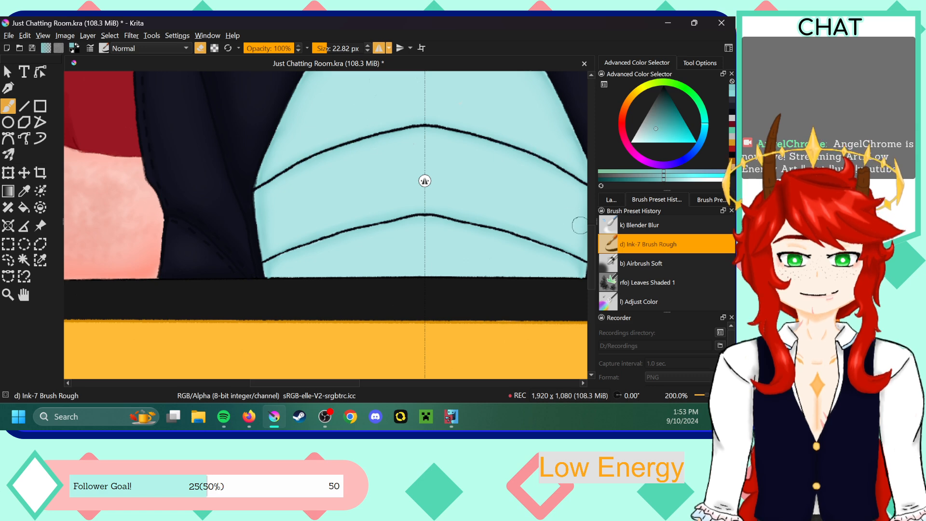
- Examine the panel's shading up close and against the whole chair and room
scroll(593, 256, "up", 5)
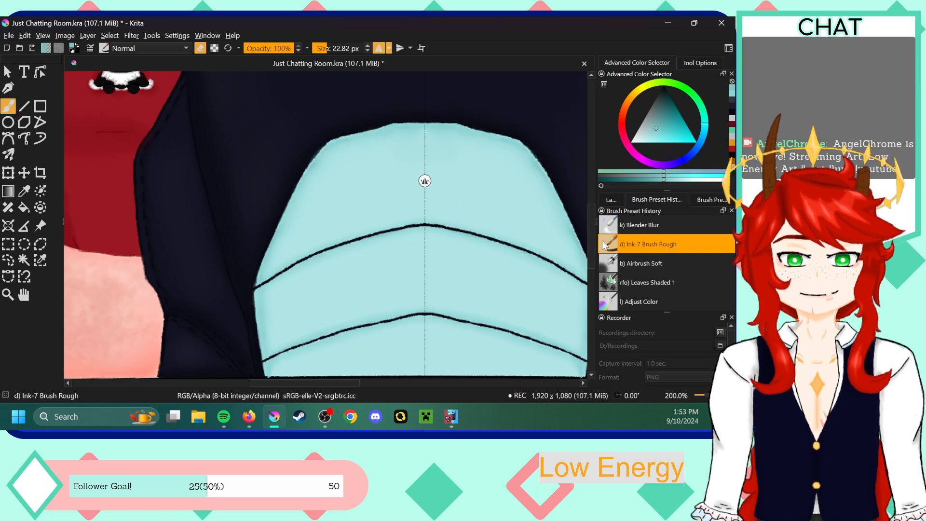
left_click_drag(592, 227, 592, 237)
key("ctrl+minus")
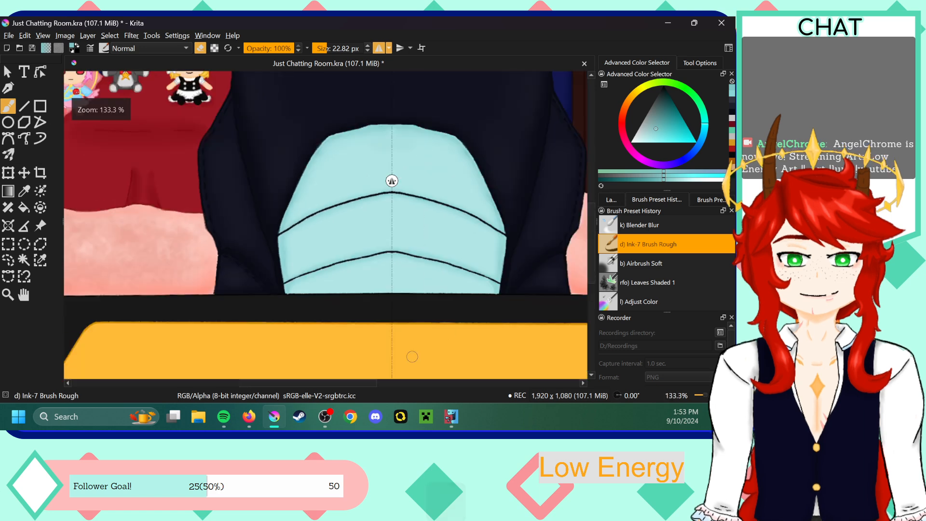
scroll(386, 385, "right", 4)
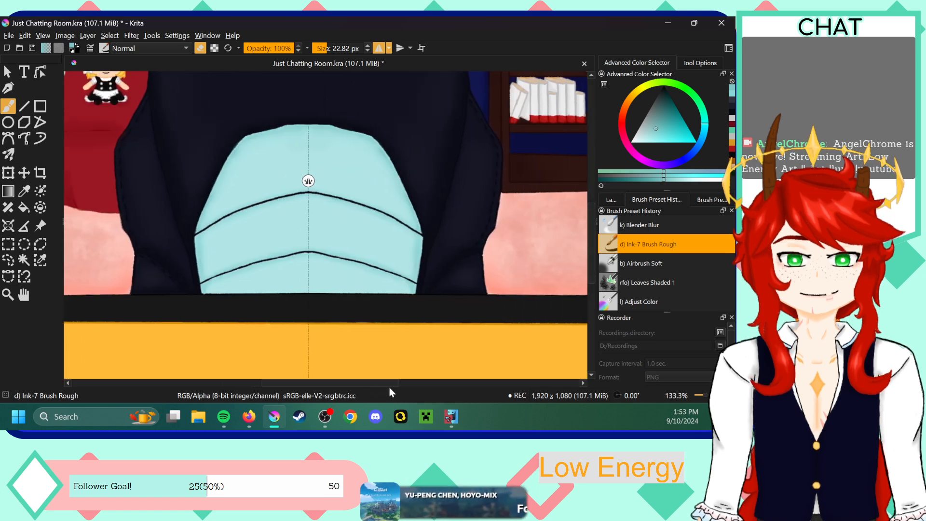
key("ctrl+minus")
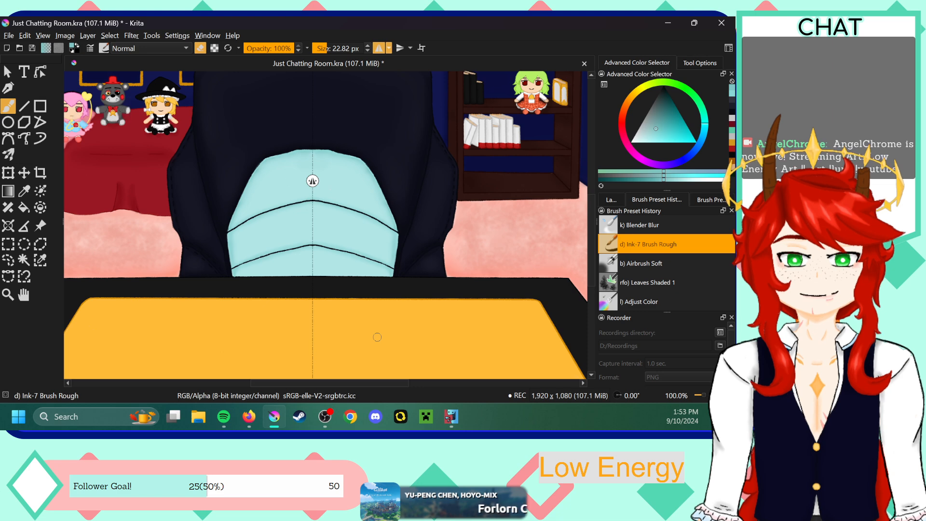
key("ctrl+minus")
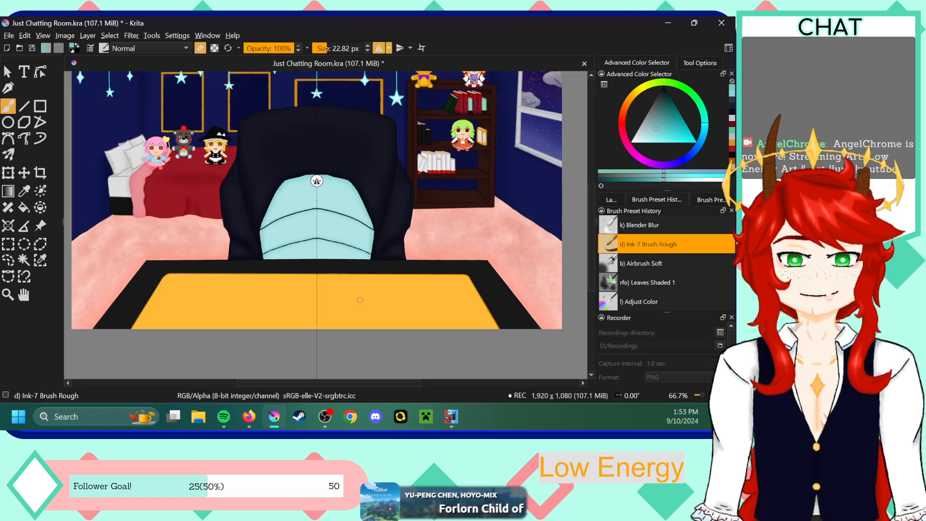
key("ctrl+plus")
key("ctrl+plus")
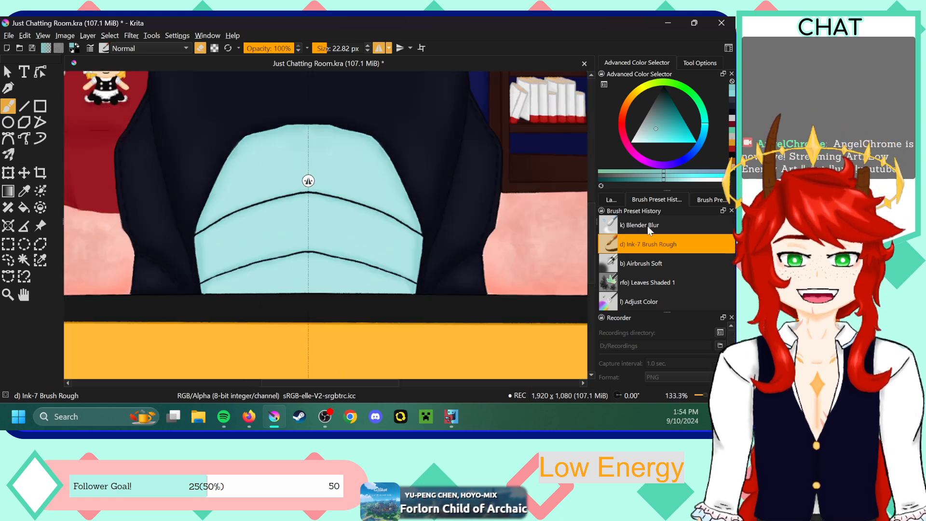
- Choose a darker teal and paint along the panel's outer edge on Paint Layer 5 with Ink-7 Brush Rough at 22.82 px
left_click(624, 224)
left_click(623, 244)
left_click(612, 200)
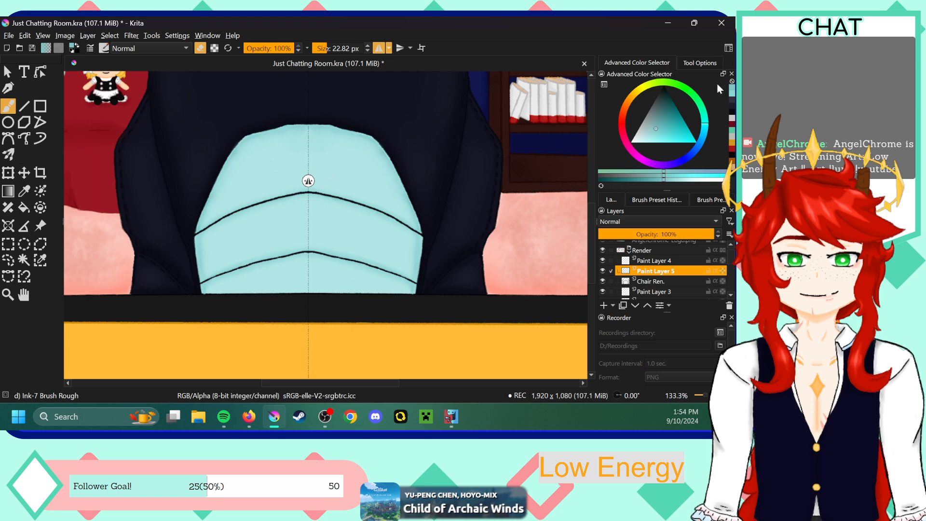
left_click(663, 123)
key("e")
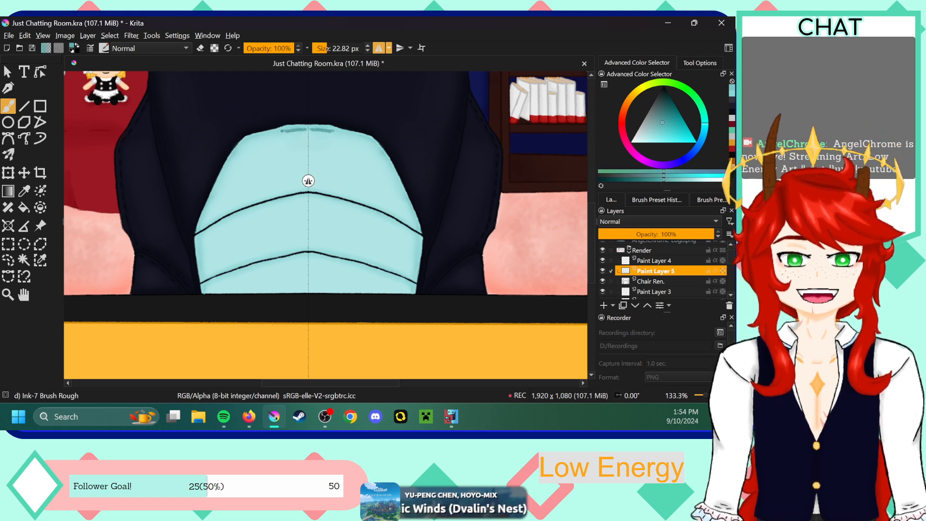
left_click_drag(292, 128, 231, 155)
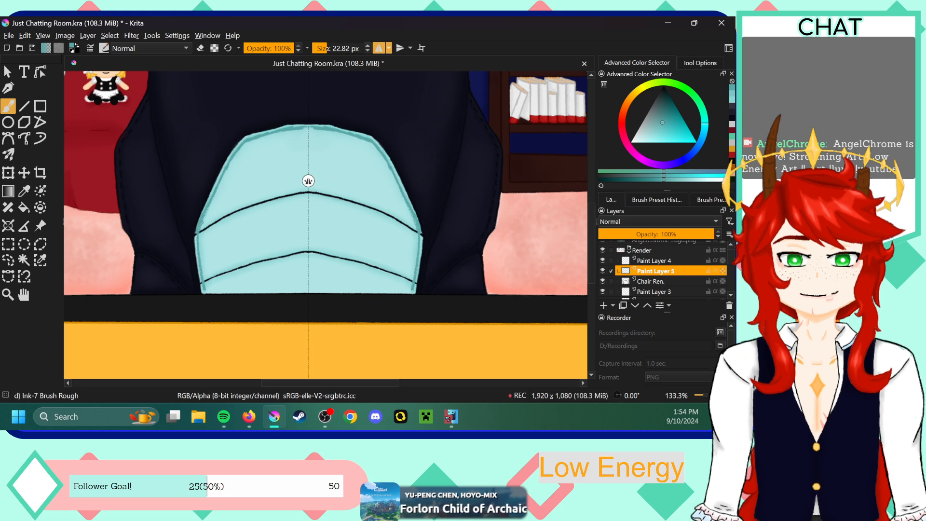
- Blend the darker teal along the panel's outer edge into the light blue with Blender Blur at 28.65 px
left_click(657, 199)
left_click(659, 224)
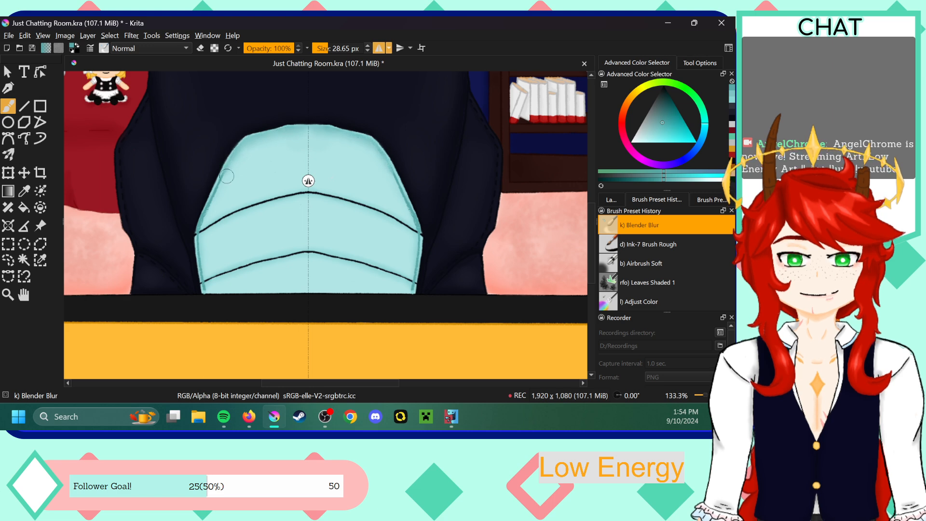
left_click_drag(203, 231, 207, 221)
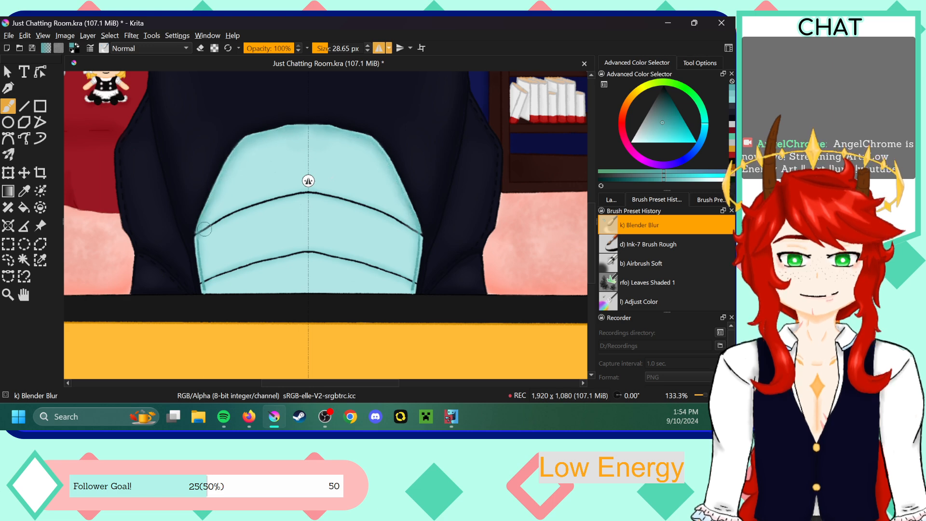
left_click_drag(203, 258, 206, 277)
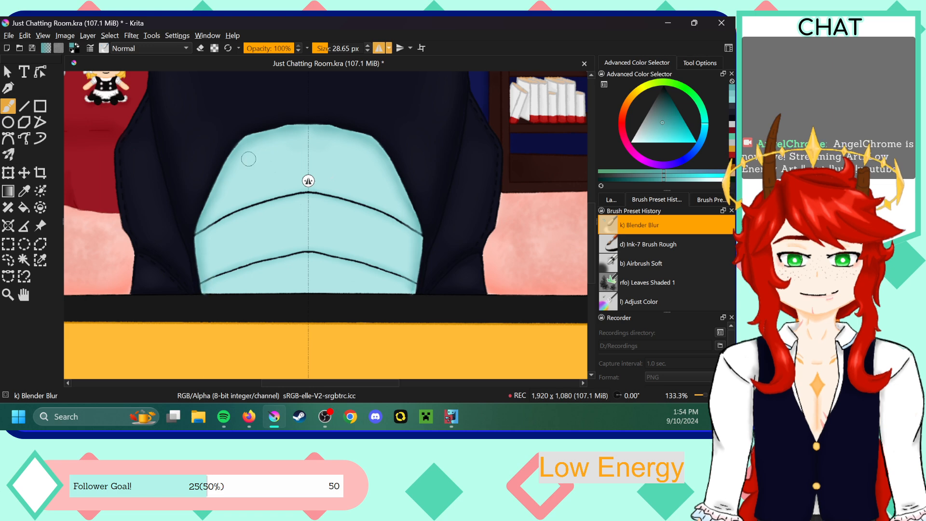
key("1")
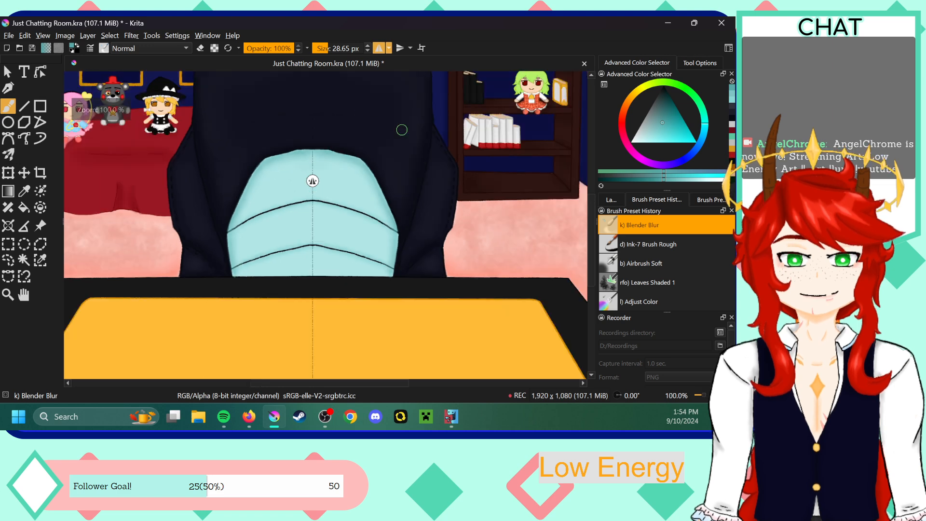
- Paint darker teal strokes just inside the panel's top and side edges with Ink-7 Brush Rough at 22.82 px
key("plus")
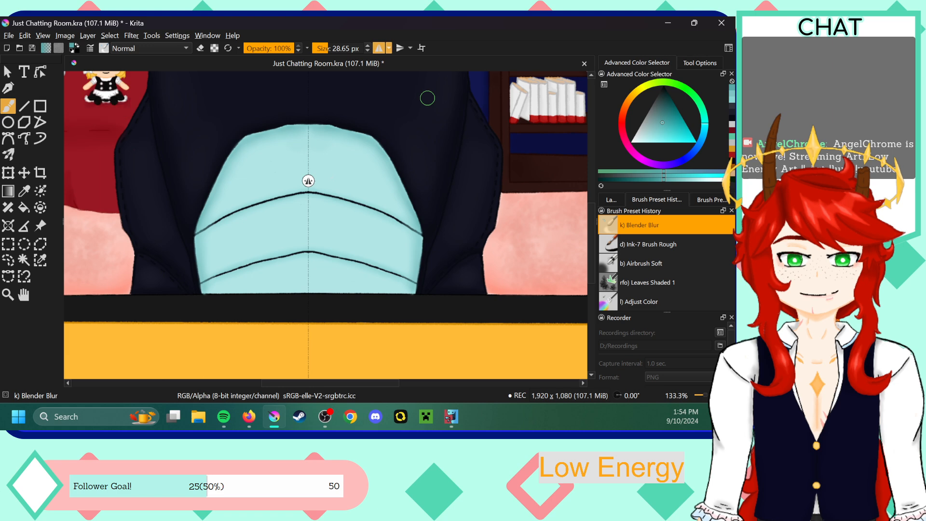
key("plus")
key("plus")
key("minus")
key("minus")
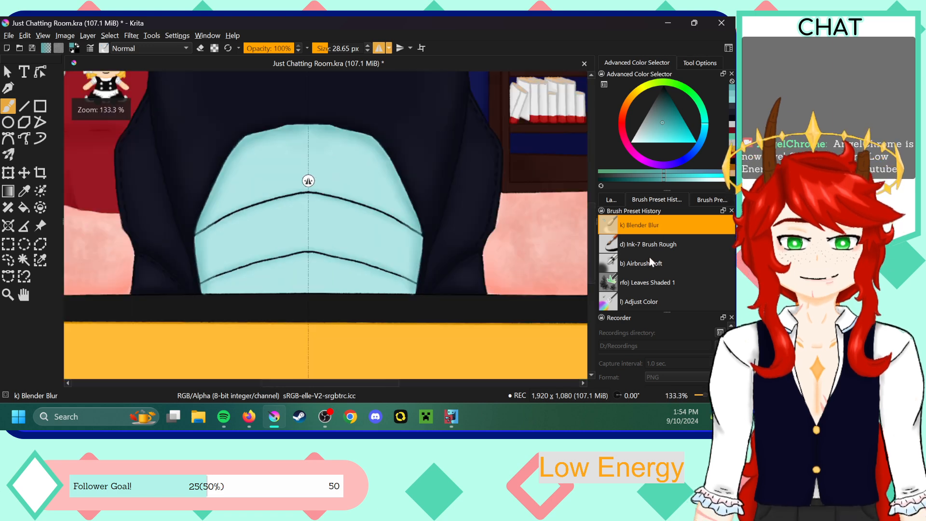
left_click(649, 245)
left_click_drag(303, 136, 281, 139)
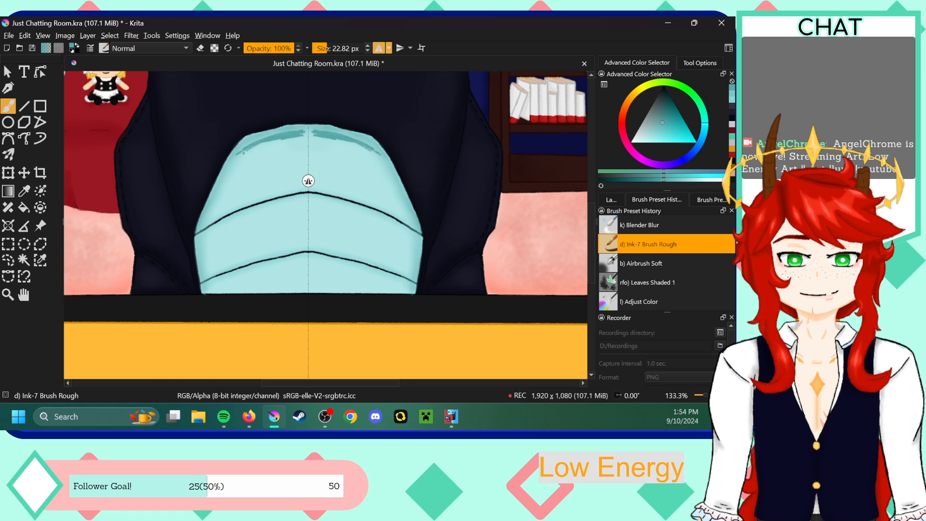
left_click_drag(244, 157, 230, 190)
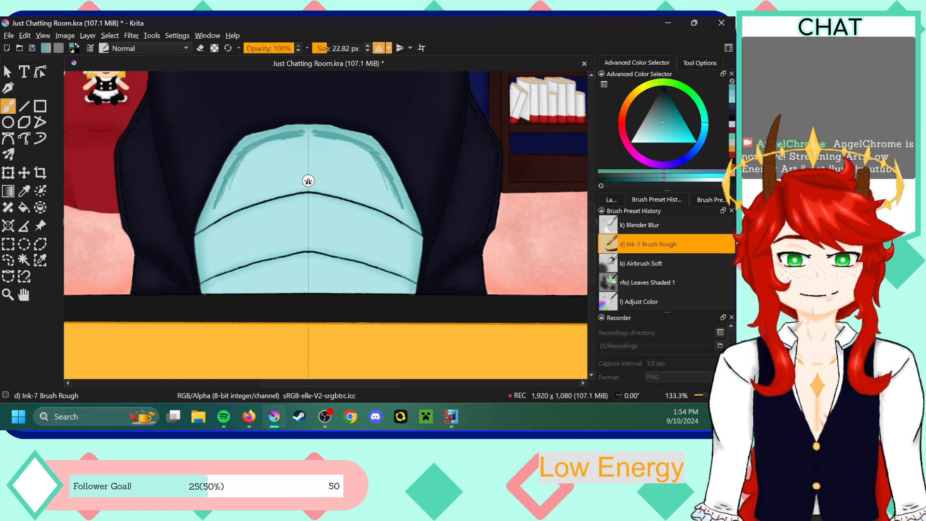
mouse_move(218, 205)
left_mouse_down()
mouse_move(208, 239)
mouse_move(215, 288)
left_mouse_up()
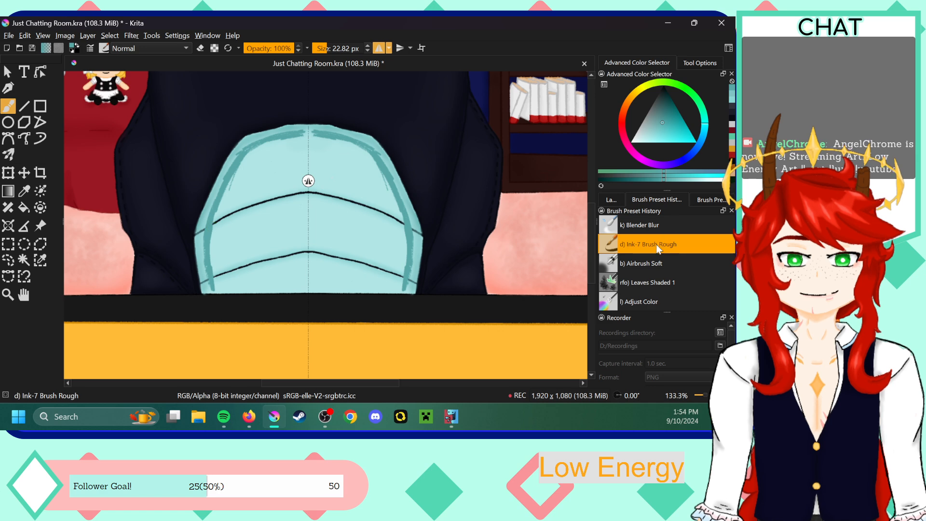
- Blend the new teal strokes along the panel's top and sides into the light blue with Blender Blur at 28.65 px
left_click(653, 261)
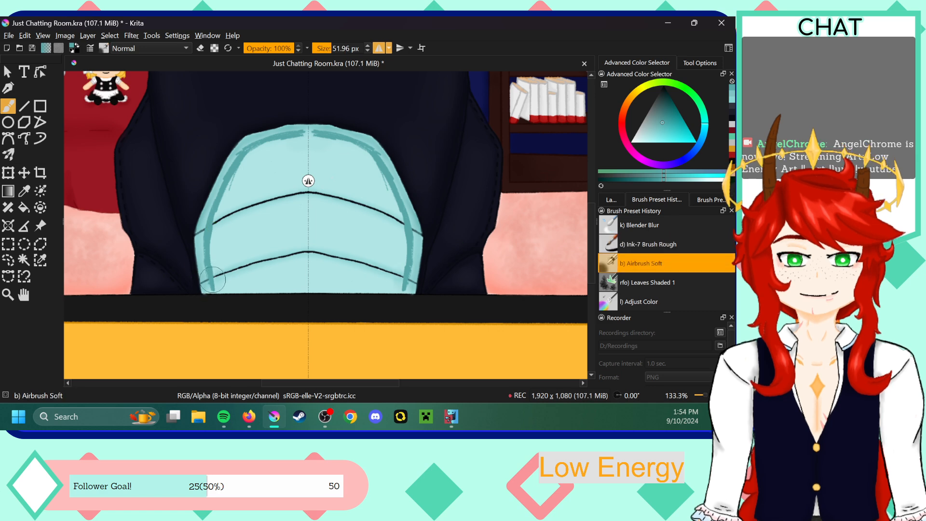
left_click(665, 225)
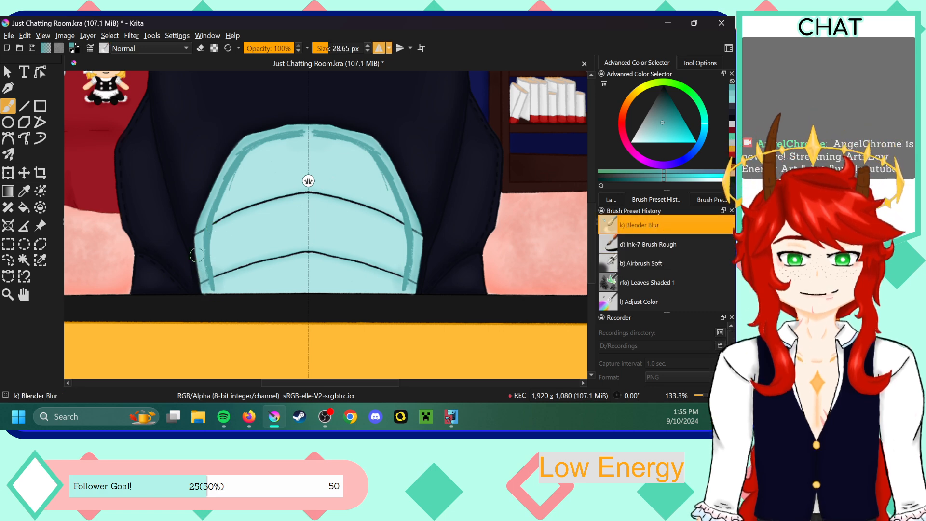
mouse_move(224, 229)
left_mouse_down()
mouse_move(223, 281)
mouse_move(231, 284)
mouse_move(215, 276)
mouse_move(212, 286)
mouse_move(208, 243)
mouse_move(212, 287)
mouse_move(209, 224)
mouse_move(203, 243)
mouse_move(227, 183)
left_mouse_up()
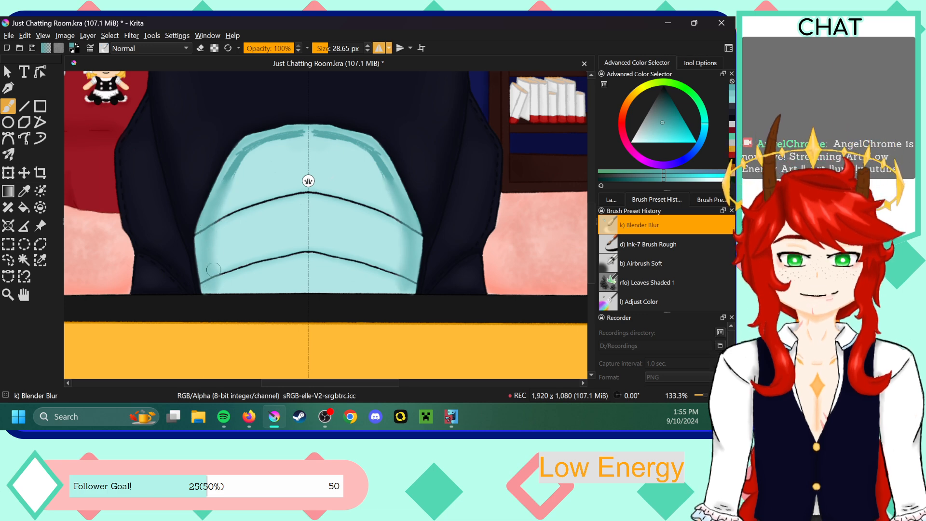
mouse_move(235, 183)
left_mouse_down()
mouse_move(239, 159)
mouse_move(257, 146)
left_mouse_up()
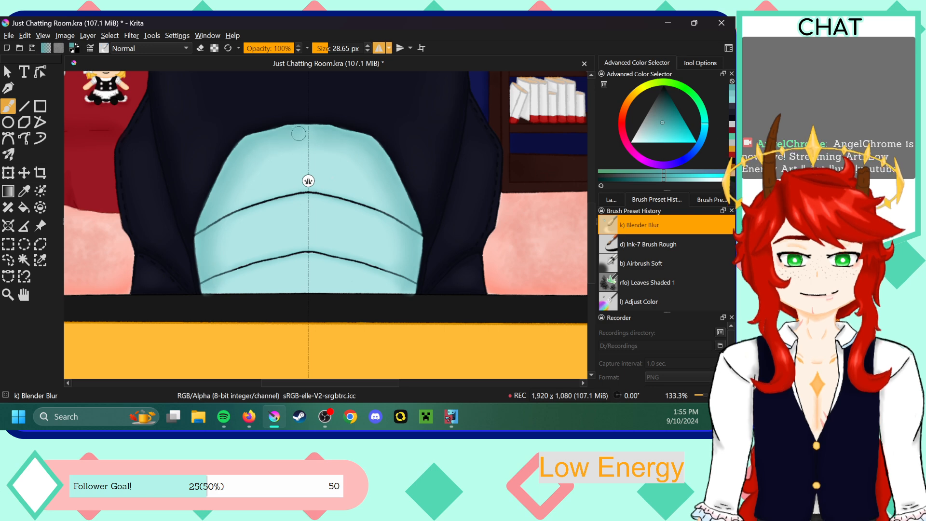
key("minus")
key("minus")
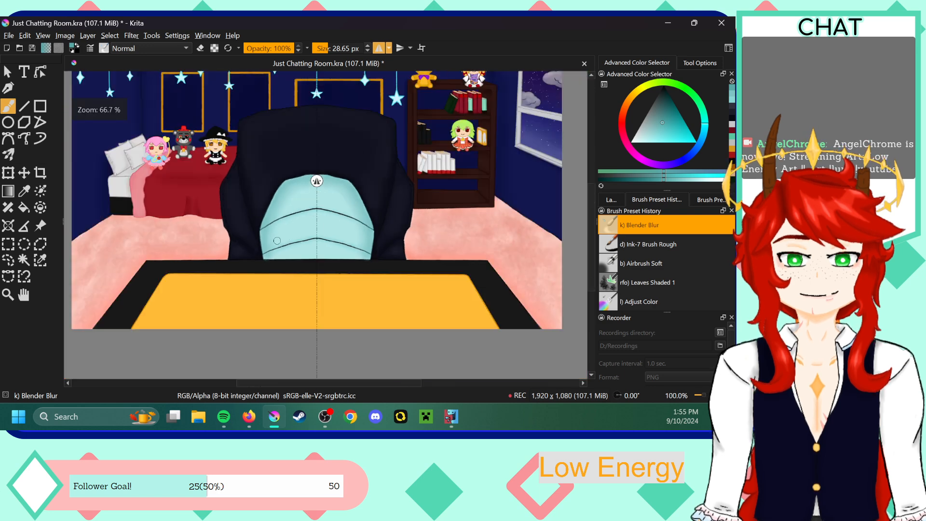
key("plus")
key("plus")
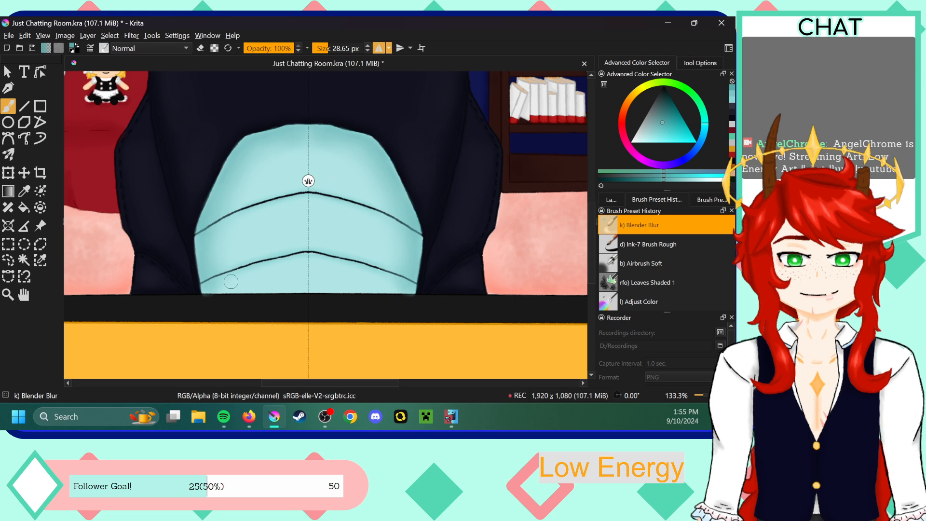
mouse_move(204, 288)
left_mouse_down()
mouse_move(211, 202)
mouse_move(239, 158)
mouse_move(227, 180)
mouse_move(271, 144)
left_mouse_up()
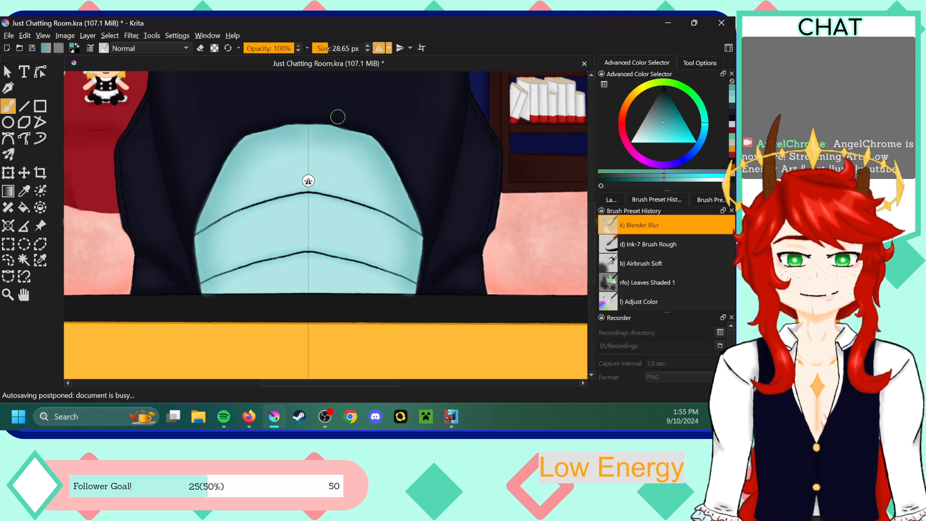
- Erase the teal covering the panel's outline and seam lines on Paint Layer 5 with Ink-7 Brush Rough in eraser mode
left_click(655, 244)
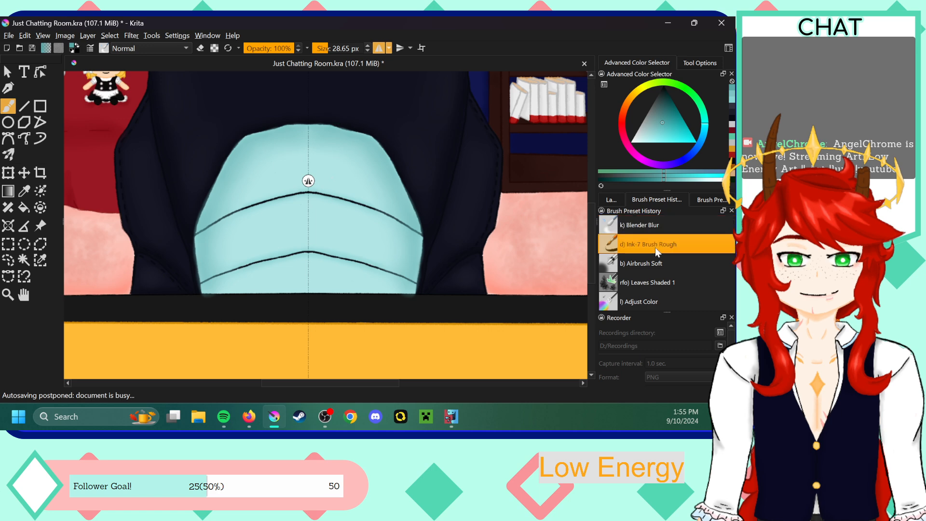
left_click(611, 199)
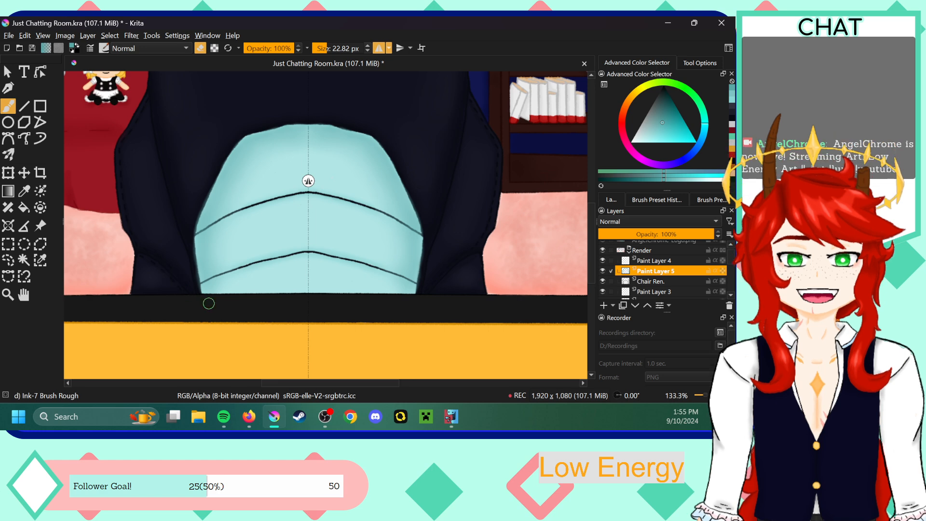
left_click_drag(198, 290, 199, 290)
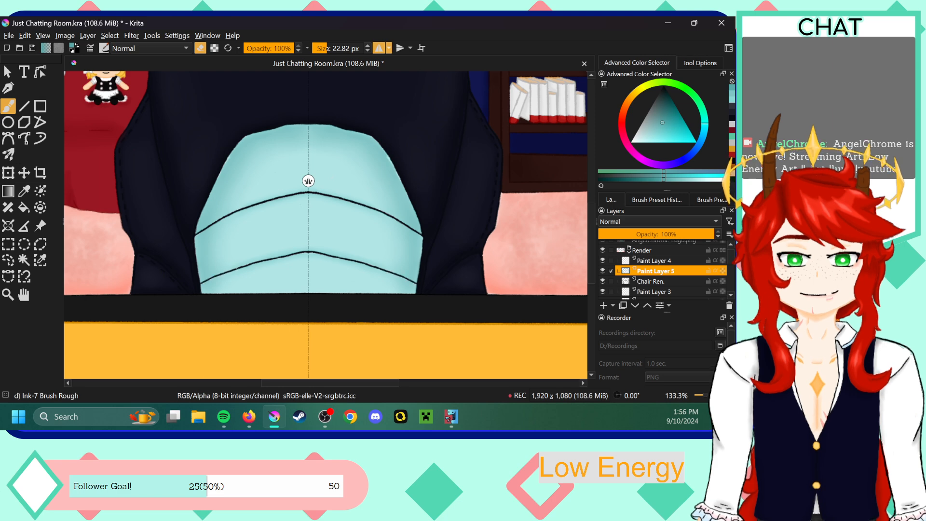
key("minus")
key("minus")
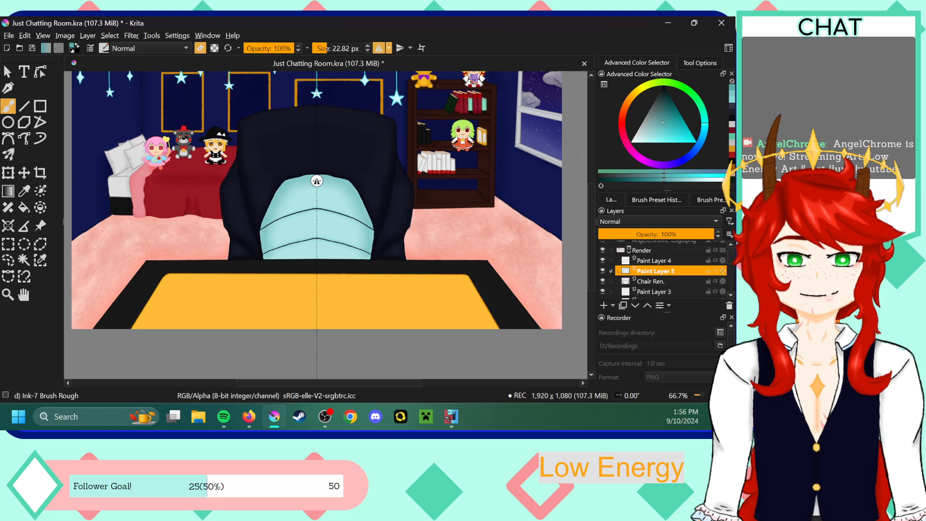
- Make Bed Ren. the active layer and turn off mirrored painting
key("plus")
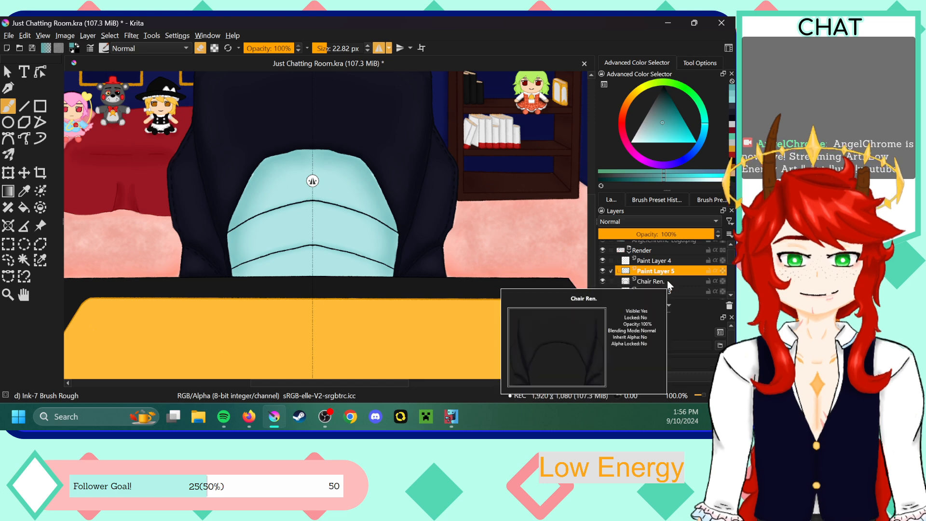
left_click(667, 282)
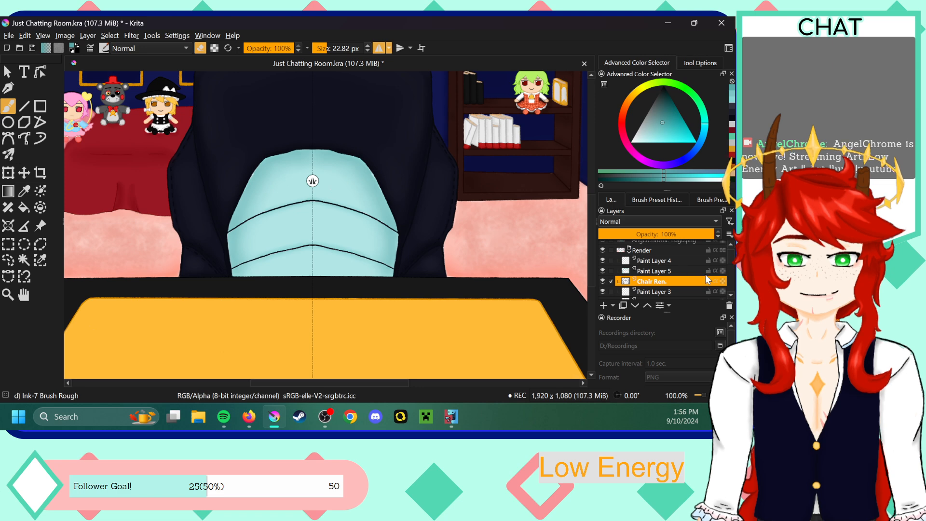
scroll(731, 263, "down", 1)
scroll(731, 263, "down", 1)
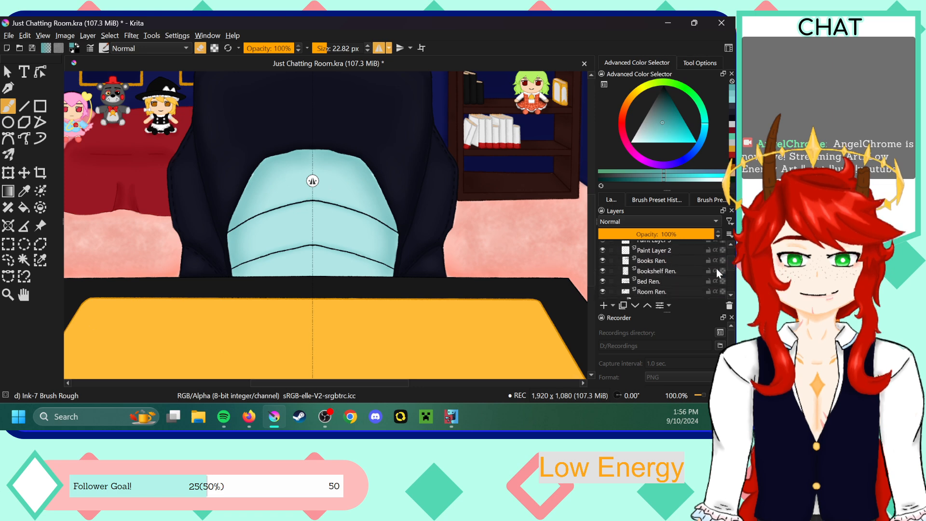
left_click(652, 281)
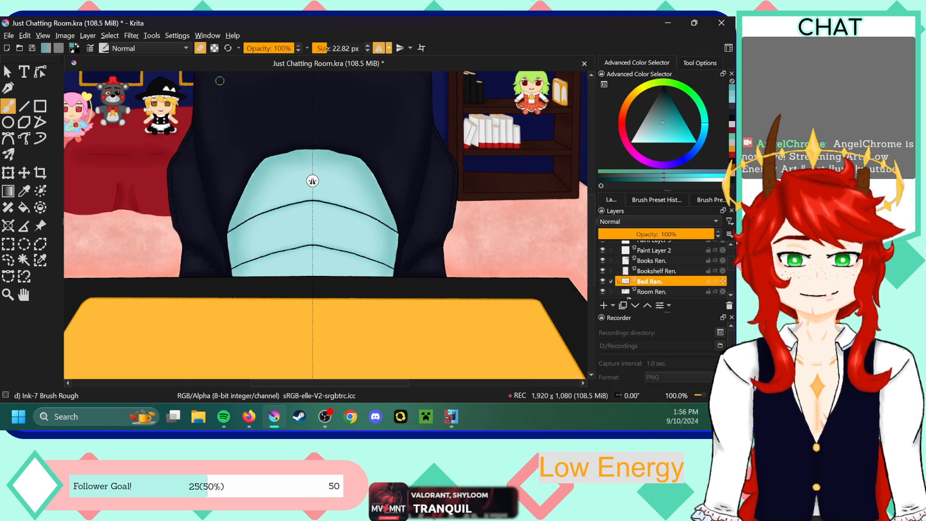
left_click(384, 45)
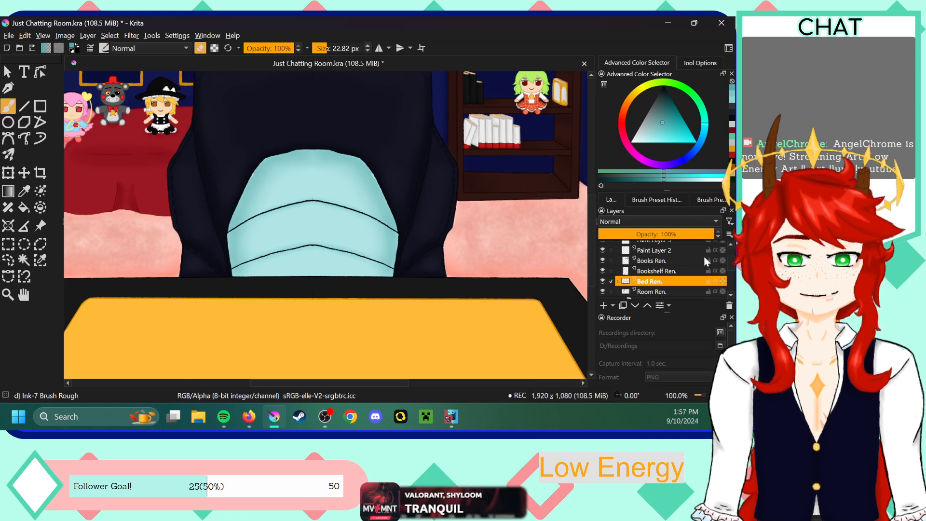
- Merge Paint Layer 5 down into the Chair Ren. layer
scroll(675, 275, "up", 2)
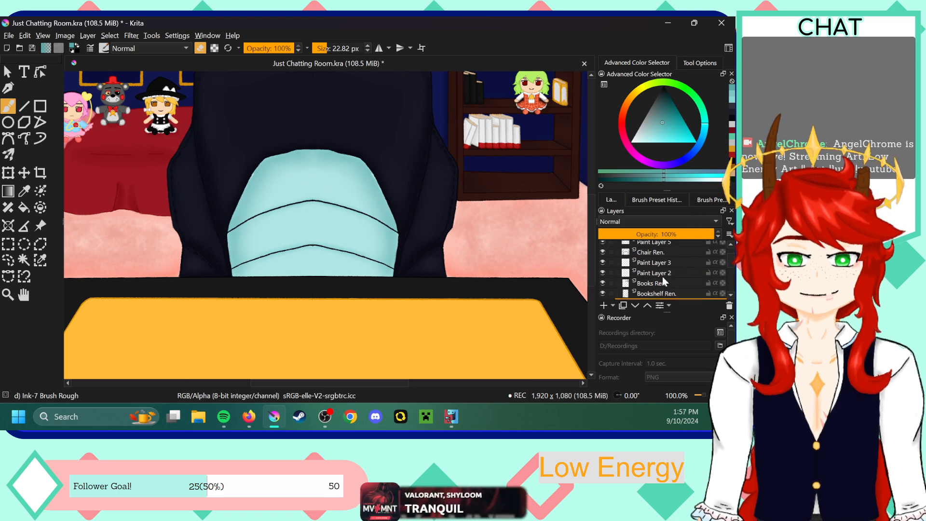
left_click(671, 243)
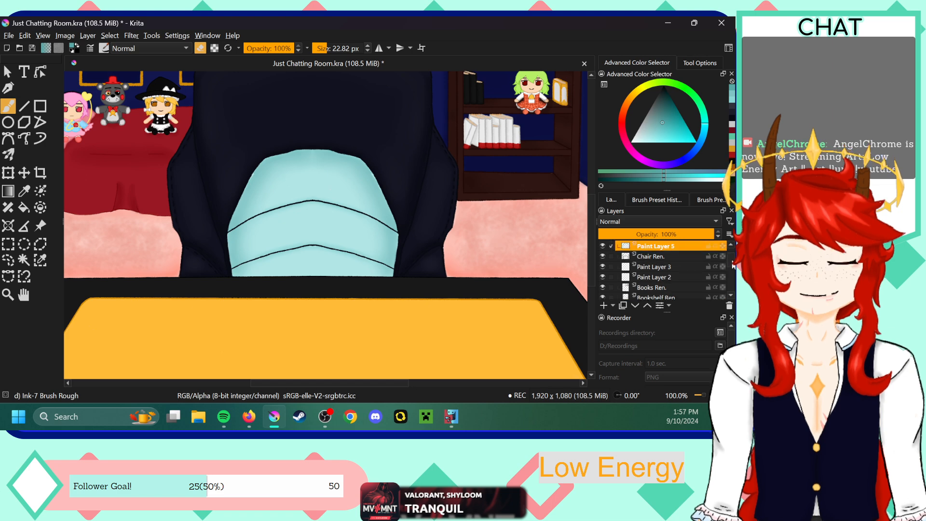
scroll(671, 280, "up", 1)
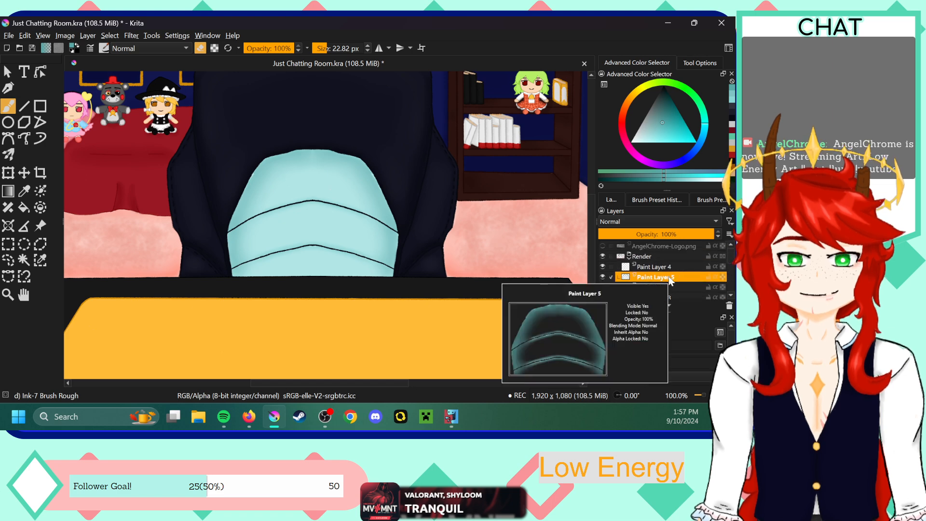
mouse_move(671, 290)
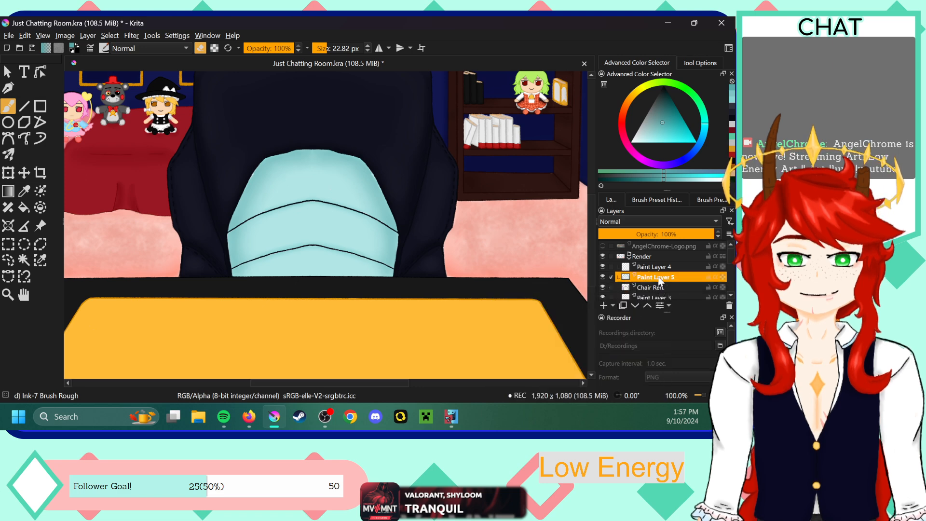
key("shift+Delete")
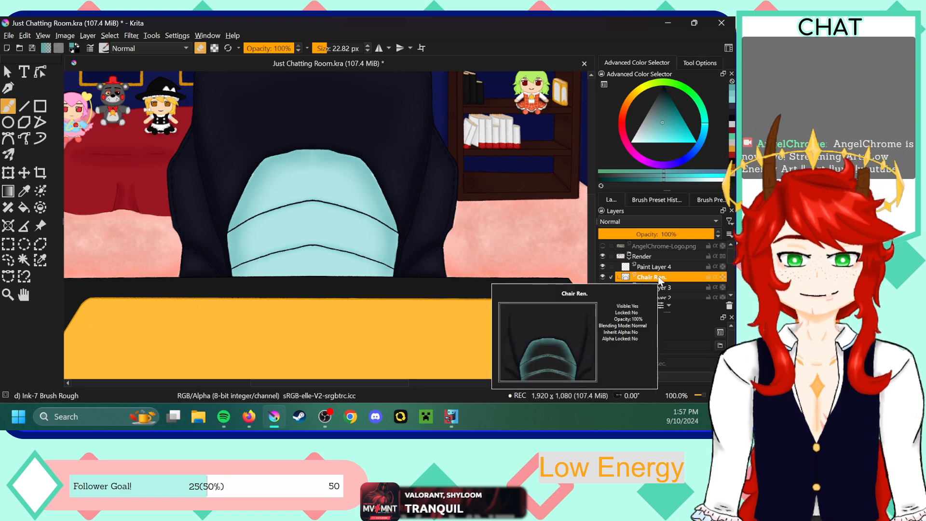
- Look through the layer stack, make Paint Layer 2 the active layer and bring the bed with its plush dolls into view
mouse_move(662, 271)
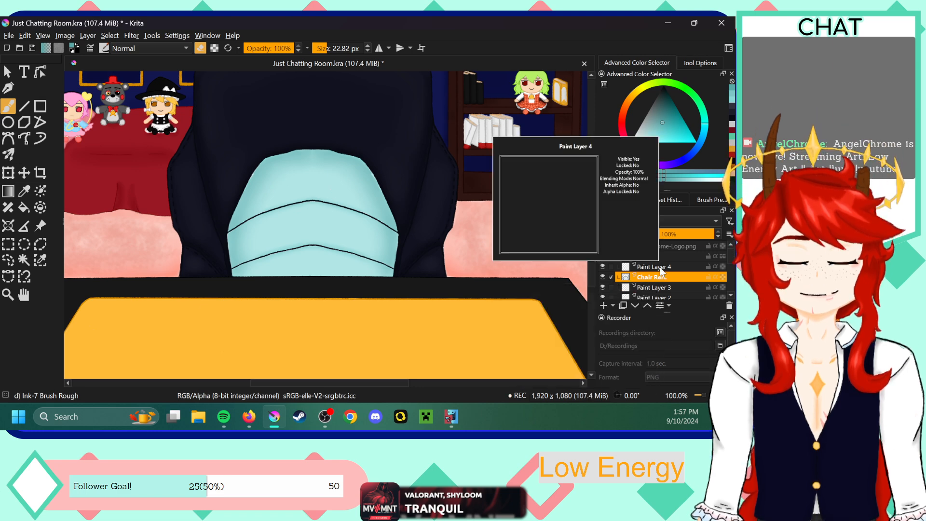
left_click(661, 268)
scroll(655, 286, "down", 5)
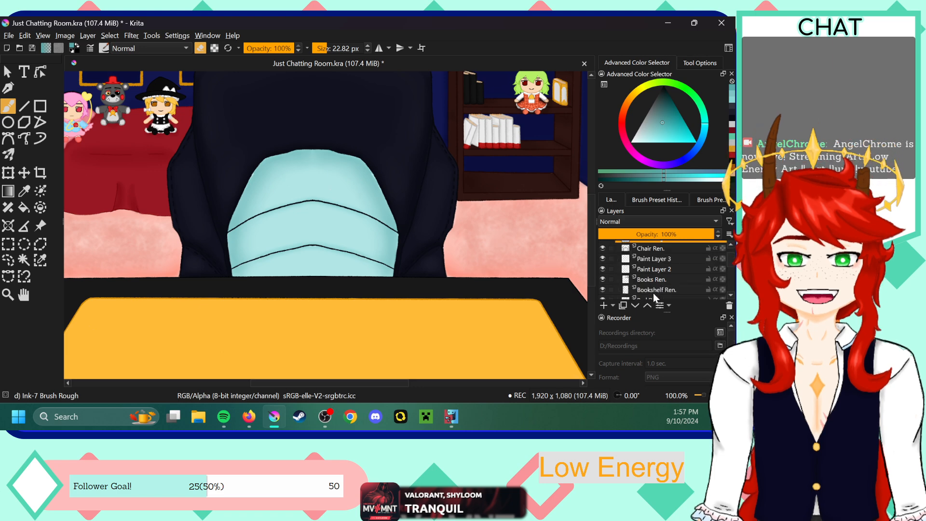
scroll(661, 287, "down", 3)
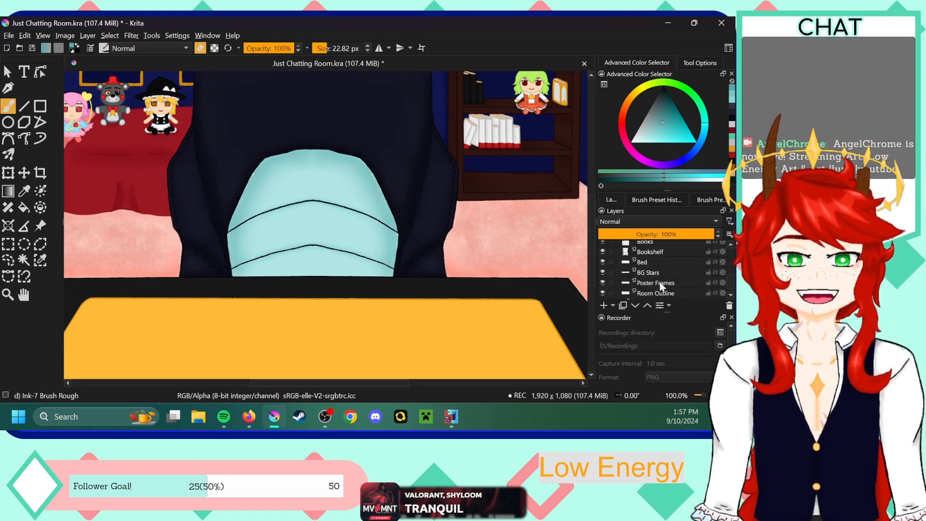
mouse_move(592, 212)
left_mouse_down()
mouse_move(581, 168)
mouse_move(583, 208)
mouse_move(591, 198)
mouse_move(587, 160)
mouse_move(591, 197)
left_mouse_up()
scroll(665, 275, "up", 3)
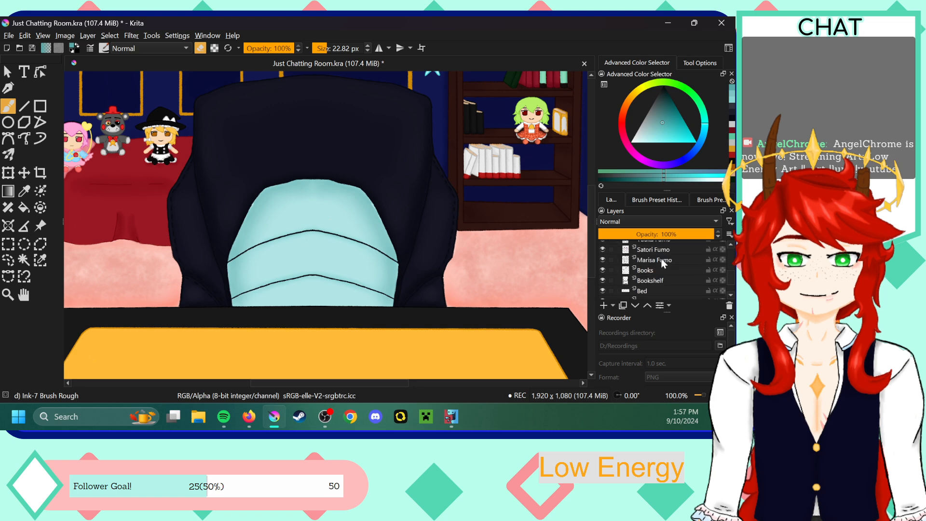
scroll(664, 262, "up", 2)
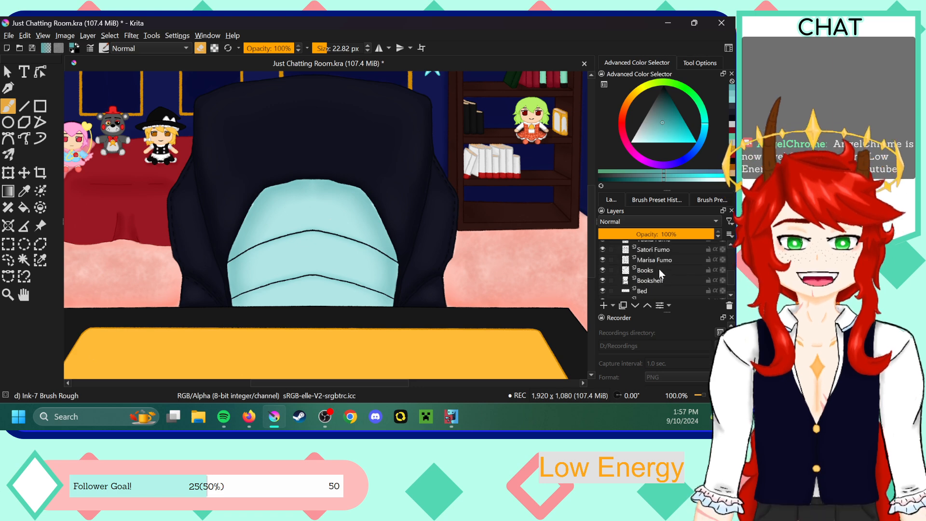
scroll(659, 266, "up", 4)
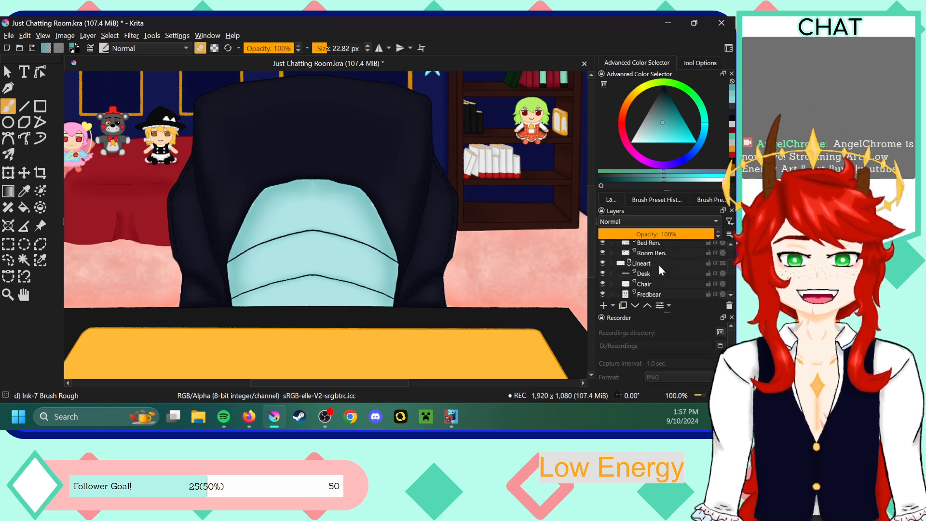
scroll(659, 265, "up", 3)
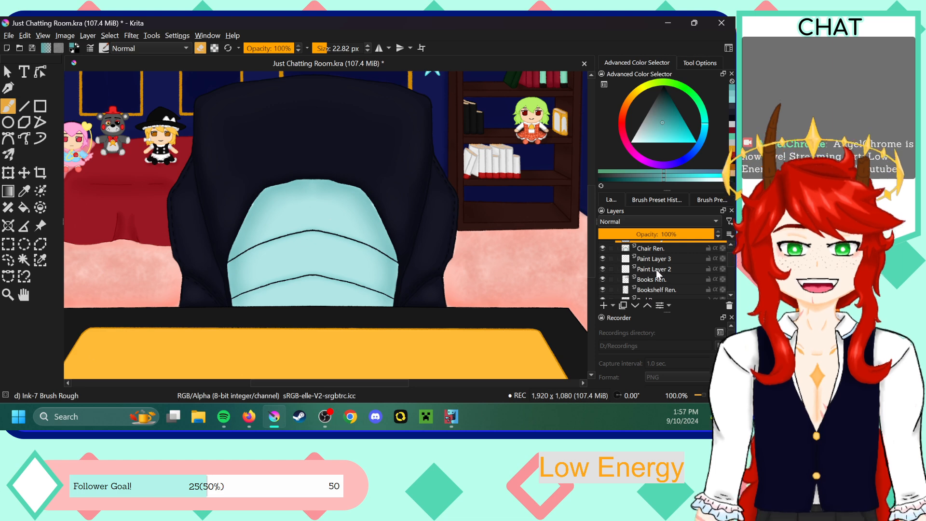
left_click(658, 270)
left_click_drag(363, 384, 315, 384)
scroll(682, 272, "up", 3)
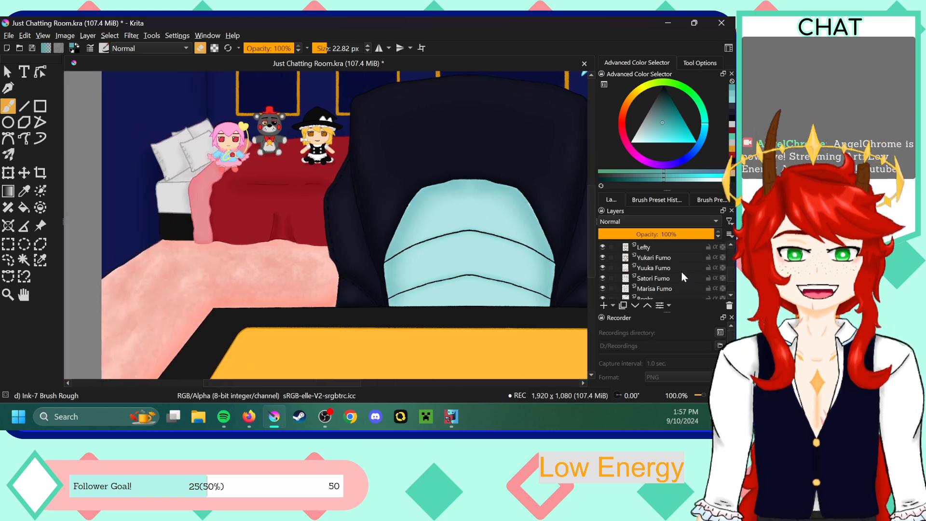
scroll(681, 272, "up", 5)
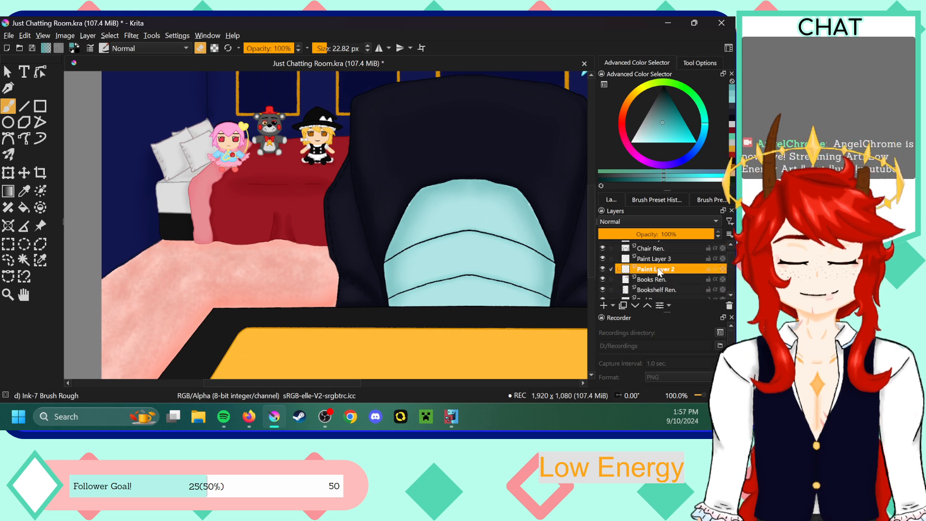
- Rename Paint Layer 2 as "Marisa Fumo Ren."
double_click(659, 270)
type("?MM")
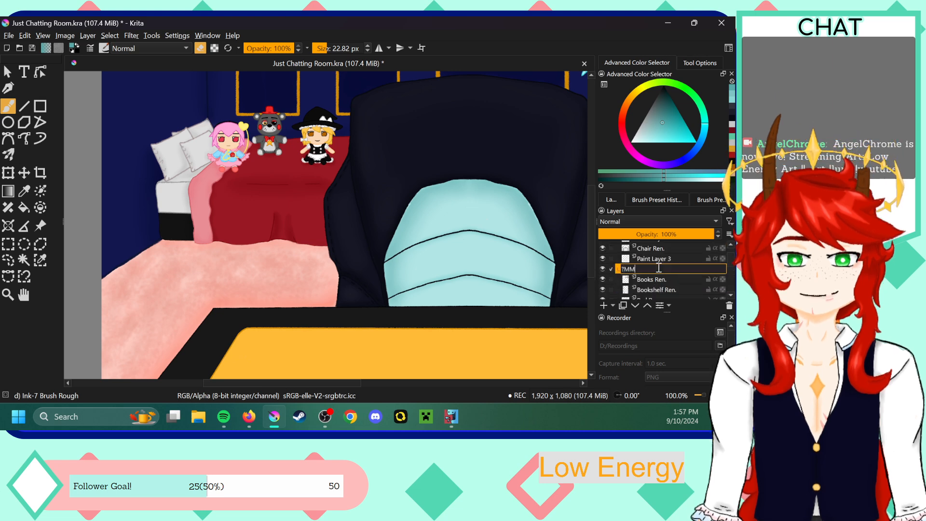
key("BackSpace")
key("BackSpace")
key("BackSpace")
type("Marisa F")
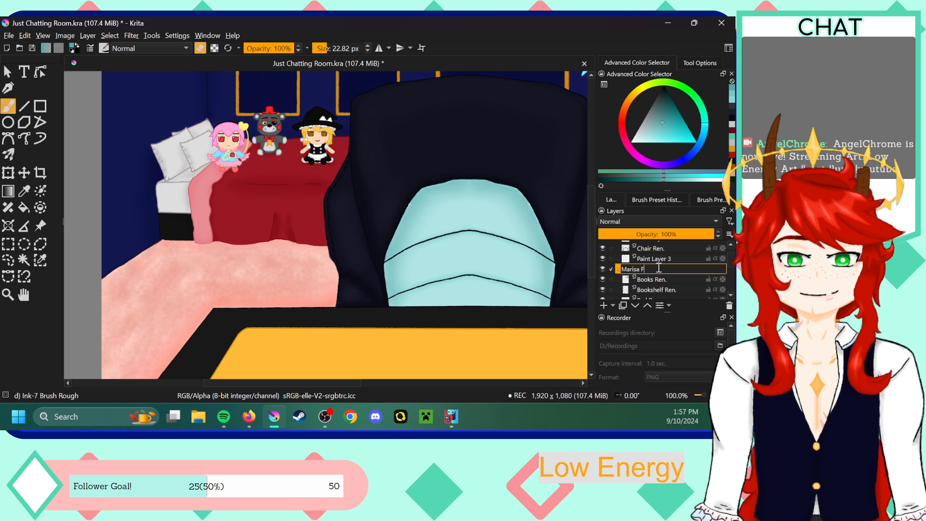
type("umo Ren.")
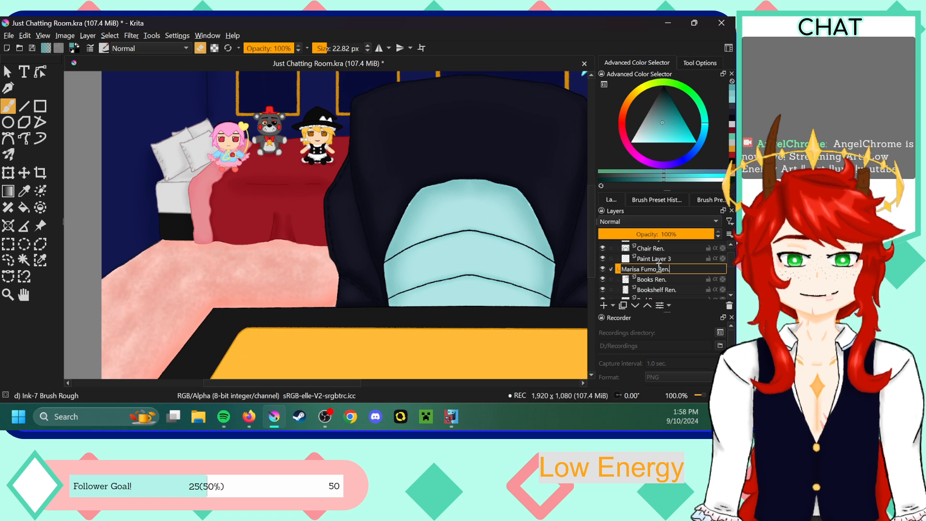
key("Return")
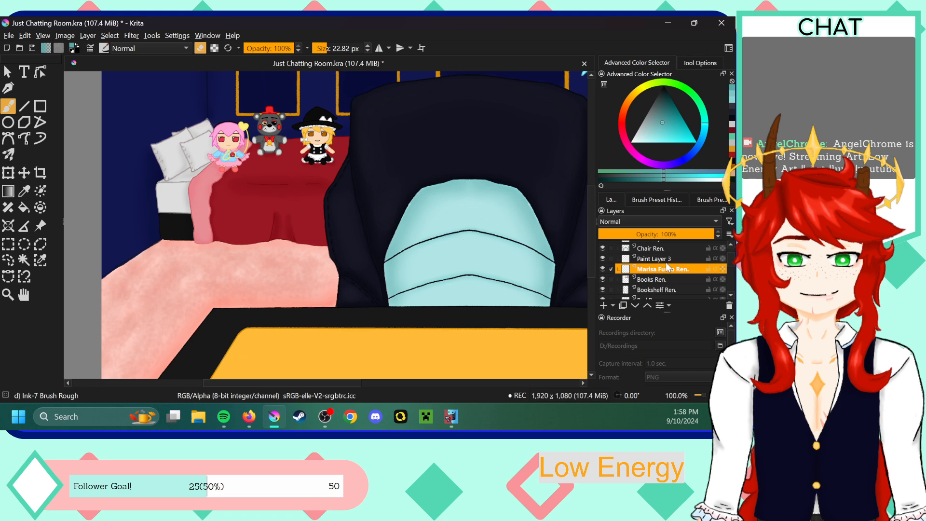
- Rename Paint Layer 4, directly above Chair Ren., as "Desk Ren."
scroll(665, 268, "up", 1)
double_click(657, 267)
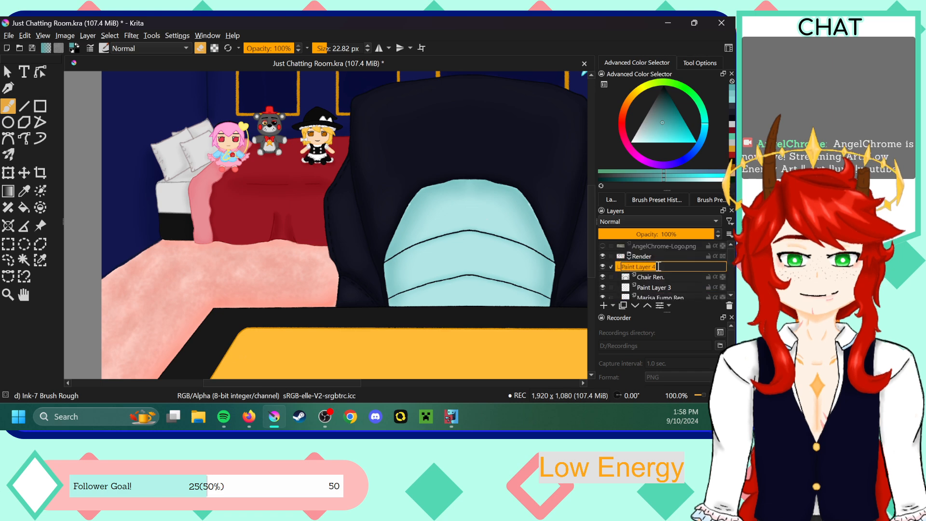
type("Desk Ren.")
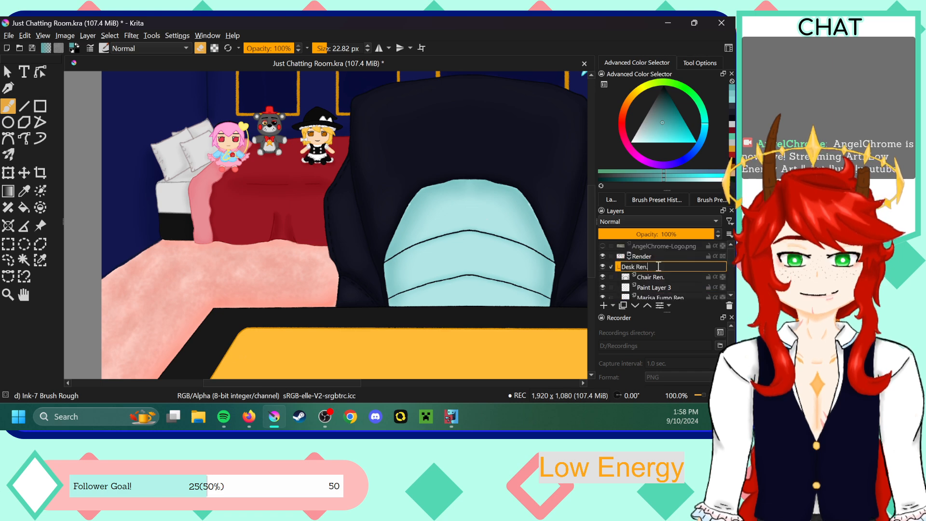
key("Return")
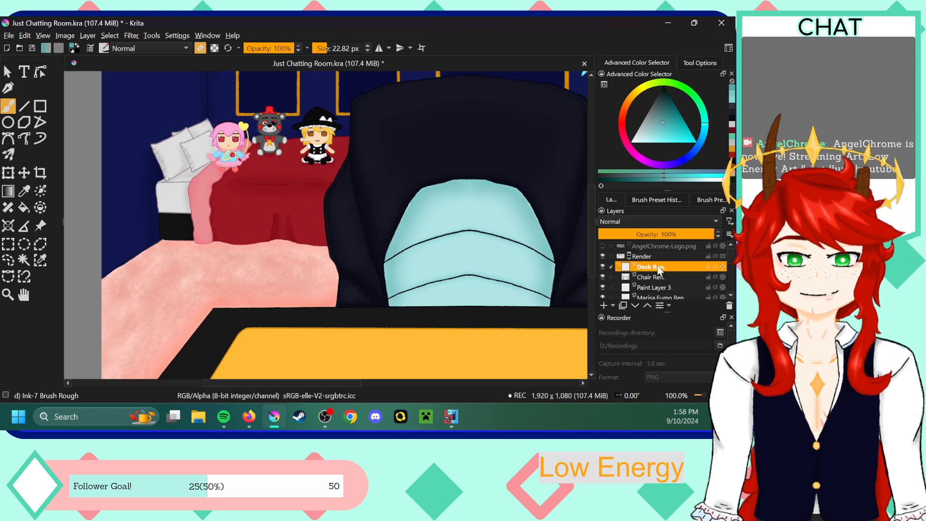
- Add three new paint layers directly above Paint Layer 3 in the Render group
left_click(665, 288)
scroll(498, 257, "down", 2)
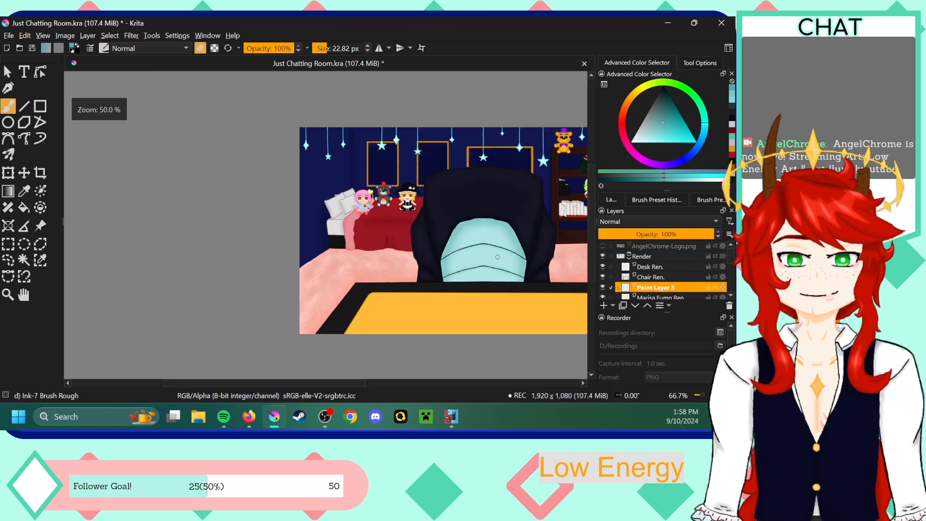
left_click_drag(300, 383, 352, 383)
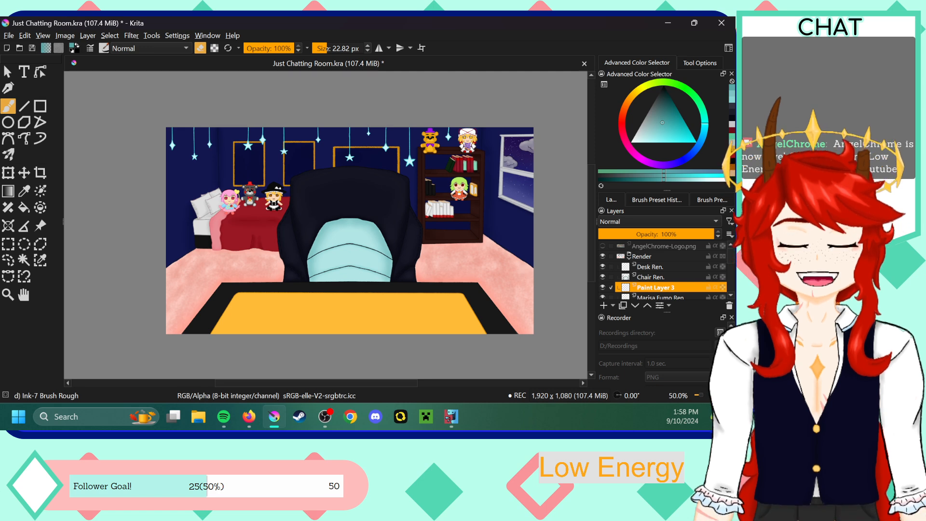
scroll(659, 279, "down", 1)
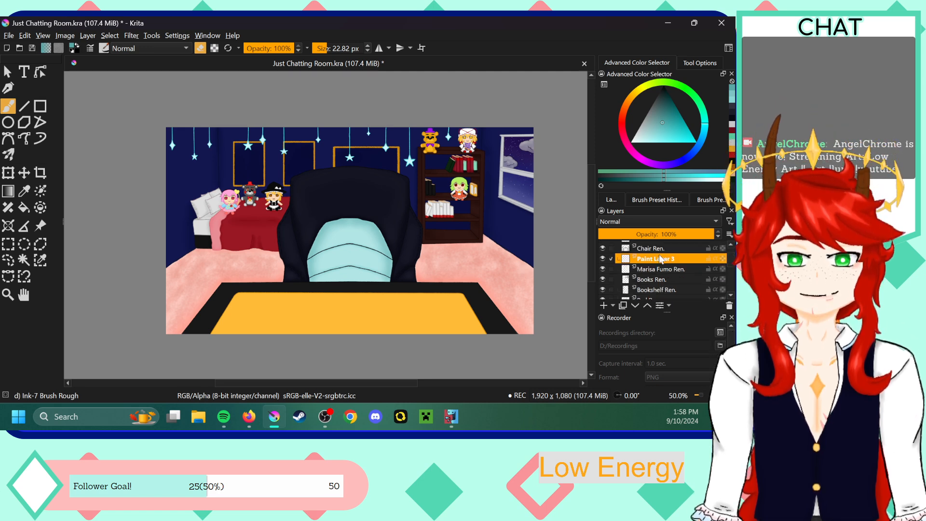
left_click(604, 306)
left_click(603, 306)
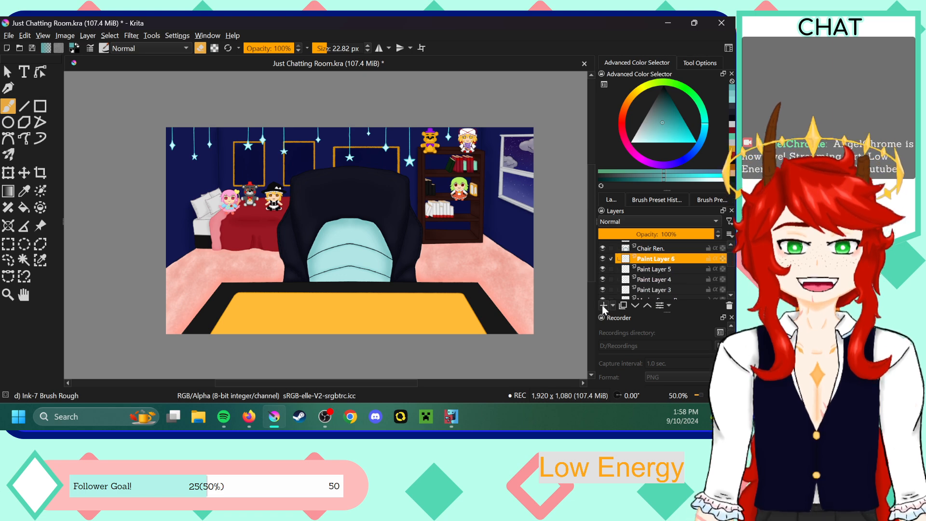
- Make Marisa Fumo Ren. the active layer and bring the witch-hat doll on the bed into close view
scroll(664, 271, "down", 1)
left_click(664, 282)
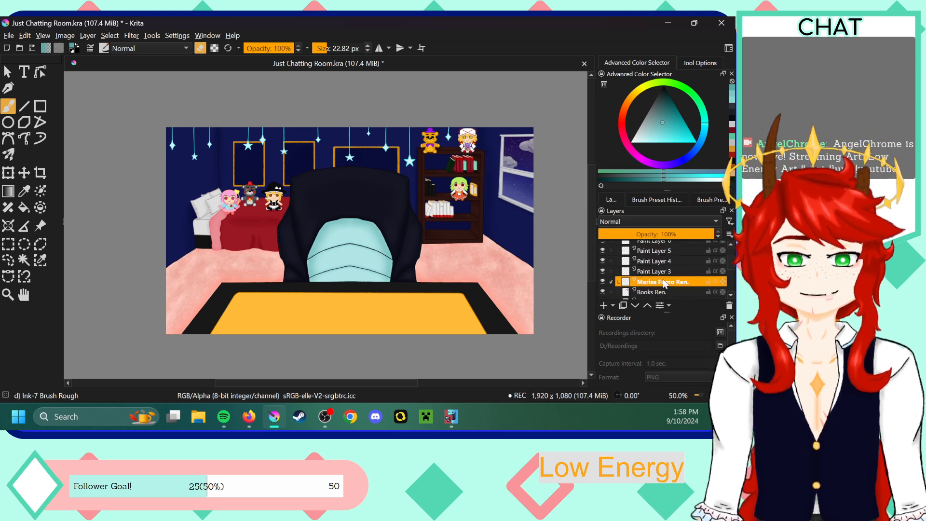
left_click_drag(343, 385, 316, 390)
key("ctrl+plus")
key("ctrl+plus")
key("ctrl+plus")
key("ctrl+plus")
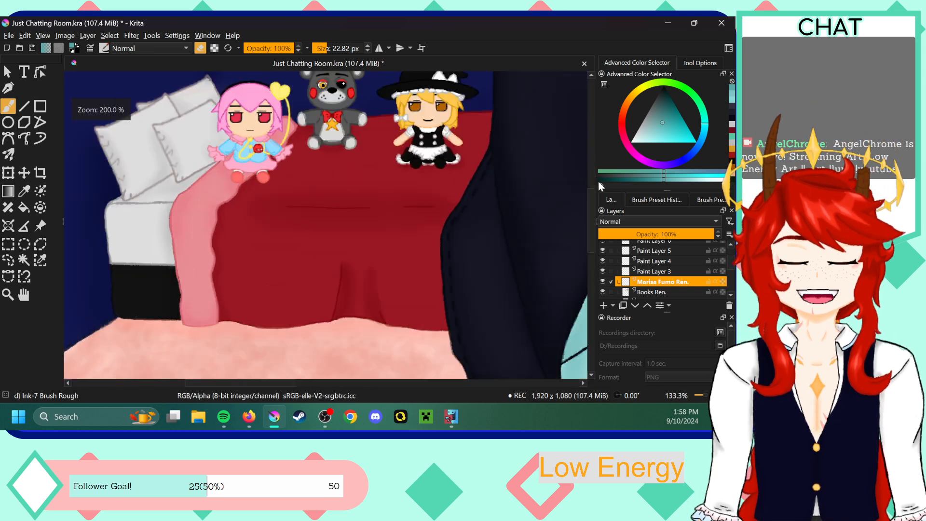
left_click_drag(592, 208, 593, 178)
key("ctrl+plus")
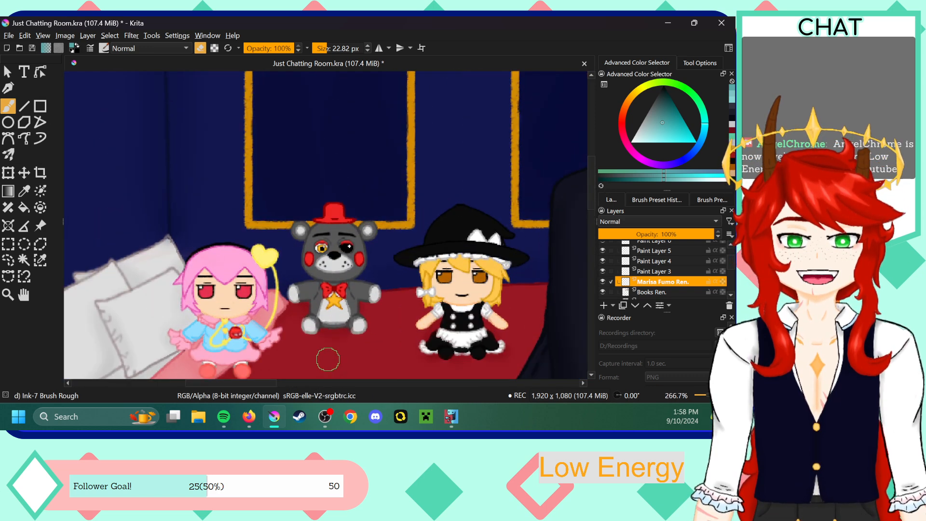
left_click_drag(265, 382, 290, 382)
mouse_move(592, 181)
left_mouse_down()
mouse_move(592, 193)
mouse_move(592, 179)
left_mouse_up()
key("ctrl+plus")
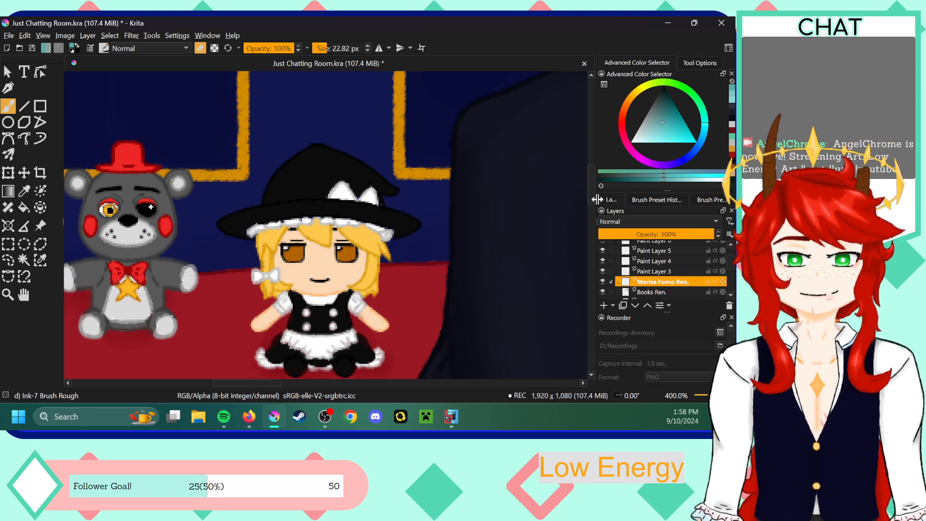
key("ctrl+plus")
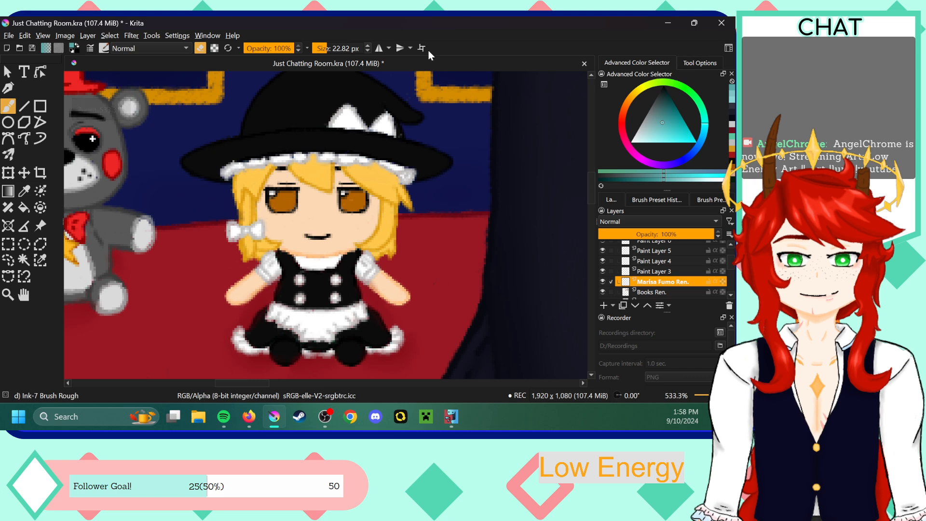
- Switch to the Airbrush Soft brush preset and set its size to 7.31 px
left_click(660, 200)
left_click(642, 263)
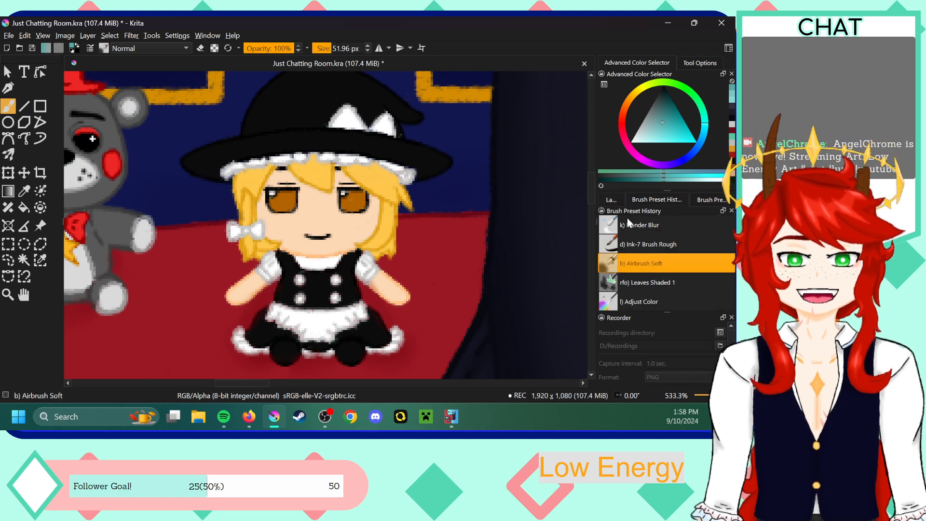
left_click_drag(329, 48, 324, 48)
key("ctrl+plus")
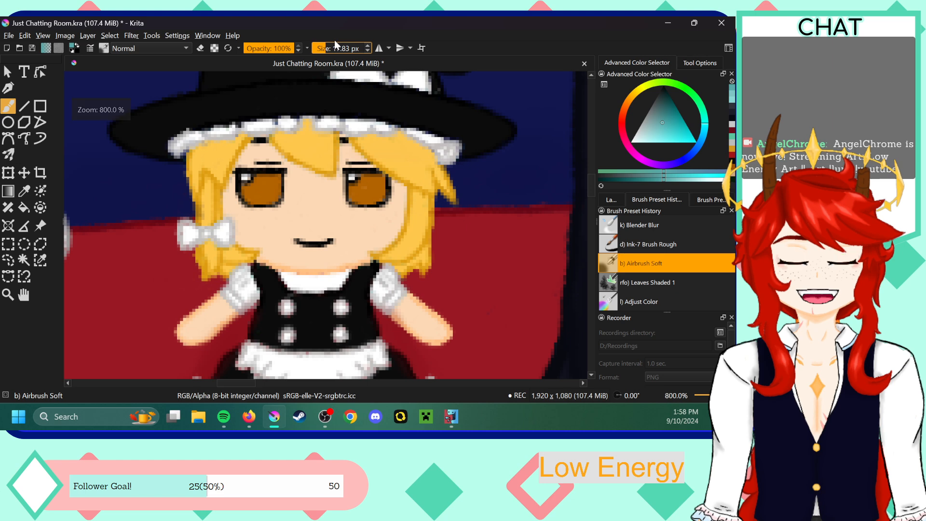
key("ctrl+minus")
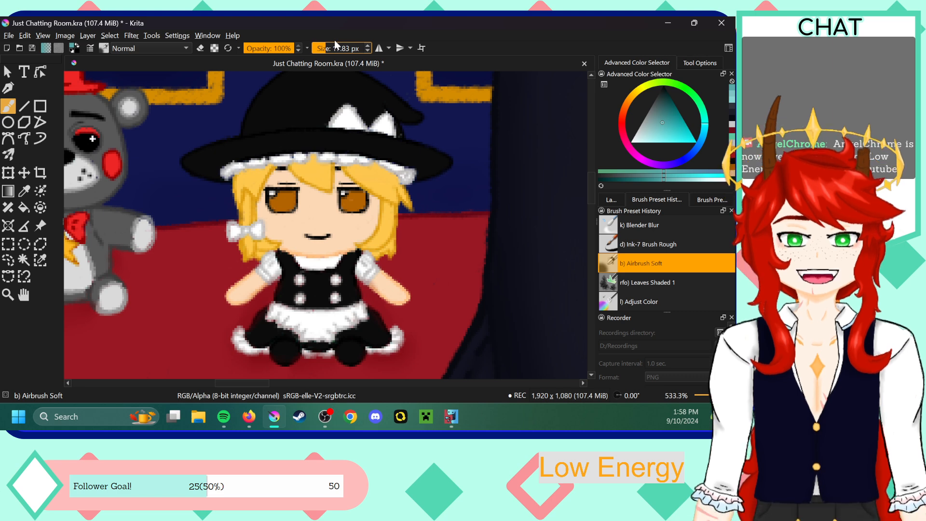
left_click(611, 199)
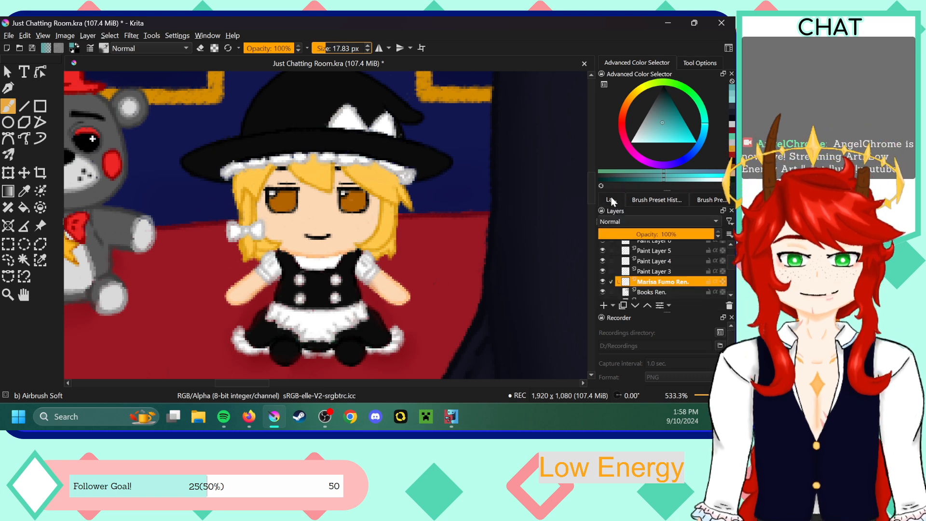
left_click_drag(324, 49, 321, 49)
- Sample the black of the witch doll's hat, adjust it to a slightly different shade and airbrush shading onto the hat
left_click(24, 191)
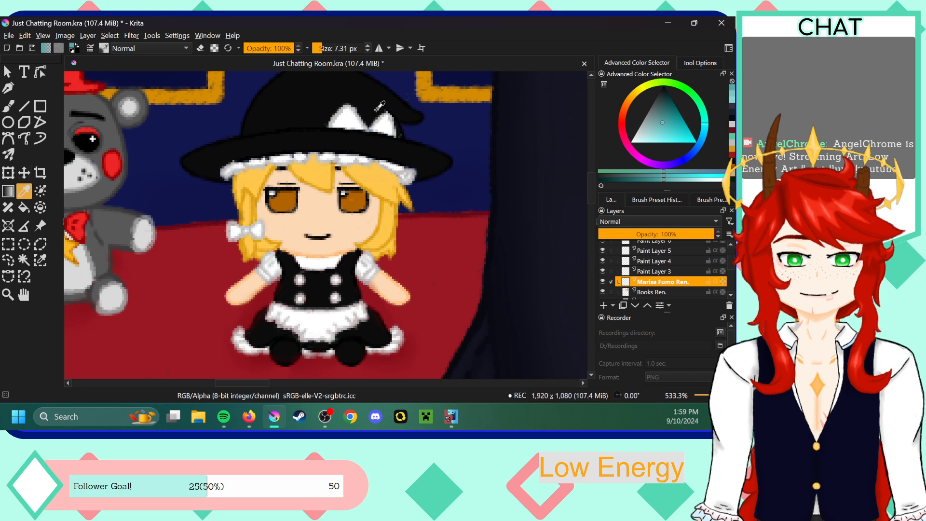
left_click(298, 112)
left_click(8, 105)
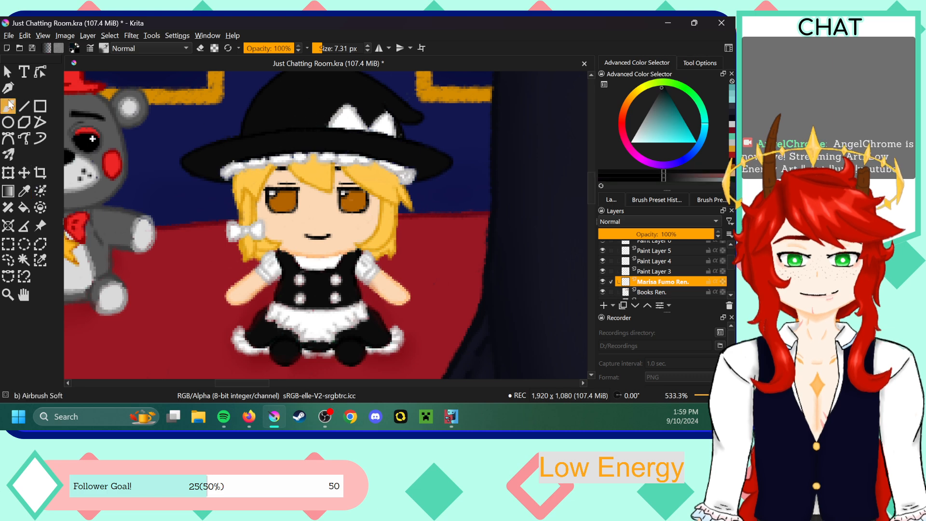
left_click(662, 86)
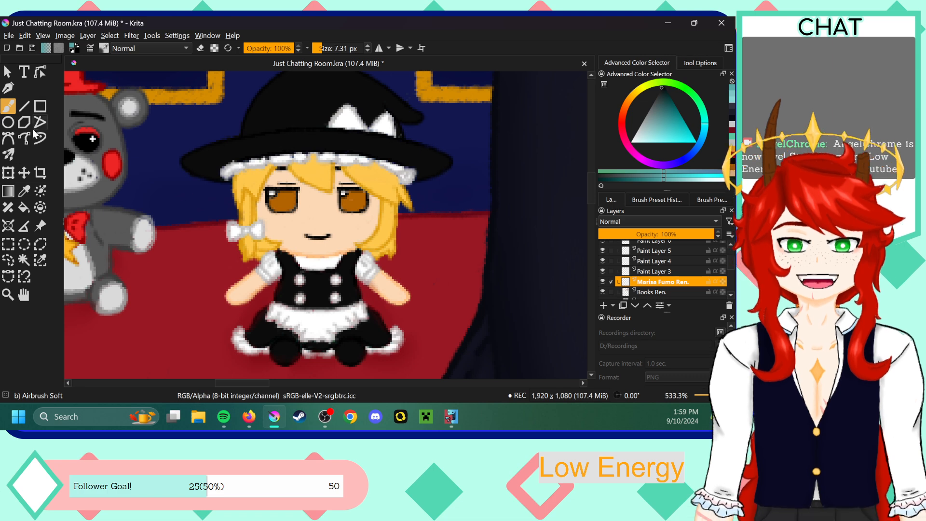
left_click(23, 190)
left_click(251, 101)
left_click(8, 106)
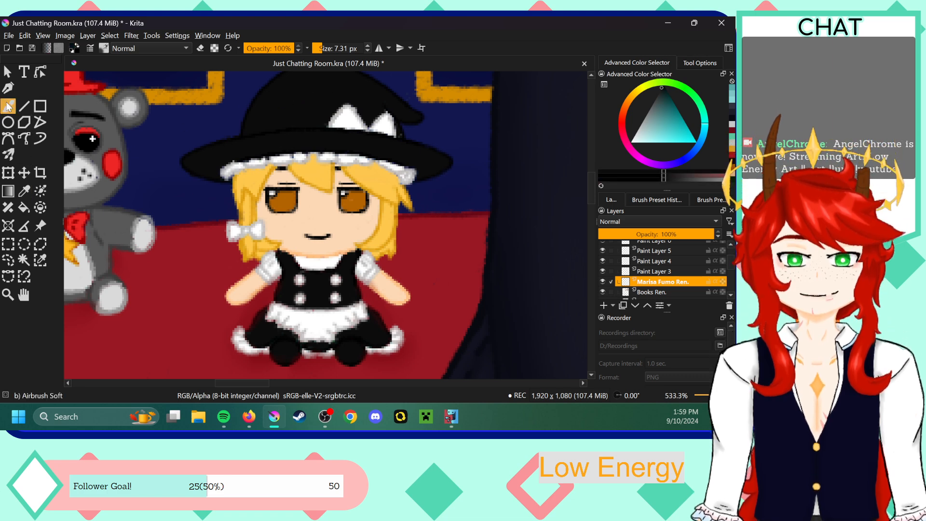
left_click_drag(592, 180, 592, 173)
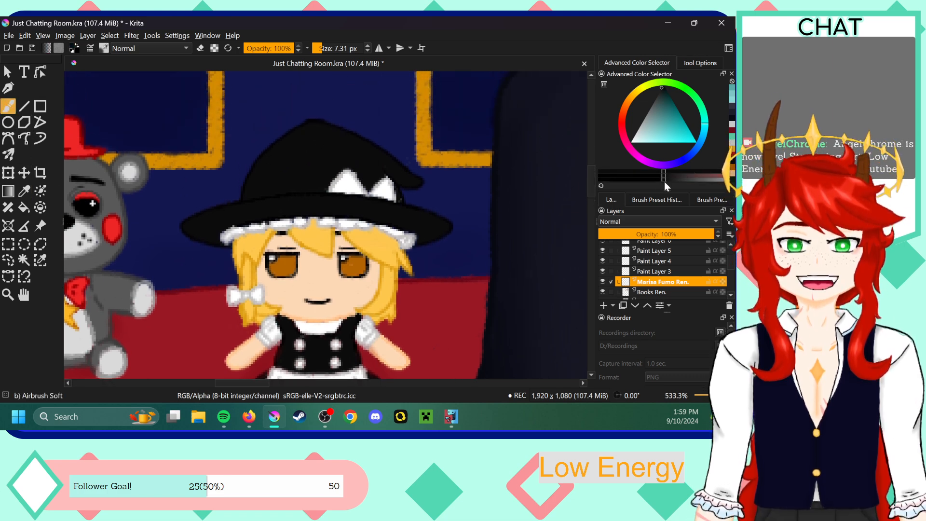
left_click(663, 181)
left_click(662, 181)
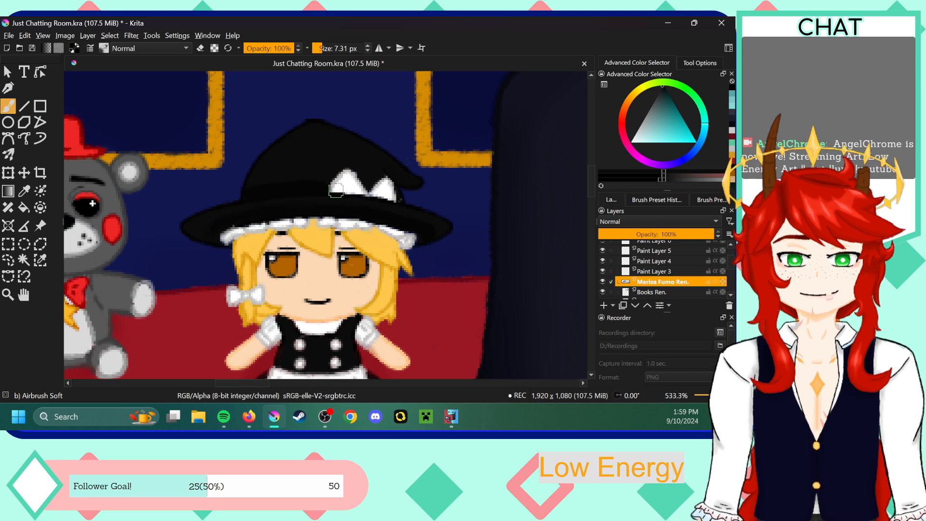
- Sample the hat bow's white, darken it to light grey and shade the bow and the brim's frill, reducing the brush to 3.86 px
scroll(592, 196, "down", 2)
left_click_drag(592, 193, 592, 186)
key("ctrl+plus")
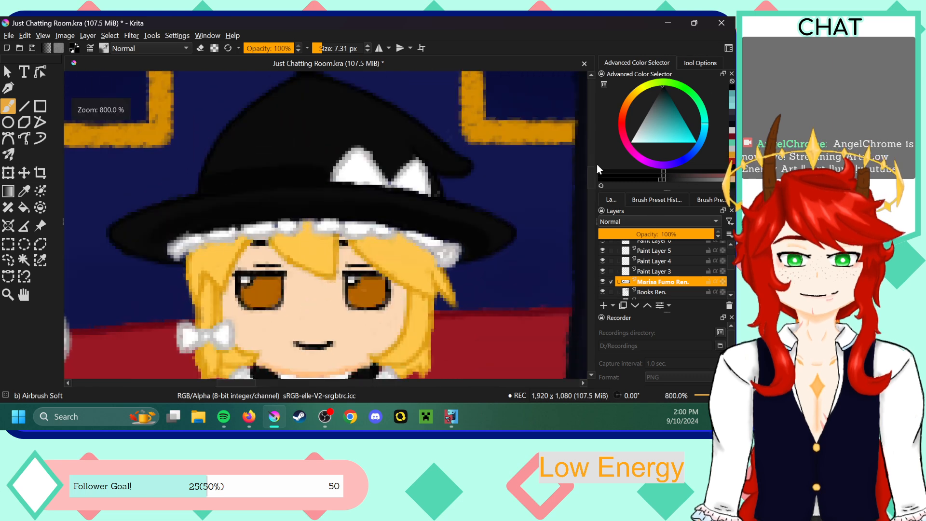
left_click(26, 188)
left_click(358, 166)
left_click(11, 107)
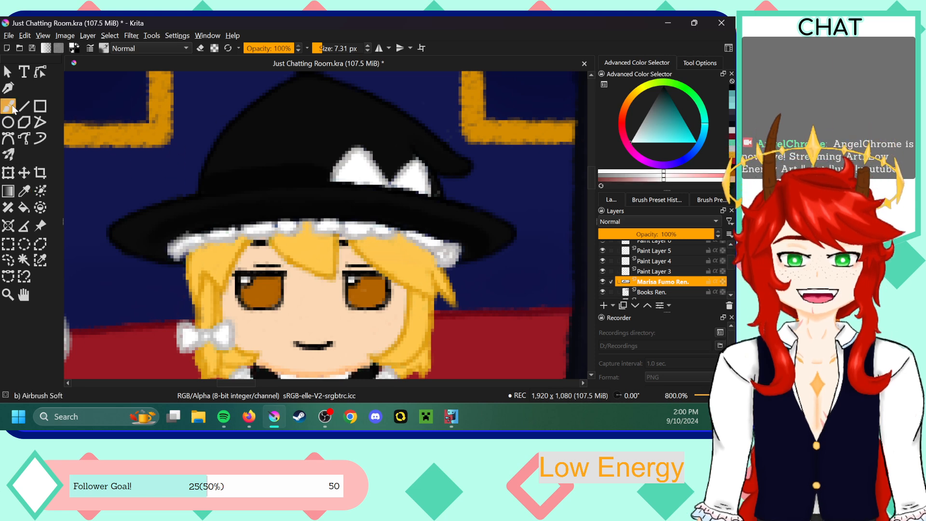
left_click(634, 140)
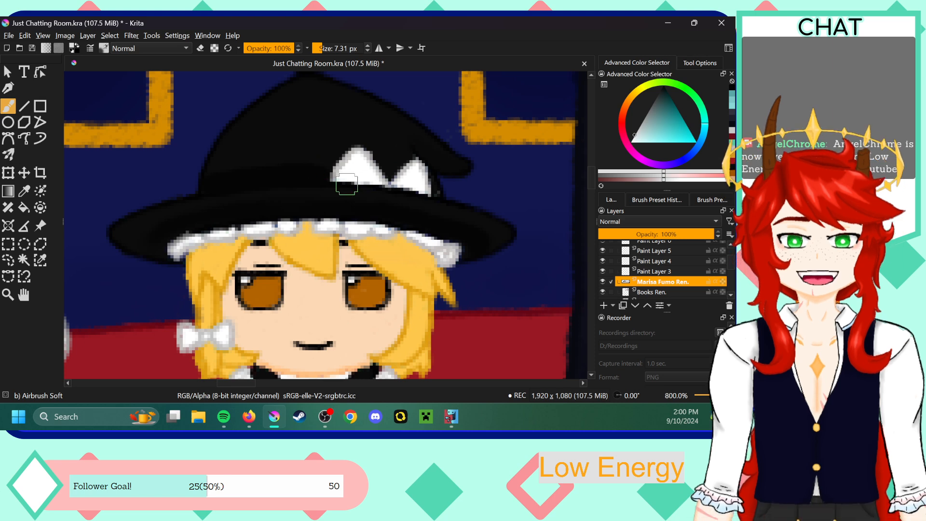
left_click(639, 127)
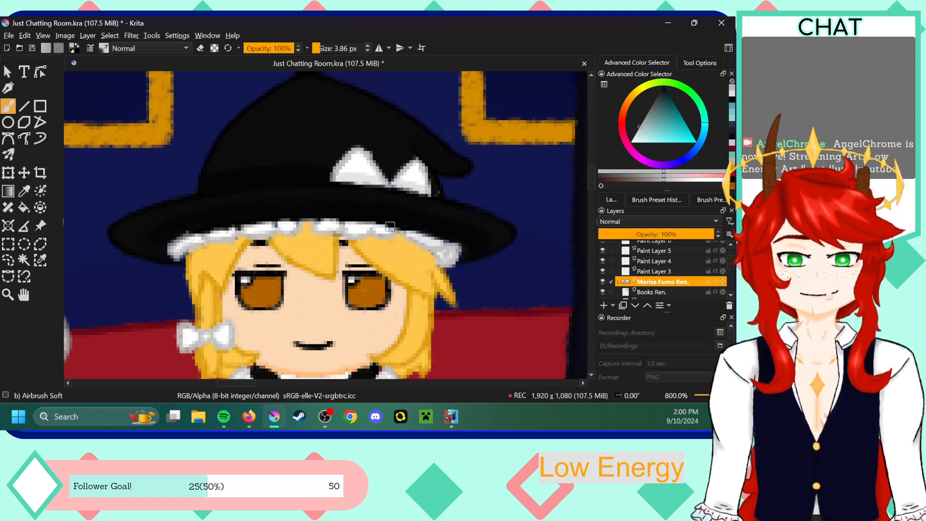
left_click_drag(360, 225, 345, 227)
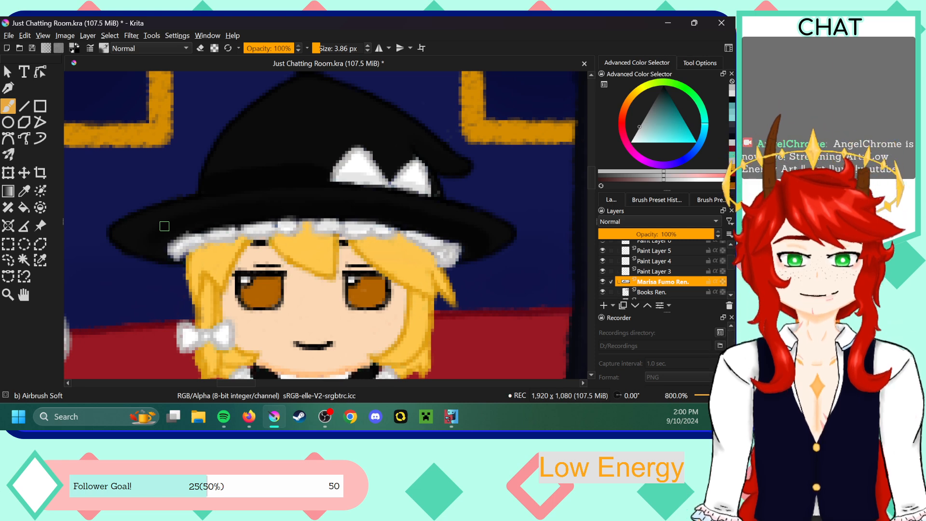
- Examine the rendering of the green-haired doll on the bookshelf, and bring the witch doll on the bed back into close view
key("ctrl+minus")
key("ctrl+minus")
key("ctrl+minus")
key("ctrl+minus")
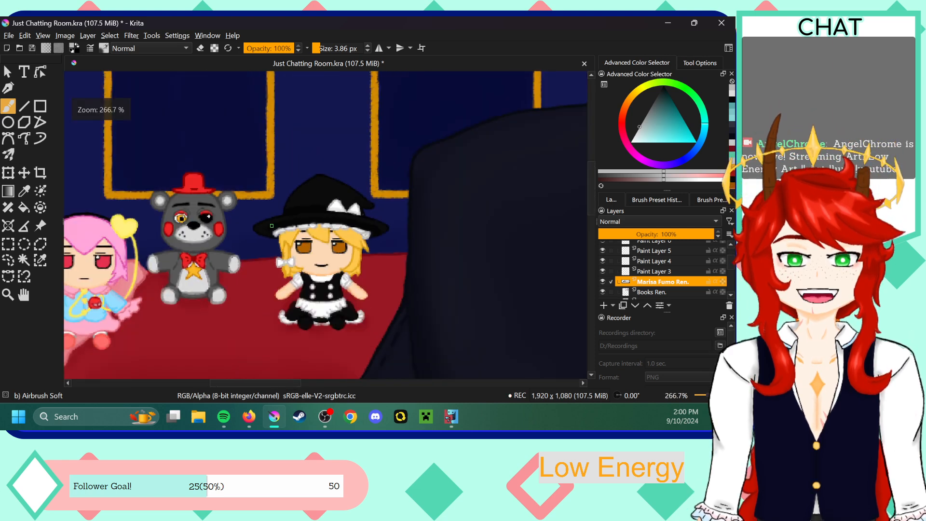
left_click_drag(312, 381, 478, 383)
key("ctrl+plus")
key("ctrl+plus")
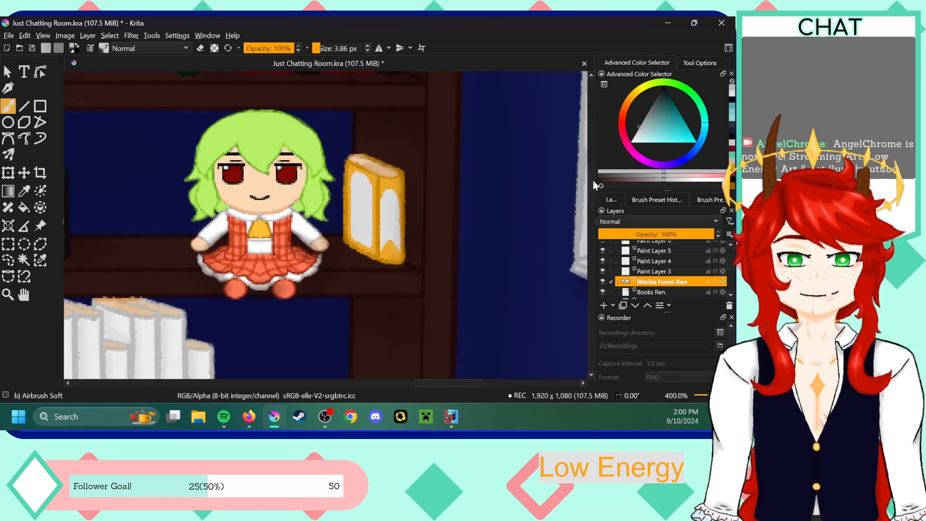
left_click_drag(467, 384, 278, 383)
left_click_drag(593, 176, 594, 181)
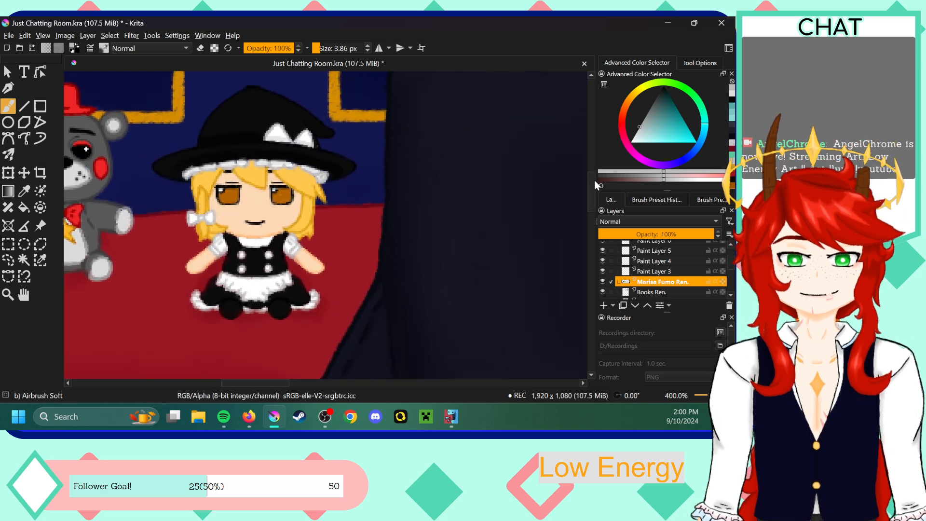
key("ctrl+plus")
key("ctrl+plus")
key("ctrl+minus")
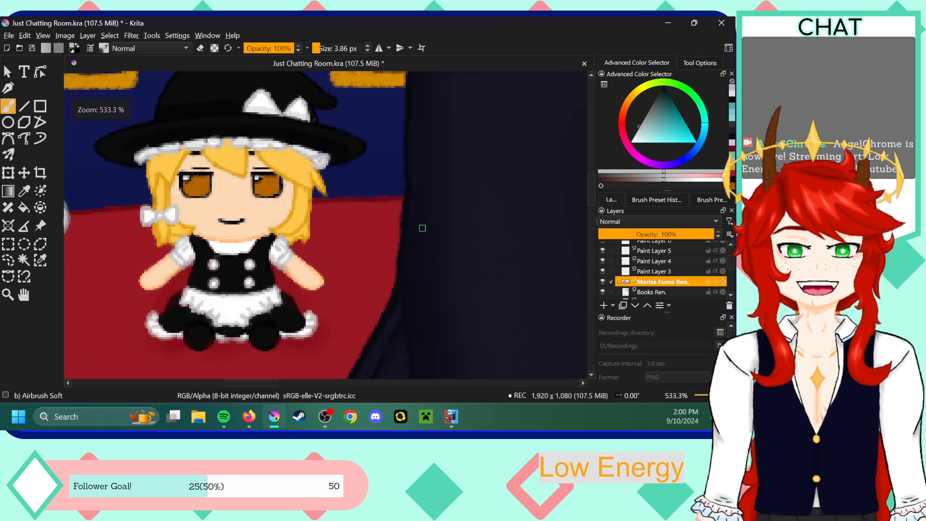
left_click_drag(268, 385, 257, 386)
key("ctrl+plus")
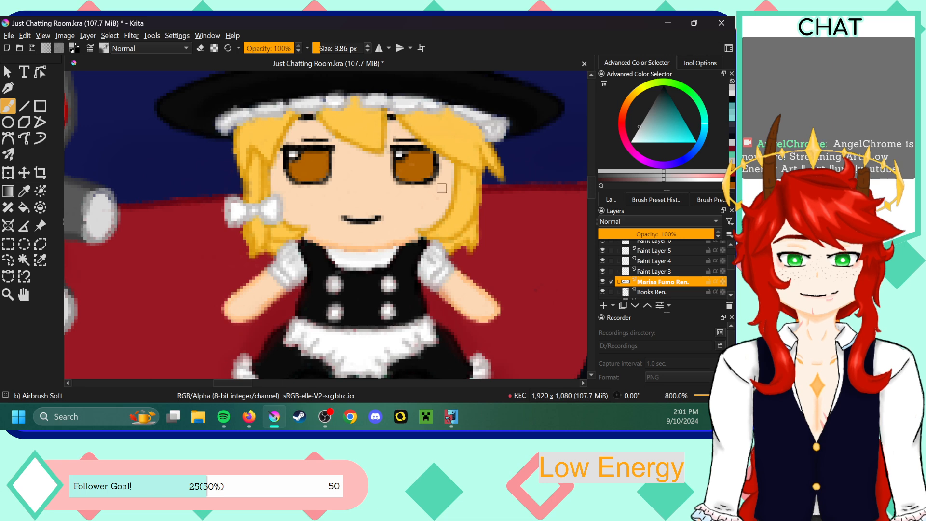
scroll(515, 223, "down", 2)
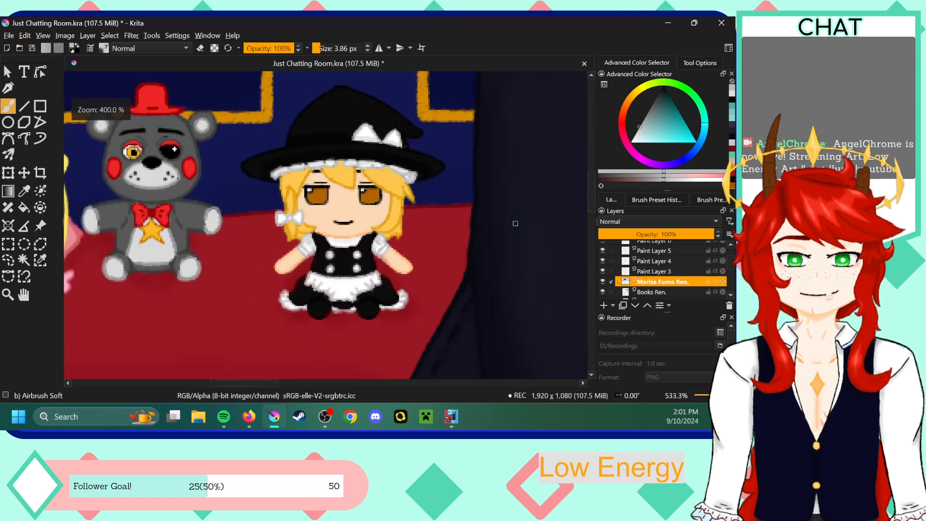
scroll(299, 247, "up", 1)
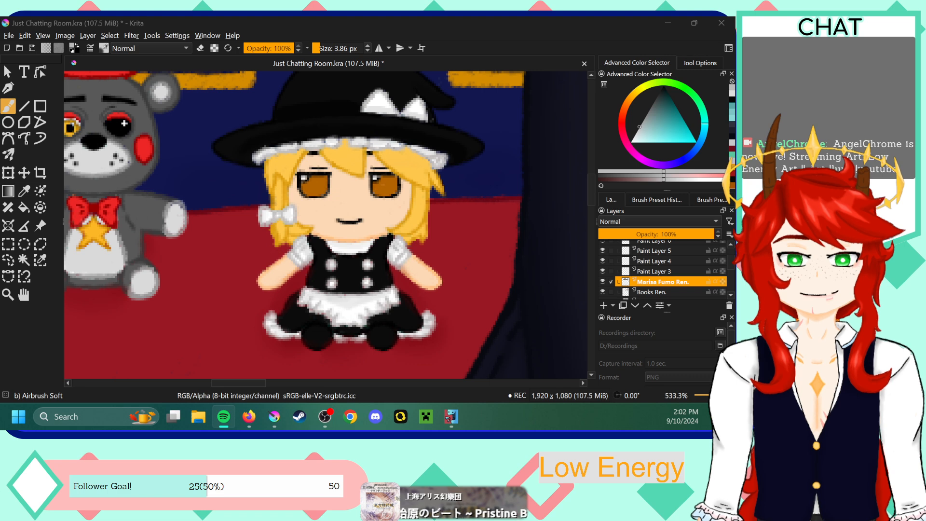
left_click(371, 105)
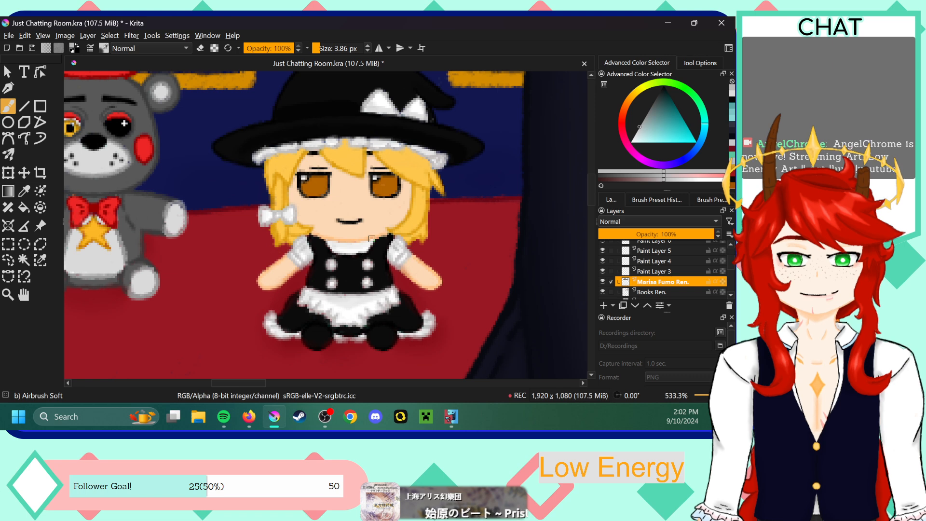
- Sample the Marisa plush's blonde hair colour, pick a deeper golden shade, and shade the hair with Airbrush Soft at 2.43 px
mouse_move(593, 182)
left_mouse_down()
mouse_move(595, 171)
mouse_move(594, 184)
left_mouse_up()
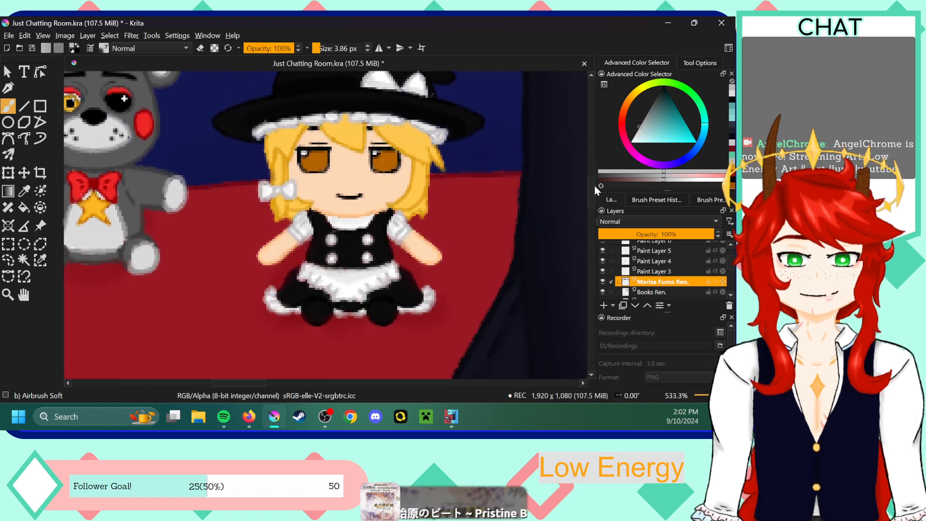
key("ctrl+plus")
left_click(24, 191)
left_click(276, 110)
left_click(10, 104)
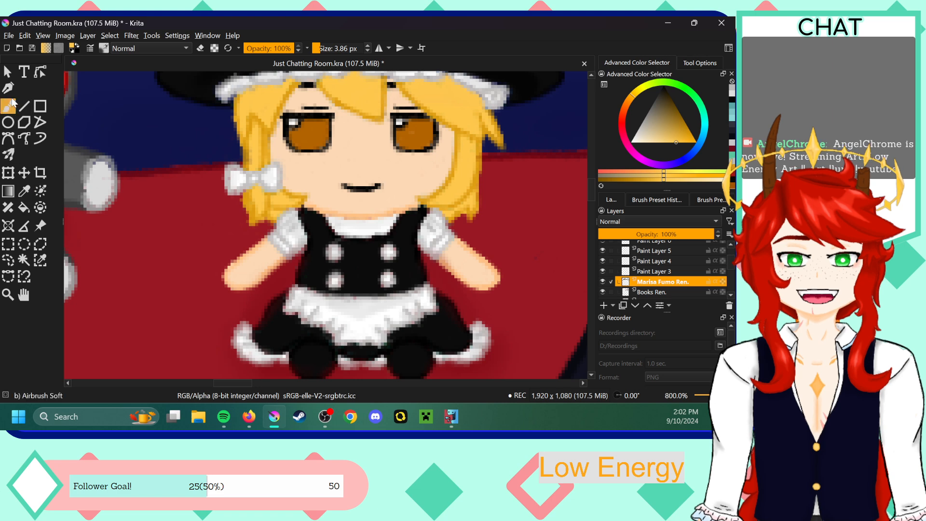
left_click(665, 200)
left_click(611, 200)
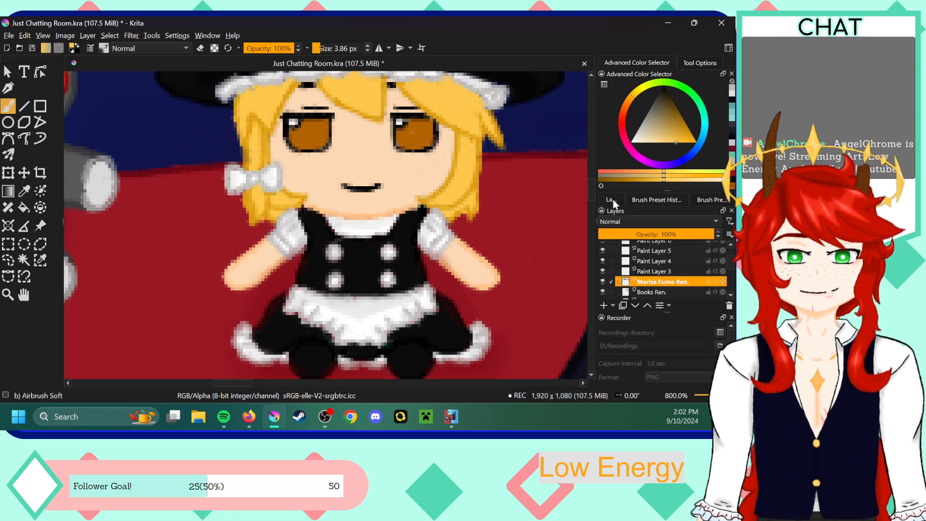
left_click(683, 139)
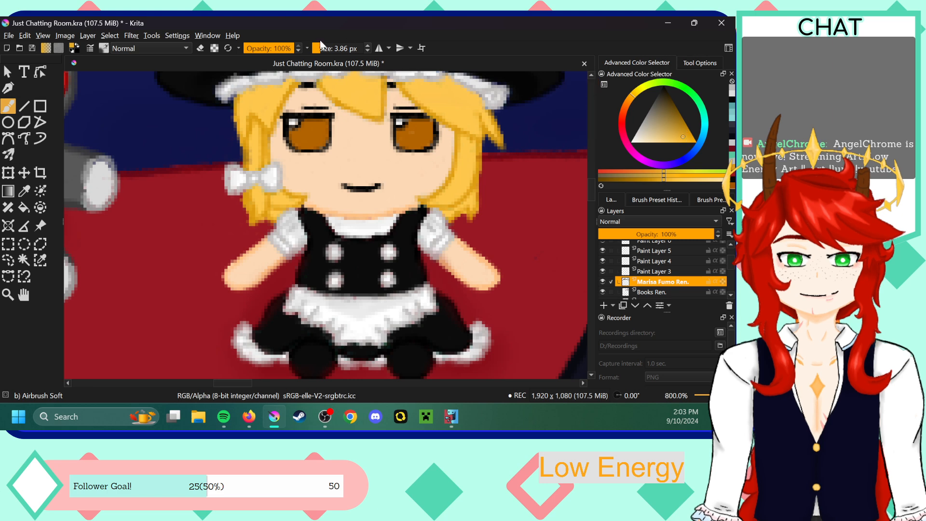
left_click_drag(321, 51, 318, 51)
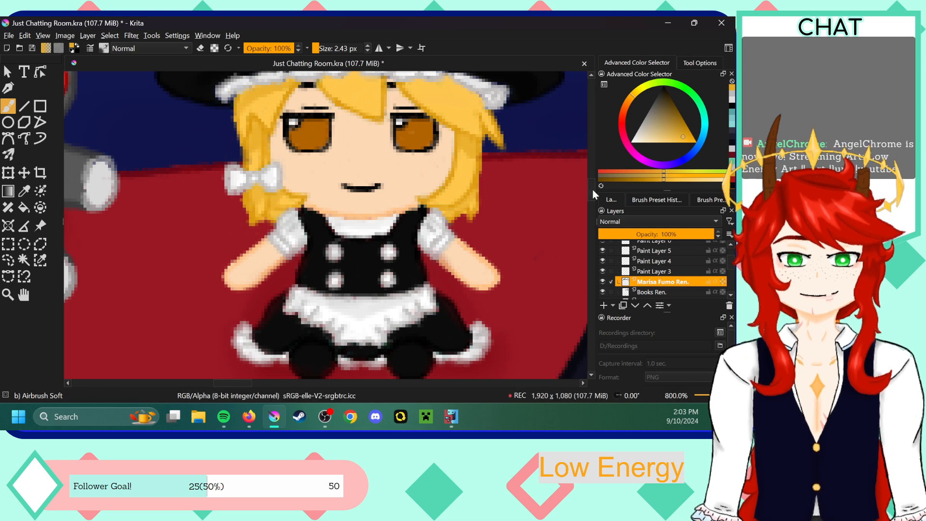
left_click_drag(591, 193, 592, 182)
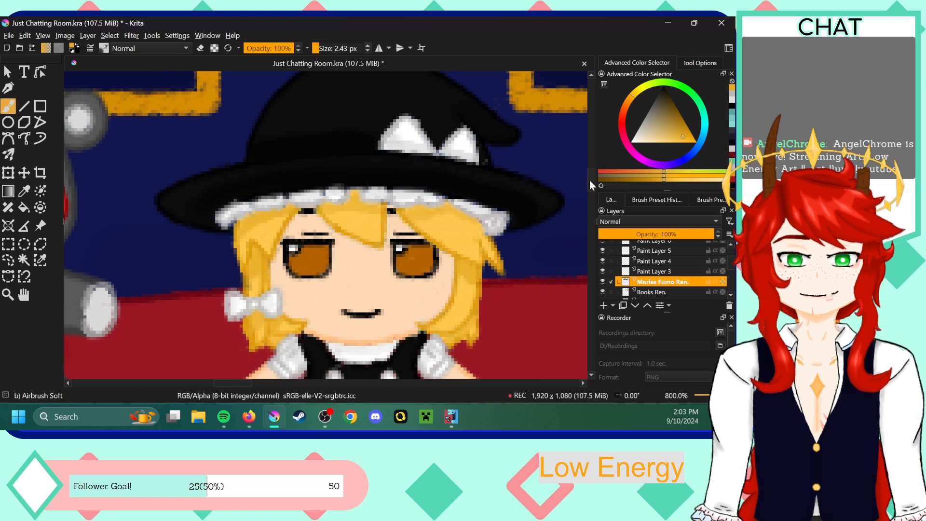
- Sample the skin colour from the Marisa plush's face, pick darker peach tones, and shade its face and arms
scroll(591, 181, "down", 3)
left_click(25, 195)
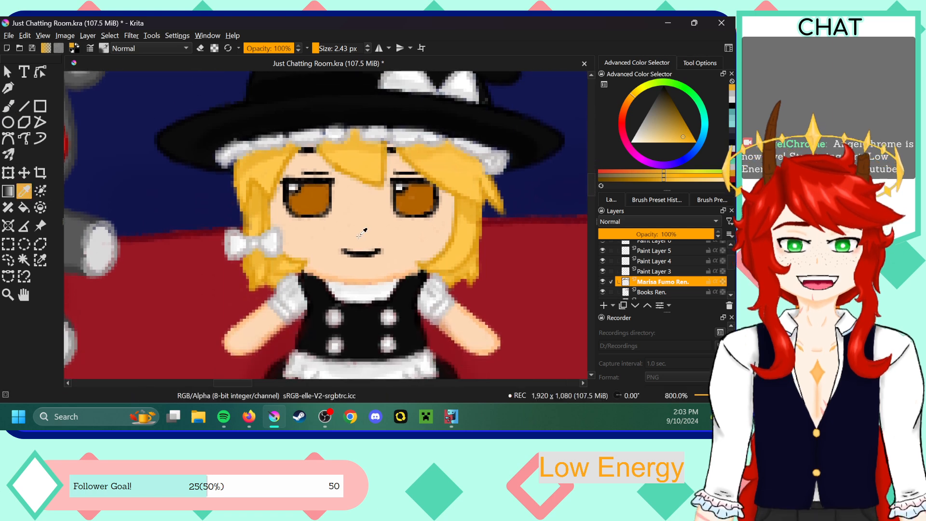
left_click(335, 220)
left_click(5, 106)
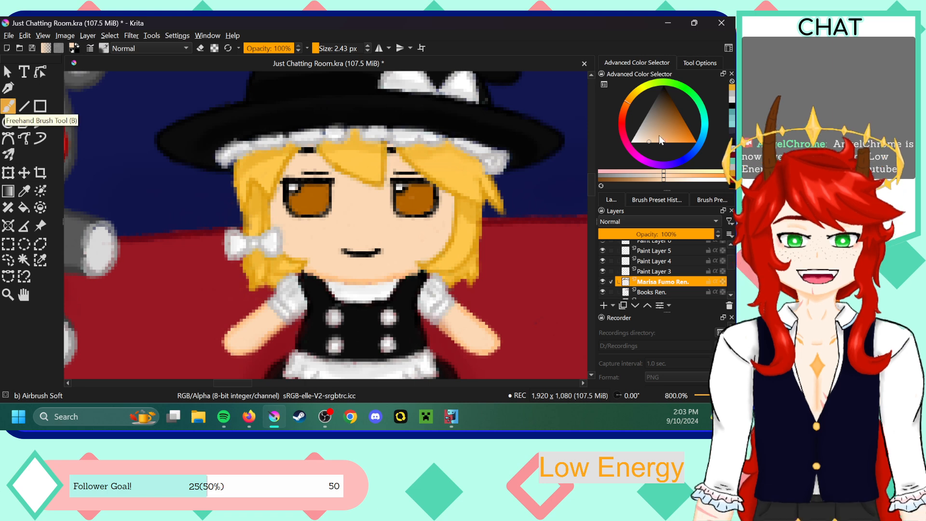
left_click(656, 138)
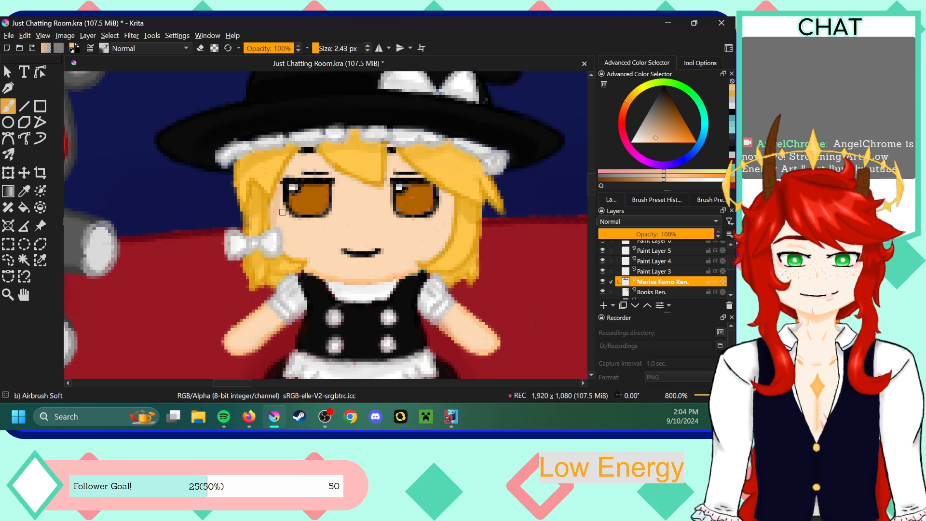
left_click(663, 139)
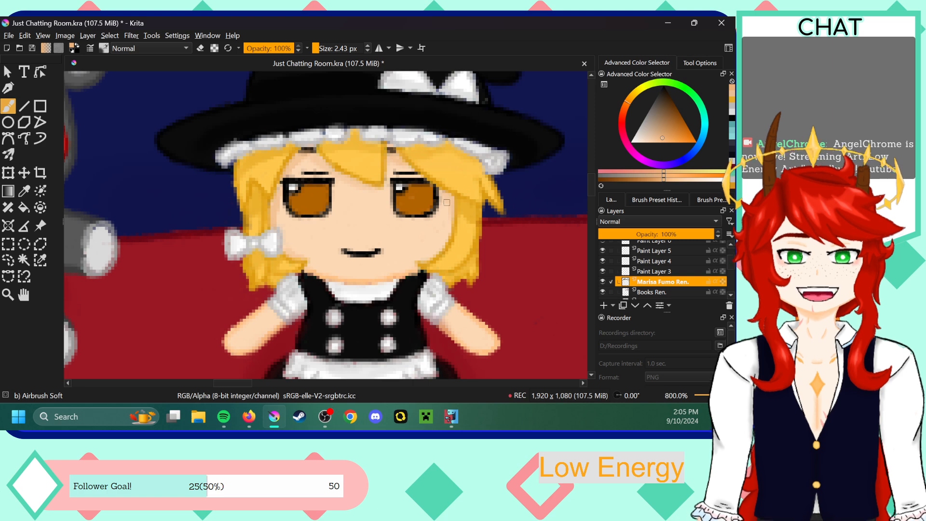
left_click_drag(591, 187, 591, 196)
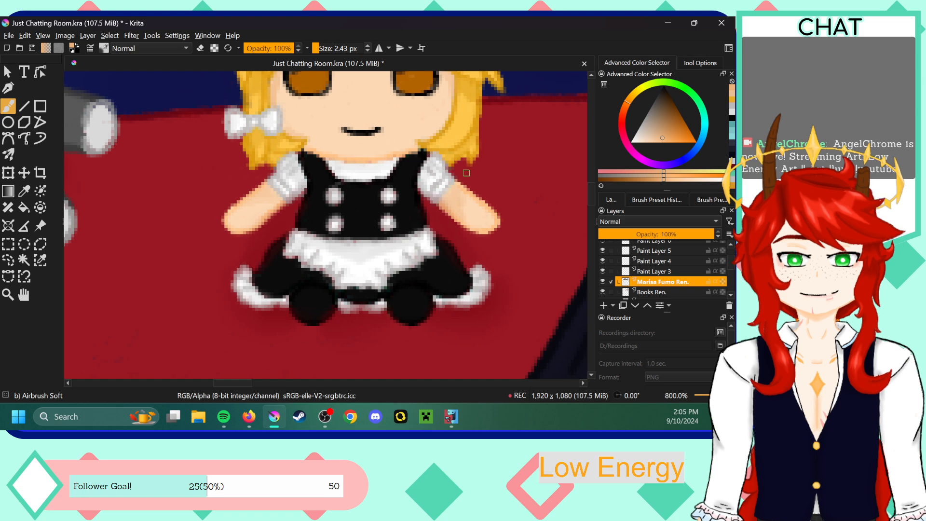
scroll(591, 185, "up", 3)
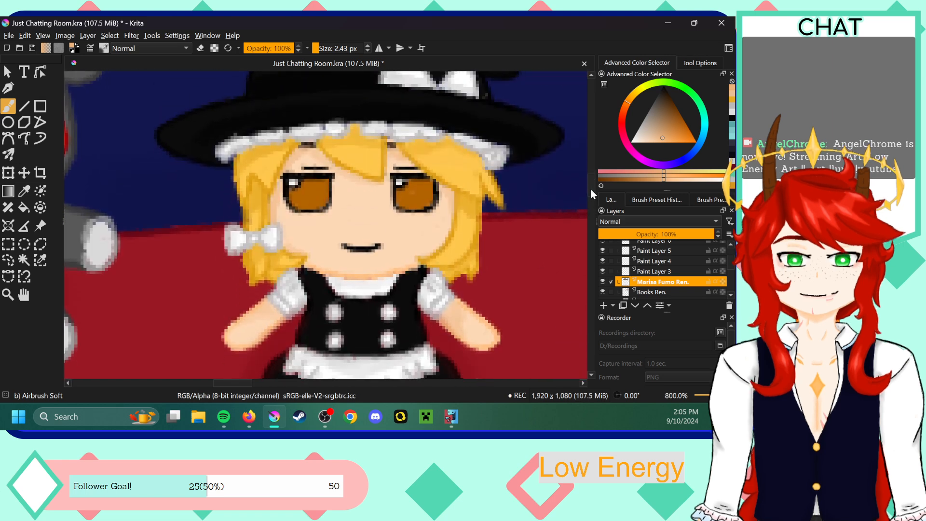
left_click_drag(591, 189, 592, 186)
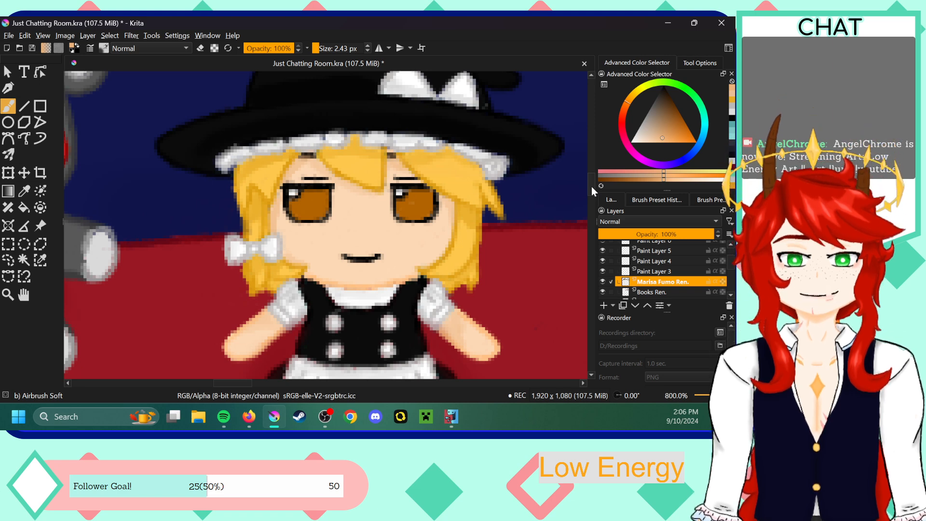
- Smooth the shading on the Marisa plush with the Blender Blur brush at 2.05 px
left_click(657, 199)
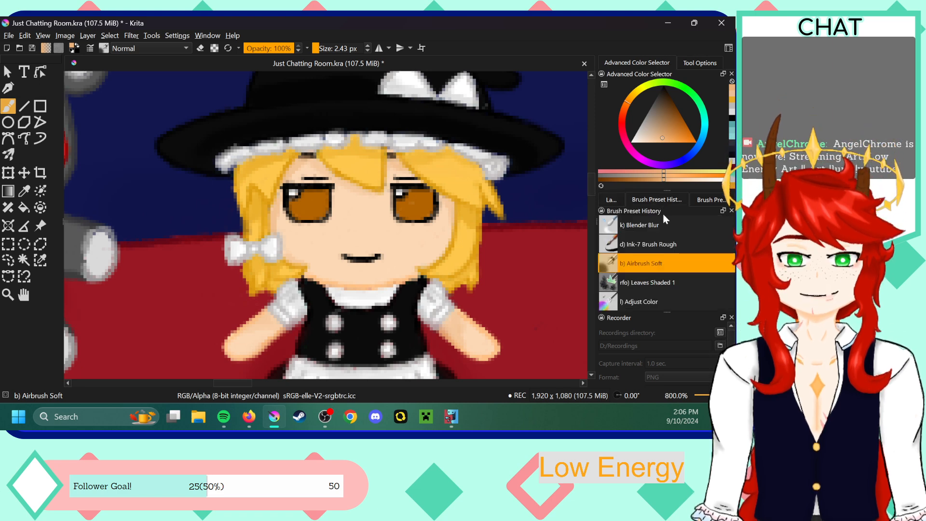
left_click(603, 225)
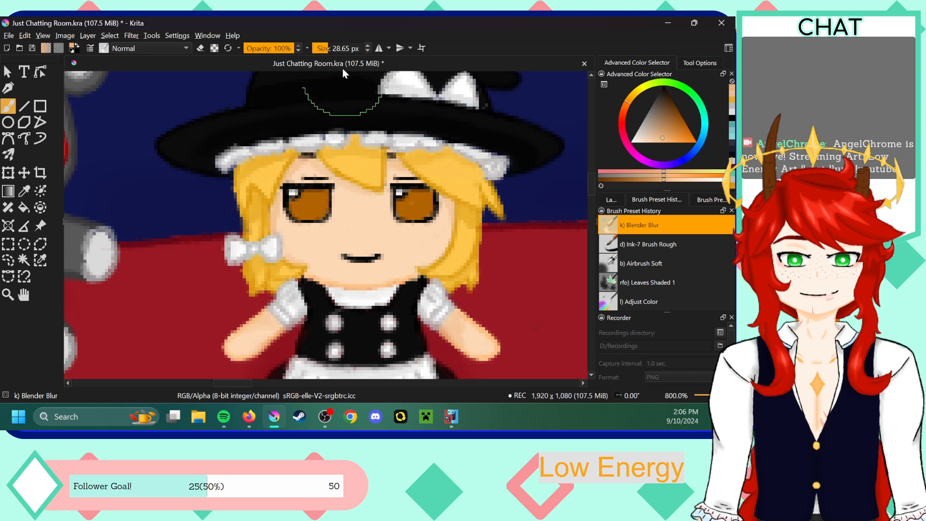
left_click(323, 49)
left_click_drag(323, 49, 316, 49)
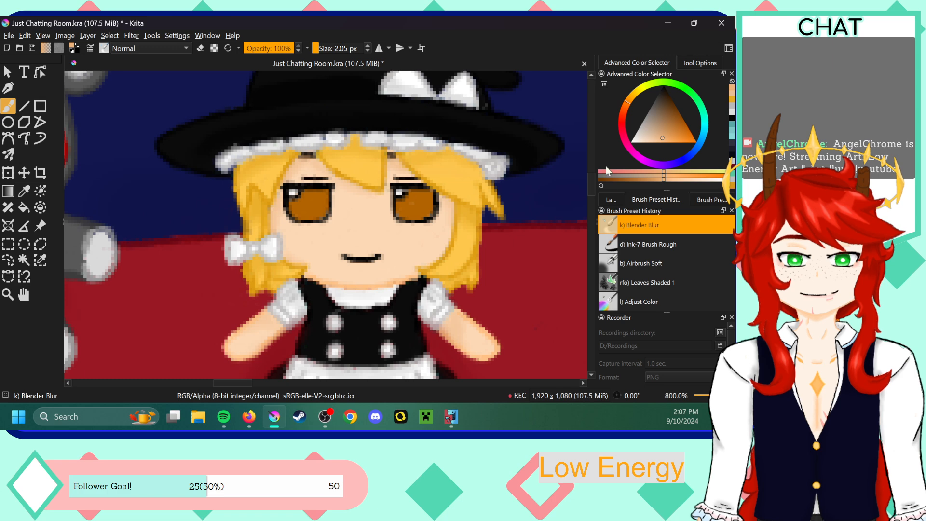
scroll(429, 310, "up", 3)
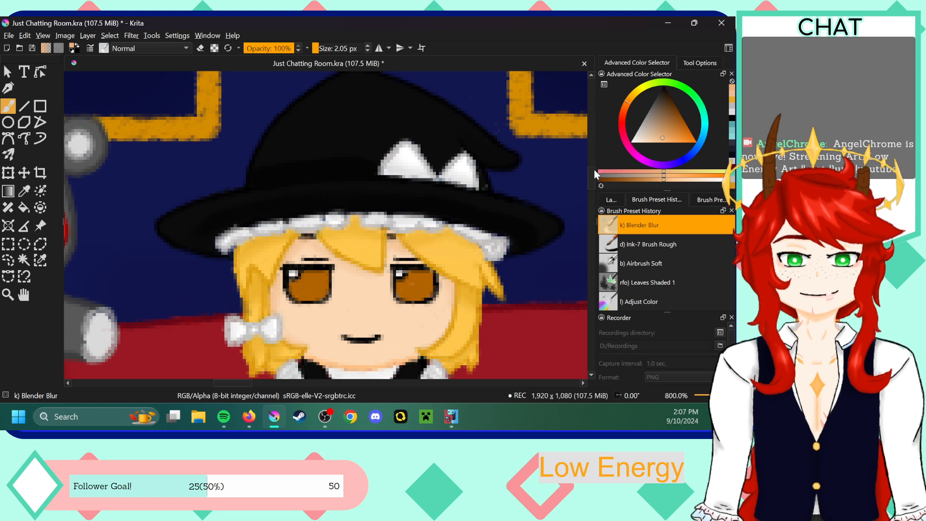
left_click_drag(591, 175, 592, 190)
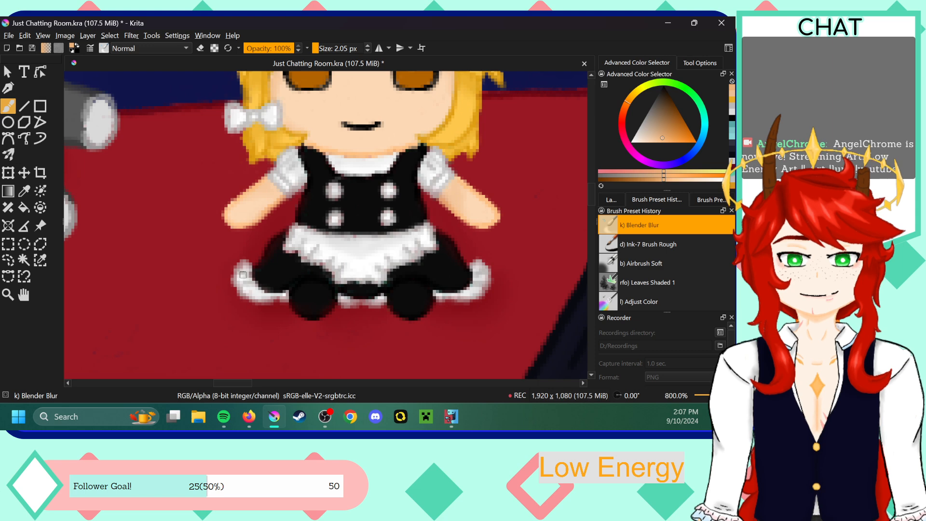
scroll(592, 184, "up", 10)
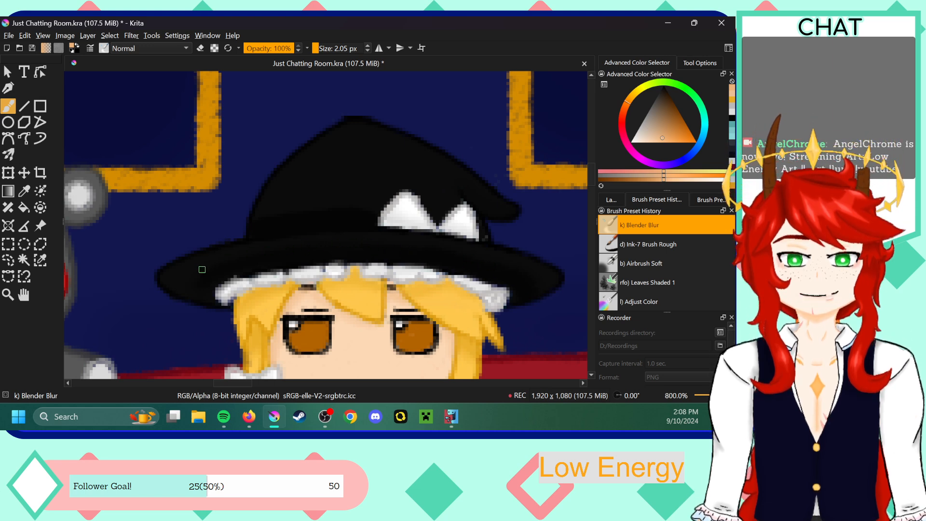
- Enlarge the Blender Blur brush to 7.31 px and blend the shading on the black witch hat
scroll(375, 236, "down", 1)
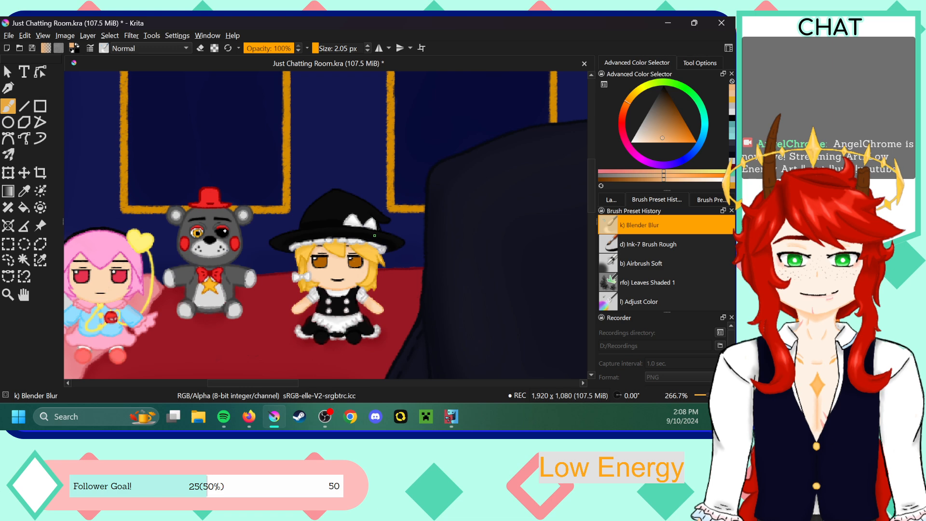
scroll(374, 235, "up", 3)
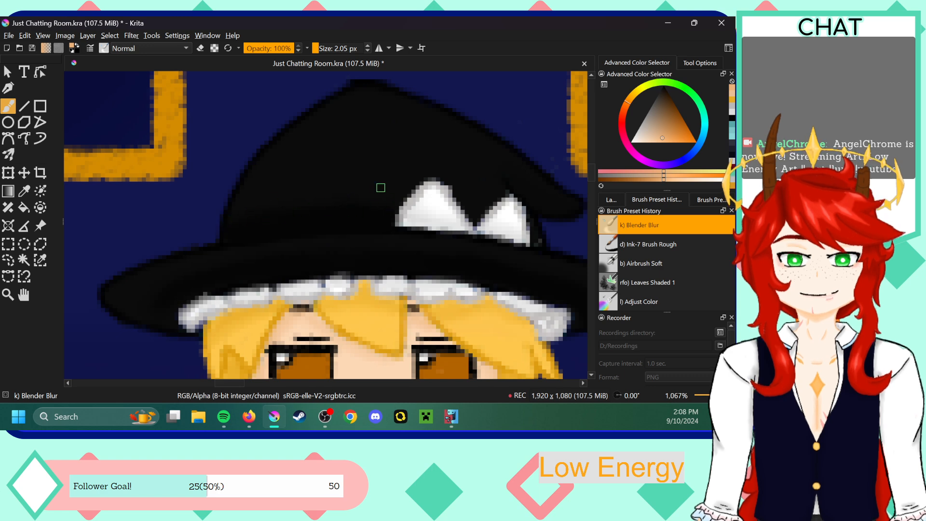
left_click(322, 49)
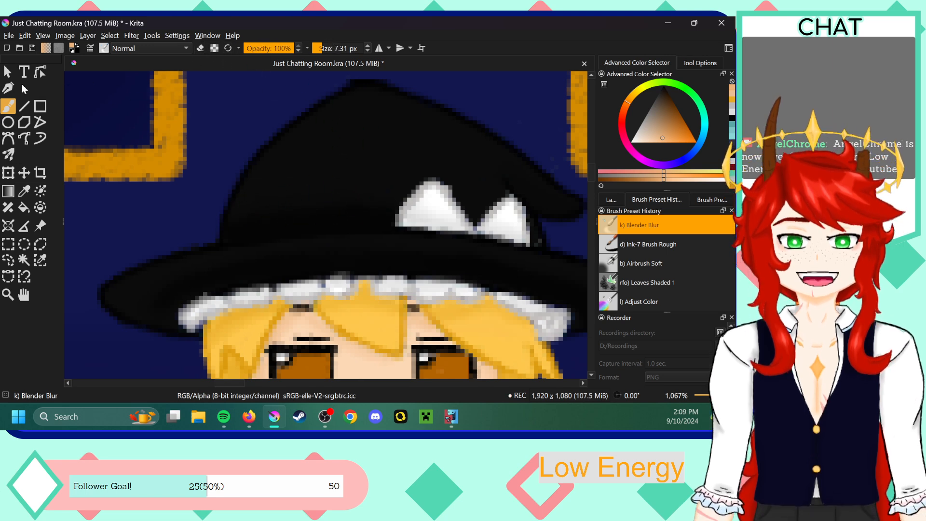
- Touch up the witch hat with Ink-7 Brush Rough in eraser mode at 2.86 px, and return to Blender Blur at 2.86 px
left_click(650, 245)
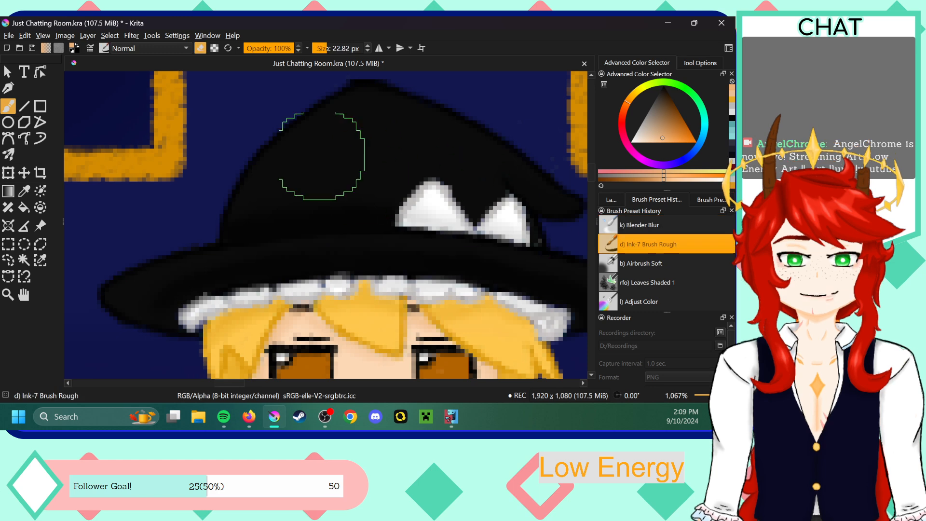
left_click_drag(330, 49, 319, 48)
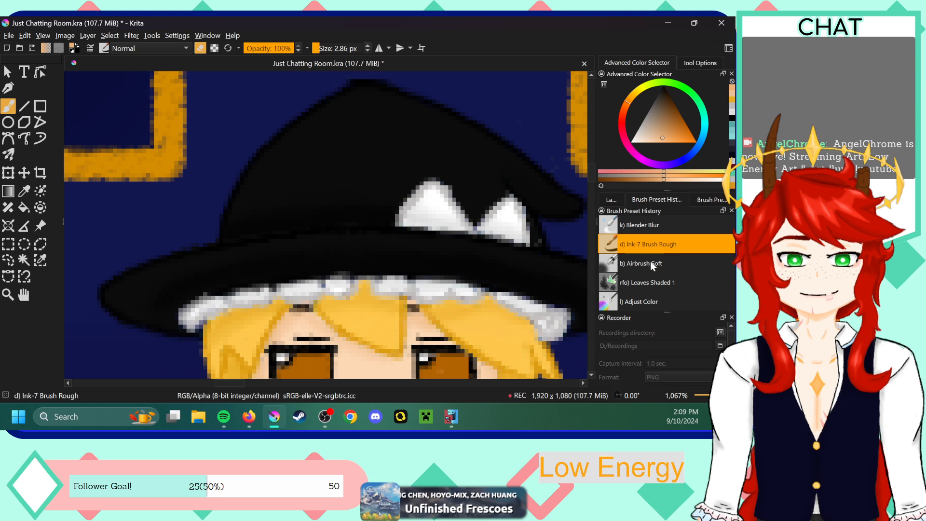
left_click(654, 224)
left_click(320, 49)
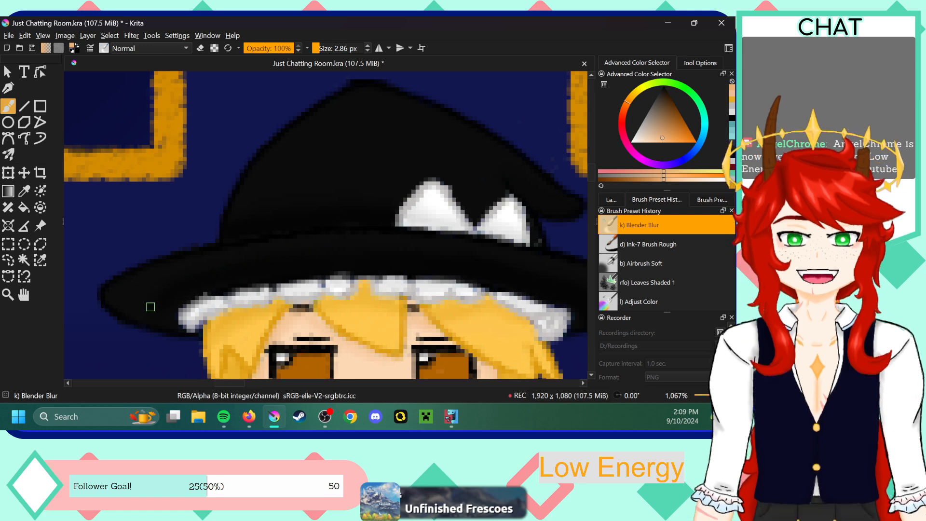
- Examine the shaded Marisa plush beside the other plushies and within the whole room illustration
key("ctrl+minus")
key("ctrl+minus")
key("ctrl+minus")
key("ctrl+minus")
key("ctrl+minus")
key("ctrl+minus")
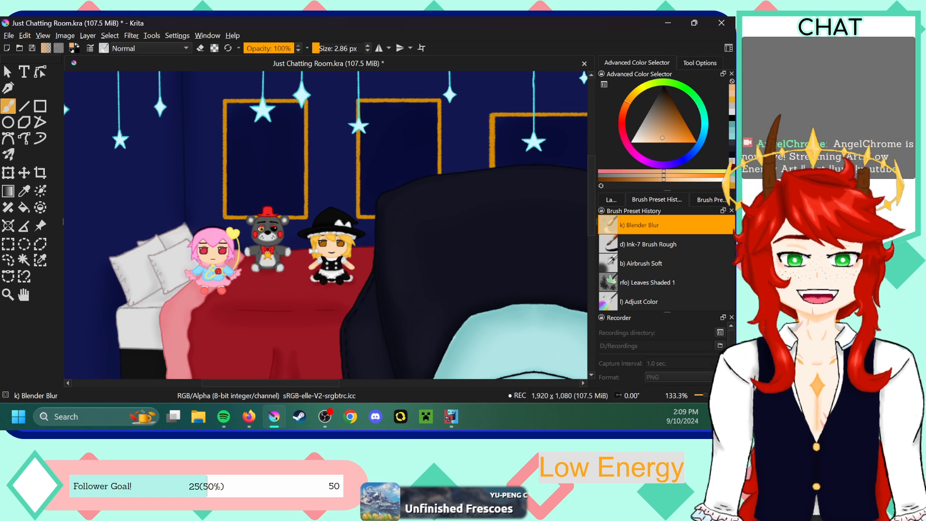
key("ctrl+plus")
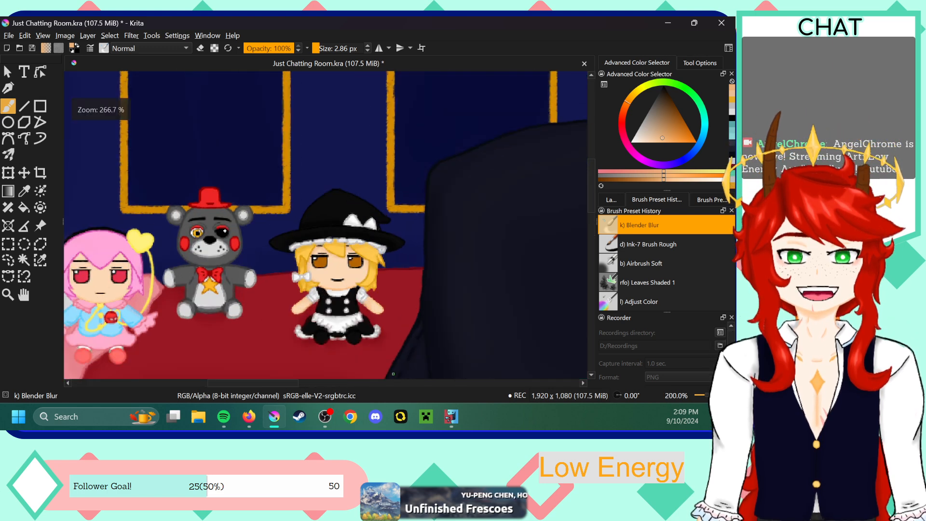
key("ctrl+minus")
key("ctrl+minus")
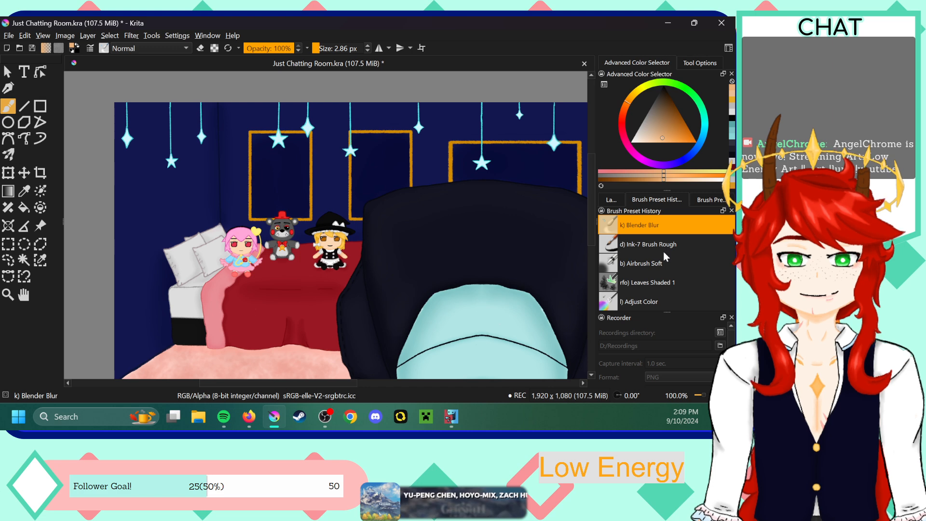
key("ctrl+minus")
key("ctrl+minus")
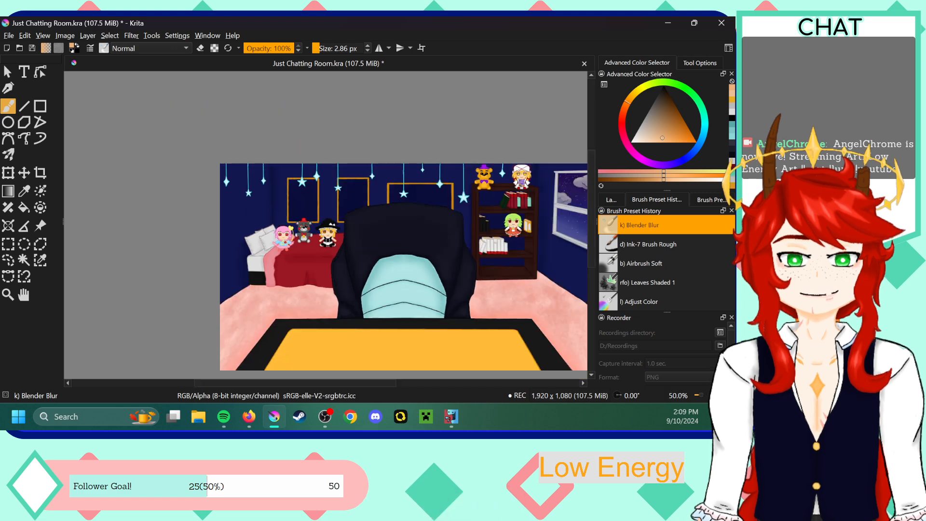
left_click_drag(394, 385, 443, 384)
key("ctrl+plus")
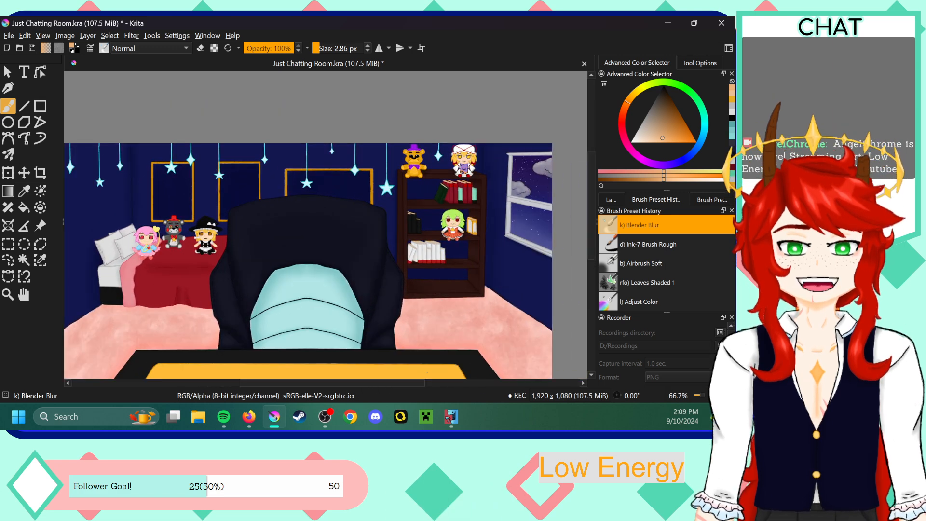
left_click_drag(594, 173, 595, 192)
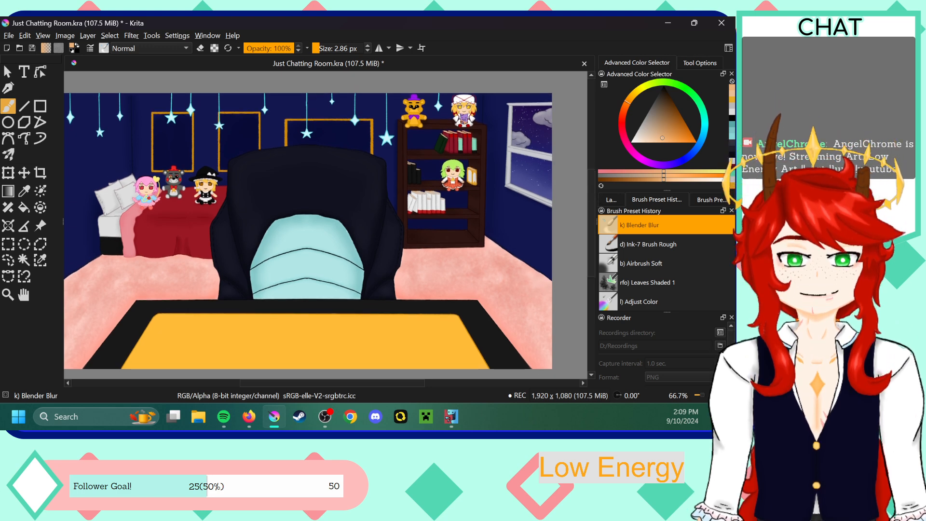
- Switch from Blender Blur to the Airbrush Soft brush at 2.43 px for shading the plushies on the bed
left_click_drag(385, 384, 318, 380)
key("ctrl+plus")
key("ctrl+plus")
key("ctrl+plus")
key("ctrl+plus")
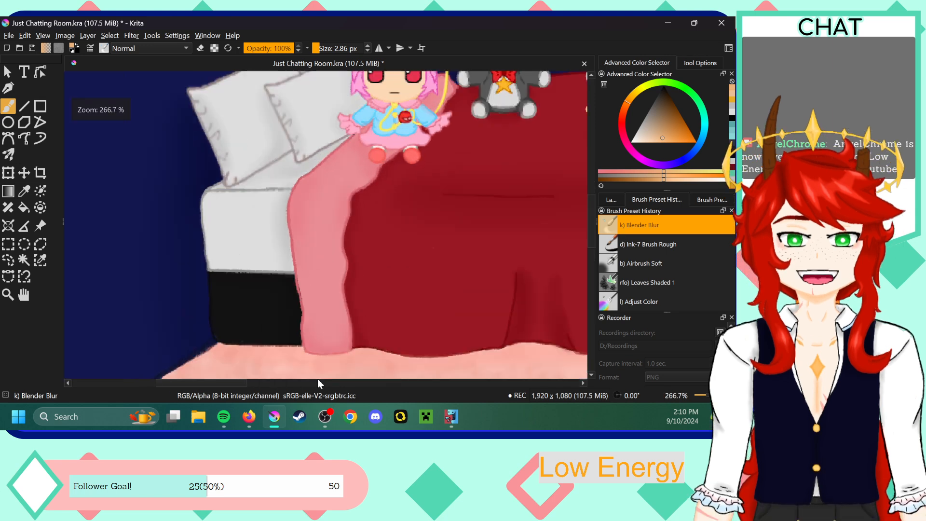
scroll(317, 379, "up", 5)
left_click_drag(236, 383, 272, 383)
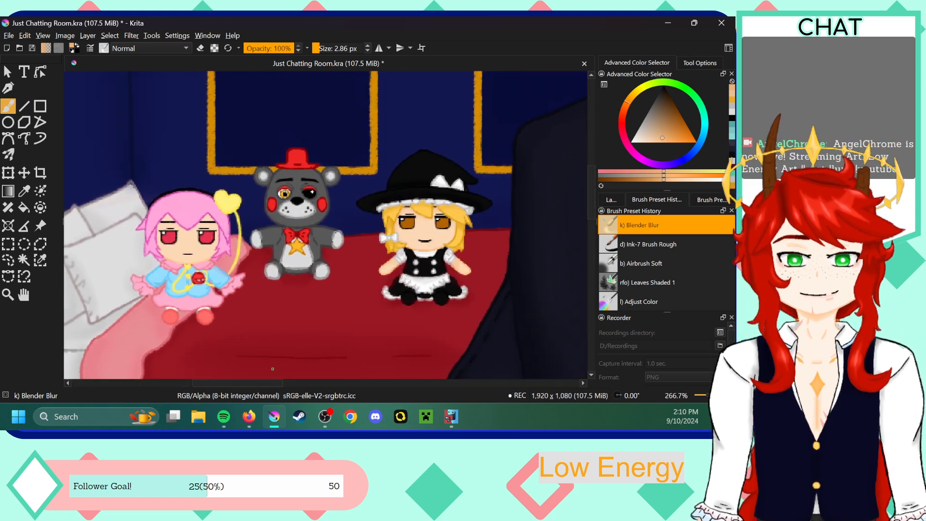
left_click(654, 246)
left_click(643, 261)
- Make Paint Layer 3, directly above the Marisa Fumo Ren. layer, the active layer
left_click(626, 199)
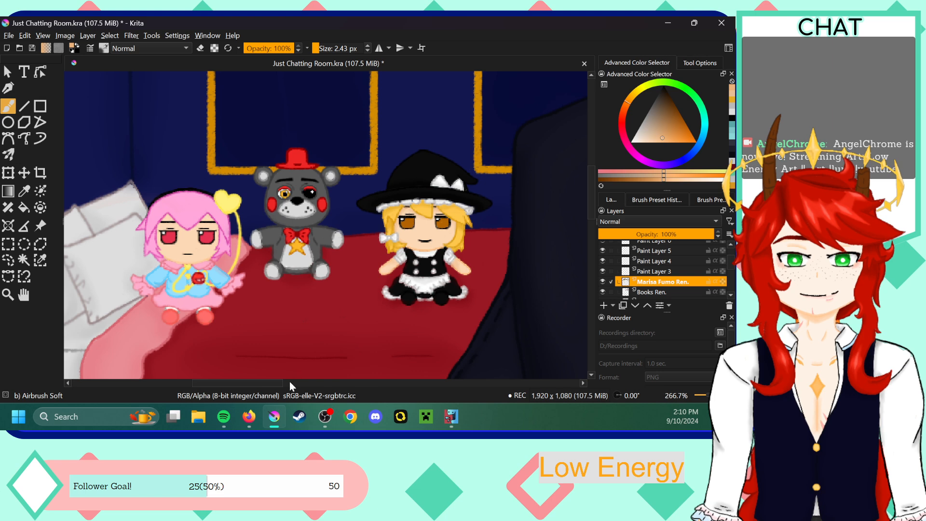
left_click_drag(278, 384, 262, 385)
left_click(660, 271)
- Sample the pink hair of the plush beside the pillows, pick a darker pink, and shade the hair with Airbrush Soft
key("ctrl+plus")
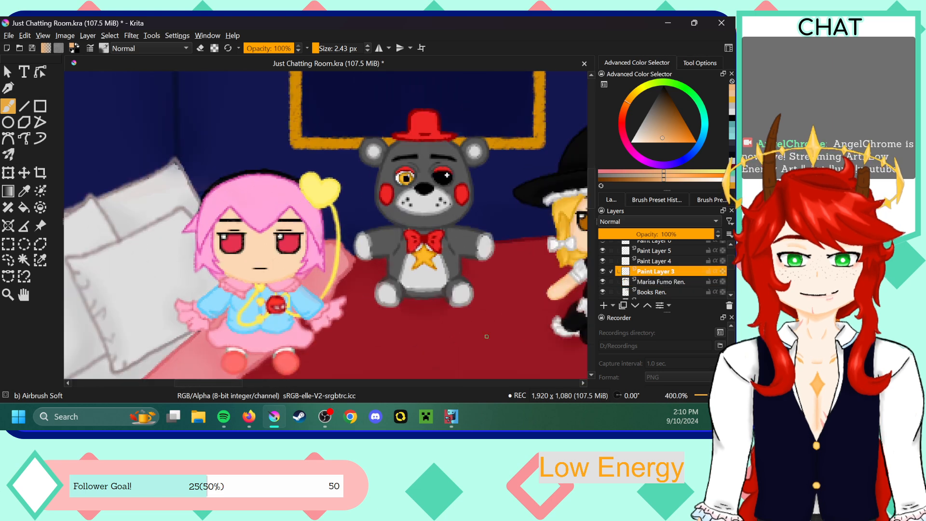
left_click_drag(592, 179, 591, 183)
key("ctrl+plus")
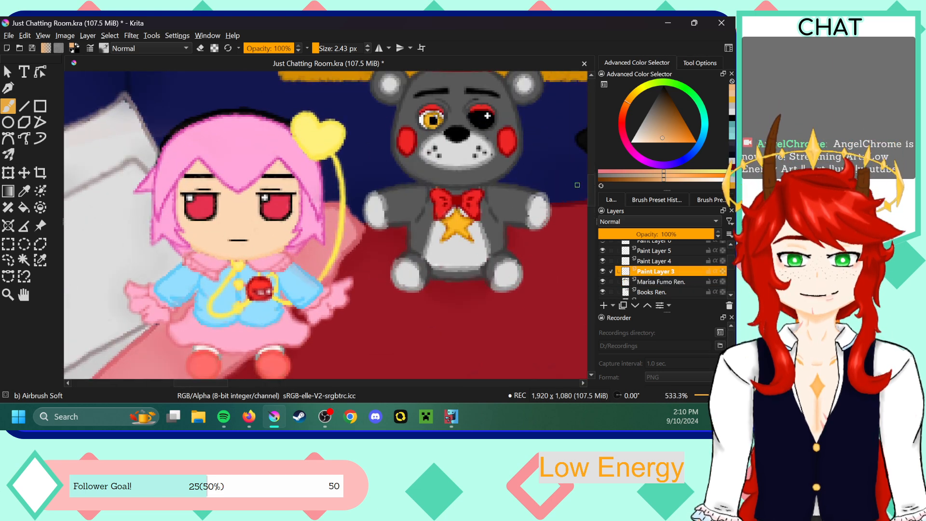
left_click_drag(216, 382, 196, 380)
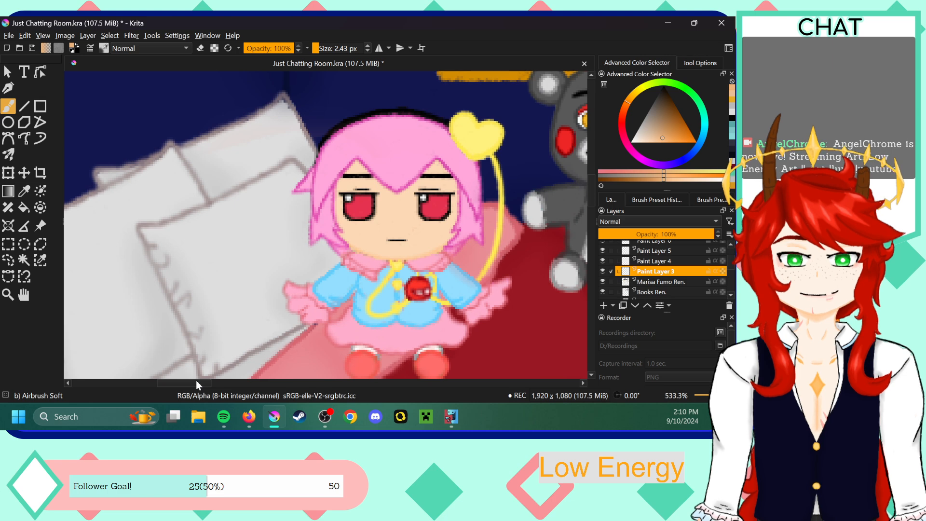
left_click(24, 191)
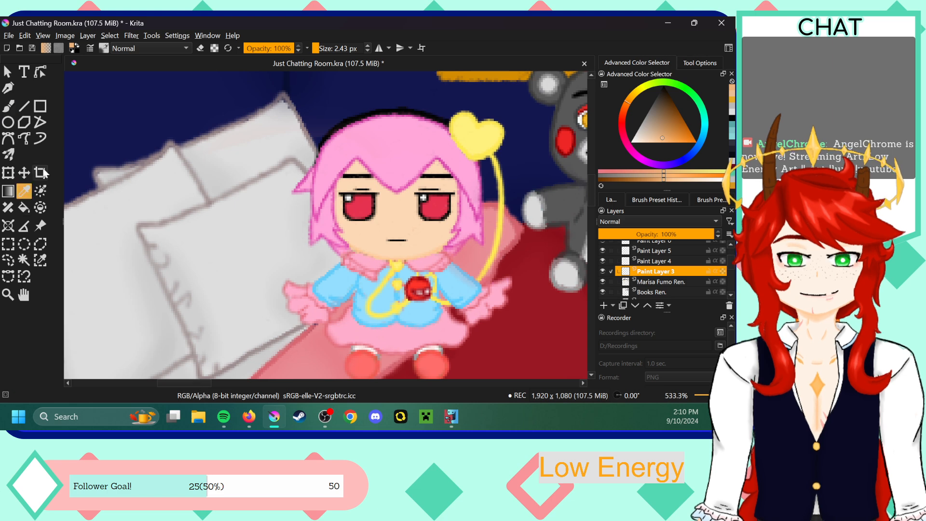
left_click(385, 135)
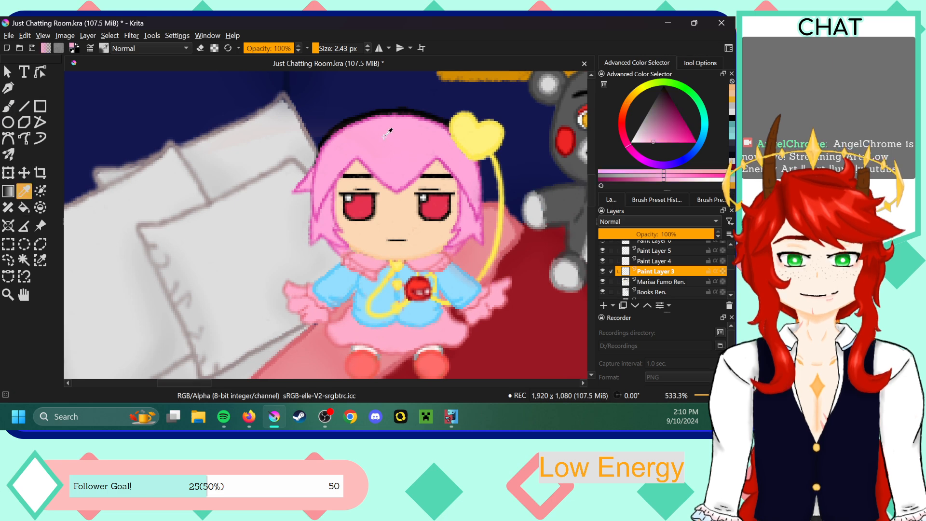
key("b")
left_click(659, 139)
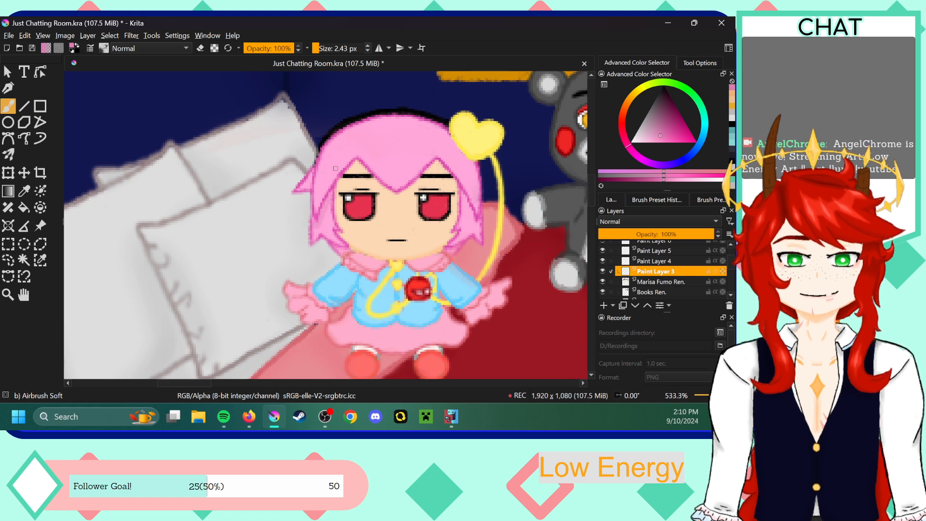
left_click(667, 137)
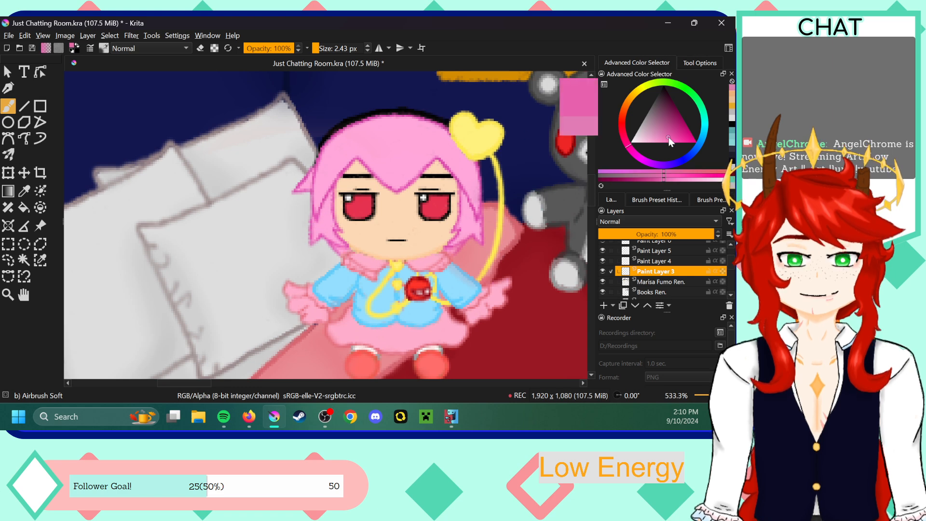
left_click_drag(326, 205, 317, 226)
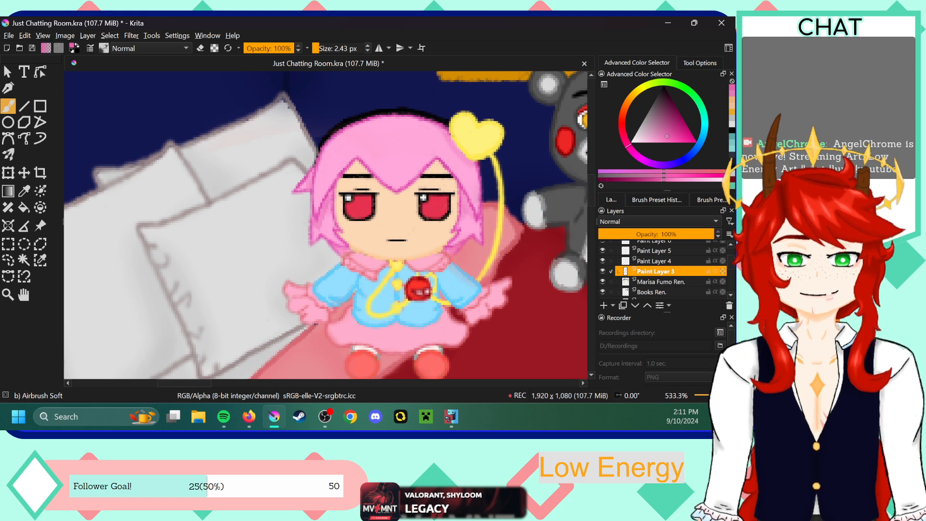
- Sample the light pink of the plush's outfit, pick a darker shade, and shade the collar, ruffled cuffs and skirt
key("p")
left_click(369, 236)
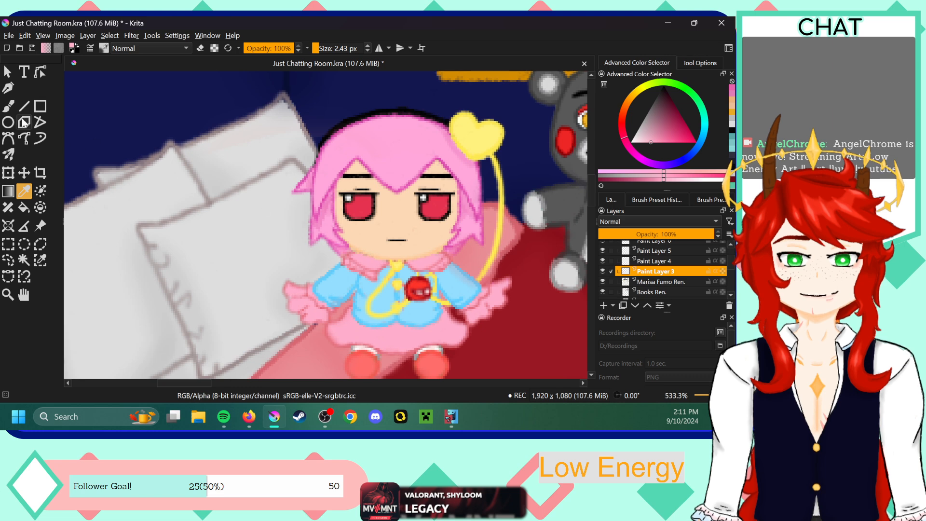
left_click(16, 105)
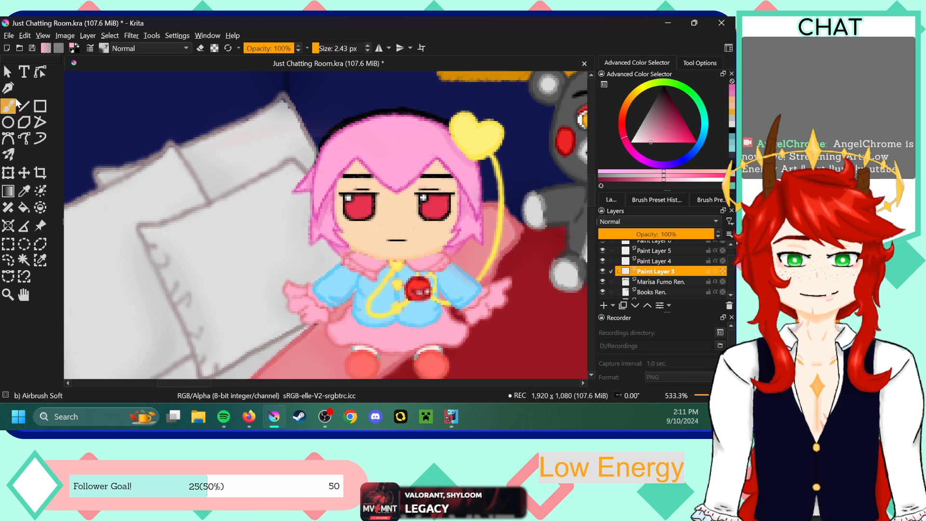
left_click(660, 138)
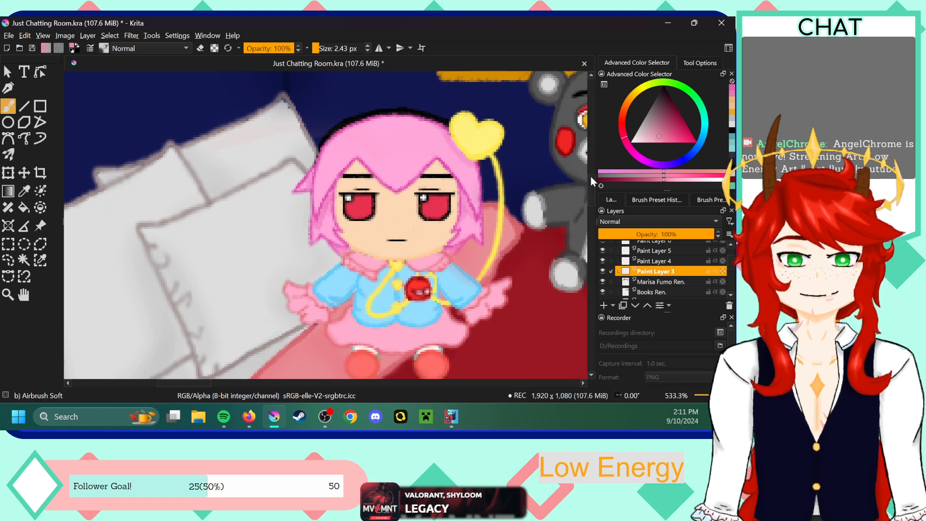
scroll(593, 184, "down", 3)
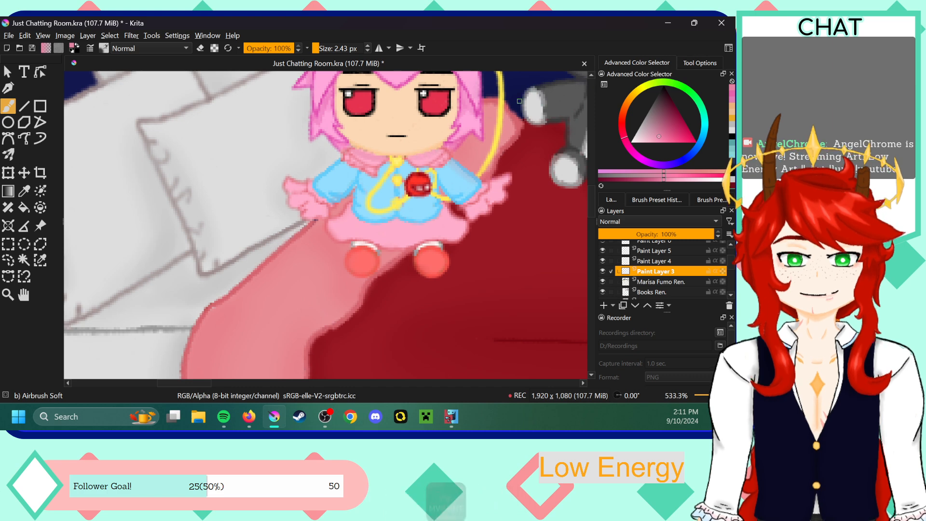
scroll(590, 195, "up", 1)
left_click_drag(590, 195, 590, 189)
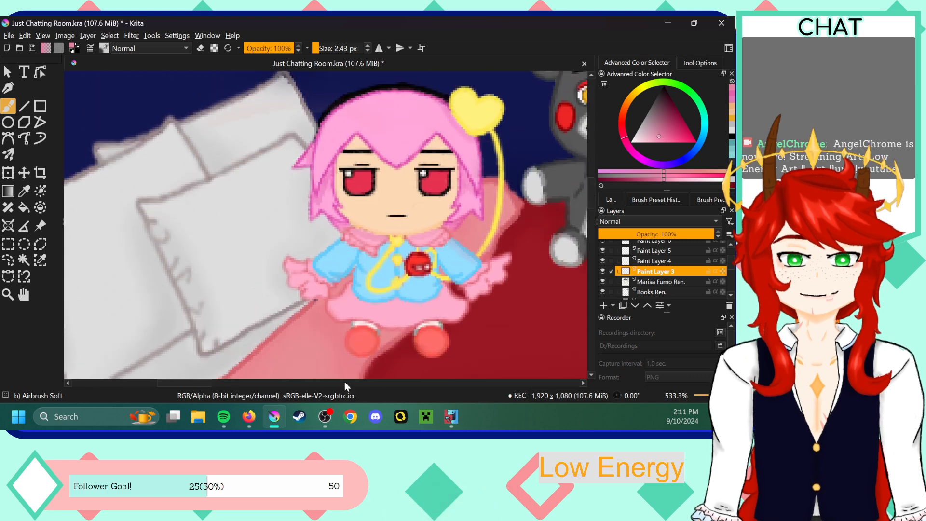
left_click_drag(199, 383, 209, 383)
scroll(326, 225, "up", 1)
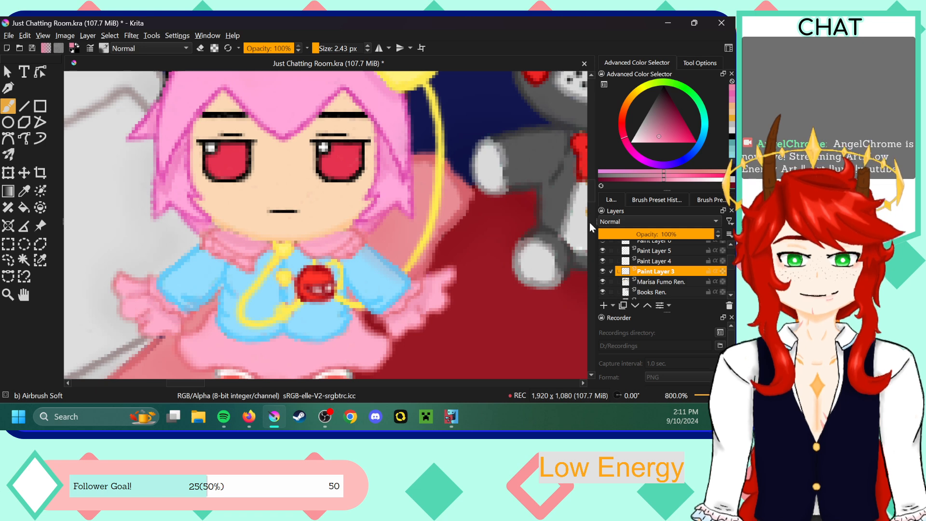
left_click_drag(592, 194, 590, 201)
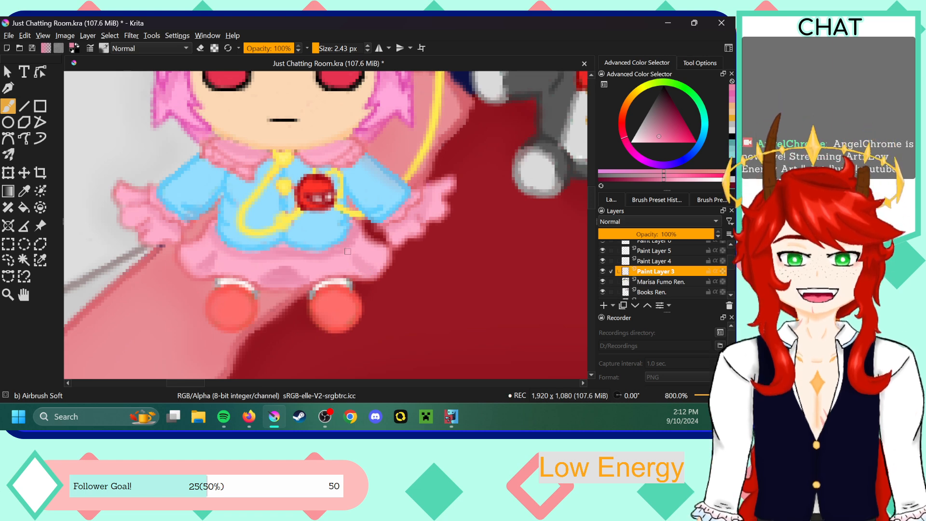
- Blend the shading on the plush's pink skirt with the Blender Blur brush at 2.86 px
left_click(652, 201)
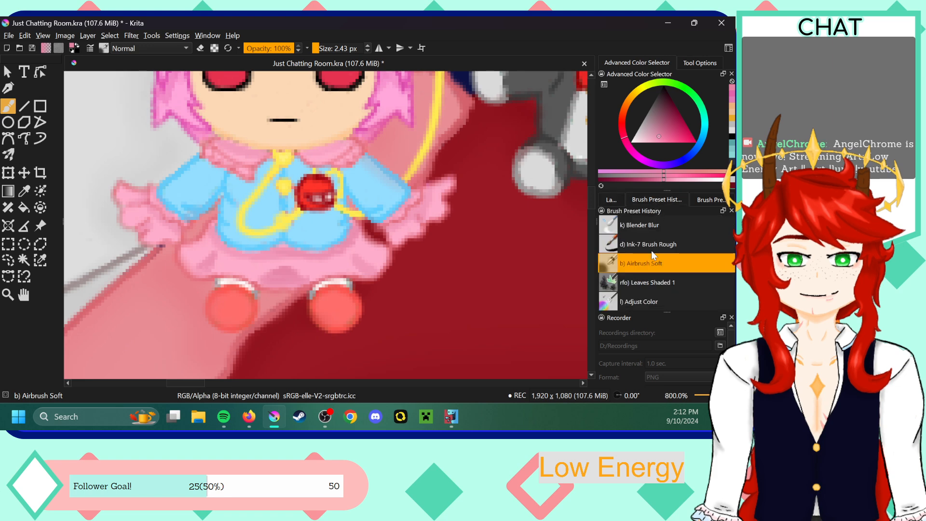
left_click(641, 226)
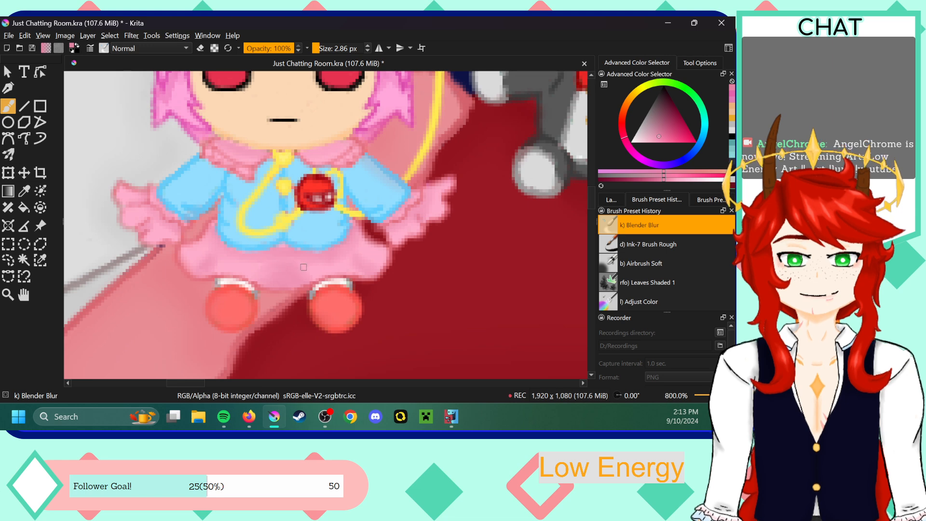
scroll(299, 269, "down", 2, "ctrl")
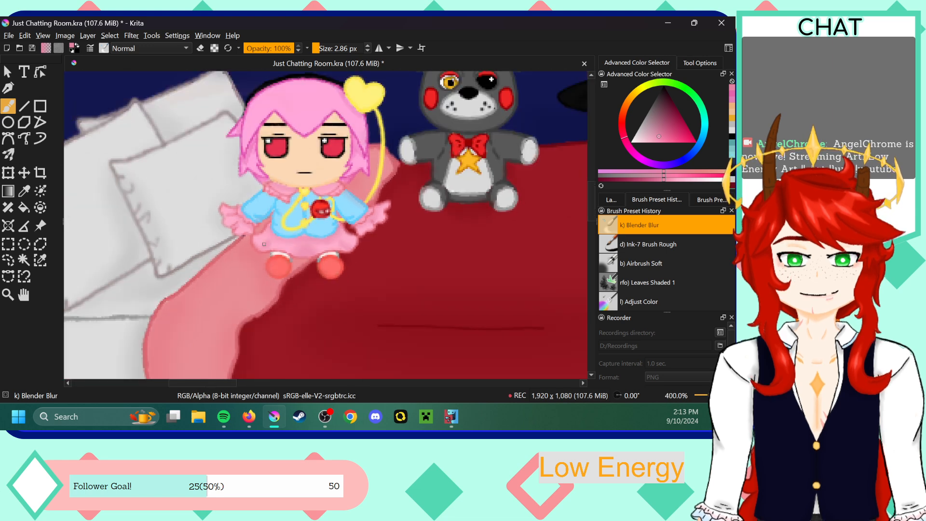
scroll(270, 242, "up", 2, "ctrl")
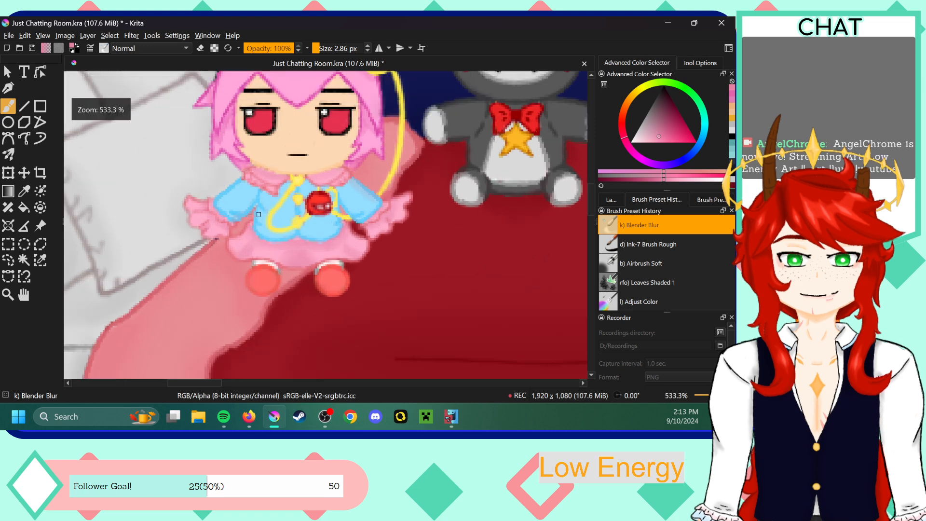
- Sample the light blue of the plush's shirt and shade the shirt and sleeves in a darker blue with Airbrush Soft
left_click(646, 263)
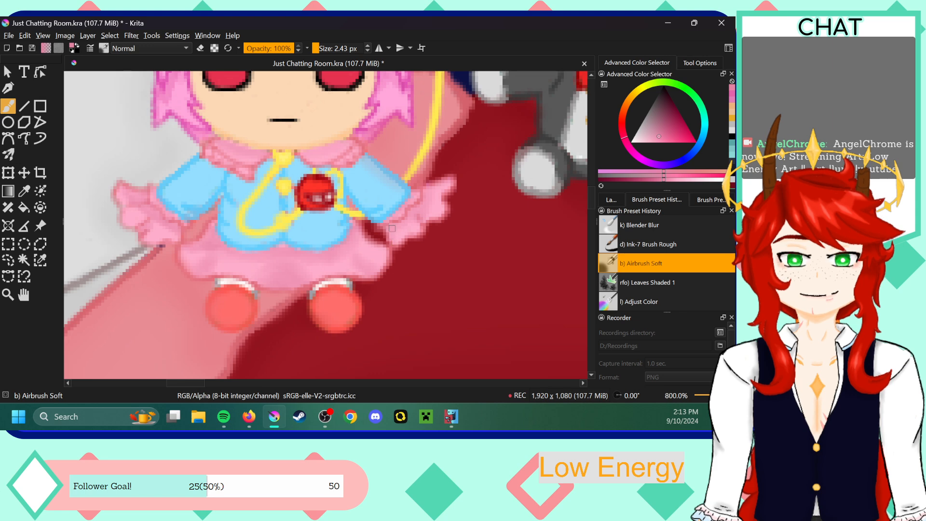
left_click(24, 192)
left_click(254, 186)
left_click(7, 107)
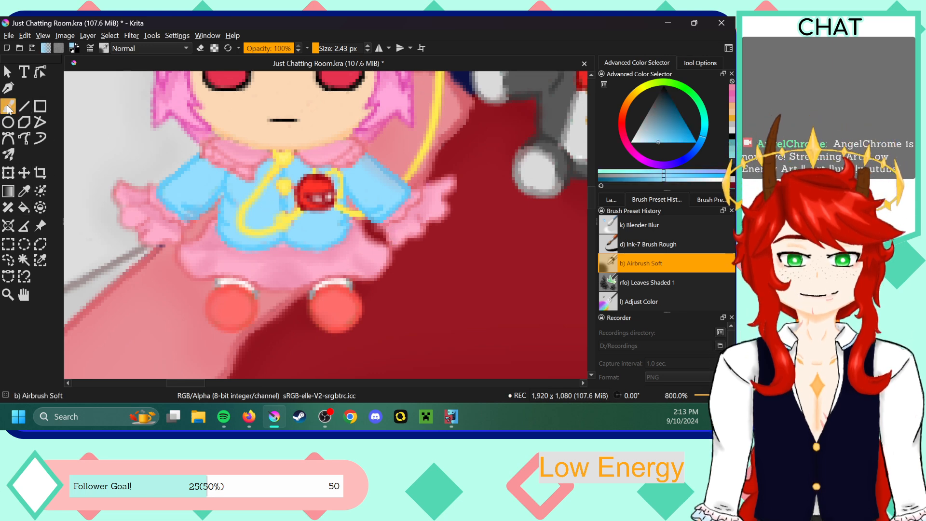
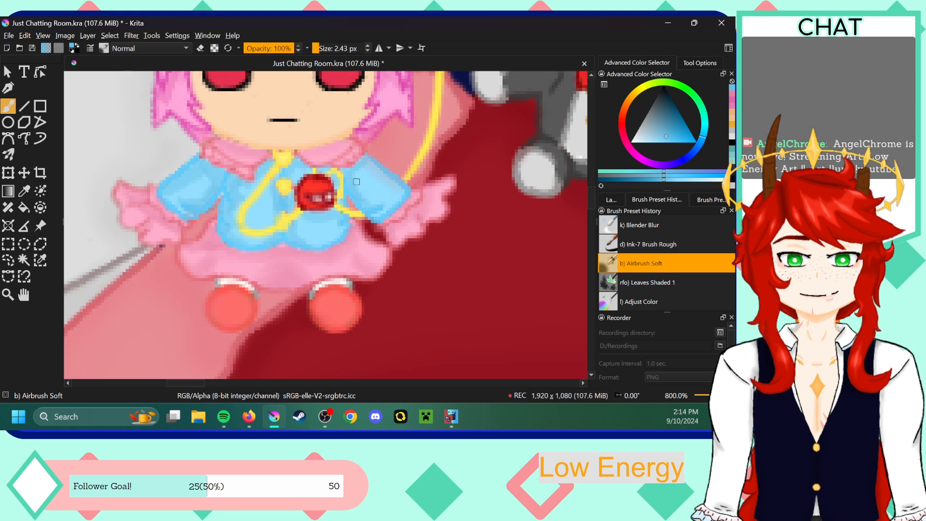
key("e")
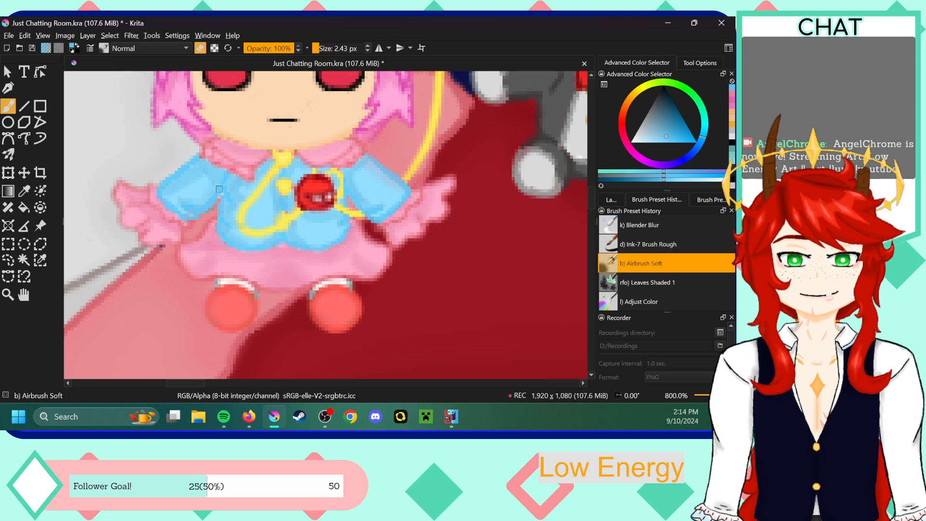
left_click(202, 46)
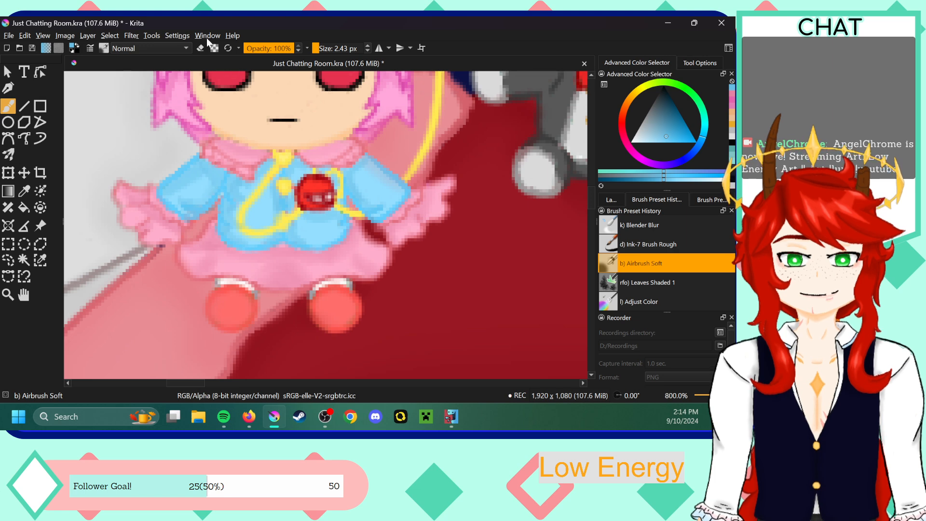
- Shade the plush's white socks in light gray with Ink-7 Brush Rough at 2.86 px, with eraser mode off
left_click(650, 225)
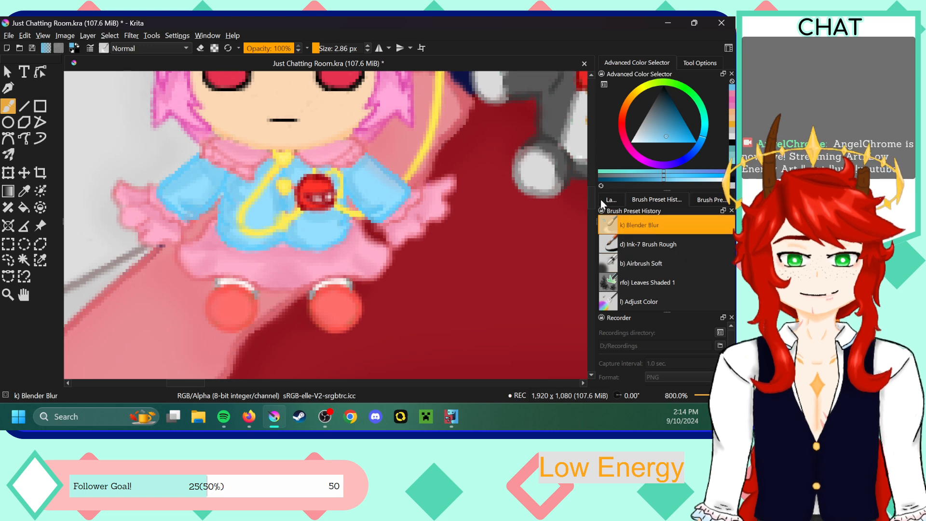
left_click(653, 251)
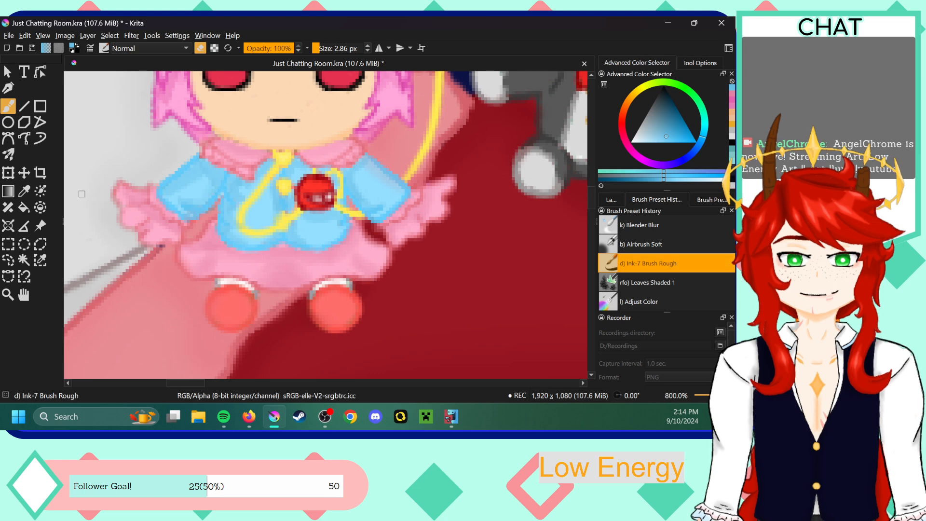
left_click(639, 129)
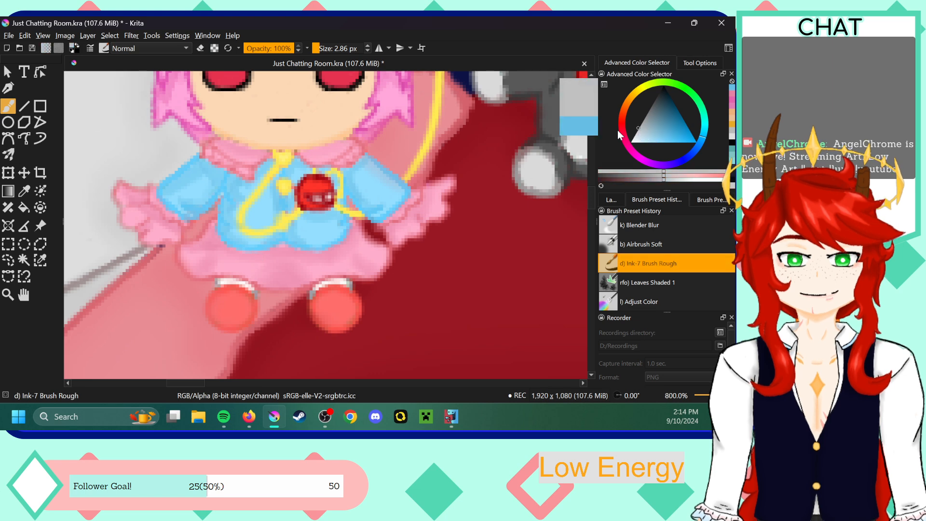
key("e")
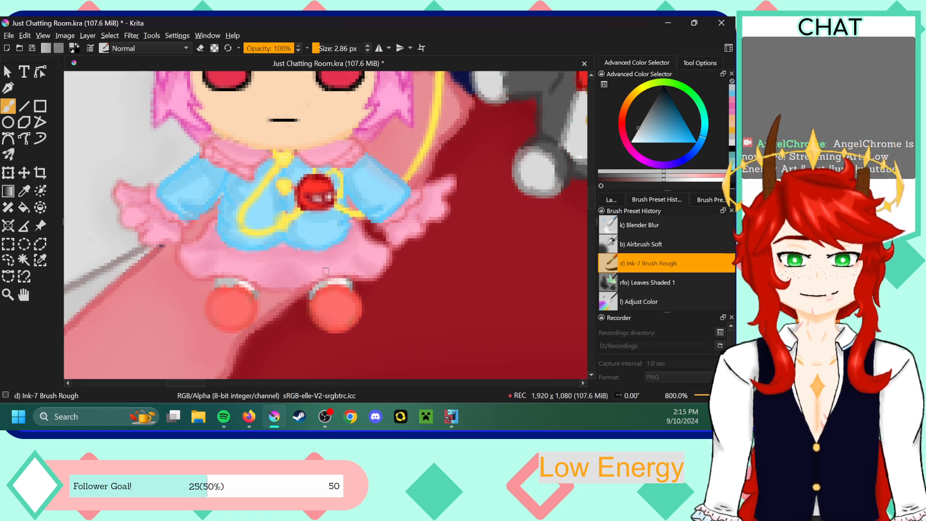
- Sample the red of the plush's shoes, pick a slightly darker red, and shade both shoes with Ink-7 Brush Rough at 2.86 px
left_click(24, 191)
left_click(168, 236)
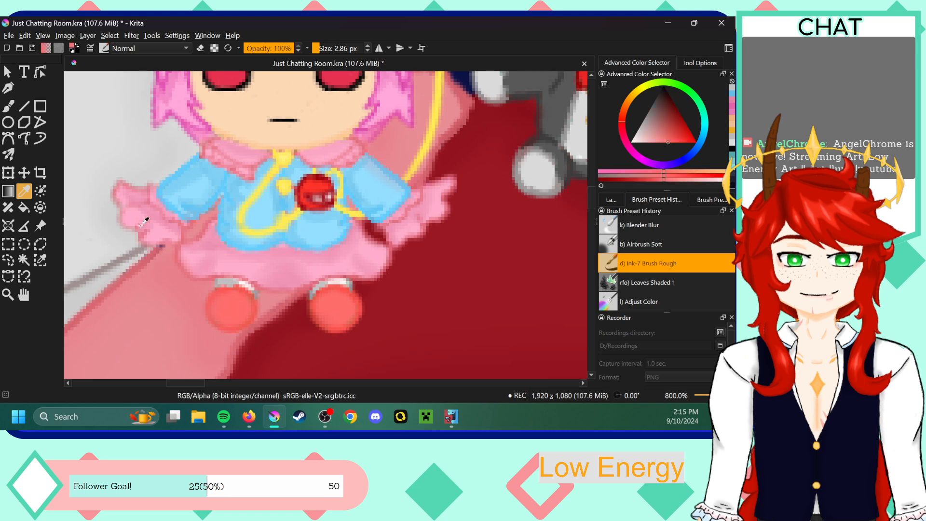
left_click(7, 107)
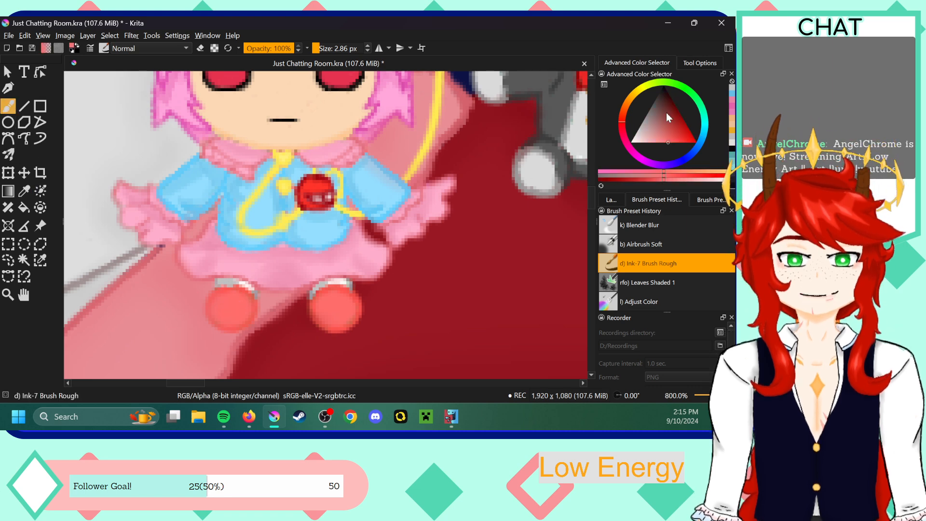
left_click(675, 137)
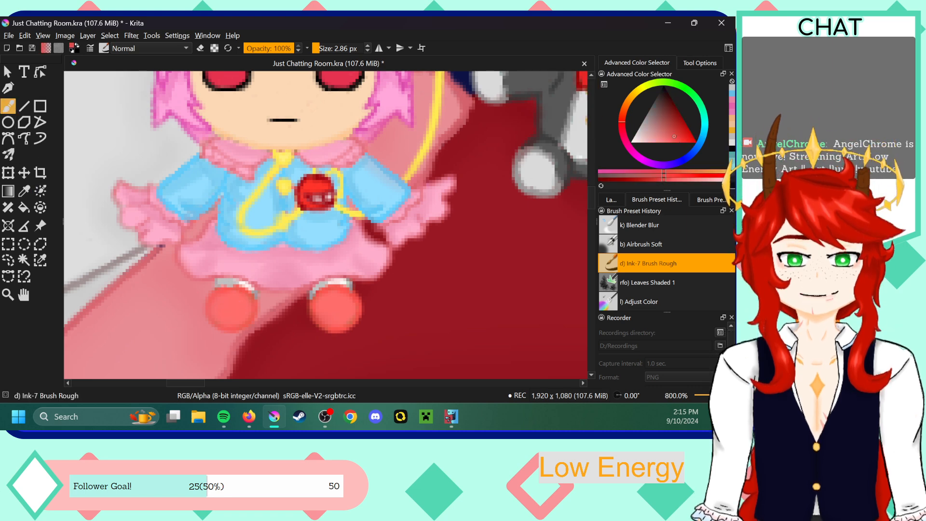
left_click_drag(228, 296, 216, 305)
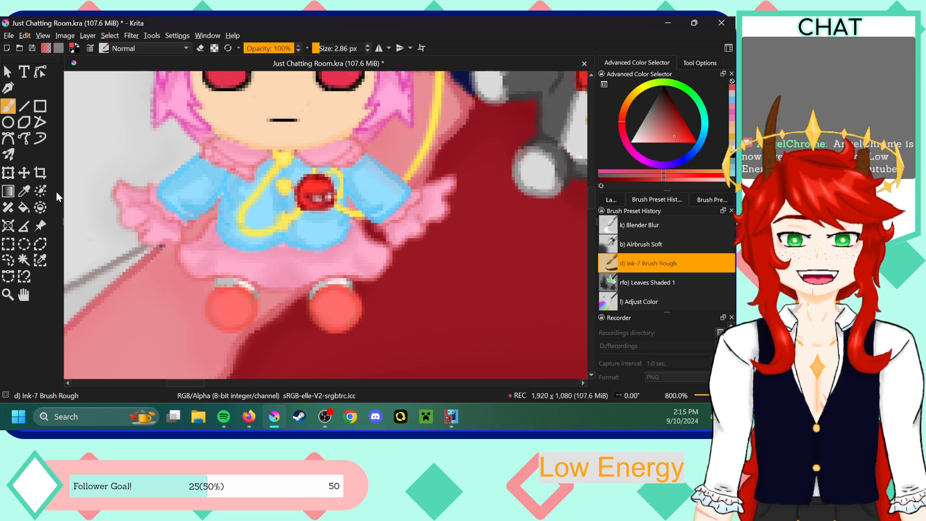
left_click(23, 190)
left_click(231, 292)
left_click(8, 106)
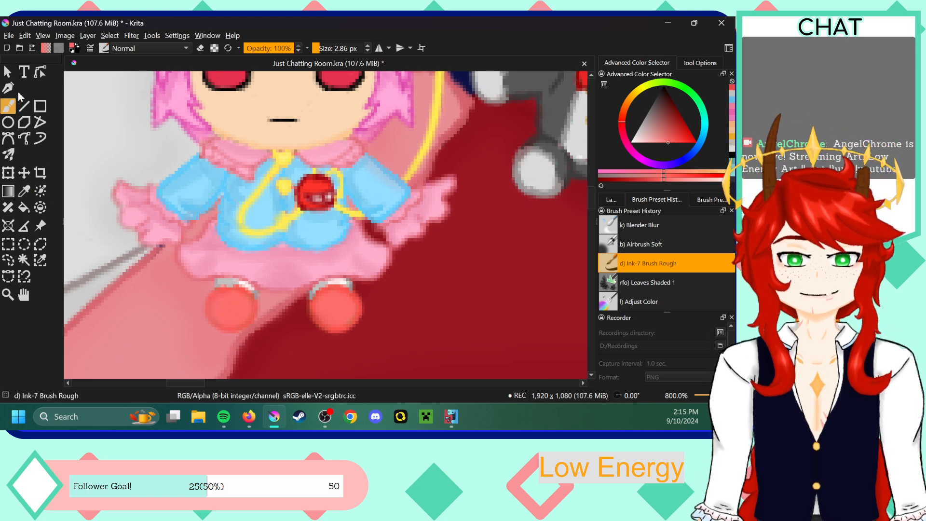
left_click(675, 141)
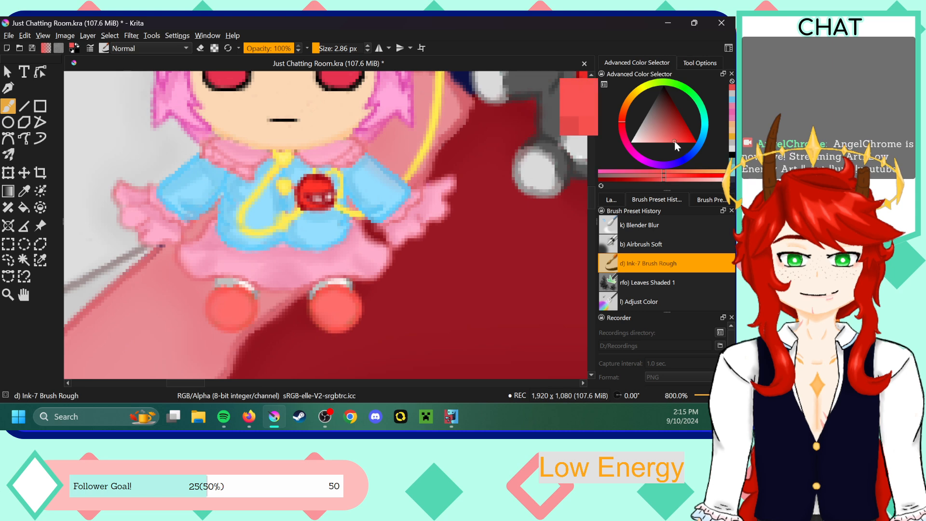
left_click_drag(227, 298, 222, 318)
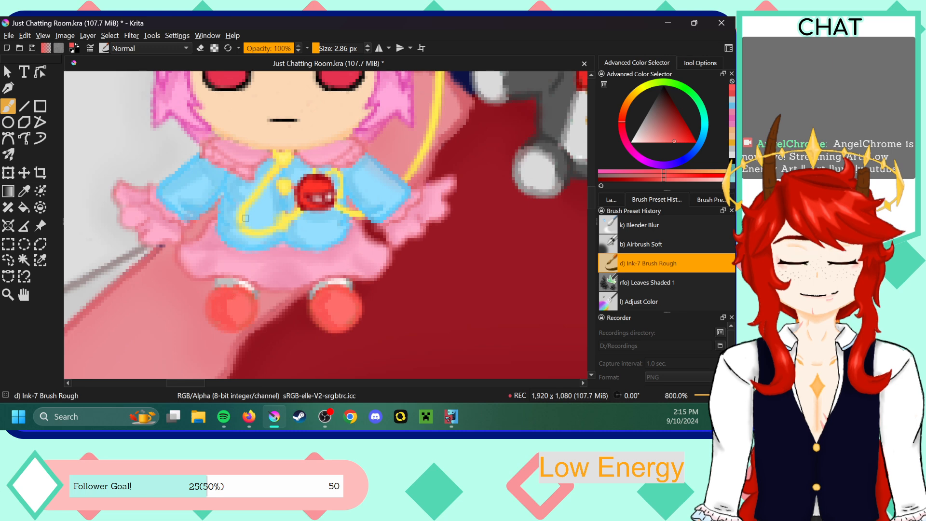
- Try to shade the plush's face beneath the bangs and along the cheeks in a darker skin tone with Ink-7 Brush Rough
left_click_drag(589, 203, 591, 191)
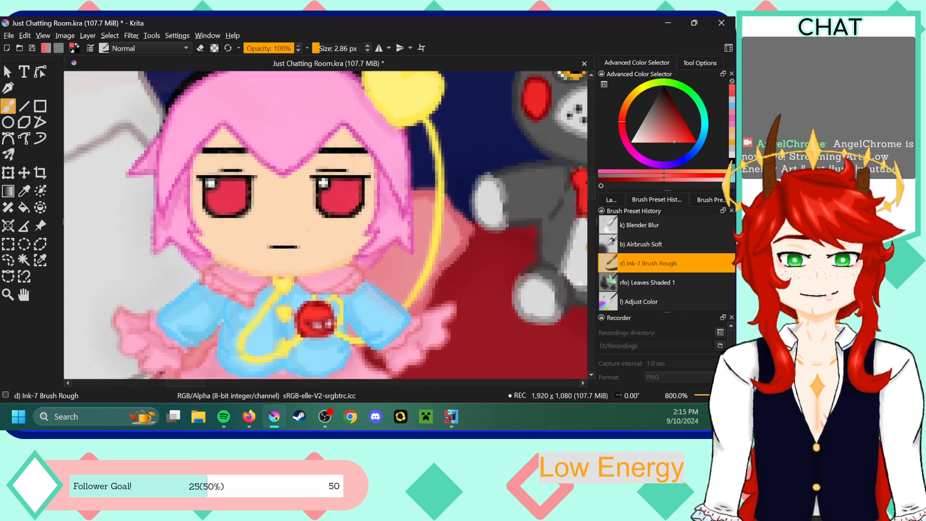
left_click(24, 191)
left_click(213, 164)
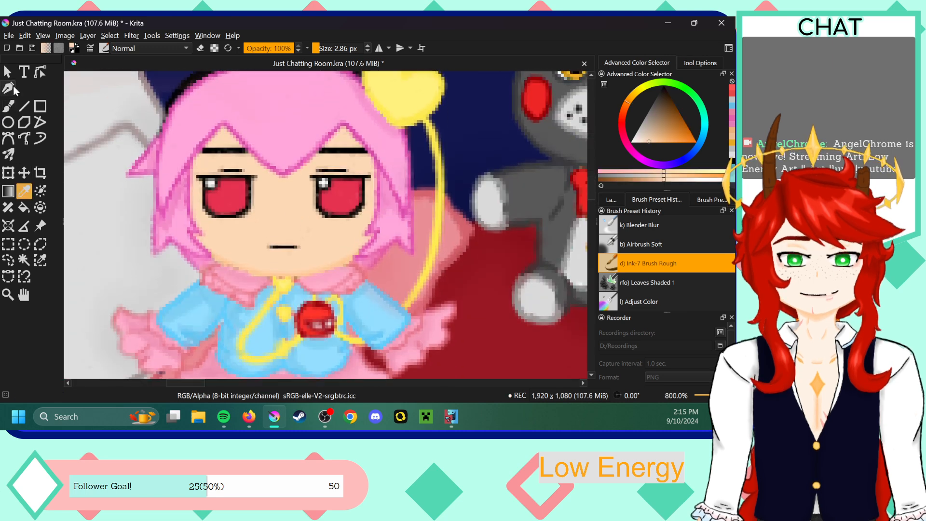
left_click(731, 131)
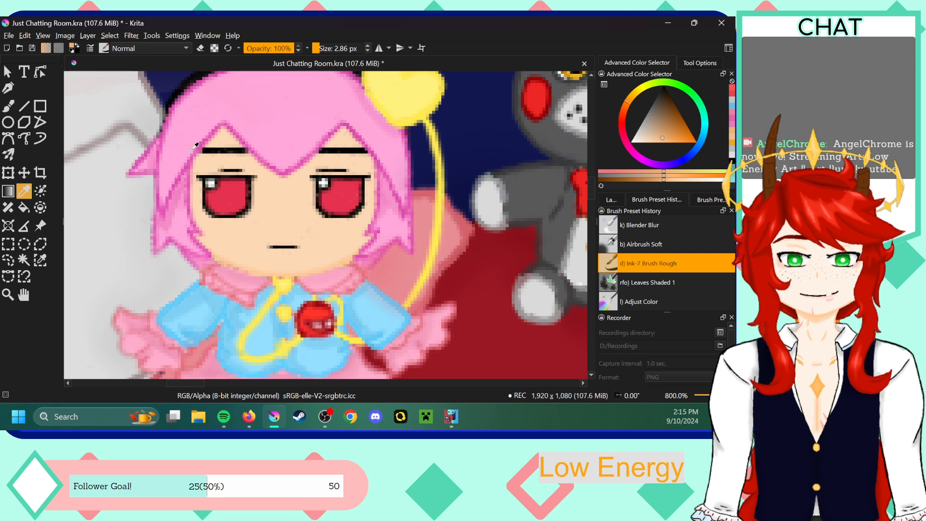
key("b")
left_click_drag(221, 137, 207, 151)
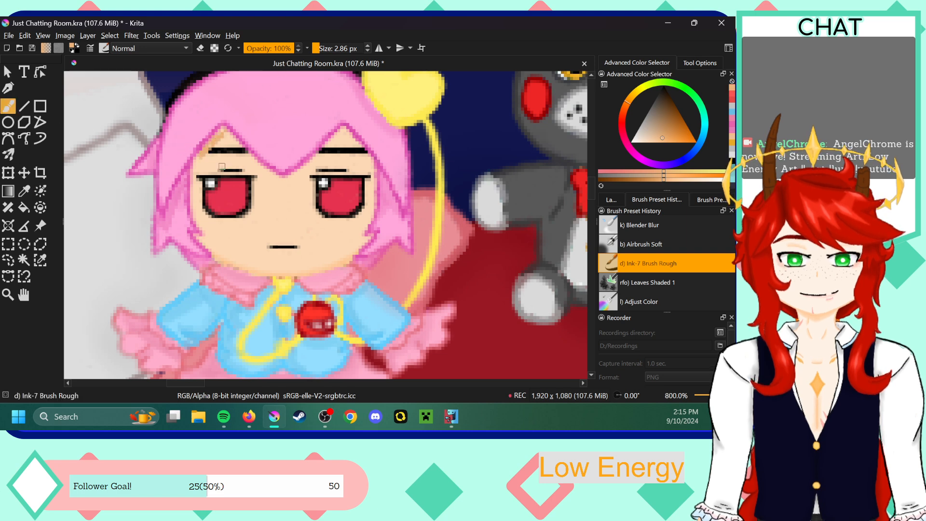
key("minus")
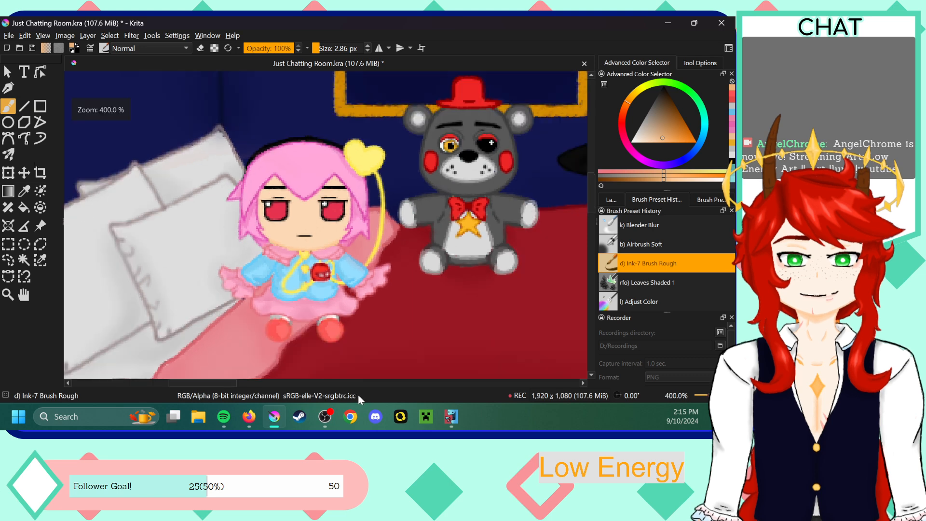
mouse_move(227, 382)
left_mouse_down()
mouse_move(285, 382)
mouse_move(219, 381)
left_mouse_up()
key("plus")
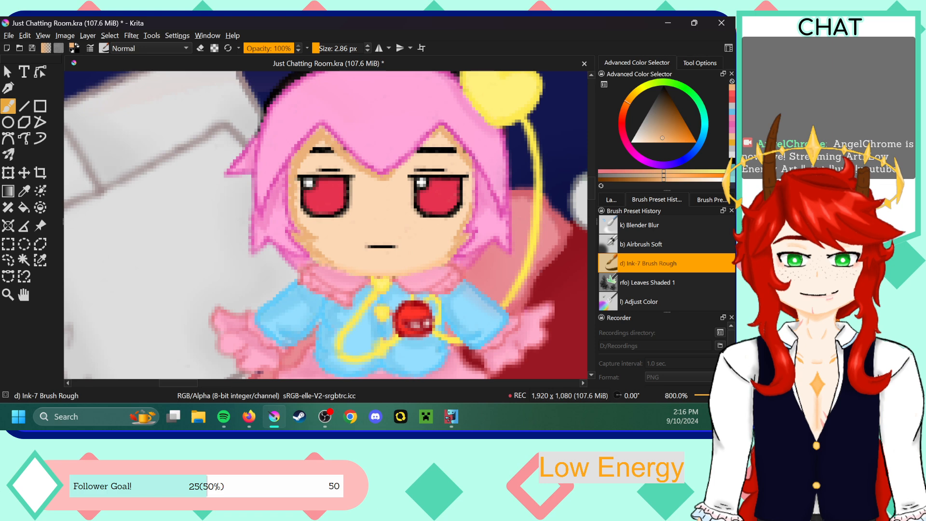
- Try blending the plush's face shading with the Blender Blur brush at 2.86 px, and undo the face shading
key("slash")
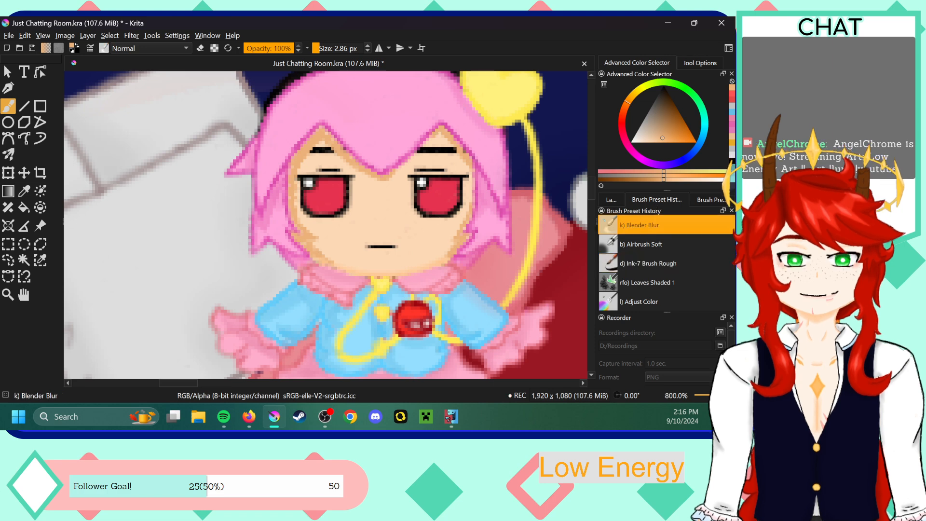
left_click_drag(332, 150, 368, 174)
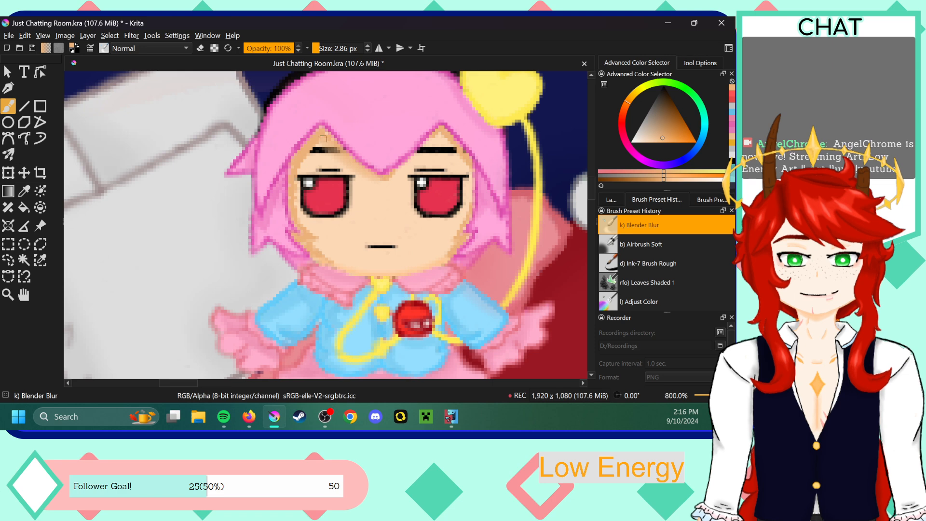
left_click_drag(328, 147, 299, 167)
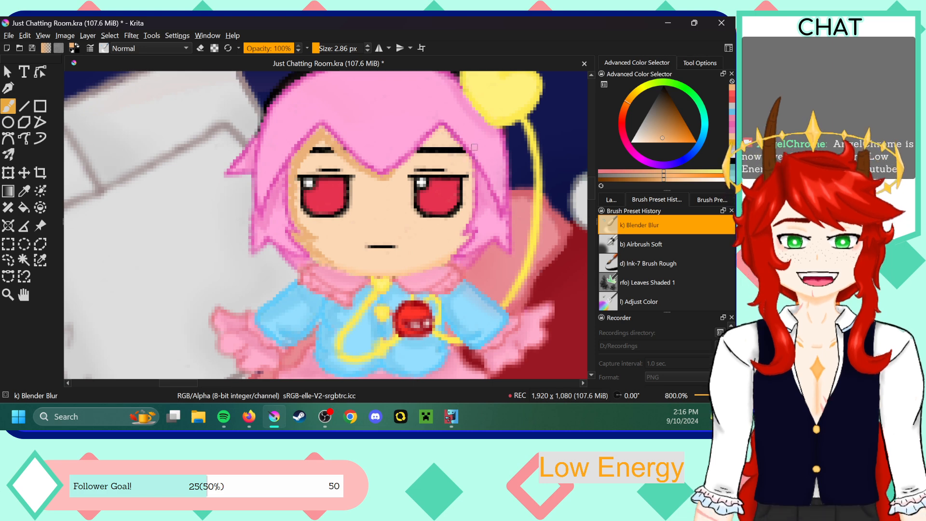
key("ctrl+z")
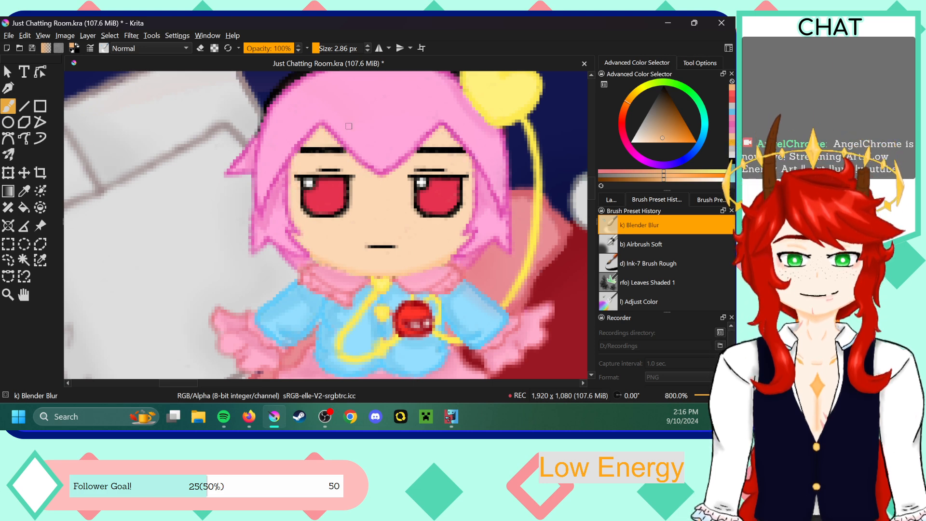
- Sample the plush's skin tone, pick a slightly darker shade, and shade the face along the hairline with Airbrush Soft at 2.43 px
left_click(647, 247)
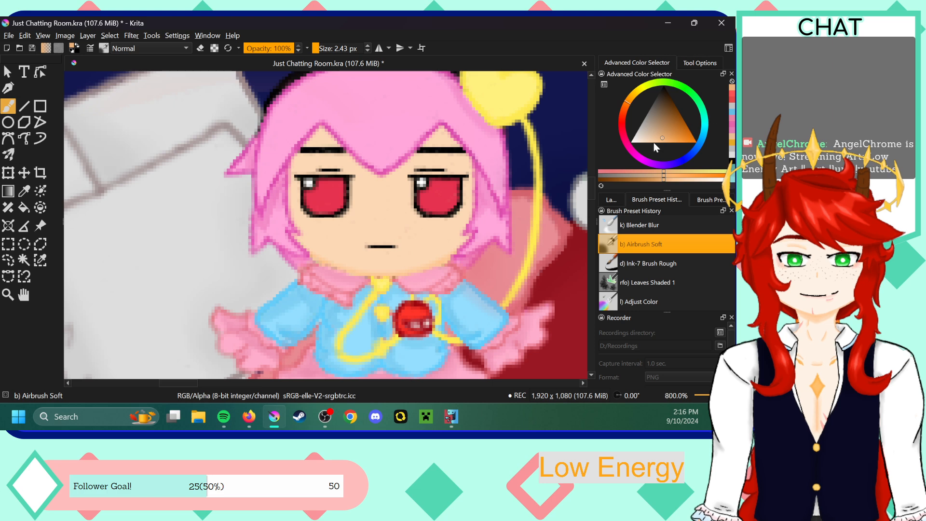
left_click(24, 191)
left_click(397, 198)
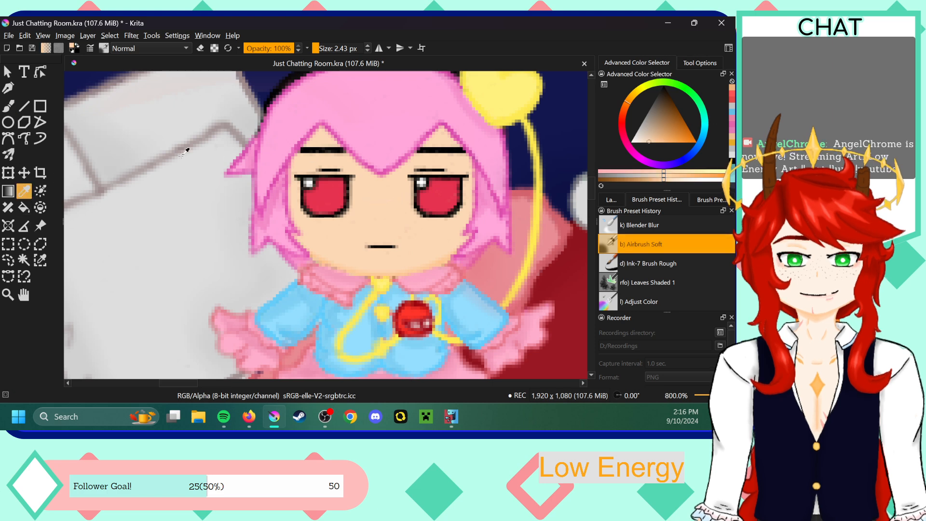
left_click(8, 107)
left_click(657, 141)
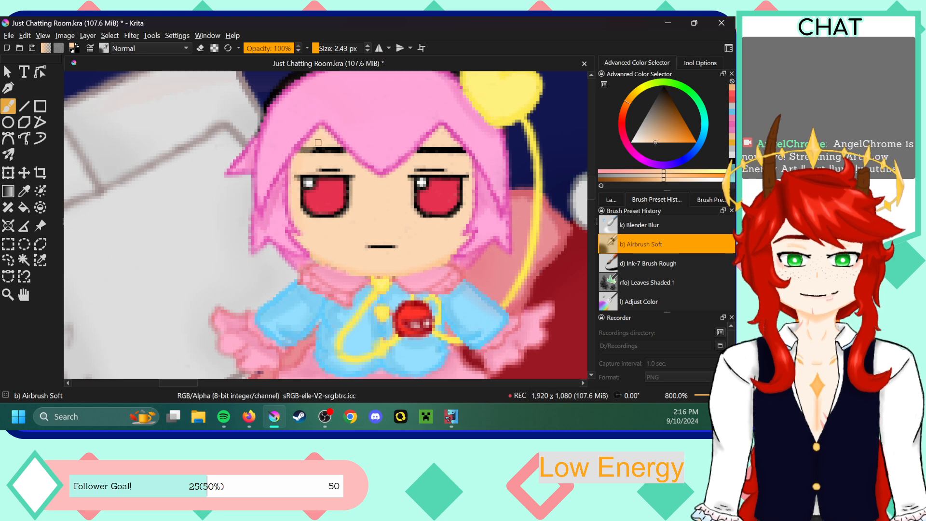
left_click(660, 143)
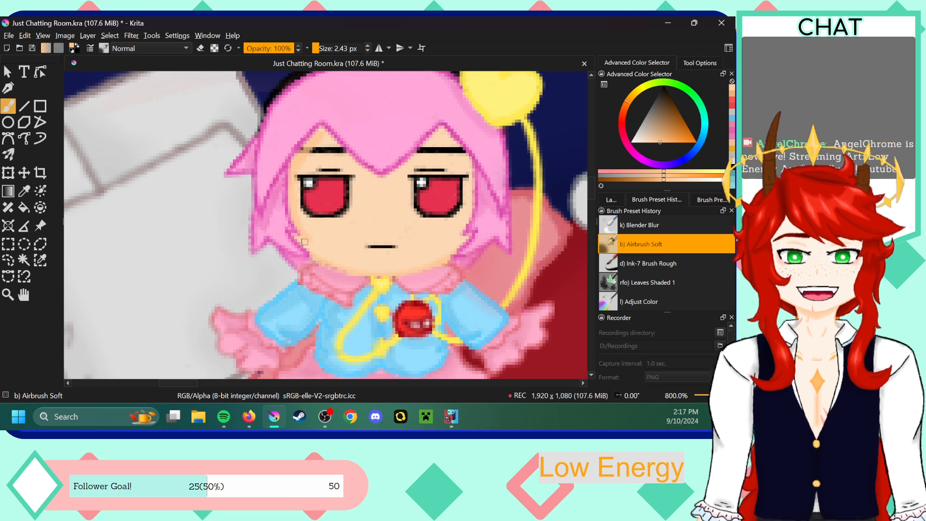
left_click_drag(323, 133, 370, 174)
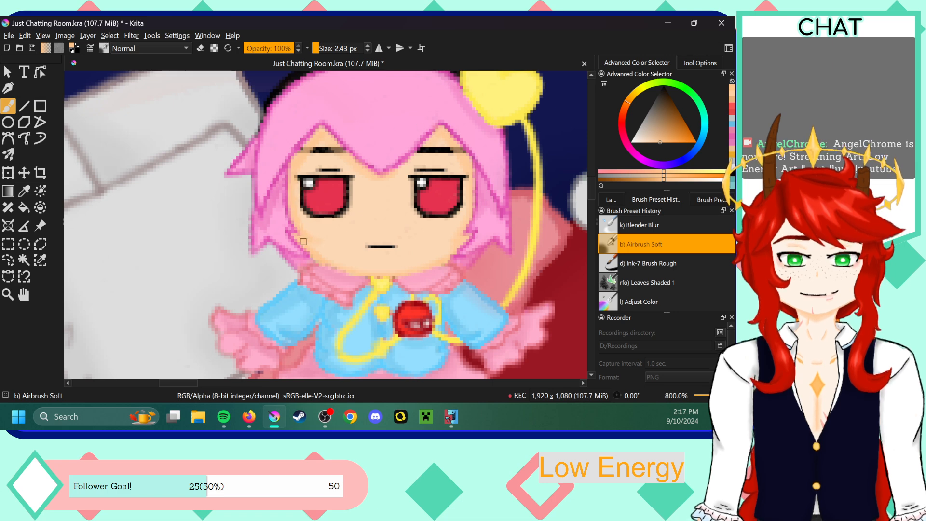
- Blend the shading on the plush's face and outfit with the Blender Blur brush at 2.86 px
left_click(653, 227)
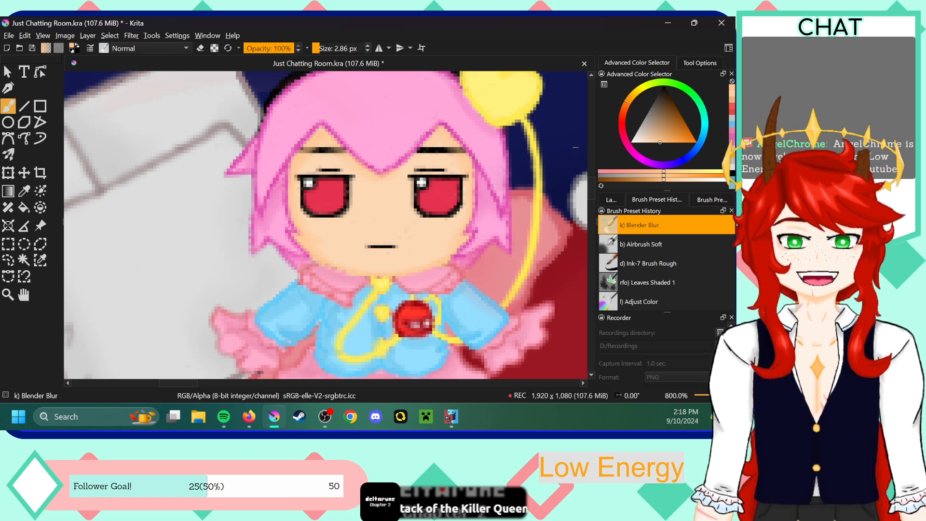
scroll(463, 193, "up", 4)
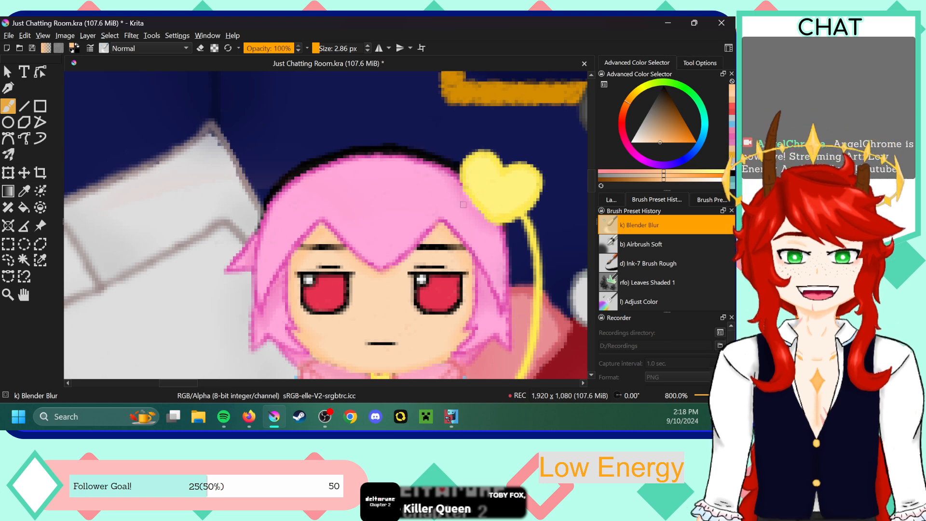
scroll(594, 189, "down", 8)
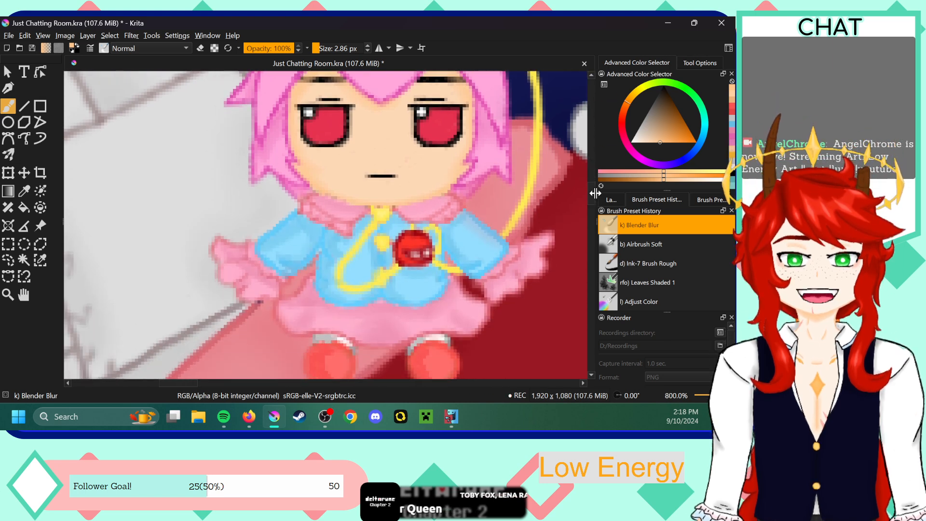
scroll(595, 196, "down", 1)
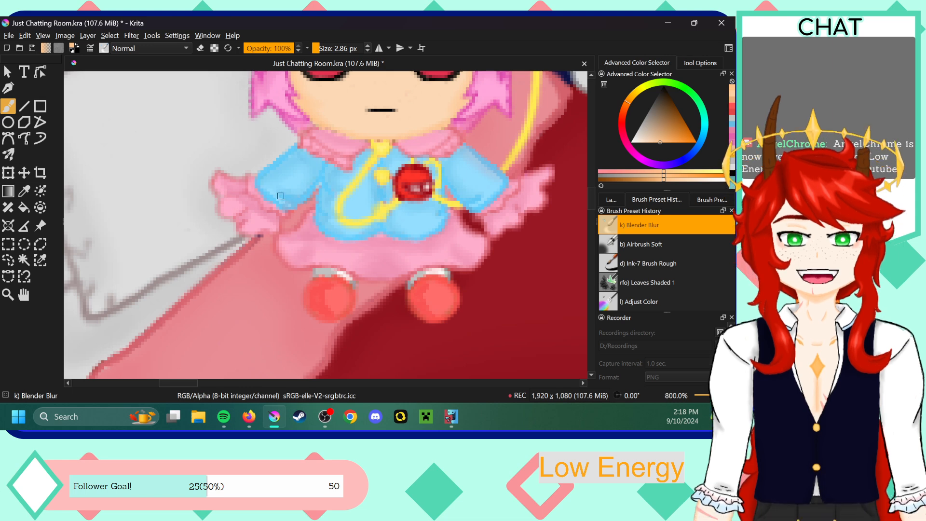
left_click_drag(591, 192, 593, 192)
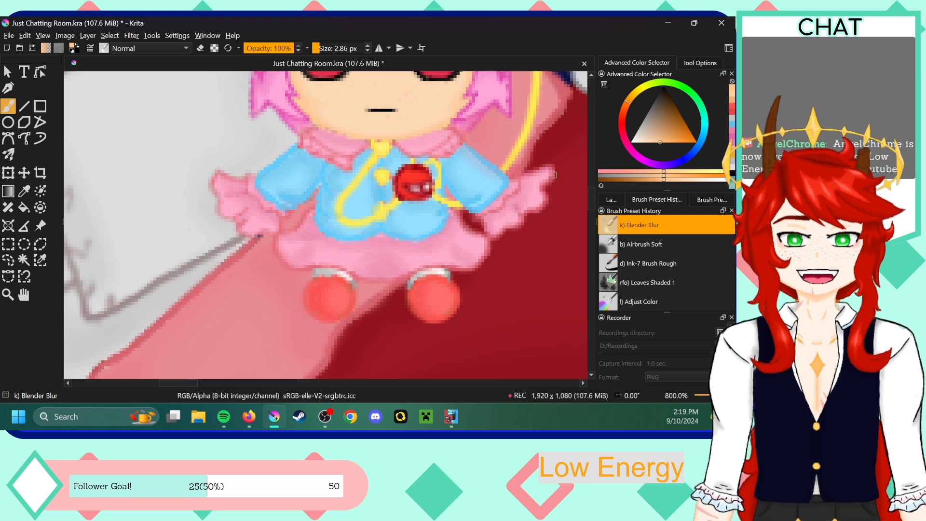
scroll(577, 198, "up", 3)
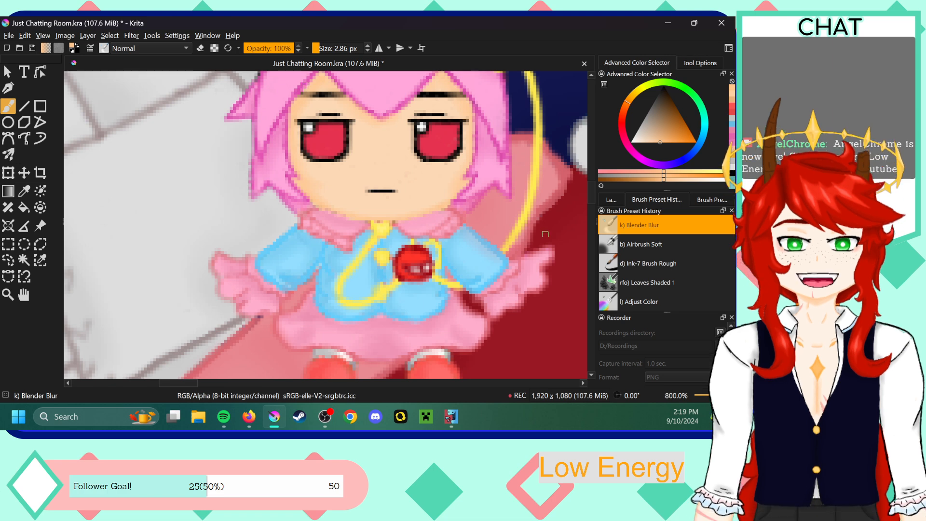
- Sample the yellow of the plush's heart ornament, pick a darker yellow, and shade the heart with Airbrush Soft at 2.43 px
scroll(592, 186, "up", 5)
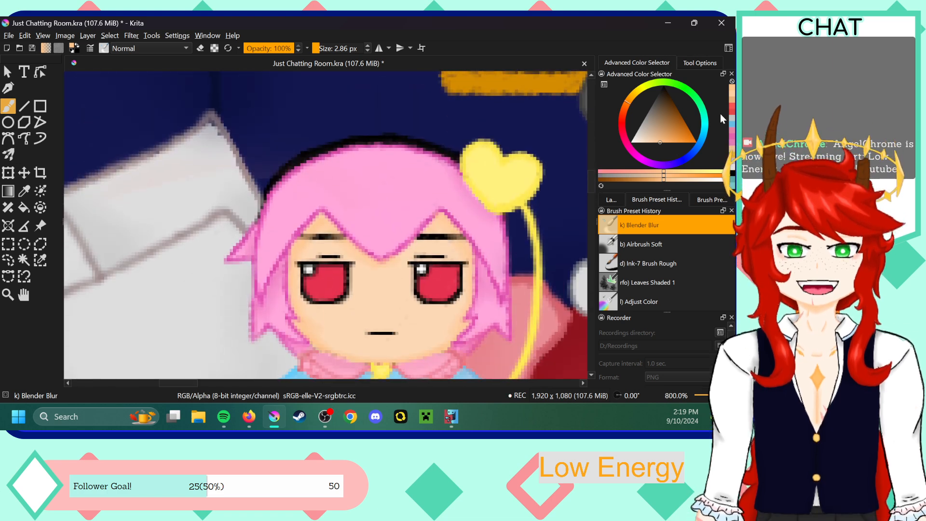
left_click(25, 191)
left_click(503, 178)
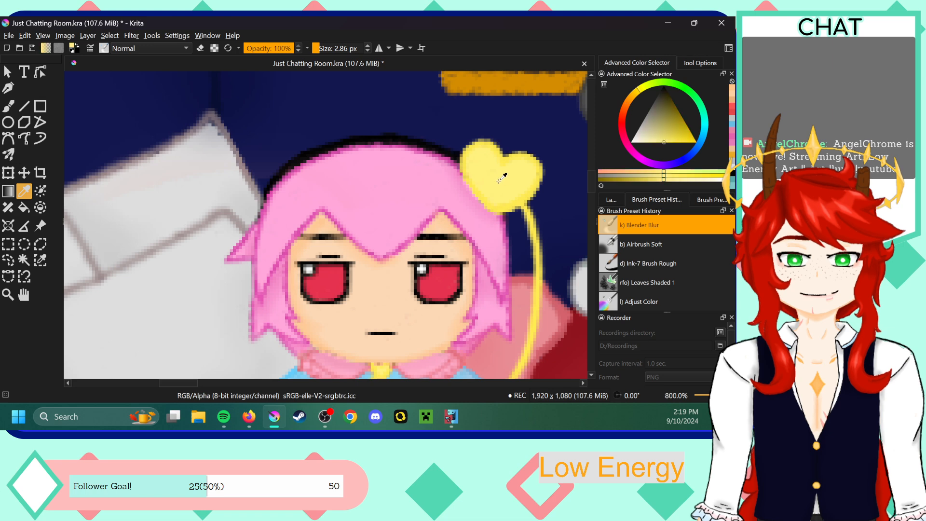
left_click(9, 106)
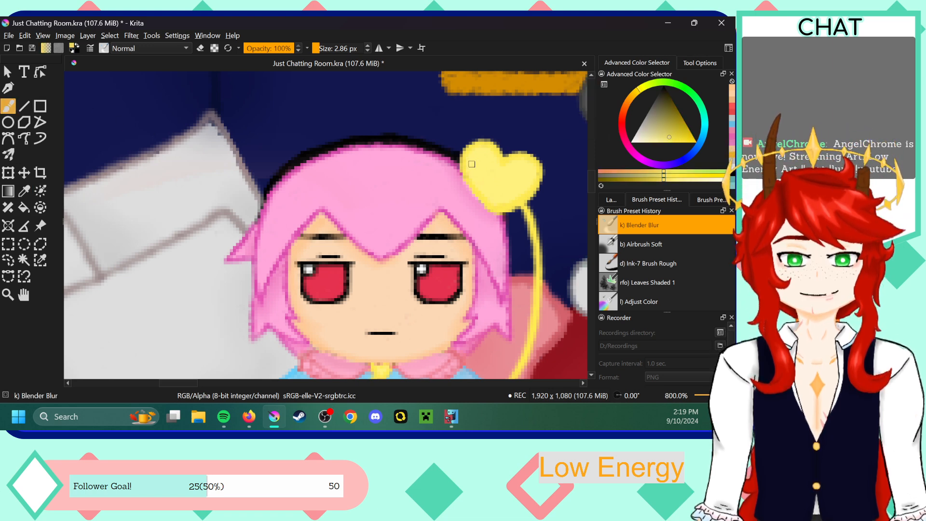
key("slash")
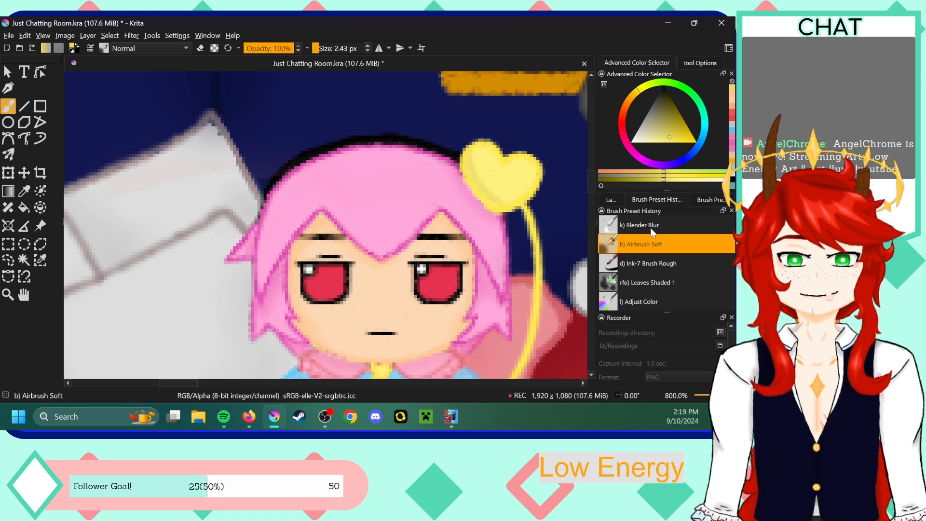
- Blend the shading on the yellow heart ornament with the Blender Blur brush at 2.86 px
left_click(633, 225)
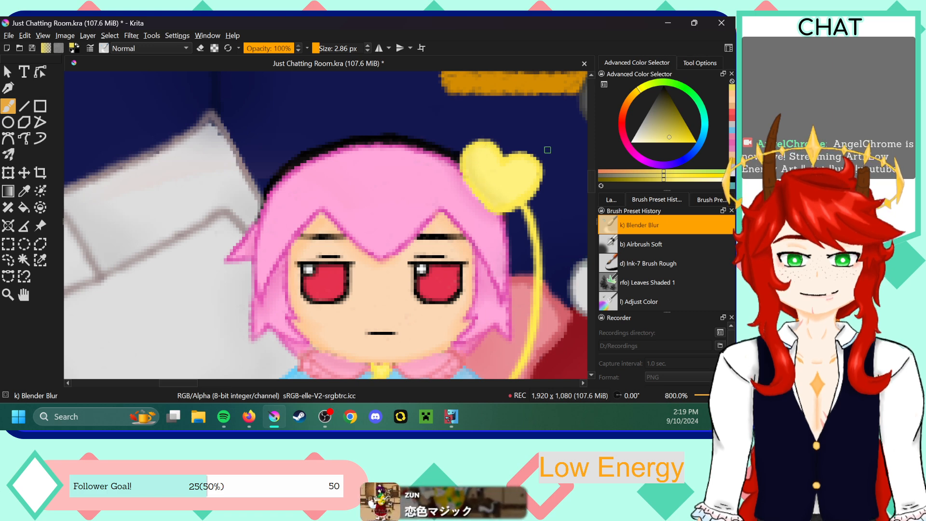
key("minus")
key("plus")
key("plus")
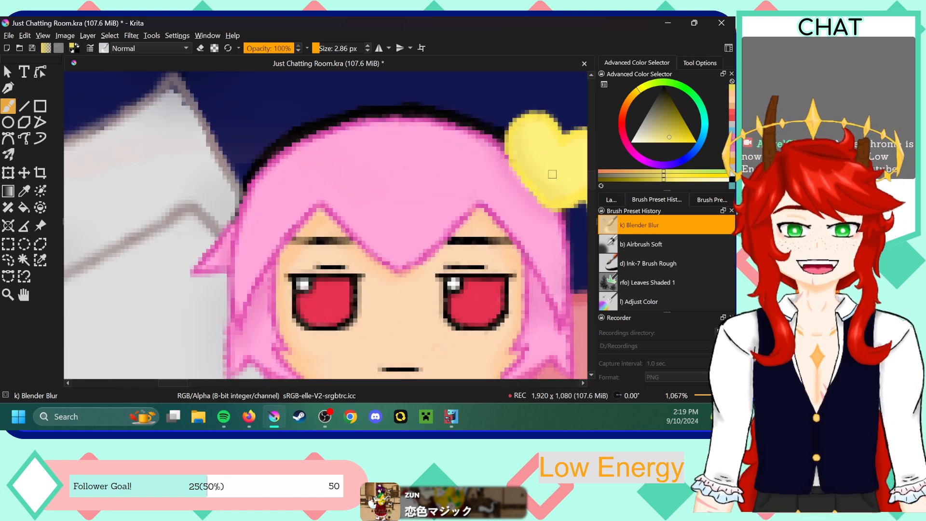
left_click_drag(179, 384, 201, 384)
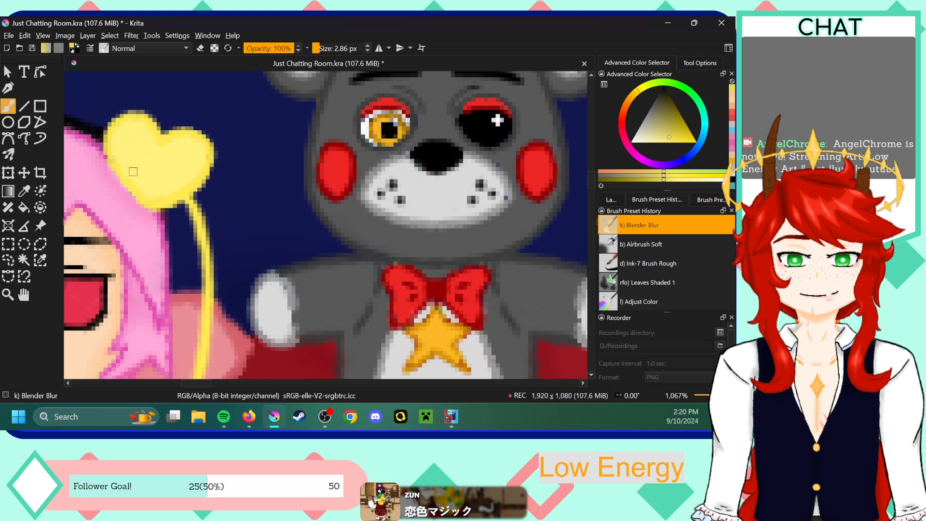
- Touch up the yellow heart ornament with a slightly brighter yellow using Airbrush Soft at 2.43 px, and blend it with Blender Blur
left_click_drag(203, 384, 186, 384)
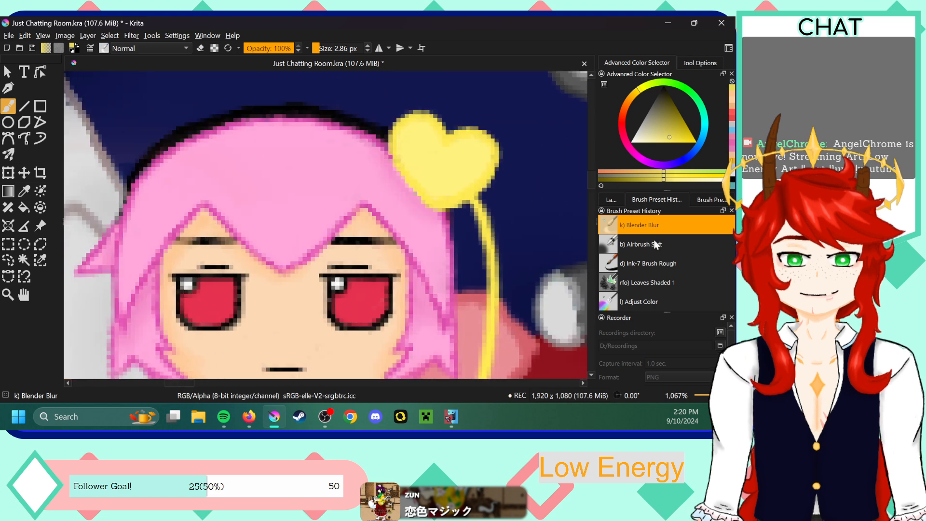
left_click(653, 241)
left_click(671, 142)
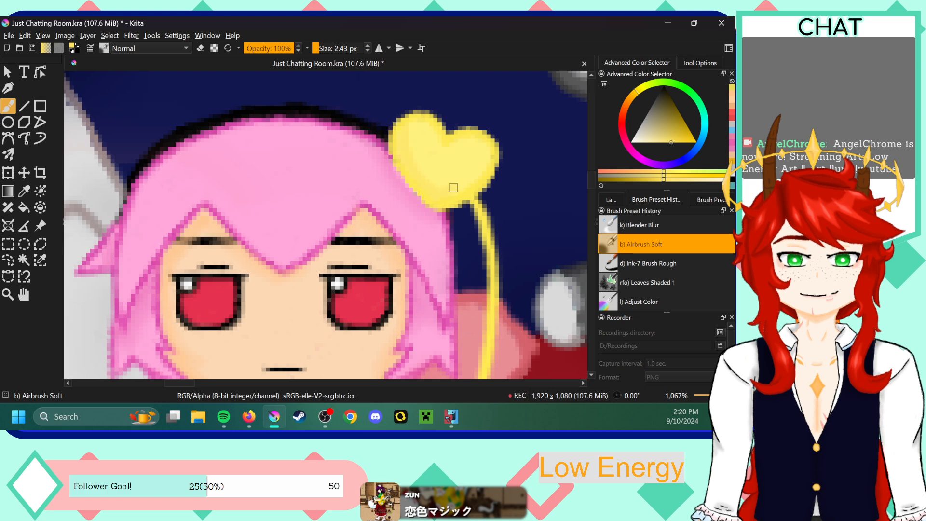
left_click(651, 226)
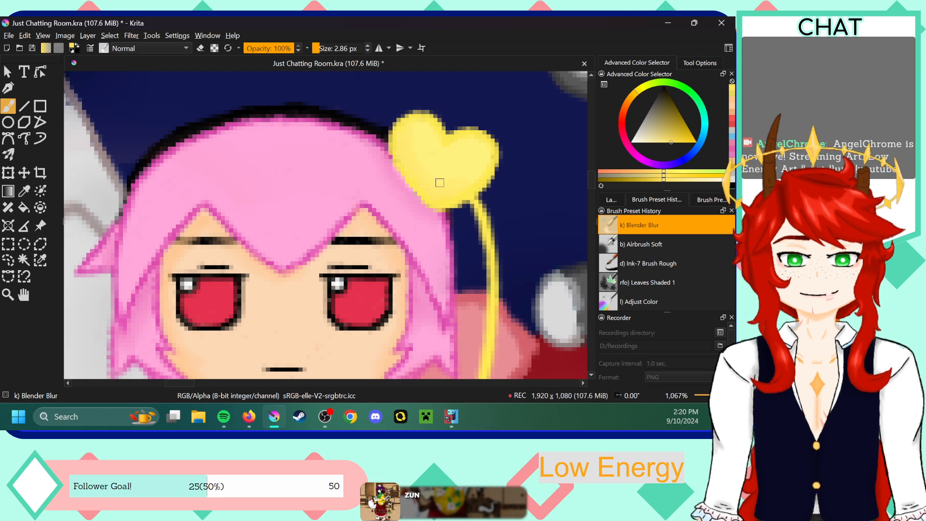
- Rename the layer Paint Layer 3 as "Satori Fumo Ren."
key("minus")
key("minus")
key("minus")
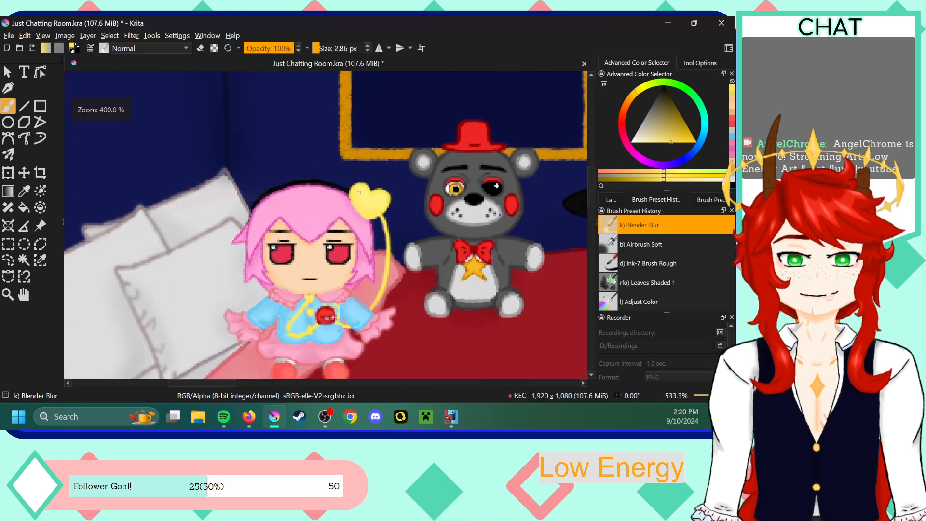
scroll(595, 179, "down", 3)
left_click(611, 199)
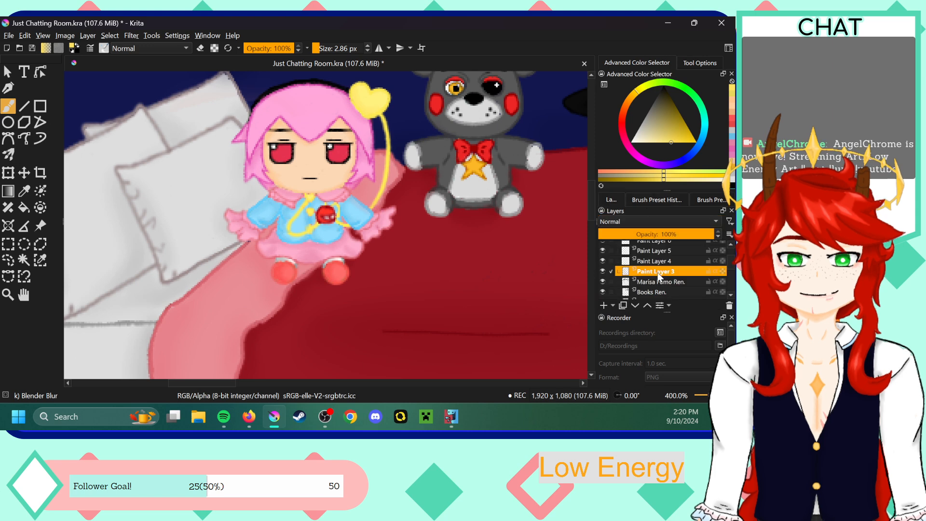
double_click(658, 271)
type("SSAtori")
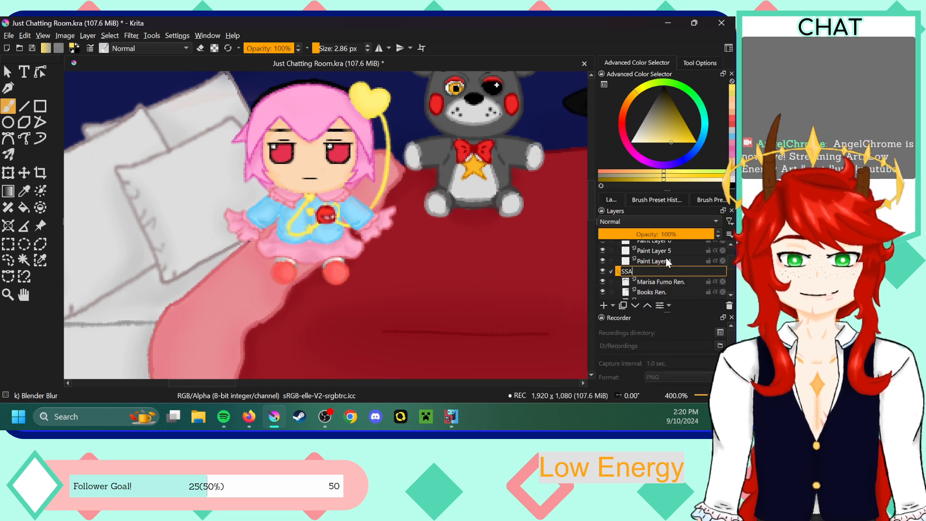
key("BackSpace")
key("BackSpace")
key("BackSpace")
key("BackSpace")
key("BackSpace")
key("BackSpace")
type("atori")
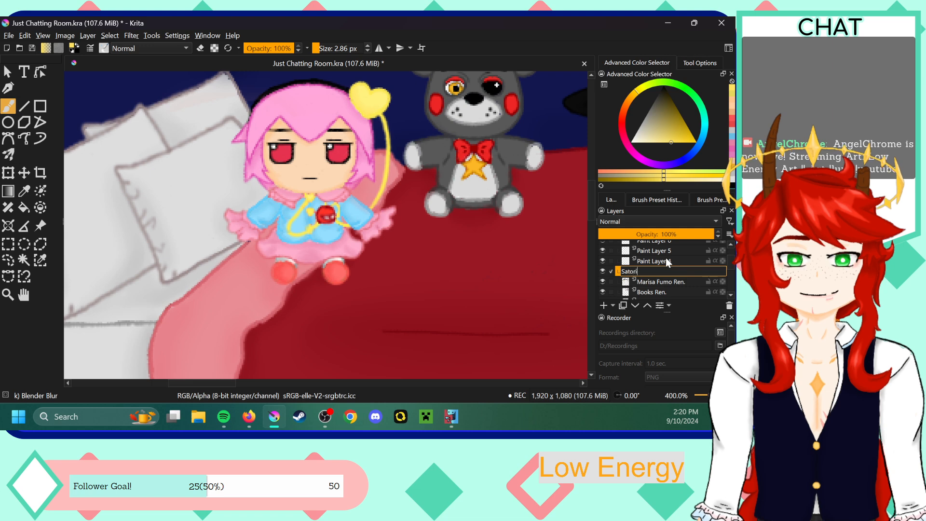
type(" Fumo ")
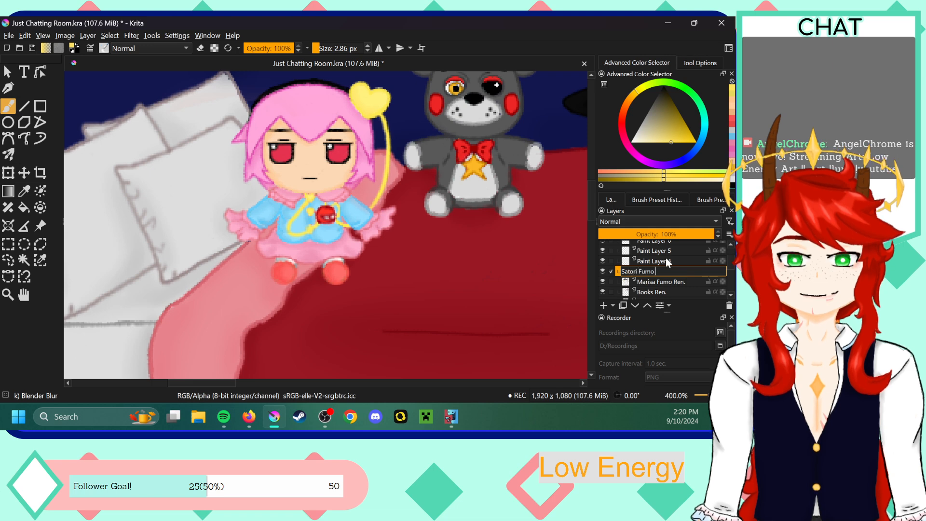
type("Ren.")
key("Return")
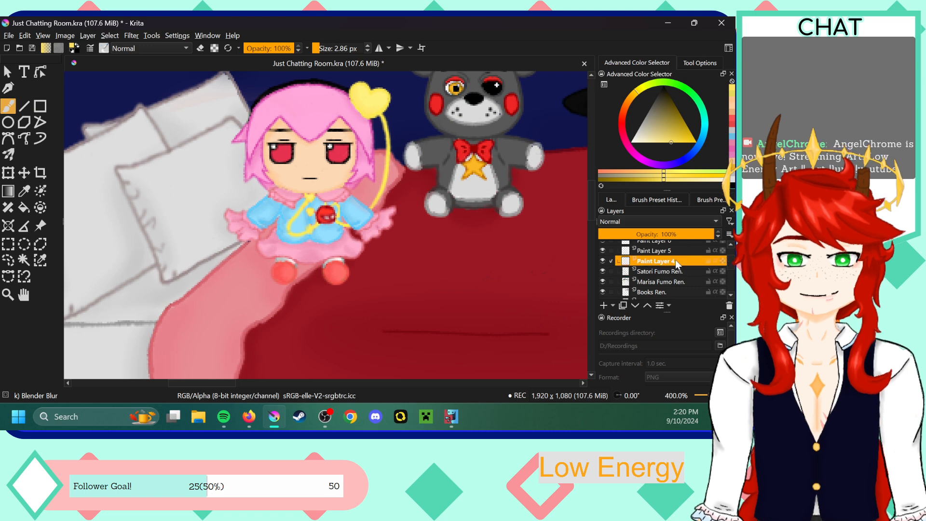
- On Paint Layer 4, shade the face of the green-haired plush on the bookshelf with the recently used skin shade and Airbrush Soft at 2.43 px
scroll(676, 259, "down", 3)
scroll(675, 260, "down", 3)
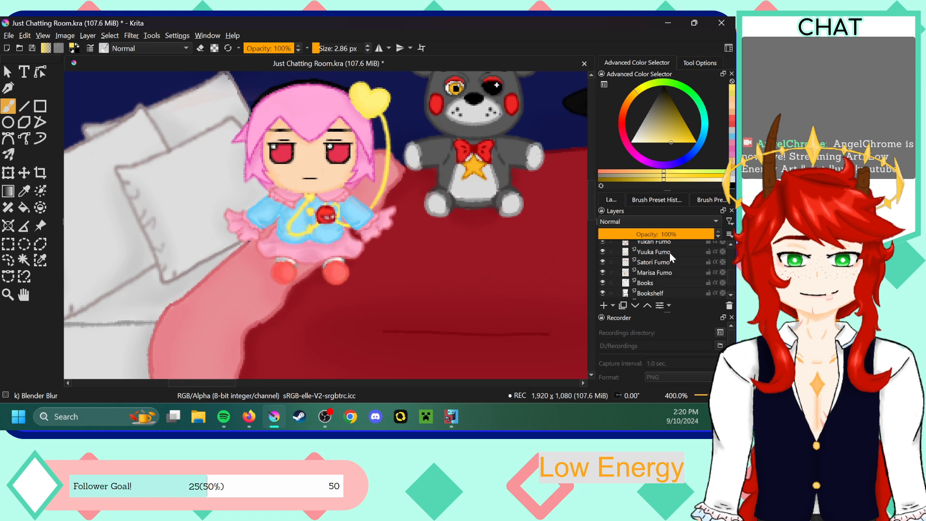
scroll(669, 253, "up", 1)
scroll(670, 252, "up", 5)
left_click_drag(226, 380, 476, 354)
left_click_drag(591, 207, 591, 191)
scroll(204, 254, "up", 1)
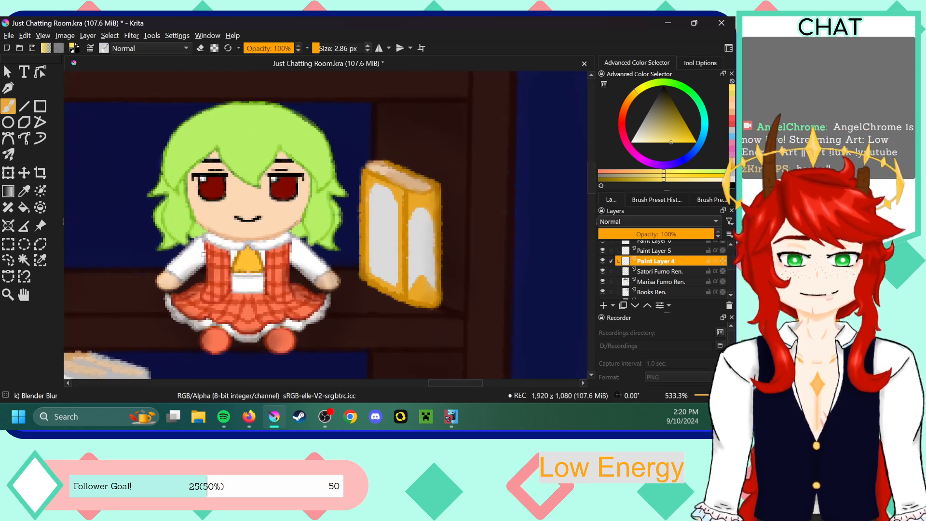
left_click_drag(467, 383, 445, 385)
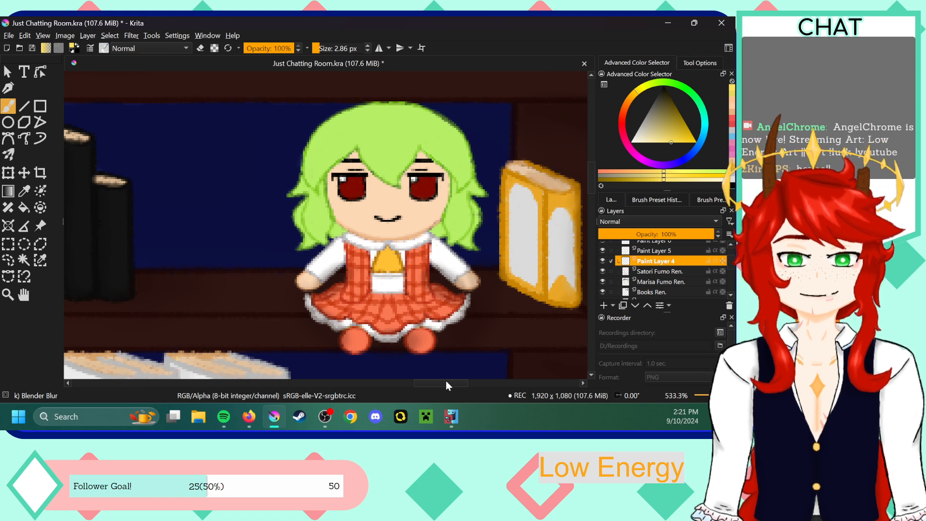
left_click(730, 94)
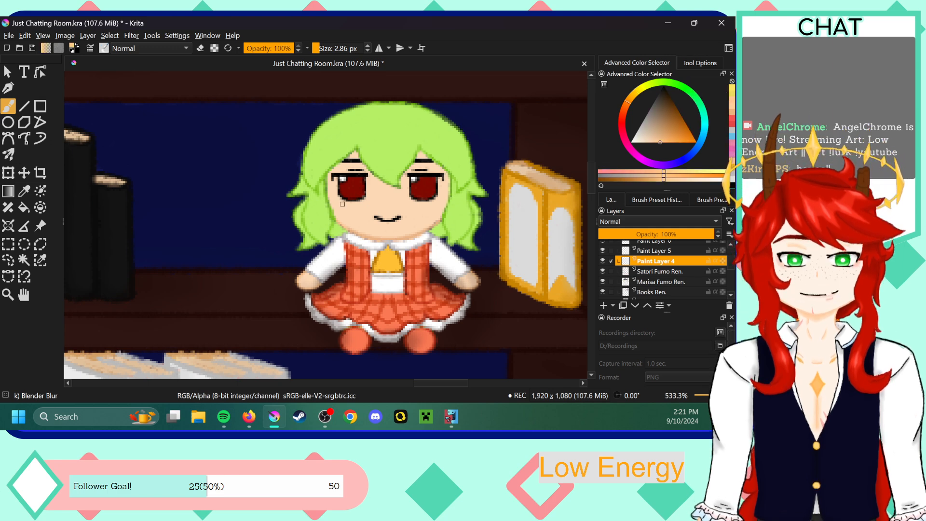
key("plus")
left_click_drag(592, 175, 592, 168)
left_click_drag(451, 383, 459, 384)
left_click_drag(593, 170, 594, 182)
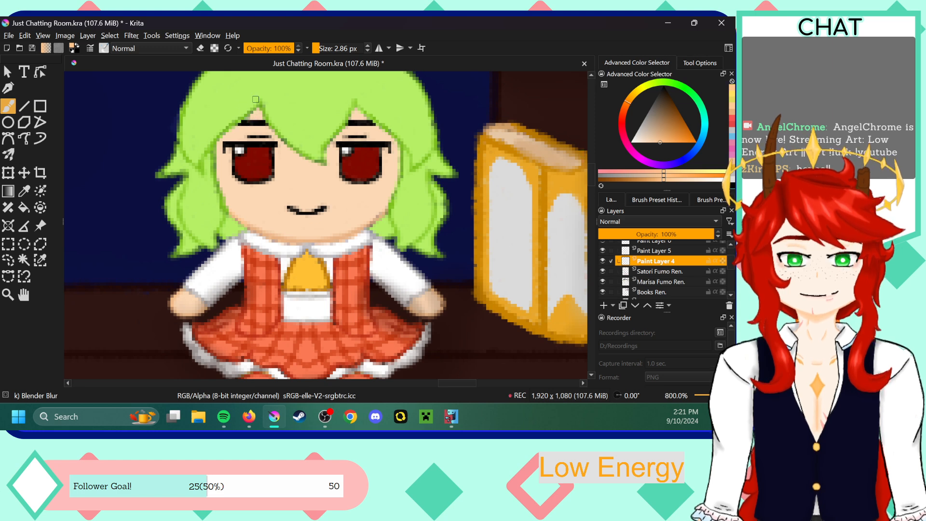
left_click(657, 199)
left_click(663, 247)
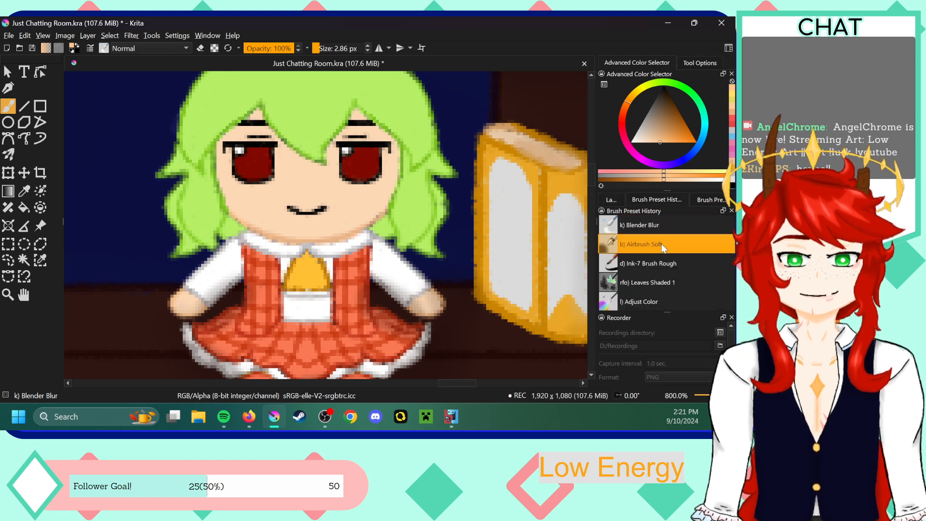
left_click(611, 199)
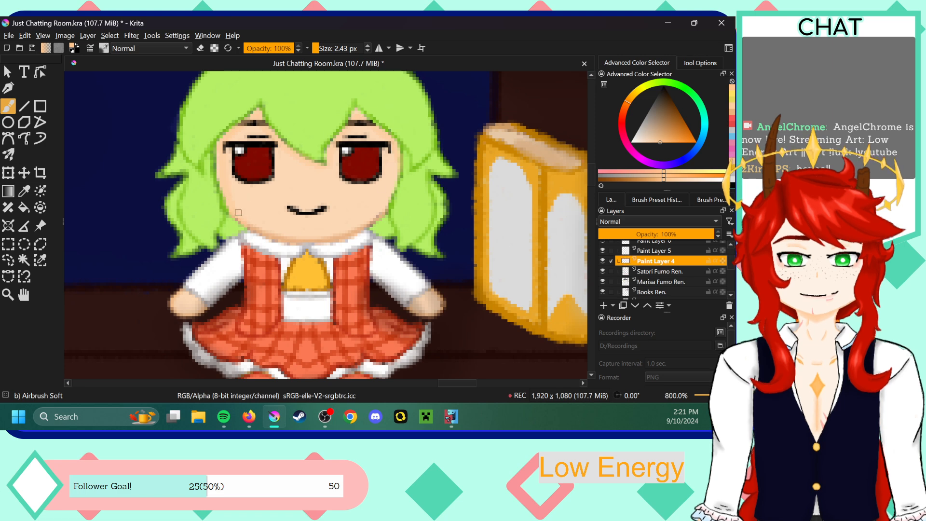
- On the Satori Fumo Ren. layer, erase the shading over the pink-haired plush's eyebrows with Ink-7 Brush Rough in eraser mode at 2.86 px
scroll(321, 212, "down", 3)
left_click_drag(428, 384, 251, 380)
scroll(193, 229, "up", 5)
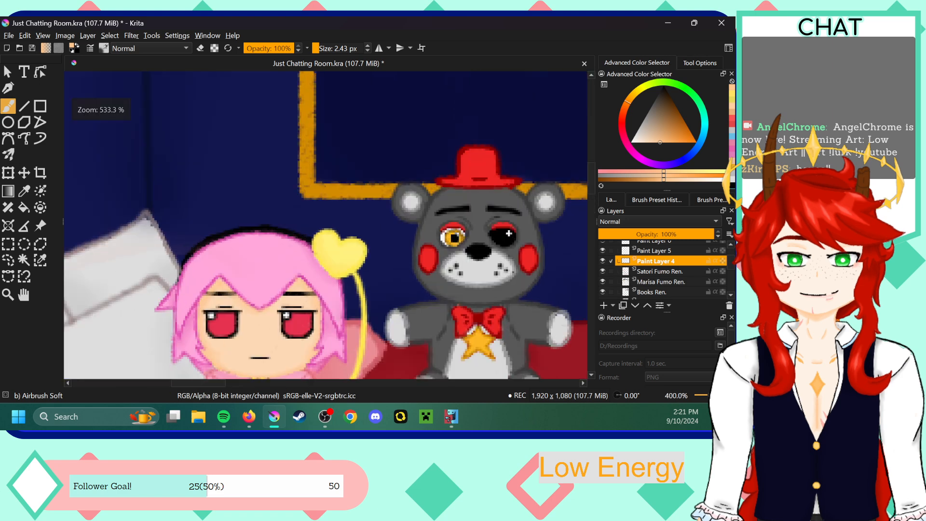
left_click_drag(592, 173, 592, 185)
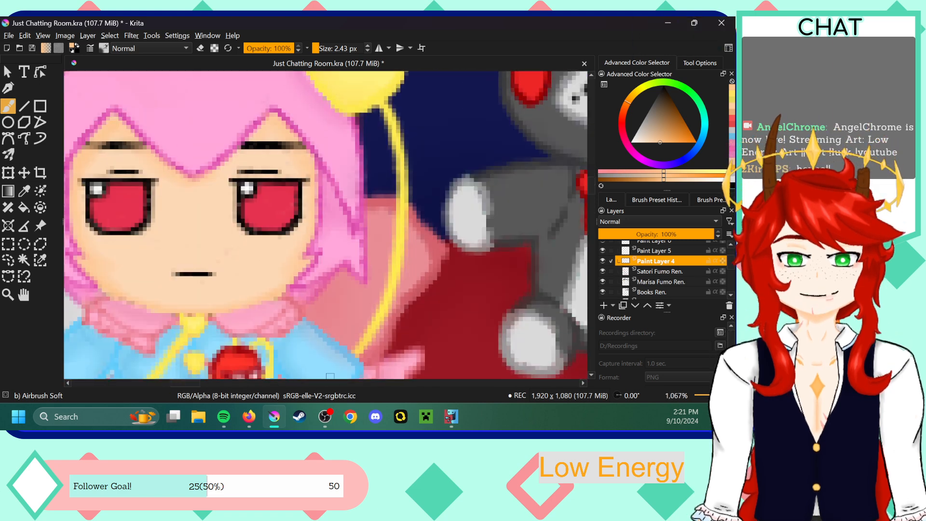
left_click_drag(199, 384, 191, 383)
left_click(673, 273)
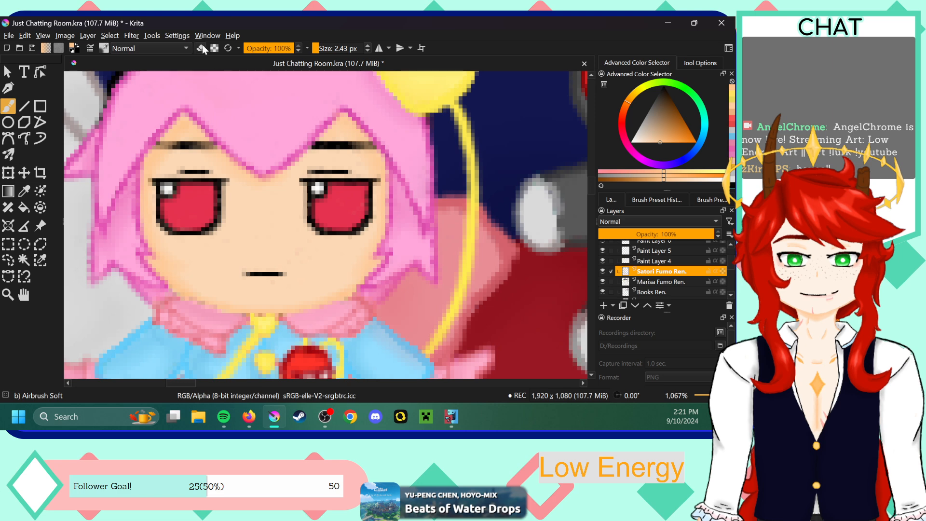
left_click(657, 199)
left_click(644, 244)
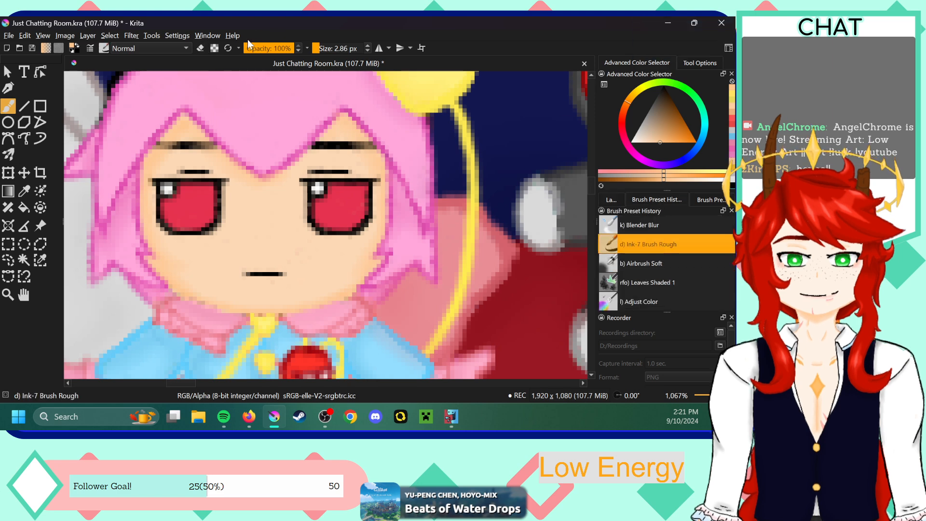
left_click(200, 48)
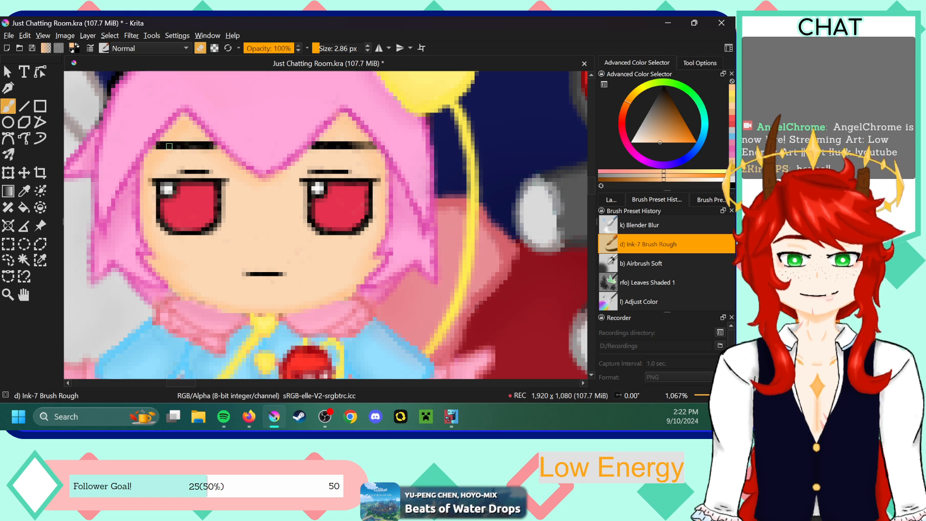
left_click_drag(357, 145, 376, 146)
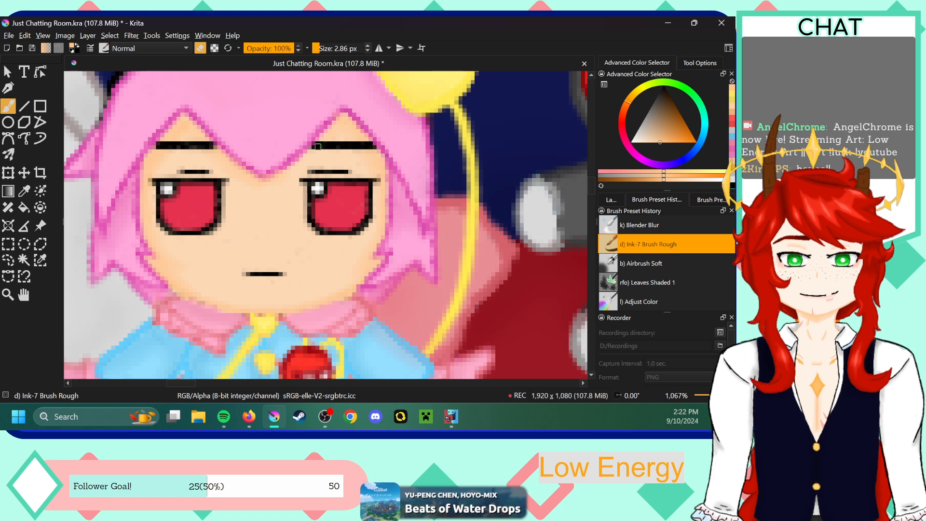
- On the Marisa Fumo Ren. layer, erase the shading over the blonde plush's eyebrows with Ink-7 Brush Rough at 2.86 px
key("ctrl+minus")
key("ctrl+minus")
key("ctrl+minus")
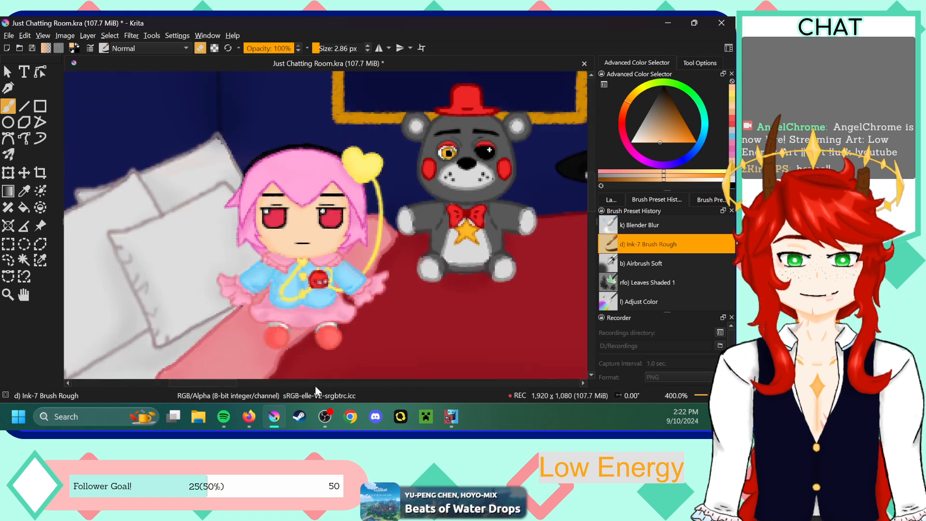
left_click_drag(218, 383, 252, 383)
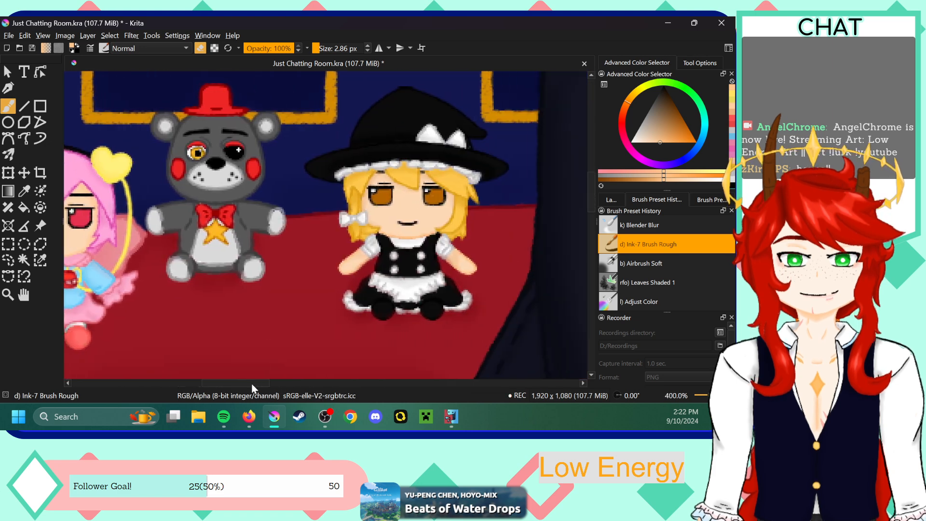
key("ctrl+plus")
key("ctrl+plus")
left_click(611, 200)
left_click(661, 281)
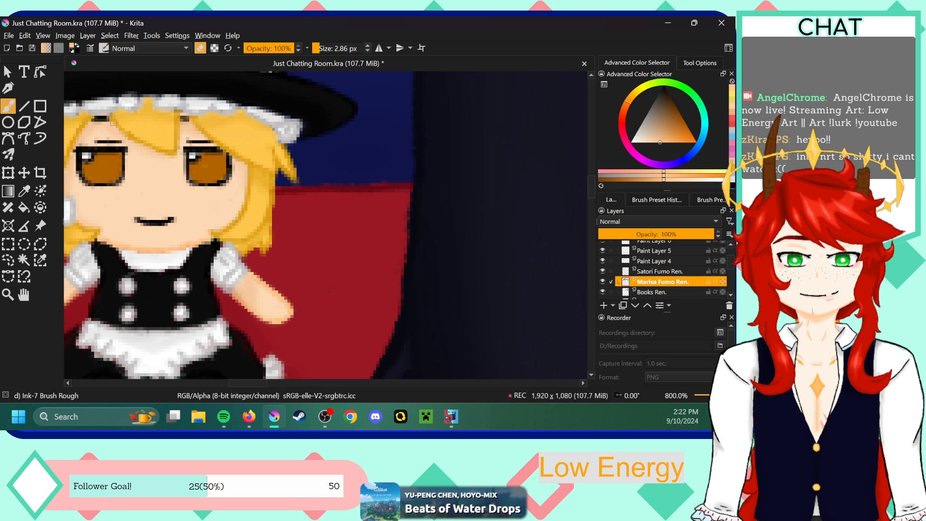
left_click(185, 119)
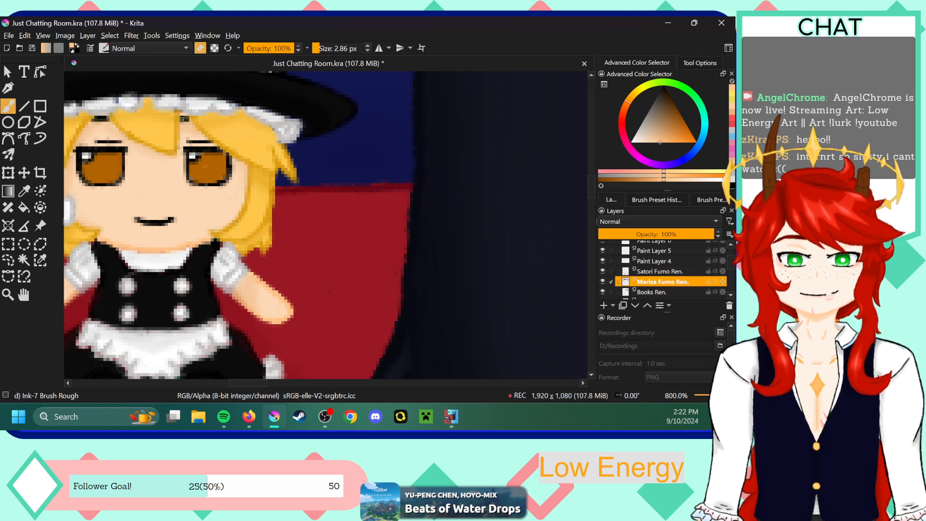
left_click_drag(251, 384, 227, 383)
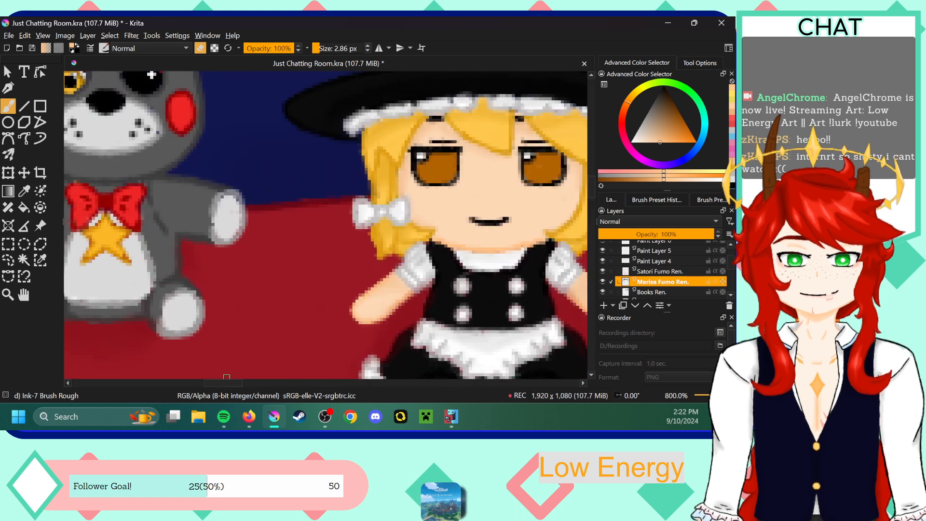
- Switch to Airbrush Soft at 2.43 px and make Paint Layer 4 active for the green-haired plush on the bookshelf
key("minus")
left_click(657, 199)
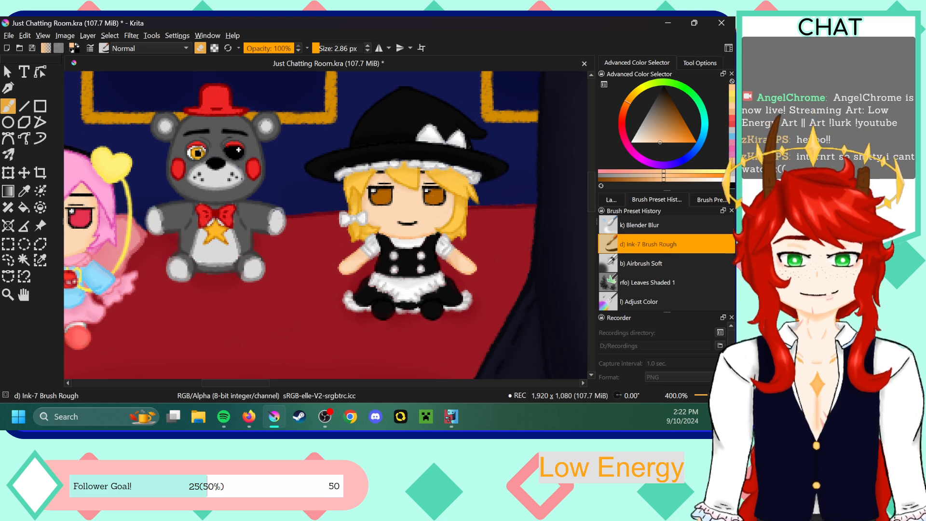
key("alt+Tab")
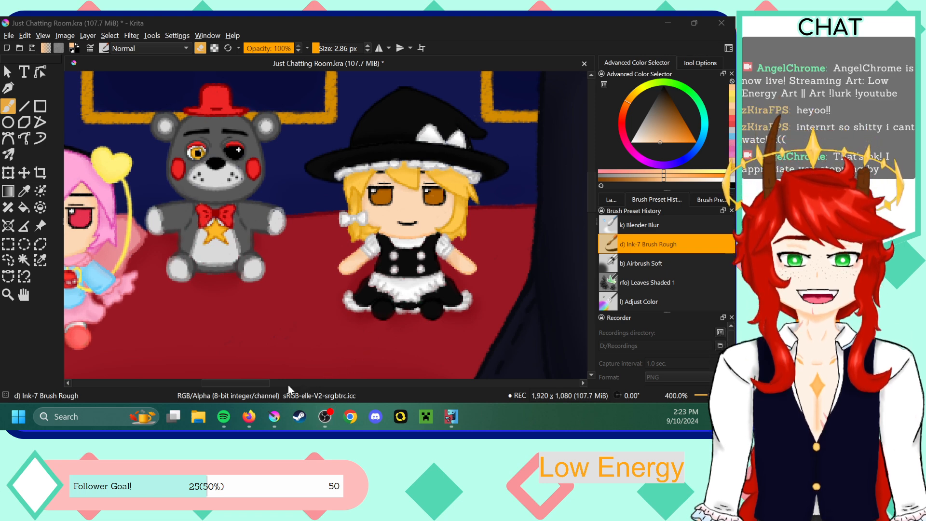
left_click(256, 383)
left_click_drag(256, 384, 470, 385)
left_click(652, 260)
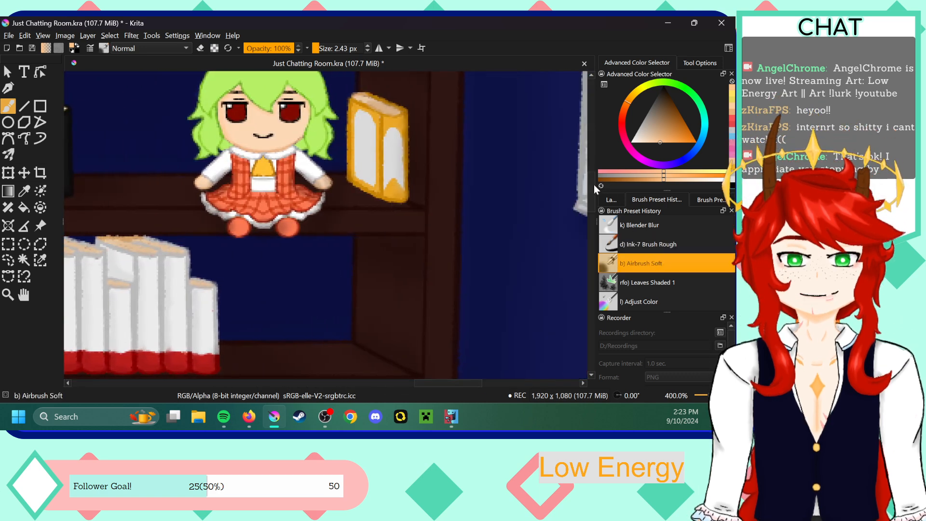
left_click(621, 198)
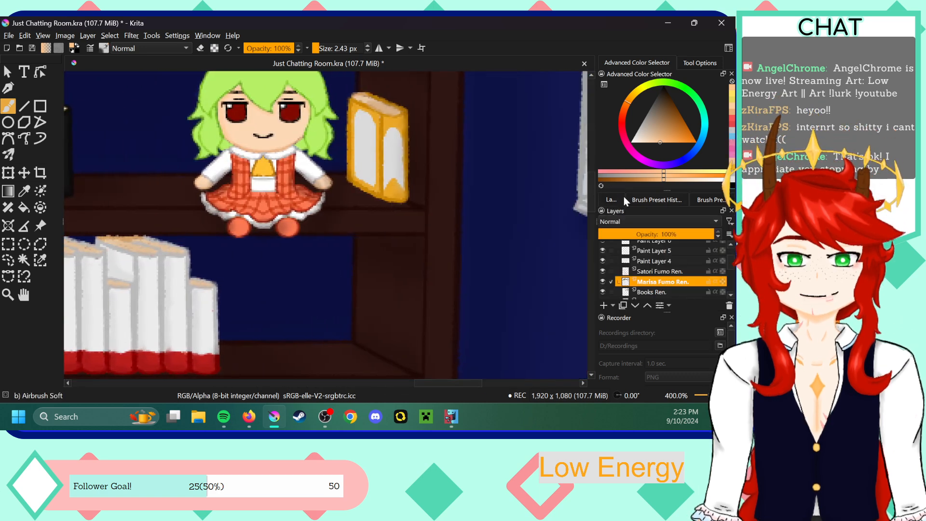
left_click(660, 271)
left_click(661, 261)
- Sample the green of the bookshelf plush's hair and choose a deeper, more saturated green for shading
scroll(588, 182, "up", 3)
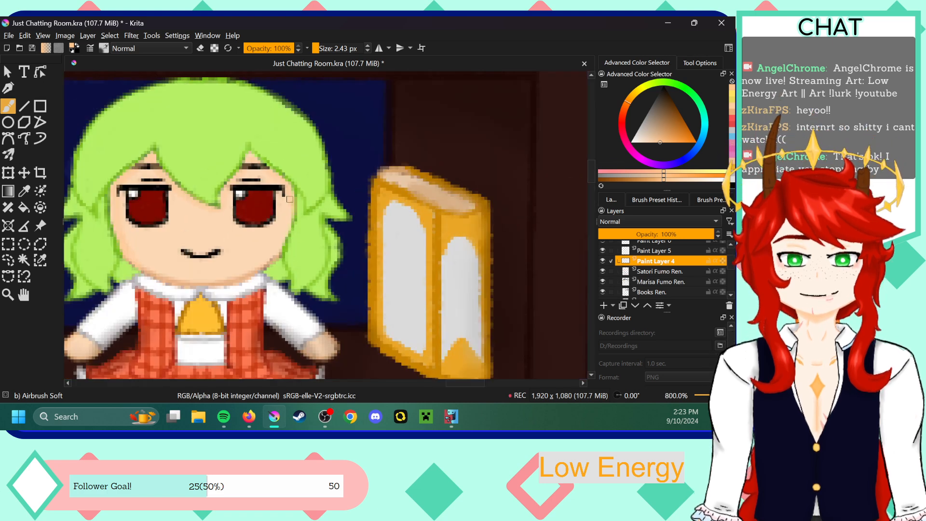
scroll(451, 383, "left", 5)
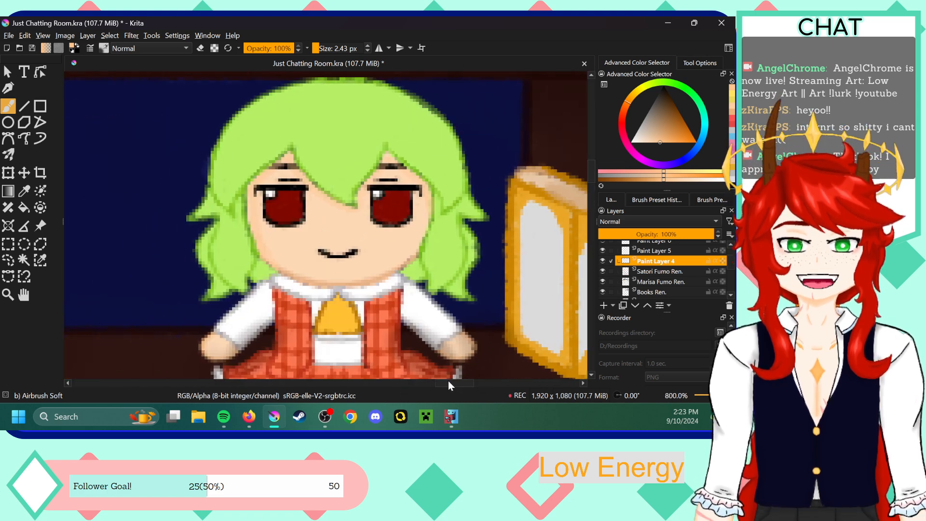
scroll(589, 180, "down", 5)
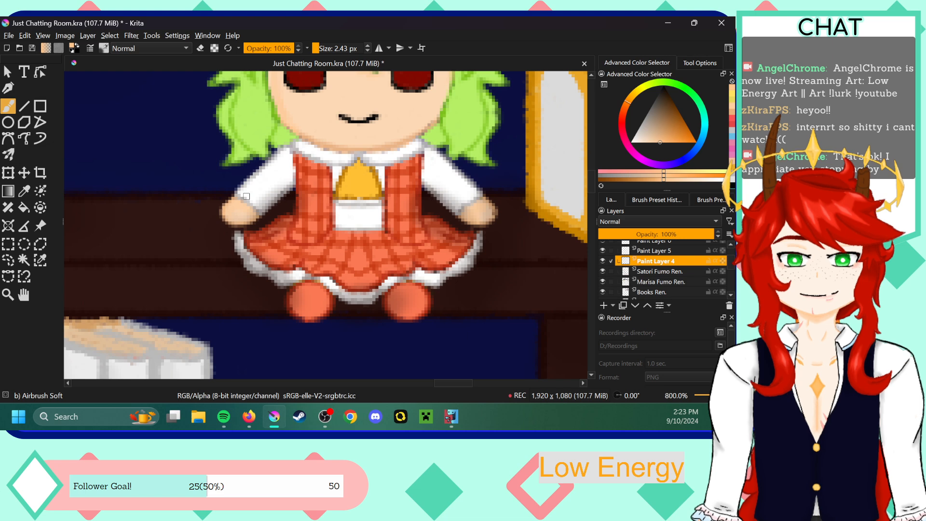
scroll(246, 196, "up", 4)
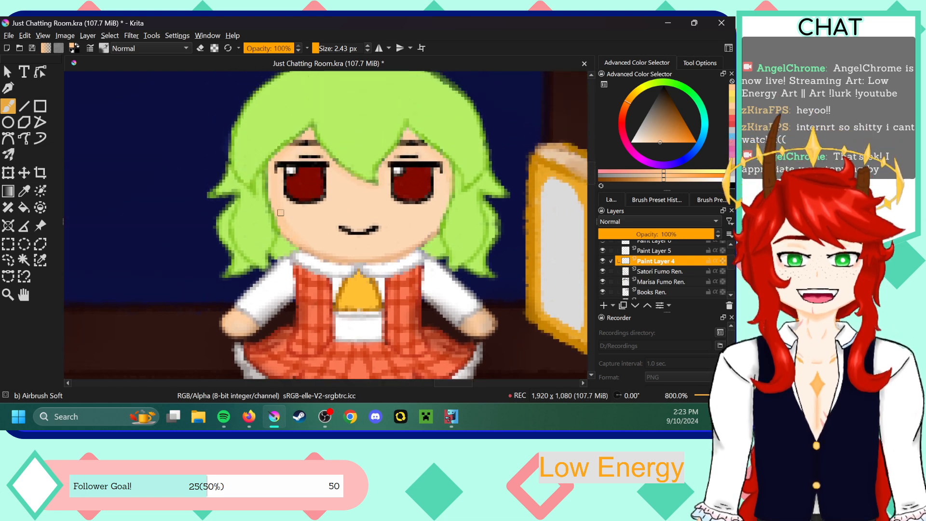
left_click_drag(590, 171, 591, 170)
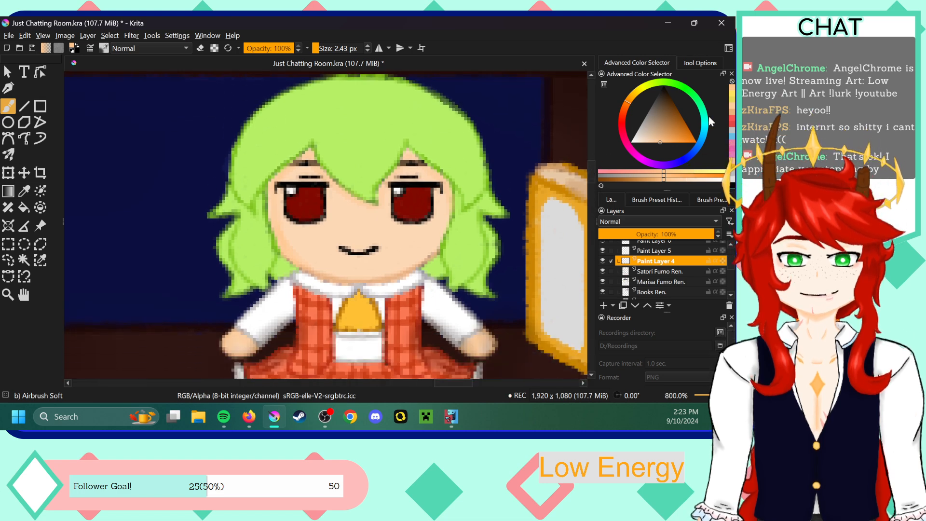
left_click(24, 190)
left_click(356, 113)
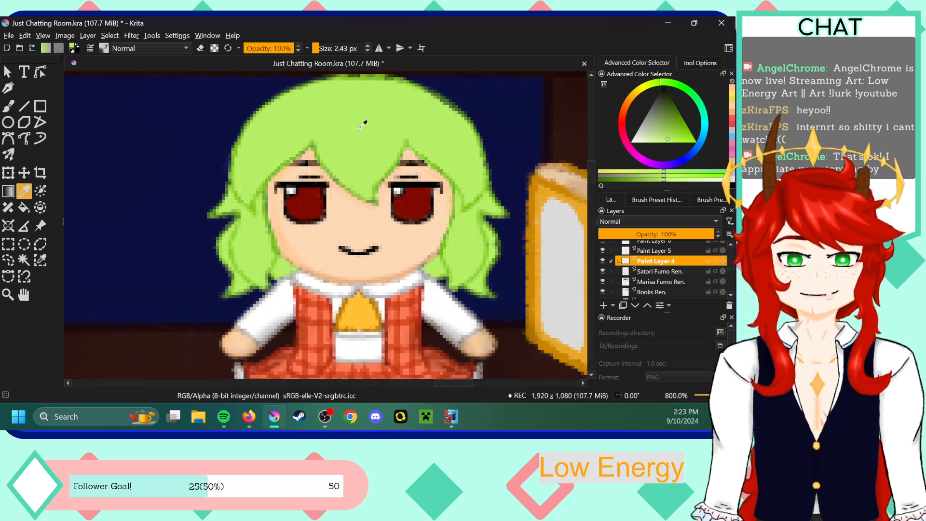
left_click(8, 106)
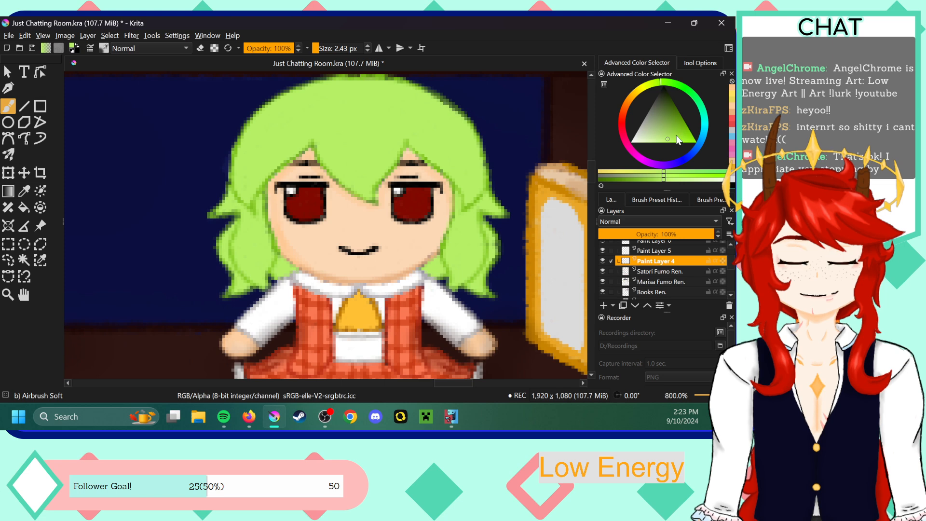
left_click(677, 137)
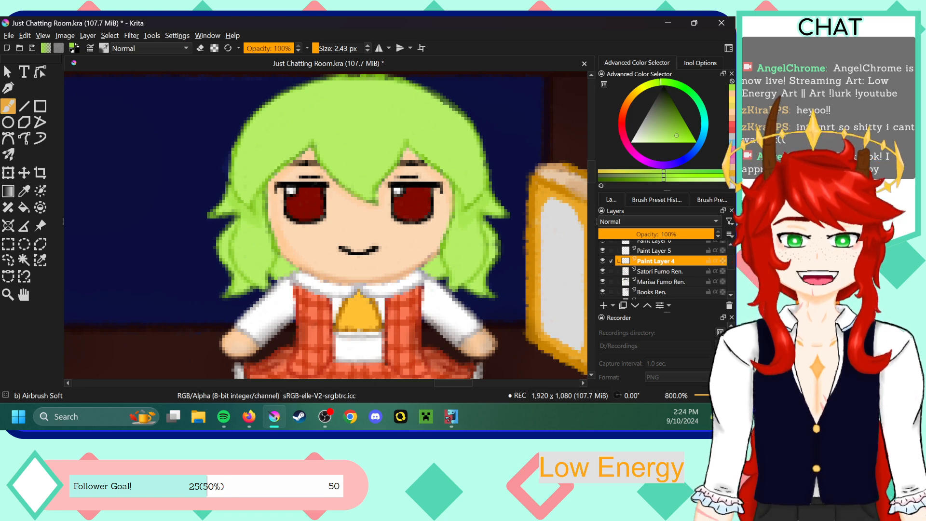
- Shade the green-haired plush's side locks and upper hair with the deeper green using Airbrush Soft at 2.43 px
key("alt+Tab")
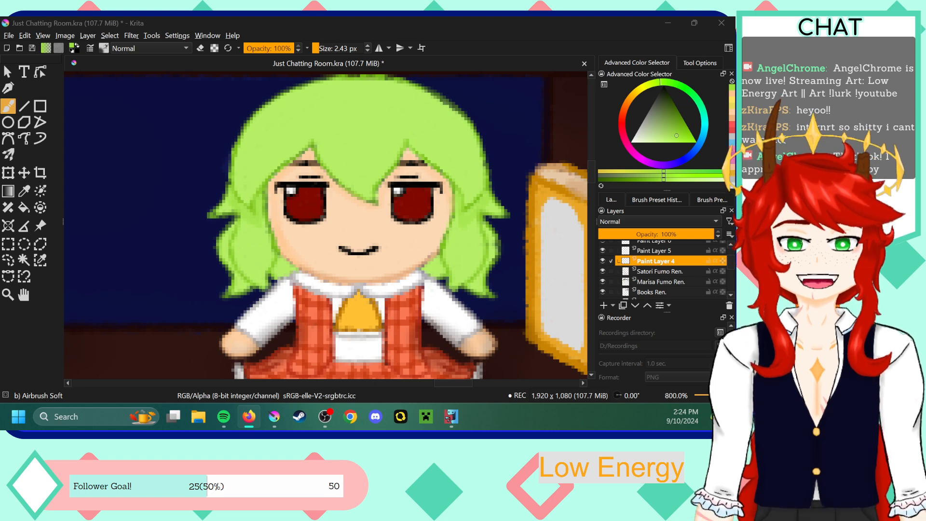
left_click(510, 95)
left_click_drag(593, 171, 592, 165)
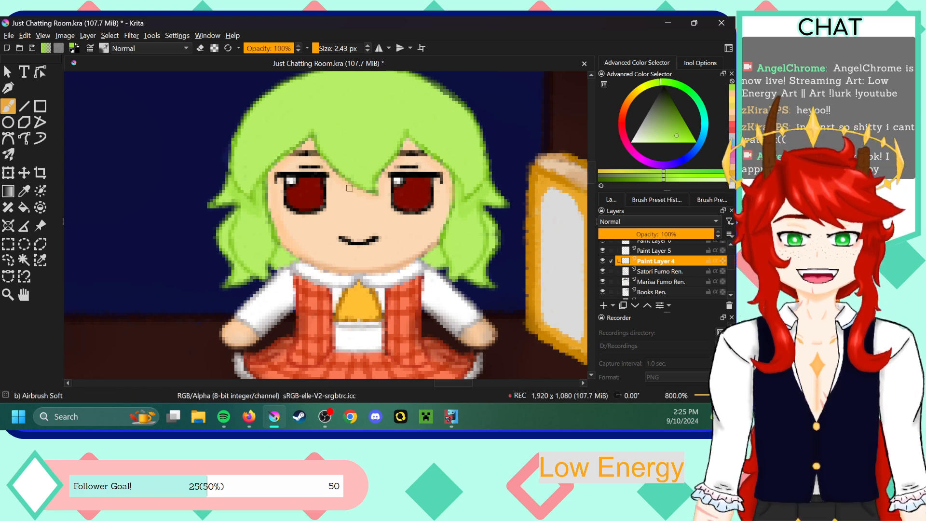
left_click_drag(593, 175, 590, 181)
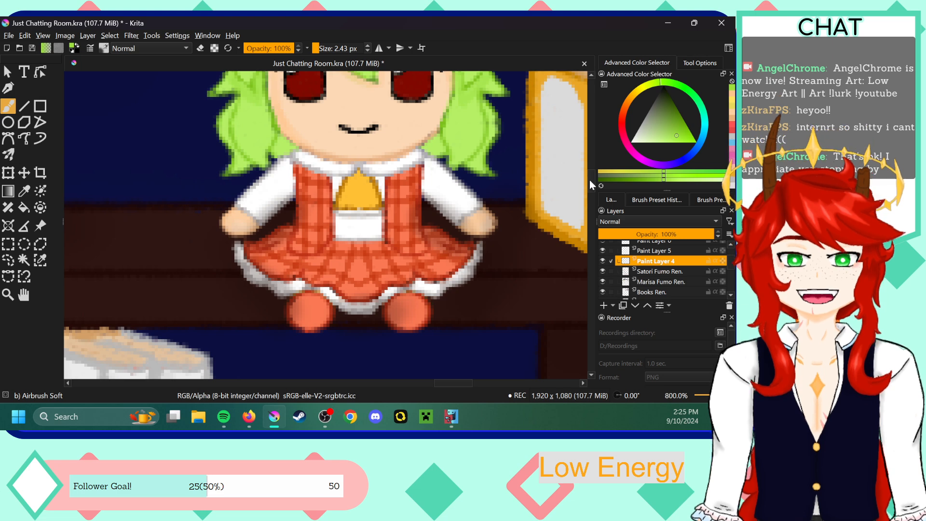
mouse_move(590, 181)
left_mouse_down()
mouse_move(592, 172)
mouse_move(590, 182)
left_mouse_up()
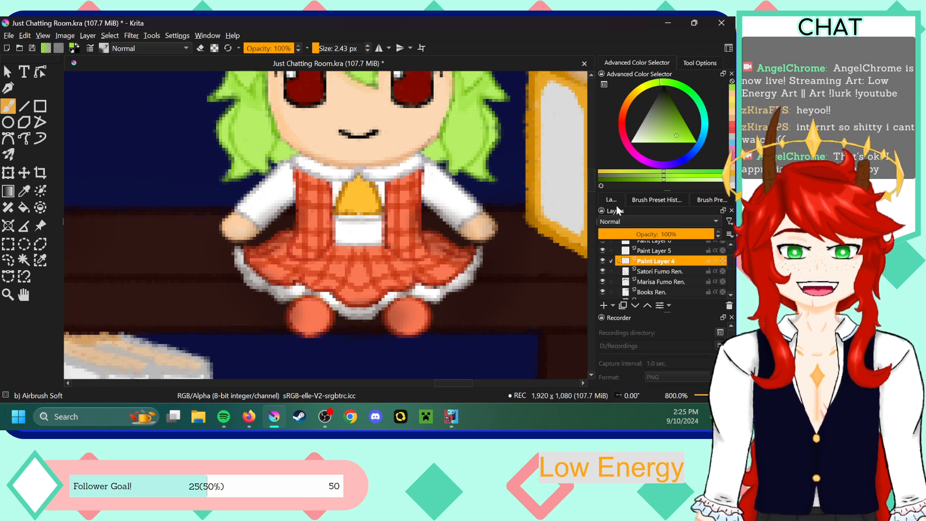
left_click_drag(590, 181, 593, 168)
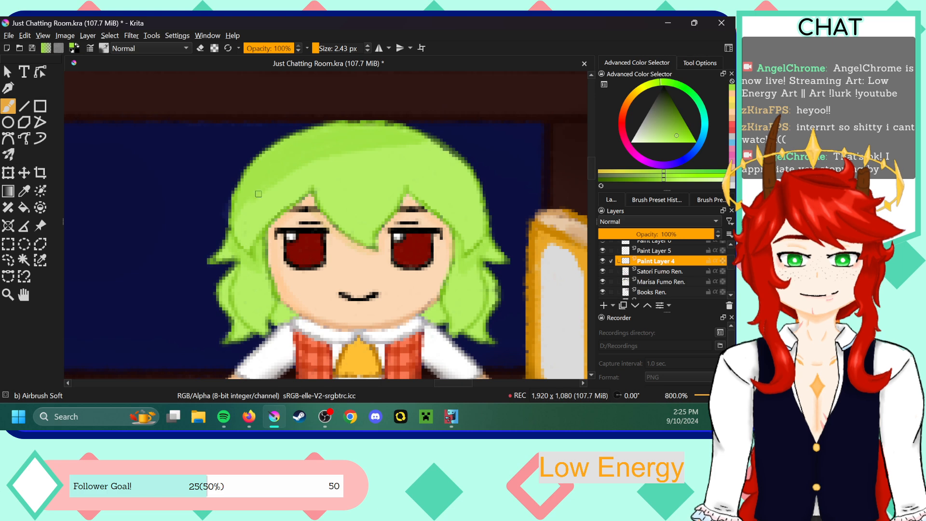
- Repaint the crown of the plush's hair with a curved band of deeper green across the top of the head
scroll(314, 188, "down", 2)
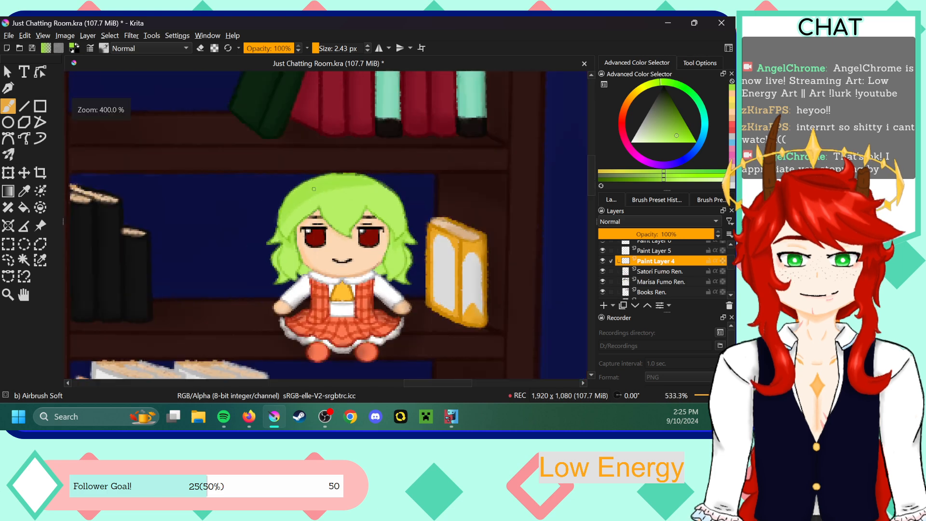
key("ctrl+plus")
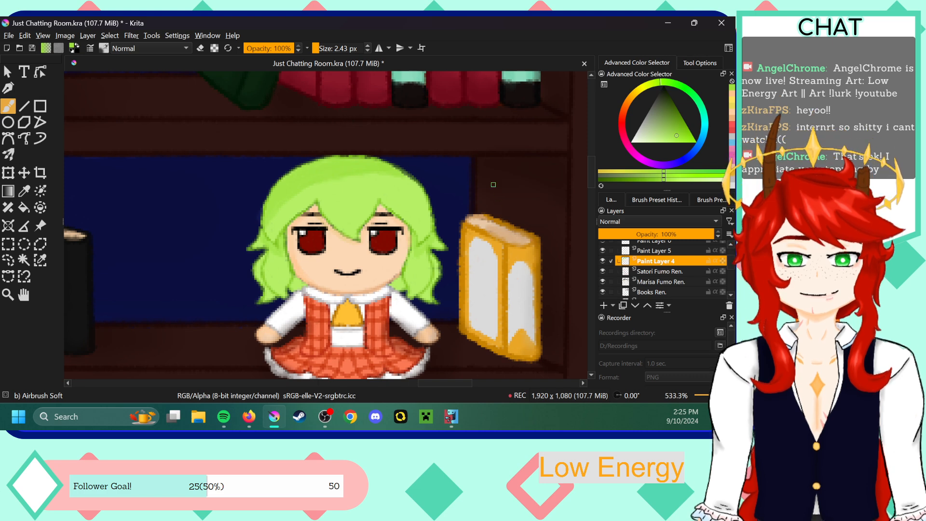
key("ctrl+minus")
key("ctrl+minus")
key("ctrl+plus")
key("ctrl+plus")
key("ctrl+plus")
key("ctrl+plus")
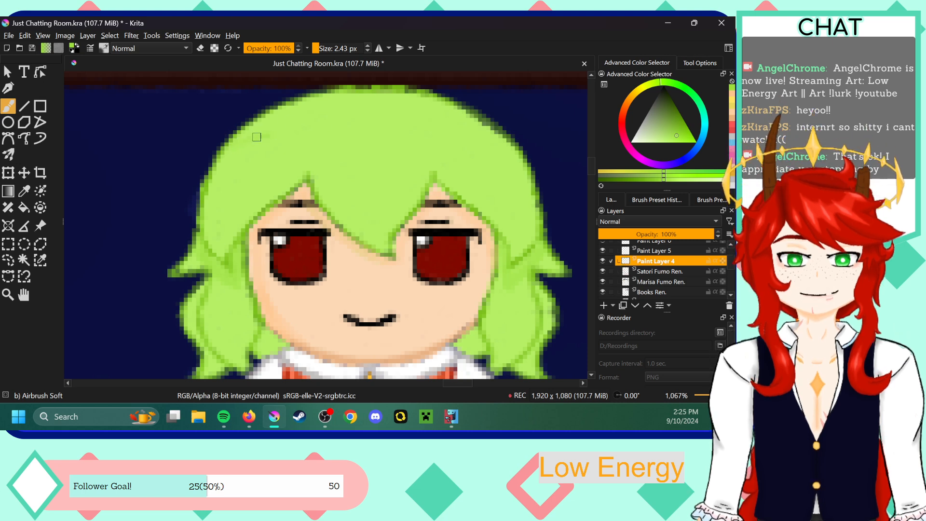
mouse_move(340, 133)
left_mouse_down()
mouse_move(426, 151)
mouse_move(528, 208)
left_mouse_up()
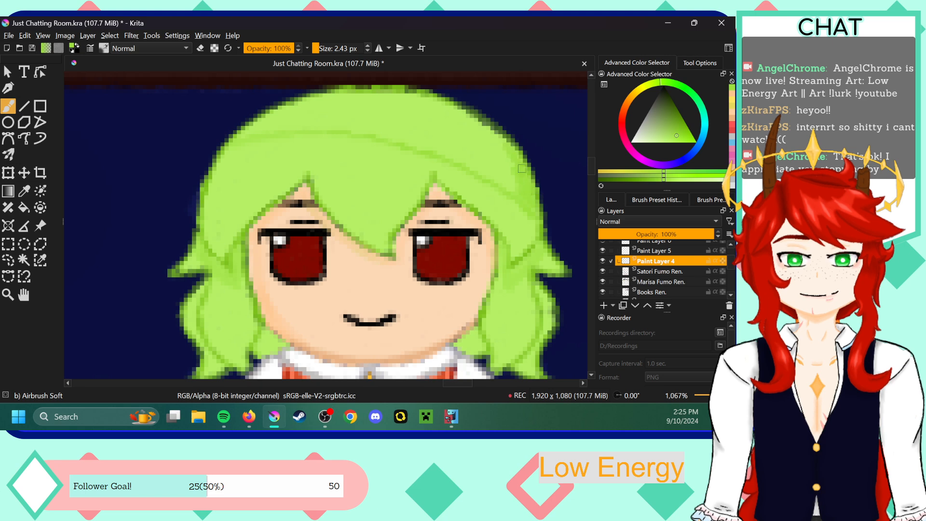
mouse_move(480, 139)
left_mouse_down()
mouse_move(444, 124)
mouse_move(492, 161)
mouse_move(484, 168)
mouse_move(472, 159)
mouse_move(512, 178)
mouse_move(510, 169)
mouse_move(519, 189)
mouse_move(407, 144)
mouse_move(438, 146)
mouse_move(362, 131)
left_mouse_up()
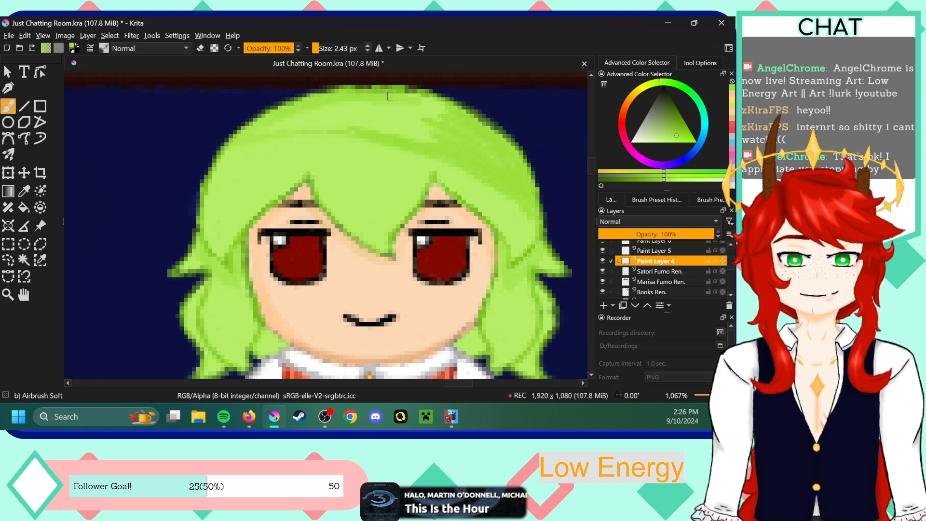
mouse_move(412, 92)
left_mouse_down()
mouse_move(443, 113)
mouse_move(363, 108)
mouse_move(293, 126)
mouse_move(447, 132)
mouse_move(416, 128)
left_mouse_up()
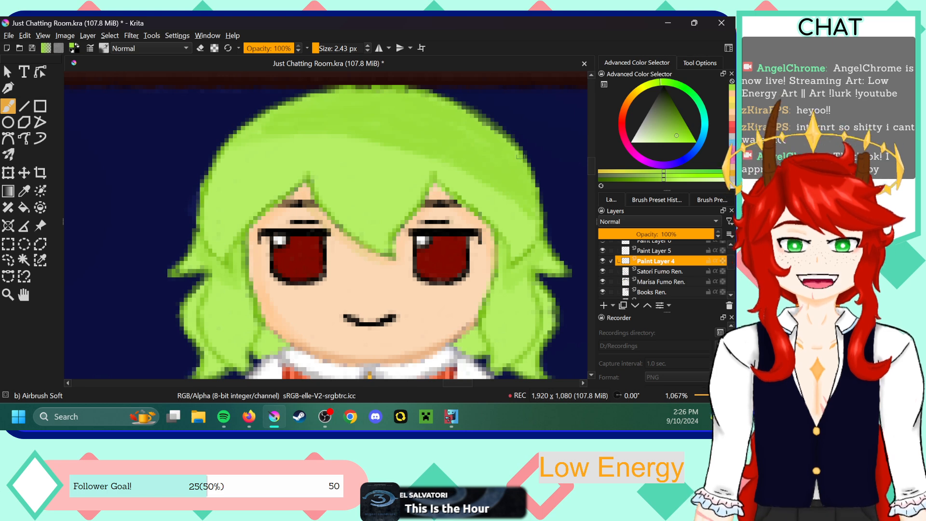
- Clean up the crown shading's edge with Ink-7 Brush Rough in eraser mode and refine it with Airbrush Soft at 2.43 px
left_click(657, 200)
left_click(657, 244)
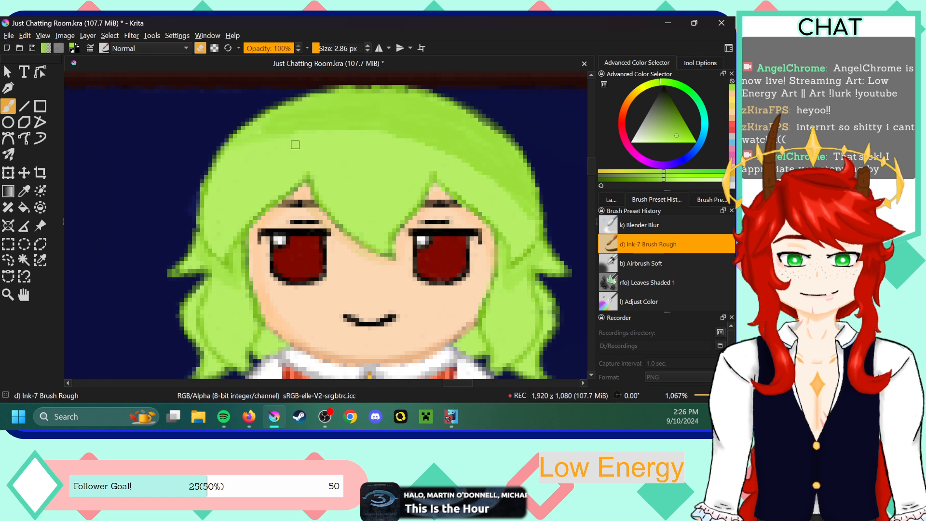
left_click(642, 264)
left_click_drag(288, 137, 340, 82)
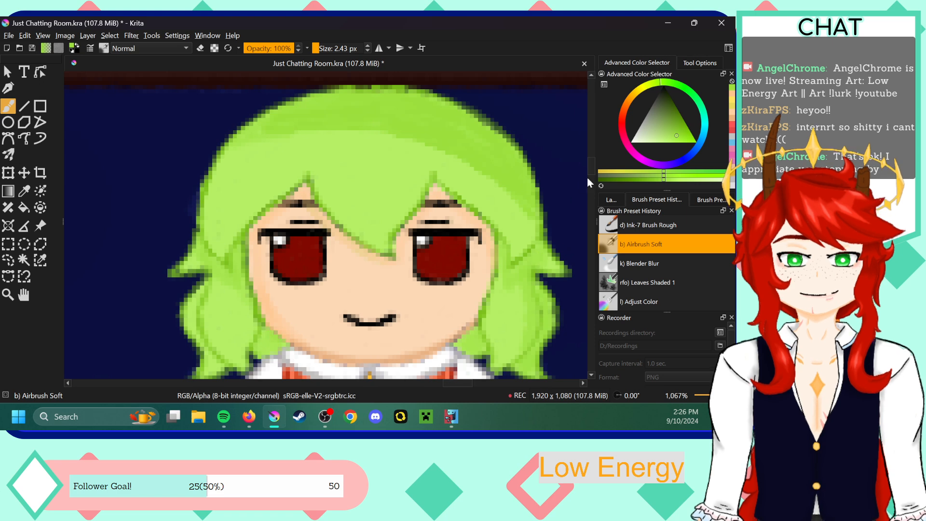
- Shade the plush's white sleeves, collar and shirt front with a darker grey based on the sleeve colour, using Airbrush Soft down to 1.41 px
scroll(503, 156, "down", 4)
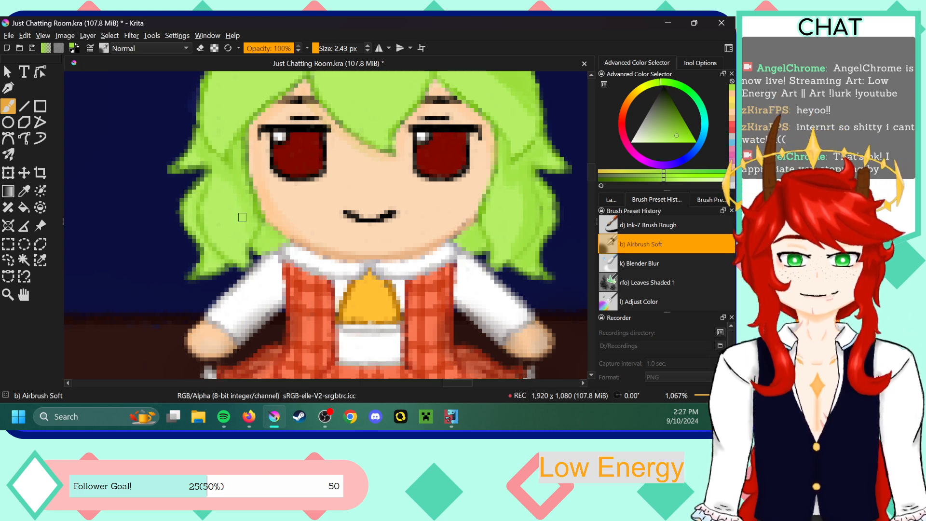
mouse_move(592, 172)
left_mouse_down()
mouse_move(592, 164)
mouse_move(592, 175)
left_mouse_up()
left_click(24, 191)
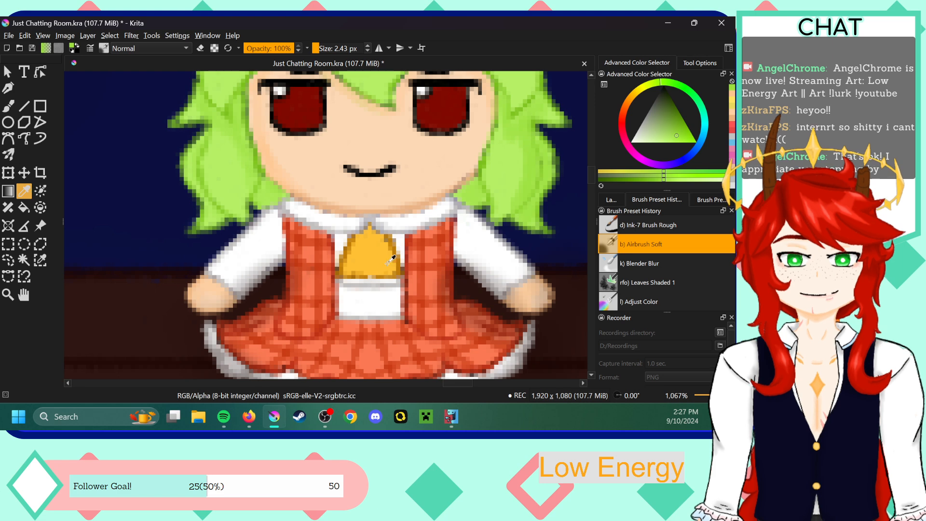
left_click(487, 251)
key("b")
left_click(637, 133)
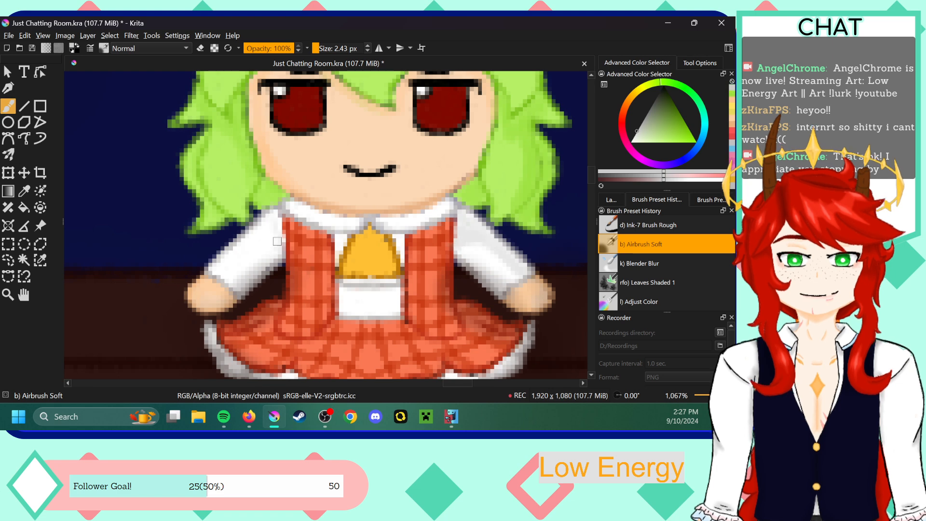
left_click_drag(270, 225, 276, 252)
left_click_drag(271, 214, 280, 254)
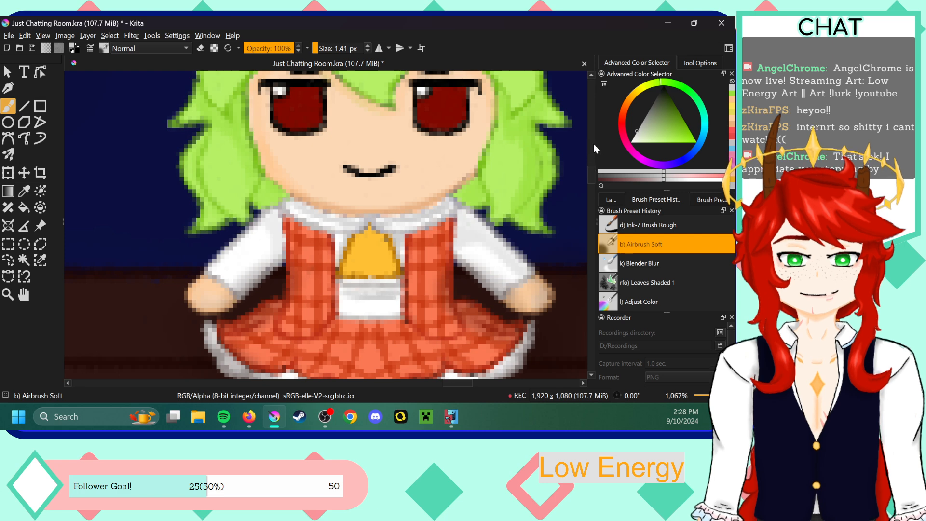
- Shade the white frill along the plush's skirt hem in grey with Airbrush Soft at 1.71 px
scroll(594, 180, "down", 3)
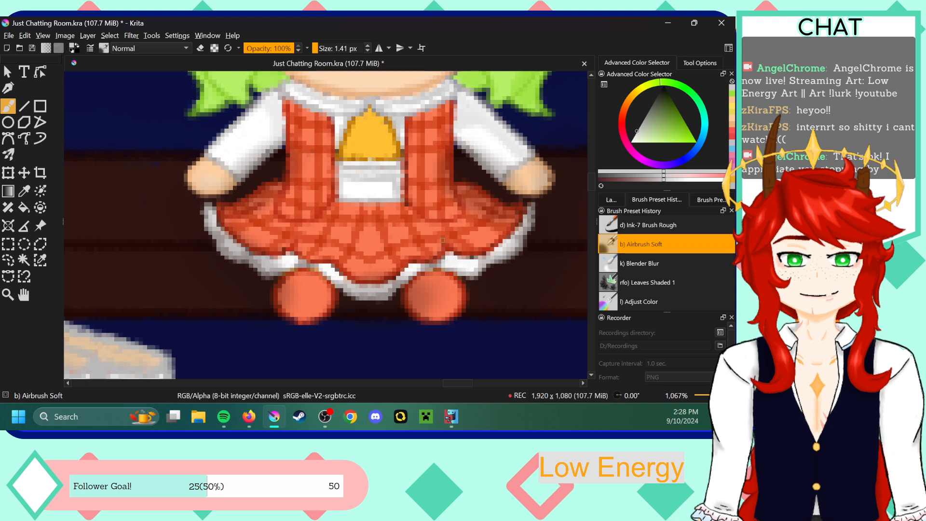
left_click_drag(318, 47, 321, 47)
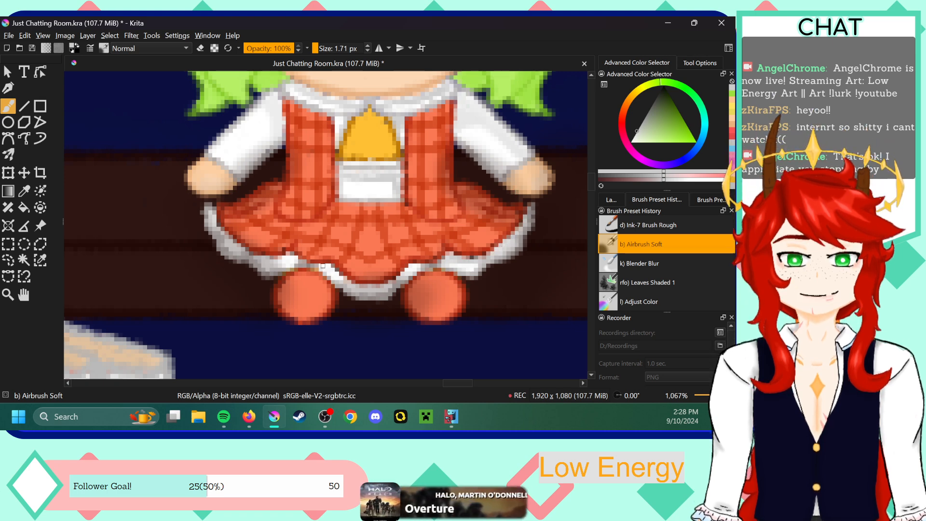
left_click_drag(277, 259, 291, 259)
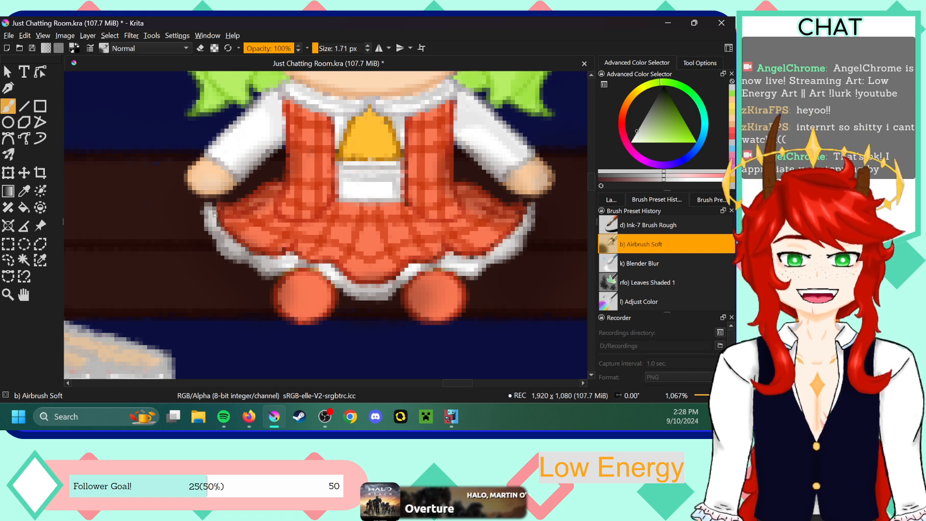
- Shade the plush's plaid dress and skirt in a deeper red based on the sampled dress colour, using Airbrush Soft at 3.33 px
scroll(590, 178, "up", 3)
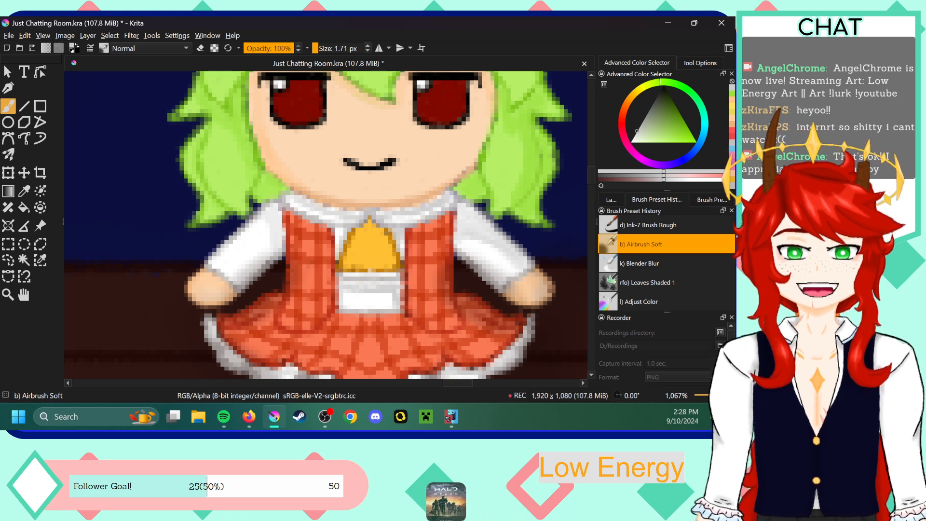
scroll(591, 173, "up", 5)
left_click_drag(591, 170, 591, 180)
left_click(24, 192)
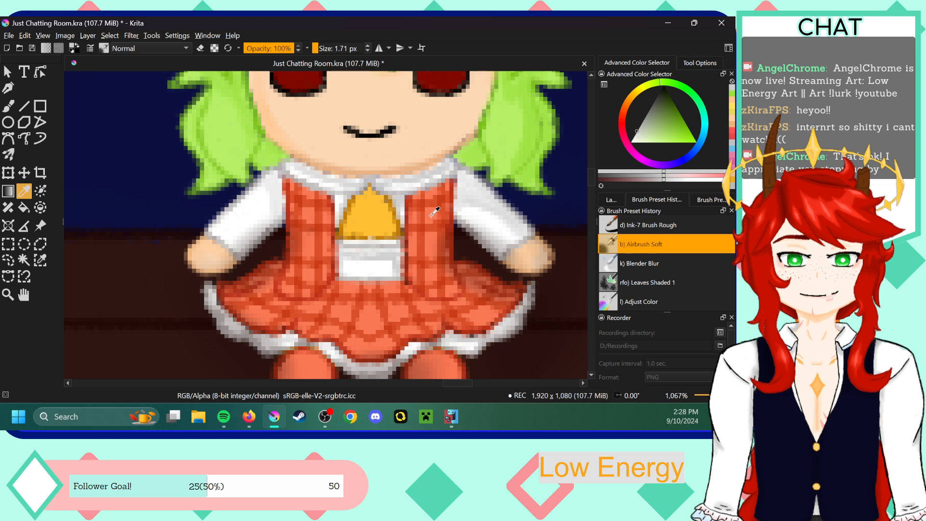
left_click(431, 210)
left_click(8, 106)
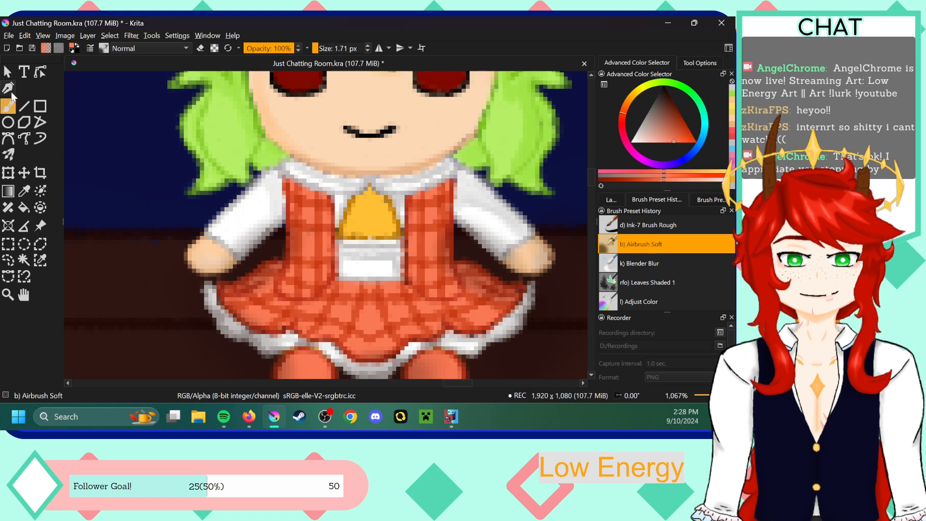
left_click(679, 135)
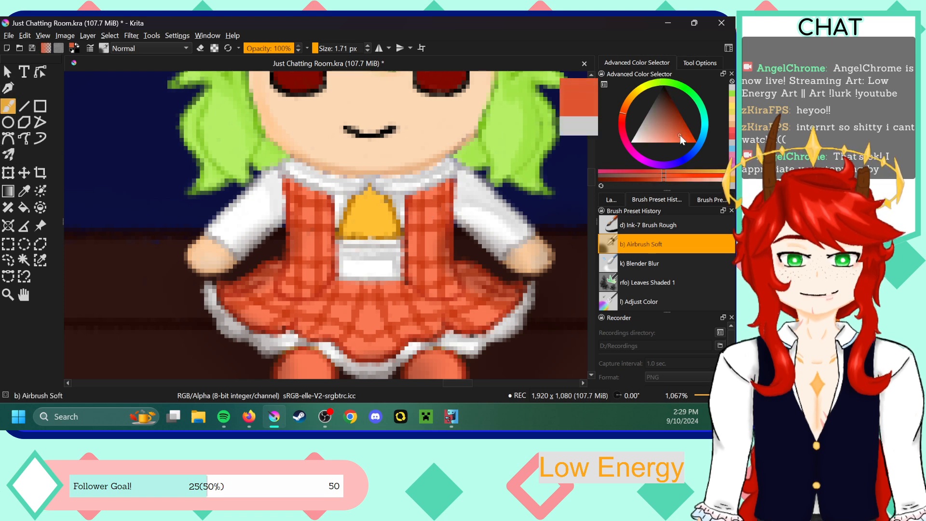
left_click(319, 49)
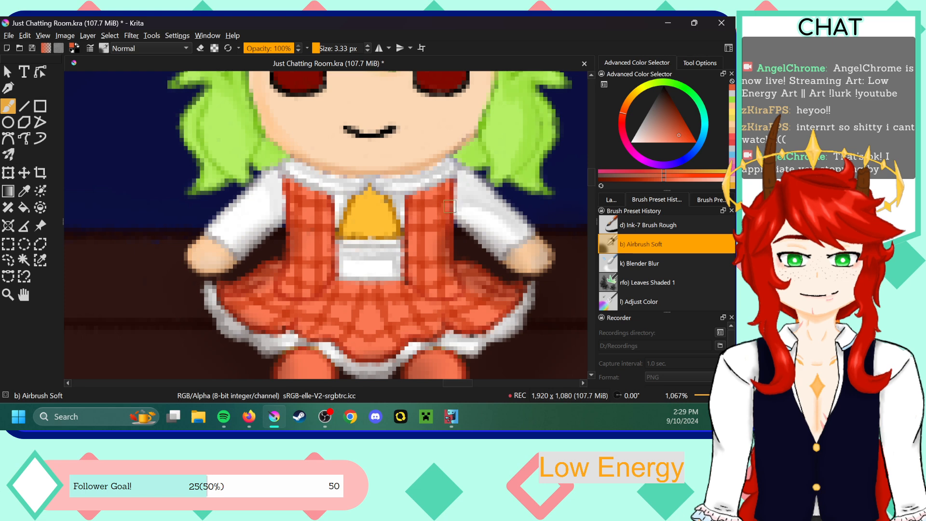
left_click(682, 131)
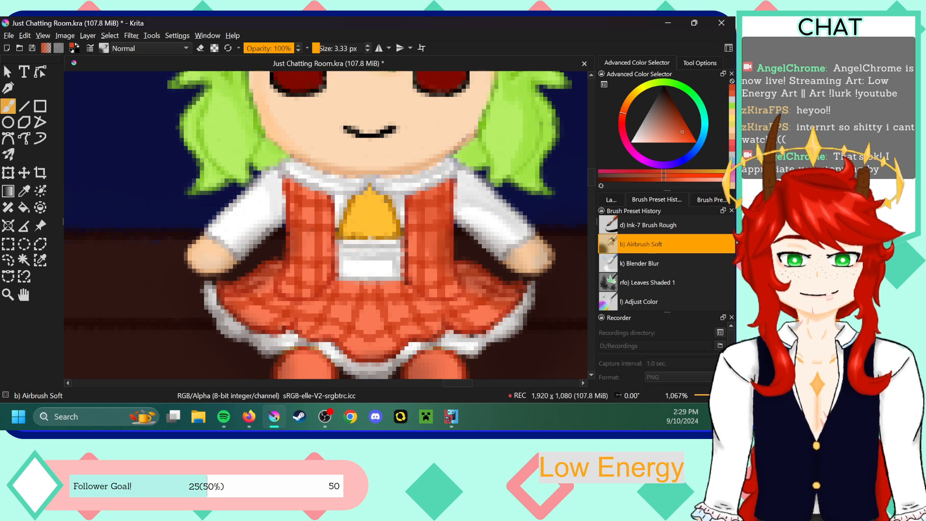
left_click(681, 126)
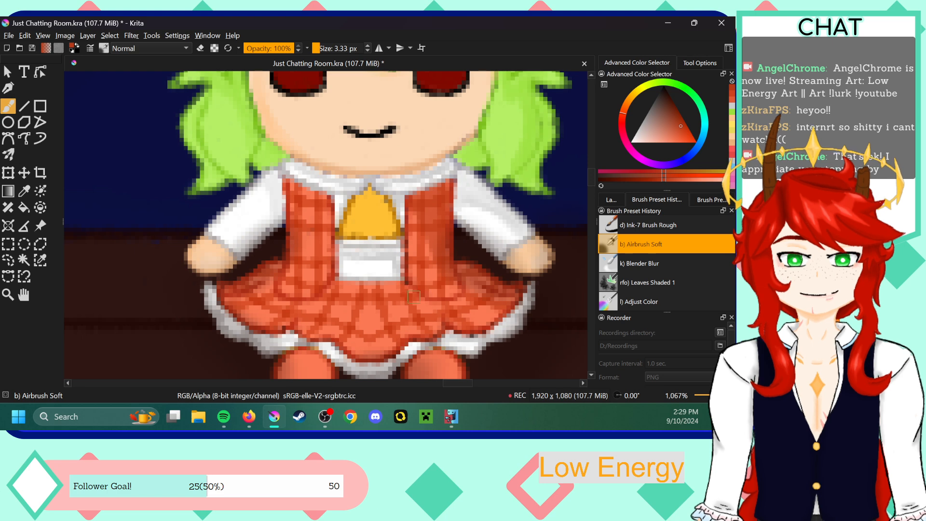
left_click_drag(411, 296, 495, 310)
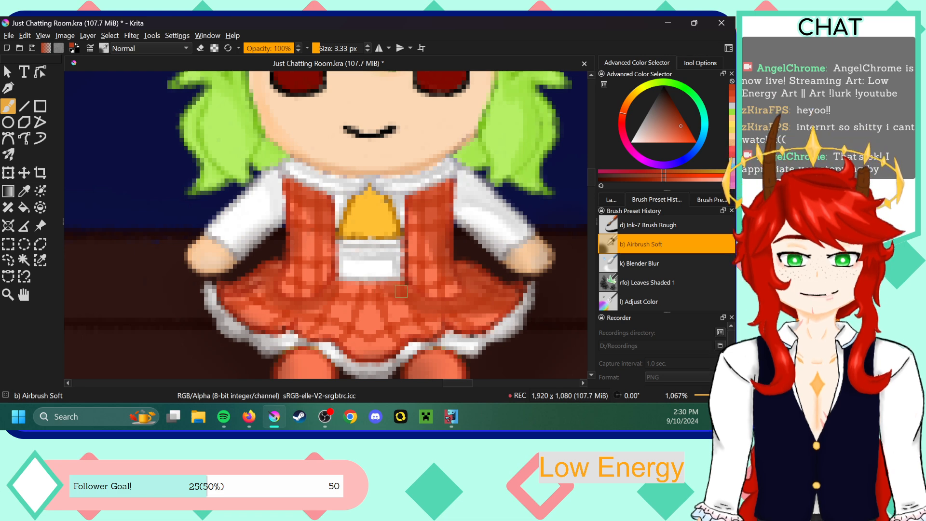
left_click_drag(491, 307, 493, 316)
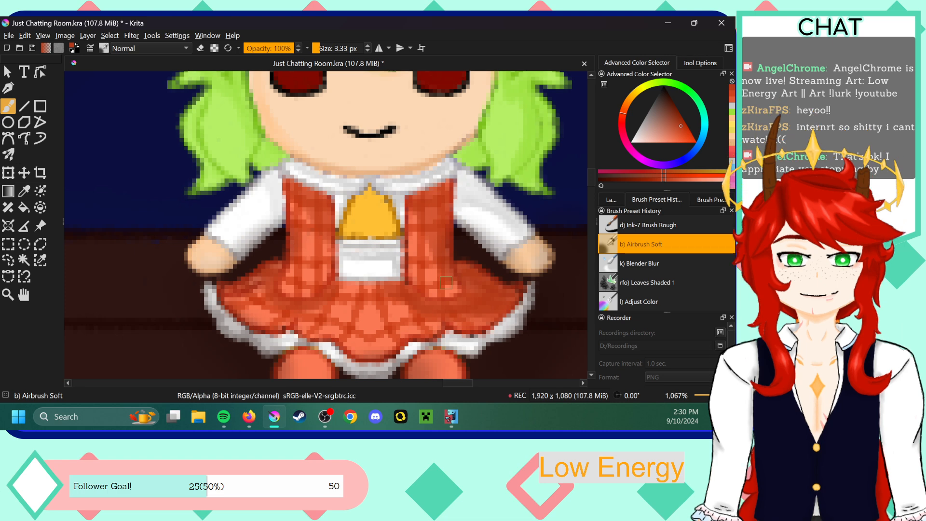
- Erase the dark overlap on the plush's hands, skirt frill and feet on the Bookshelf Ren. layer, using Ink-7 Brush Rough in eraser mode at 2.86 px
left_click_drag(591, 179, 591, 186)
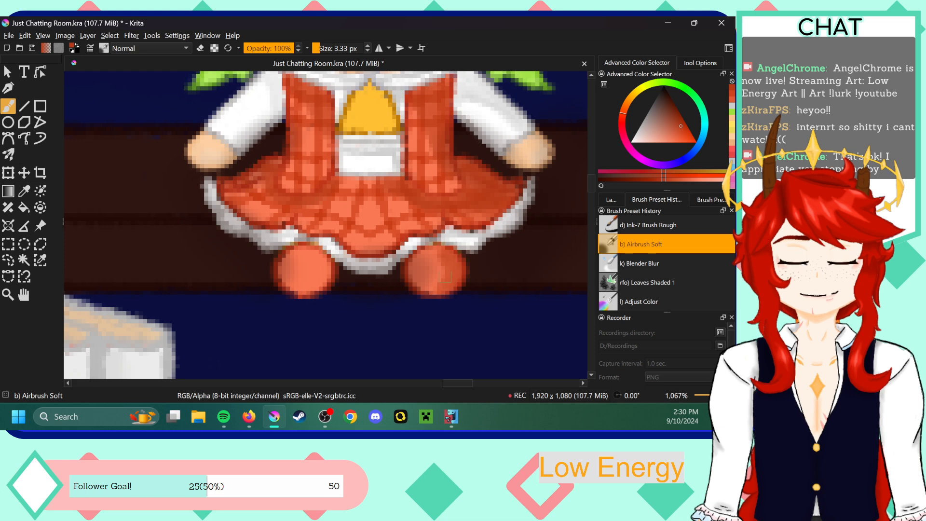
left_click(614, 199)
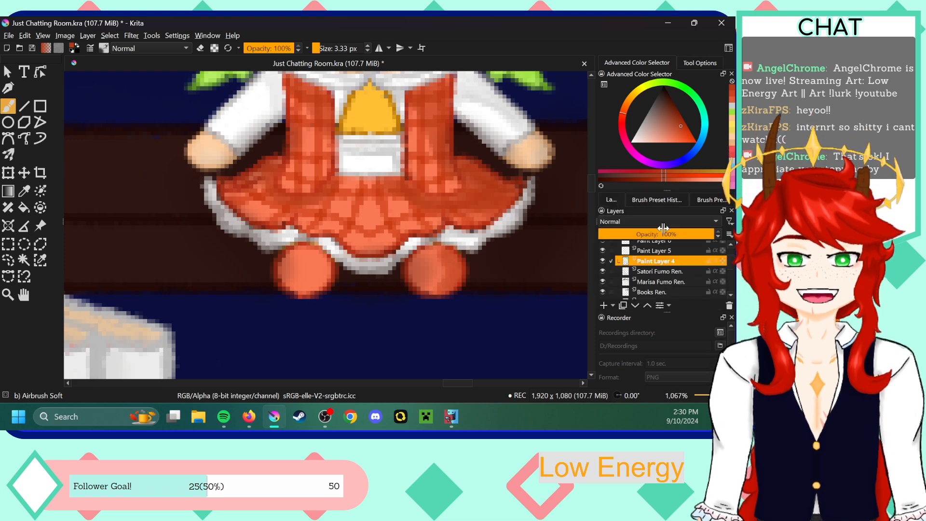
left_click(657, 199)
left_click(640, 243)
left_click(611, 200)
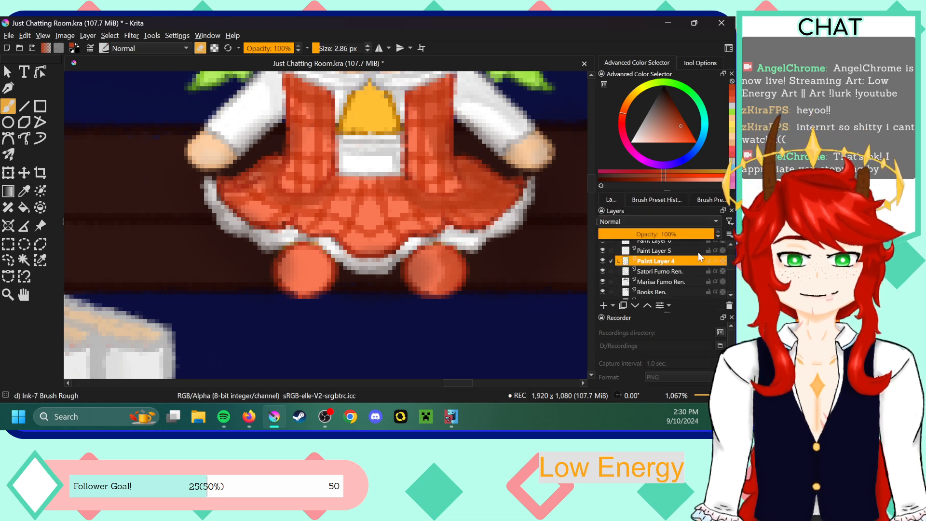
scroll(733, 264, "up", 3)
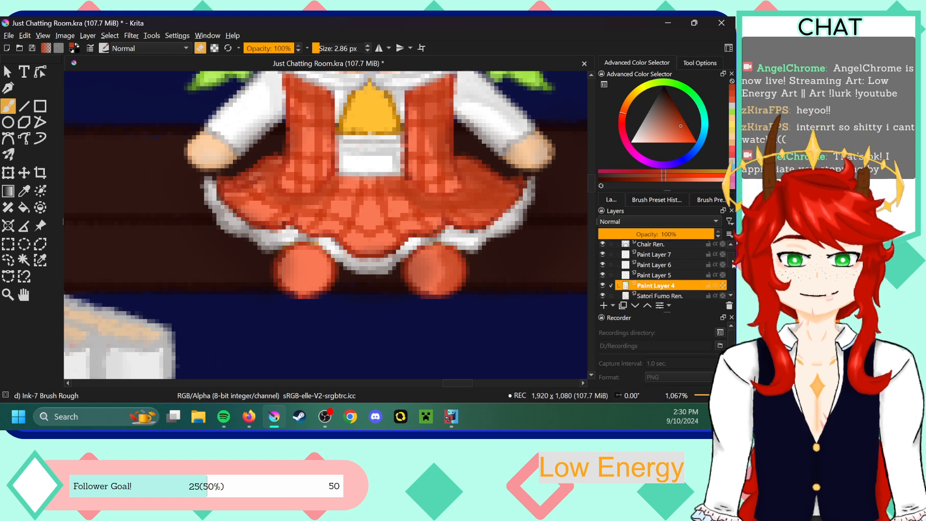
scroll(733, 266, "down", 5)
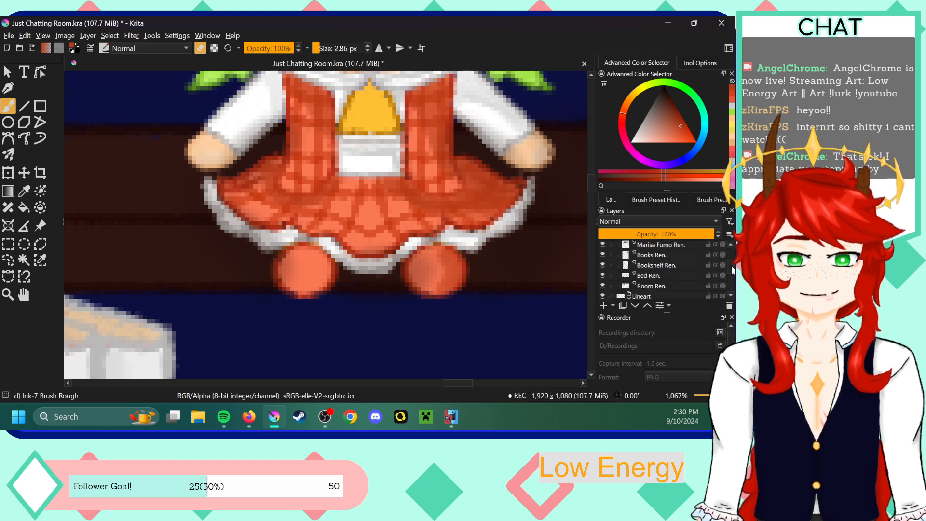
left_click(685, 265)
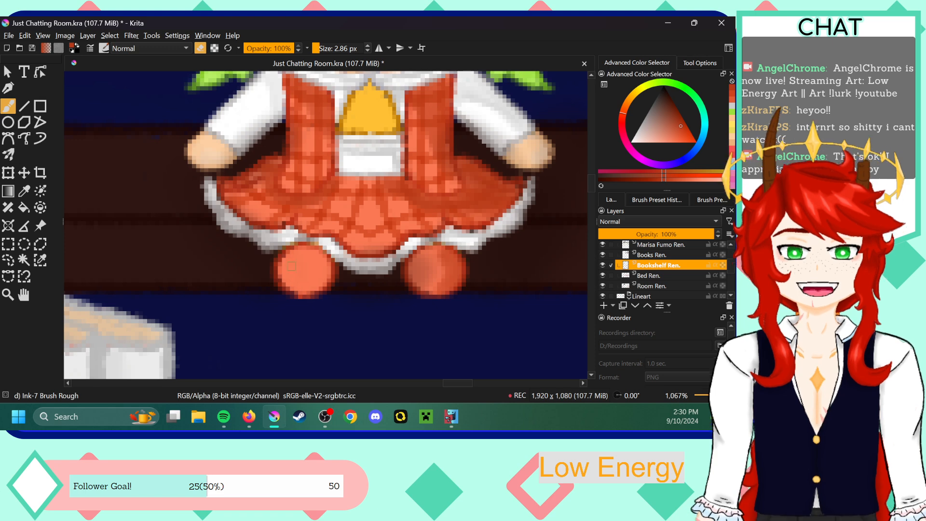
left_click_drag(419, 259, 427, 278)
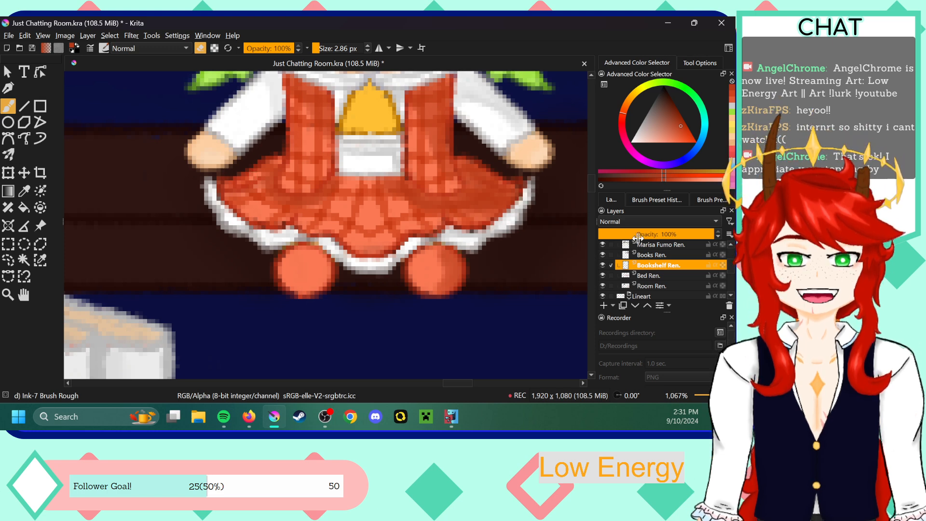
- Shade the plush's round feet in the deeper red on Paint Layer 4, using Airbrush Soft at 3.33 px
scroll(731, 265, "up", 6)
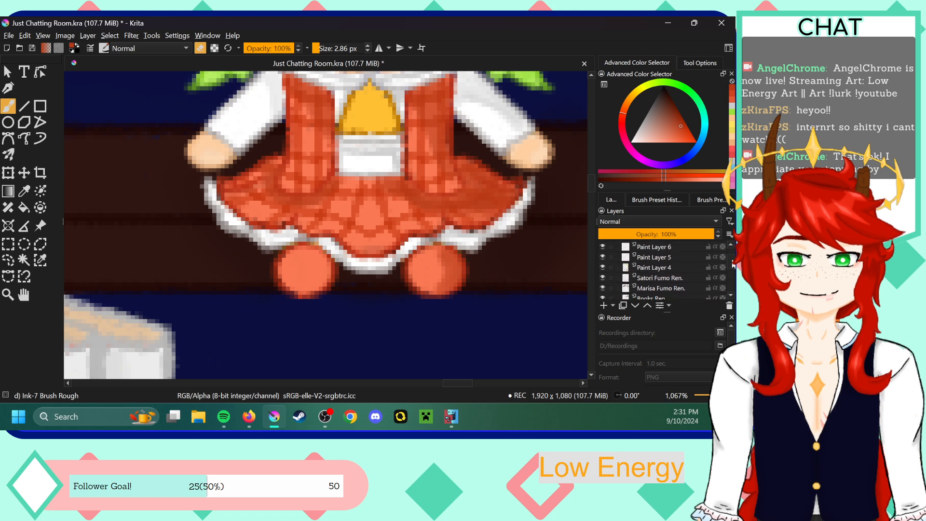
scroll(731, 263, "down", 1)
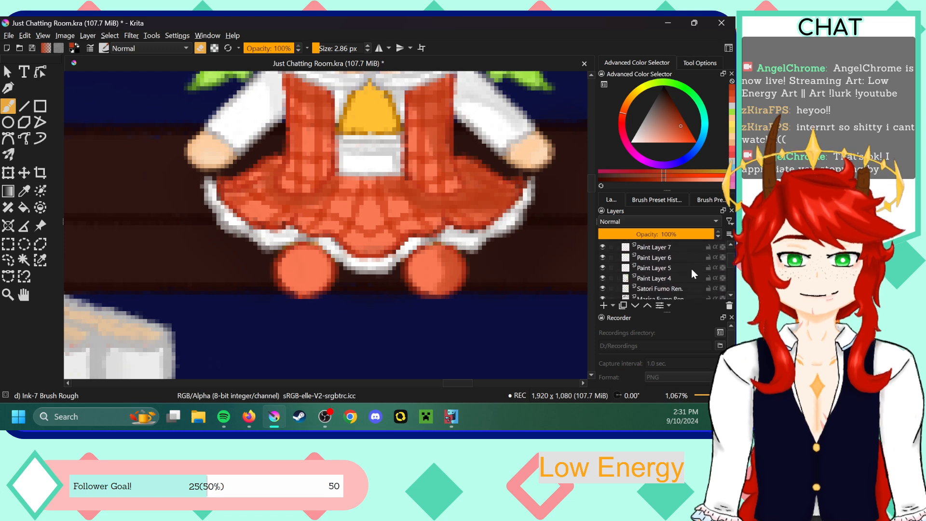
left_click(665, 279)
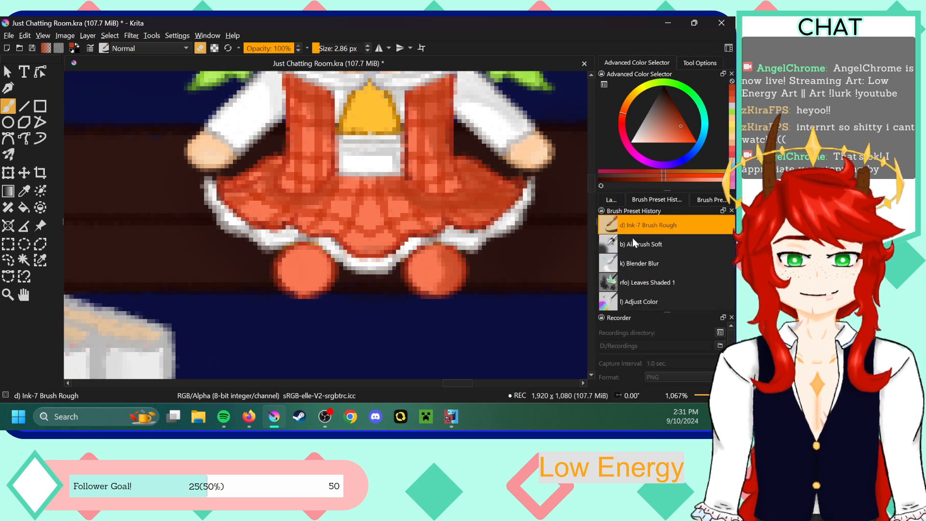
left_click(630, 244)
scroll(579, 181, "up", 5)
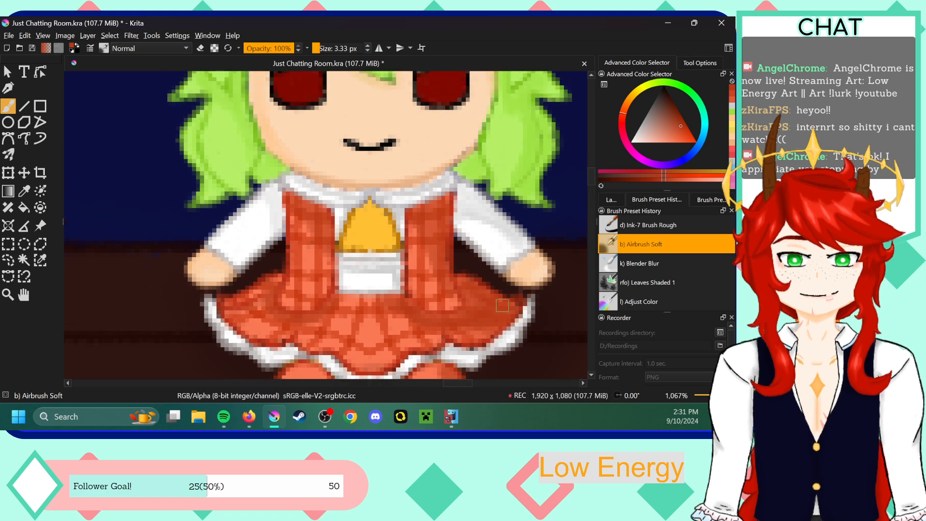
mouse_move(590, 173)
left_mouse_down()
mouse_move(589, 165)
mouse_move(589, 183)
left_mouse_up()
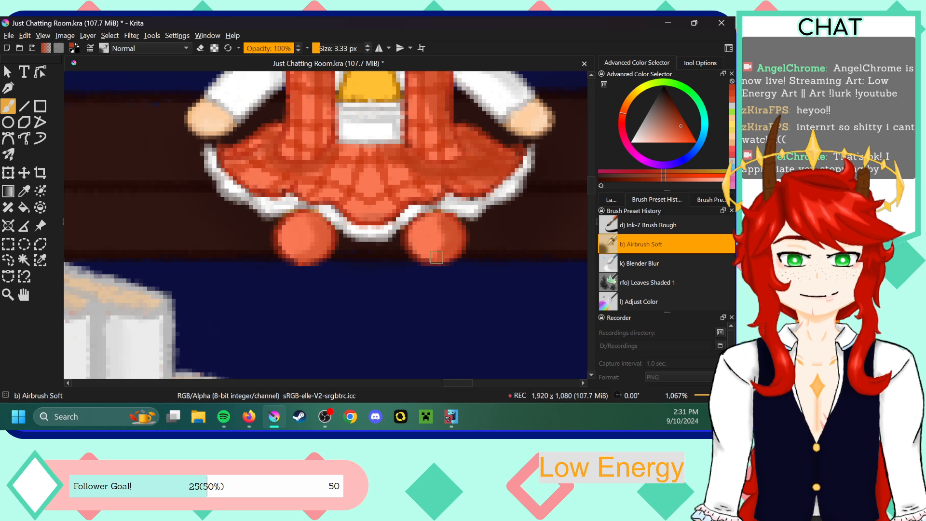
- Blend the shading on the plush's feet, skirt, shirt front and sleeves with Blender Blur at 2.86 px
left_click(649, 263)
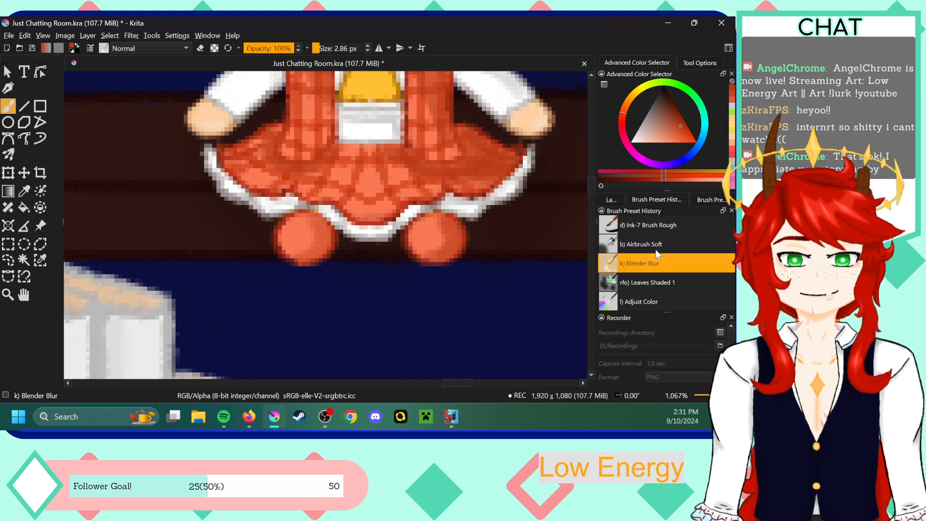
left_click_drag(591, 185, 591, 179)
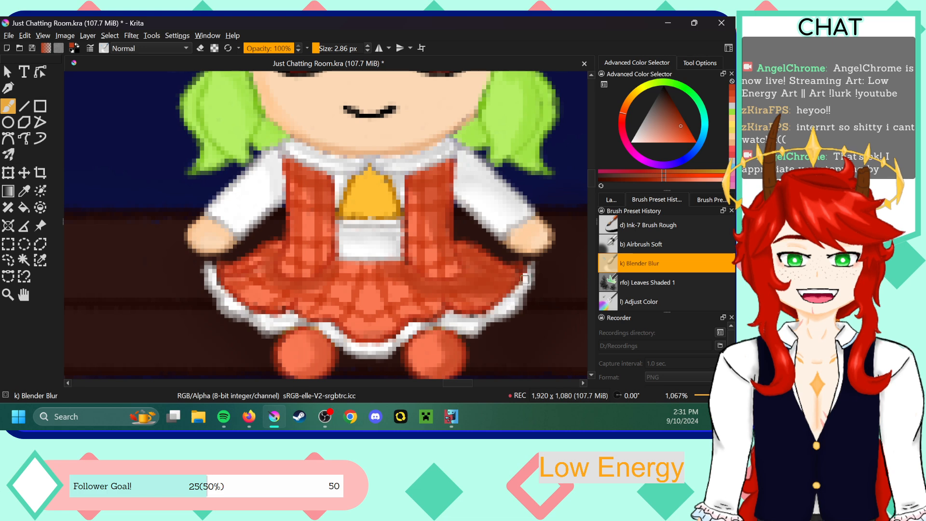
left_click_drag(589, 185, 591, 177)
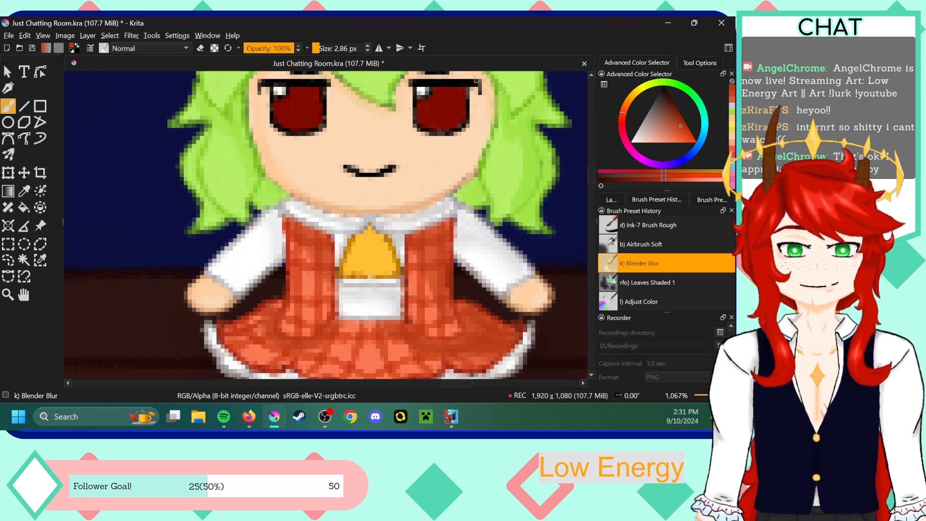
left_click_drag(593, 178, 591, 174)
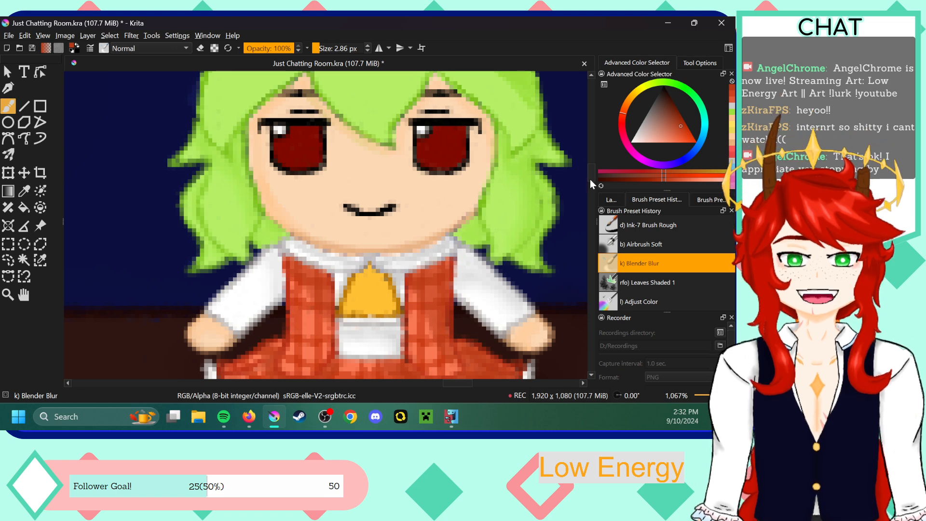
- Blend the green shading band across the plush's crown with Blender Blur, varying the size between 2.05, 5.07 and 1.71 px
left_click_drag(592, 171, 592, 164)
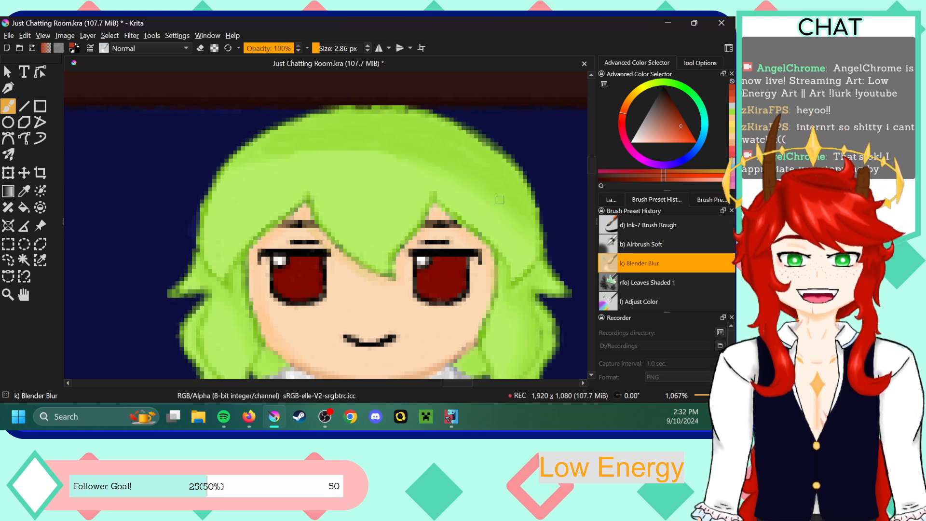
left_click_drag(326, 48, 318, 47)
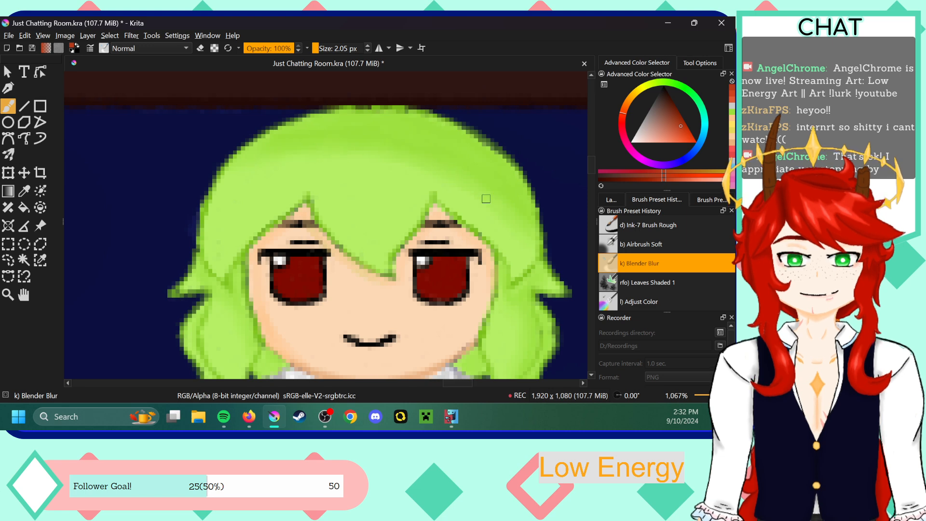
left_click(320, 48)
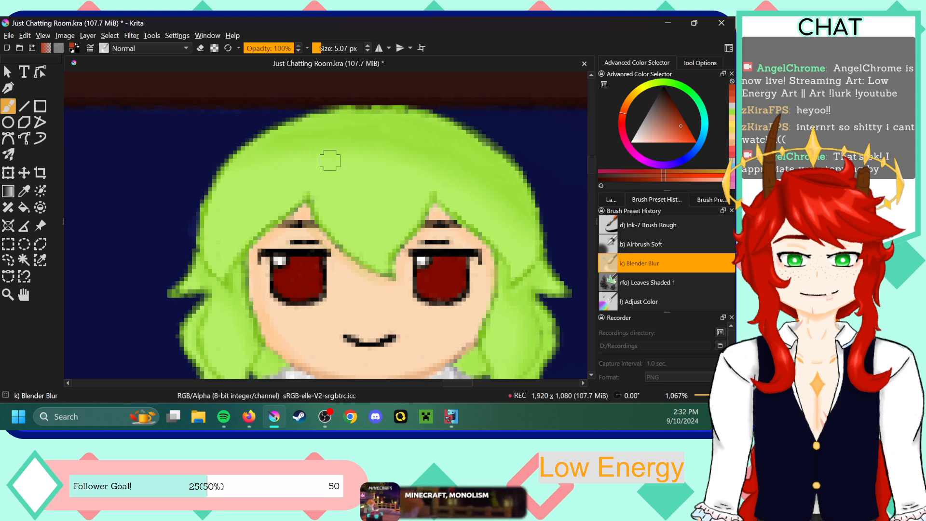
left_click(318, 48)
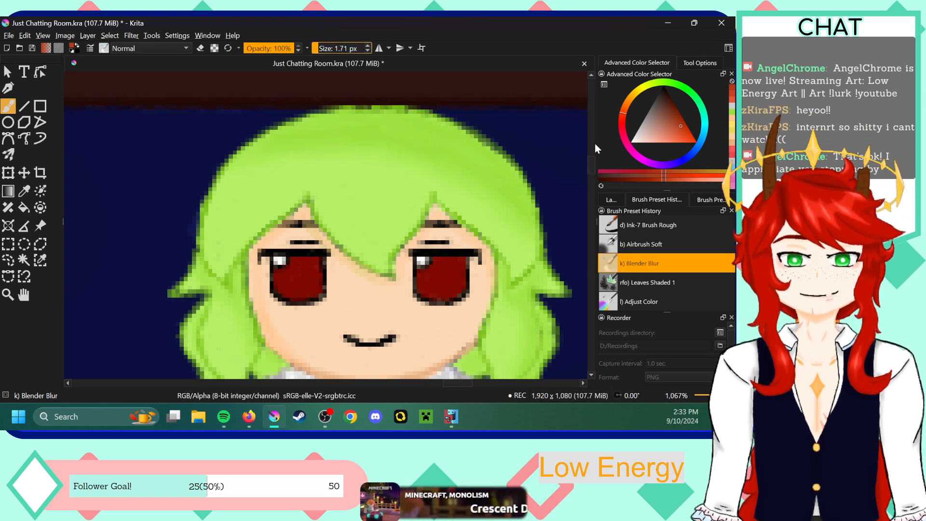
- Smooth the shading on the plush's hair locks, collar and dress with Blender Blur at 1.71 px and 2.43 px
scroll(262, 163, "down", 3)
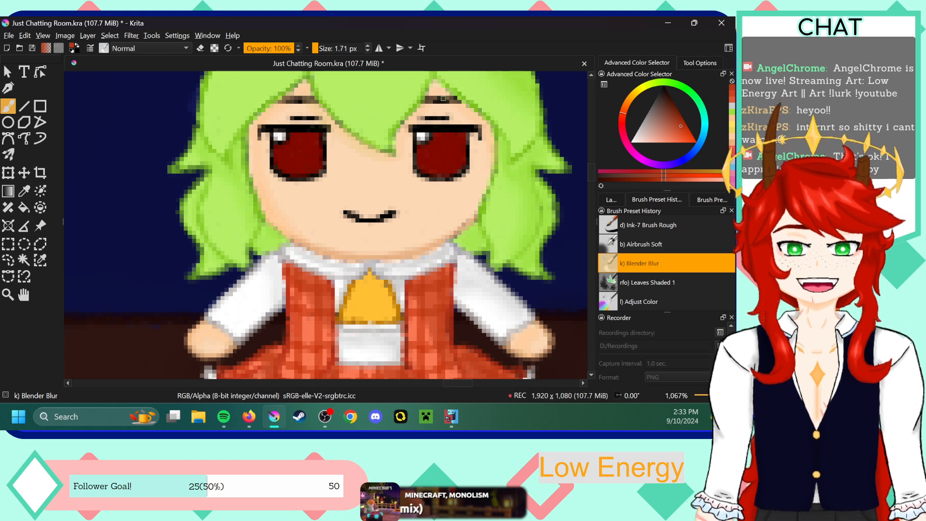
scroll(590, 174, "down", 3)
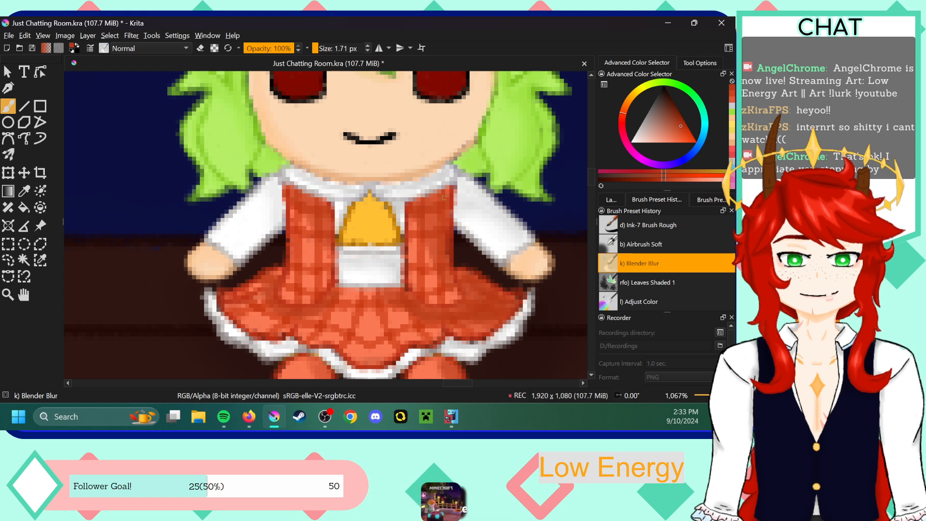
left_click(320, 49)
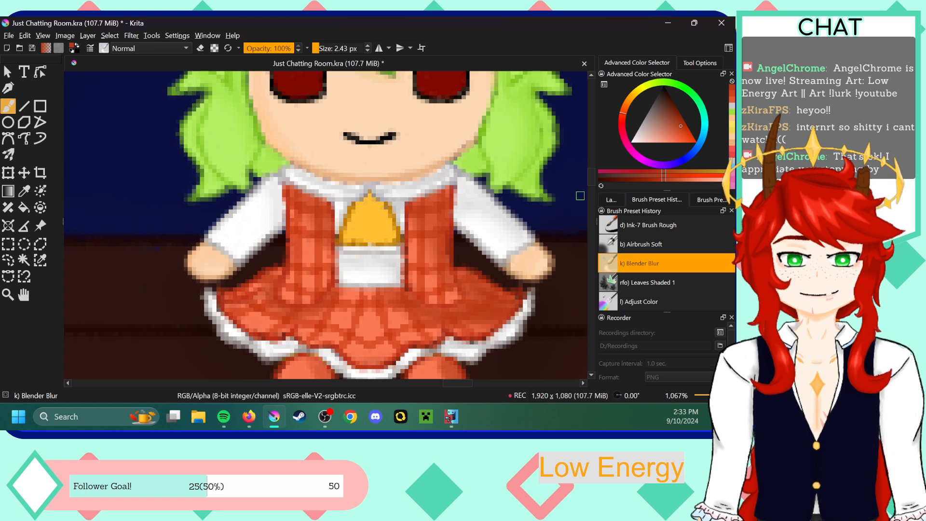
scroll(322, 312, "down", 3)
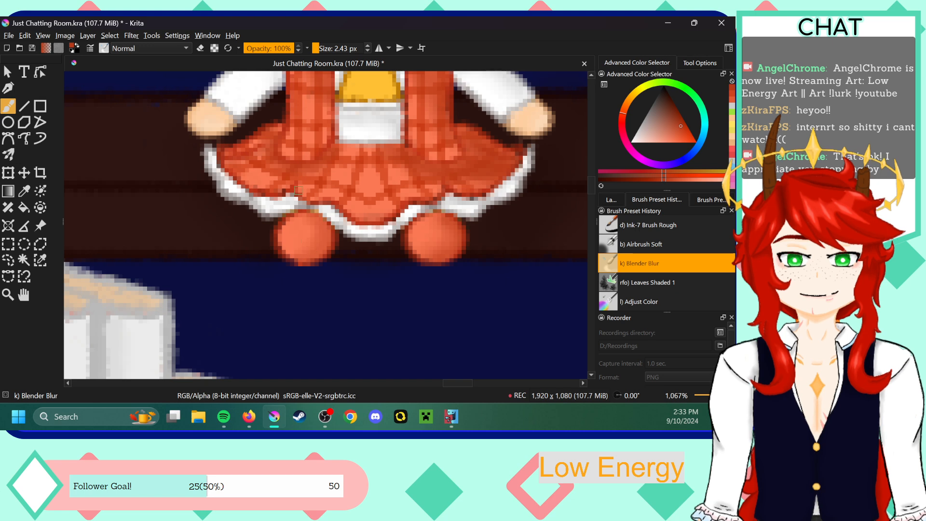
- Erase the shading overlapping the plush's eyebrows on Paint Layer 4, using Ink-7 Brush Rough in eraser mode at 2.86 px
left_click_drag(590, 190, 591, 167)
left_click(646, 224)
left_click(611, 199)
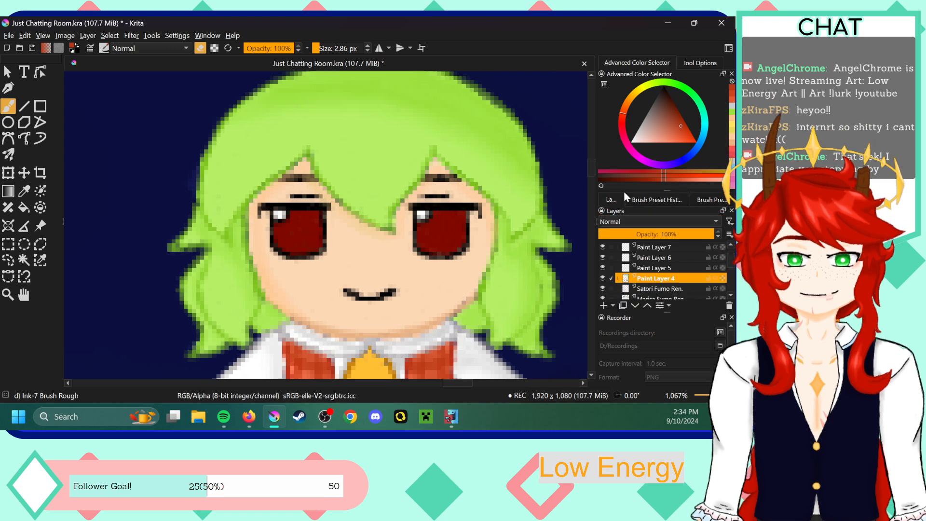
mouse_move(291, 179)
left_mouse_down()
mouse_move(283, 178)
mouse_move(314, 179)
mouse_move(284, 179)
left_mouse_up()
left_click_drag(430, 178, 461, 179)
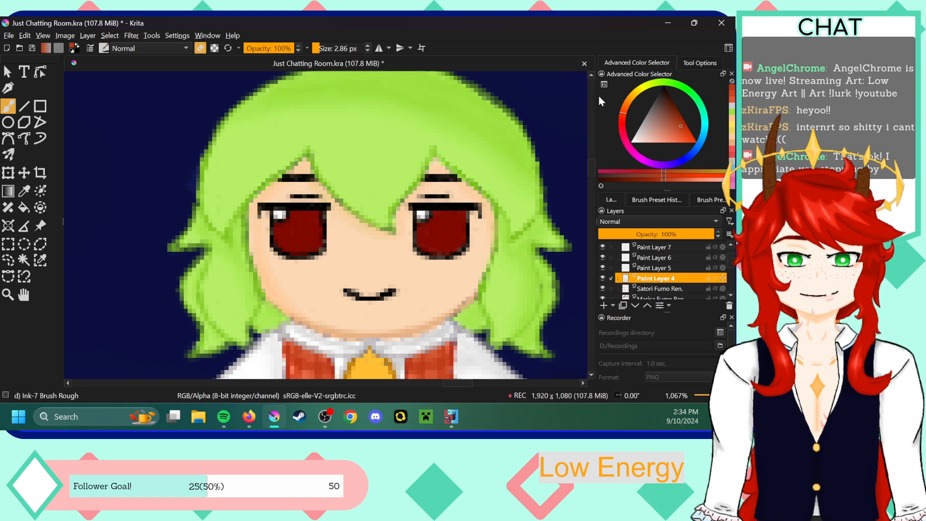
- Rename Paint Layer 4, which holds the green-haired plush's shading, as "Yuuka Fumo Ren."
key("minus")
key("minus")
key("minus")
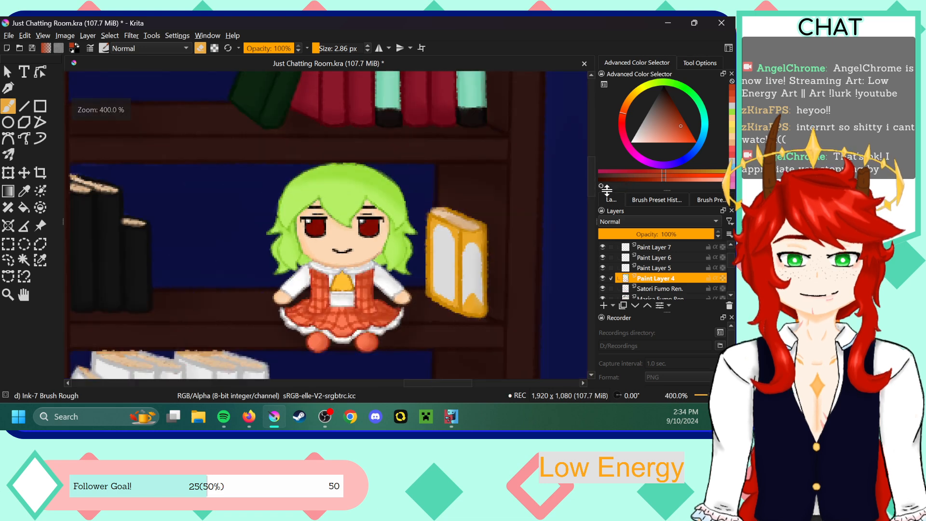
left_click_drag(592, 184, 592, 197)
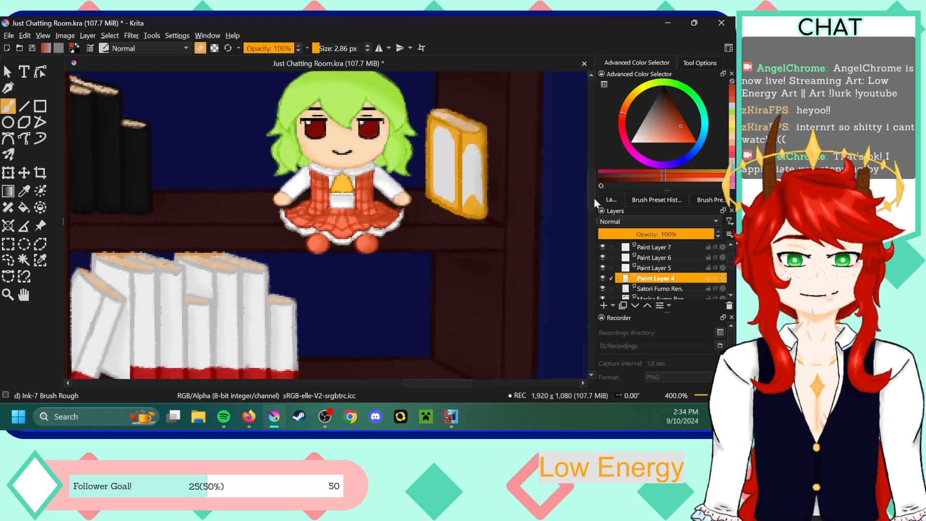
double_click(653, 279)
type("Yuu")
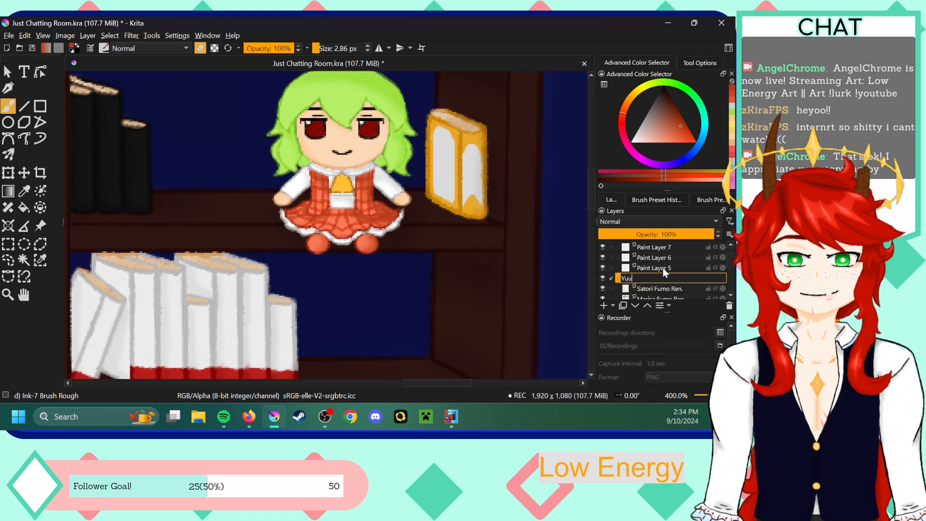
type("ka Fumo ")
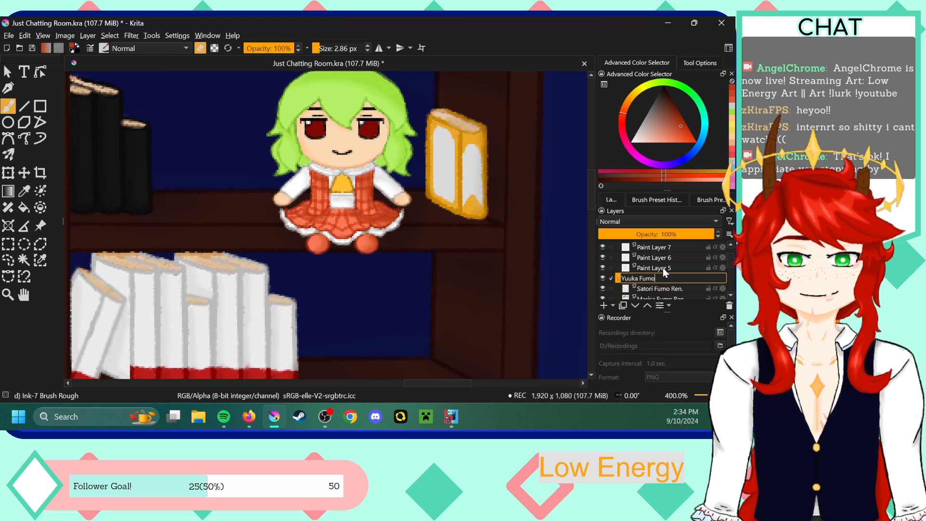
type("Ren.")
key("Return")
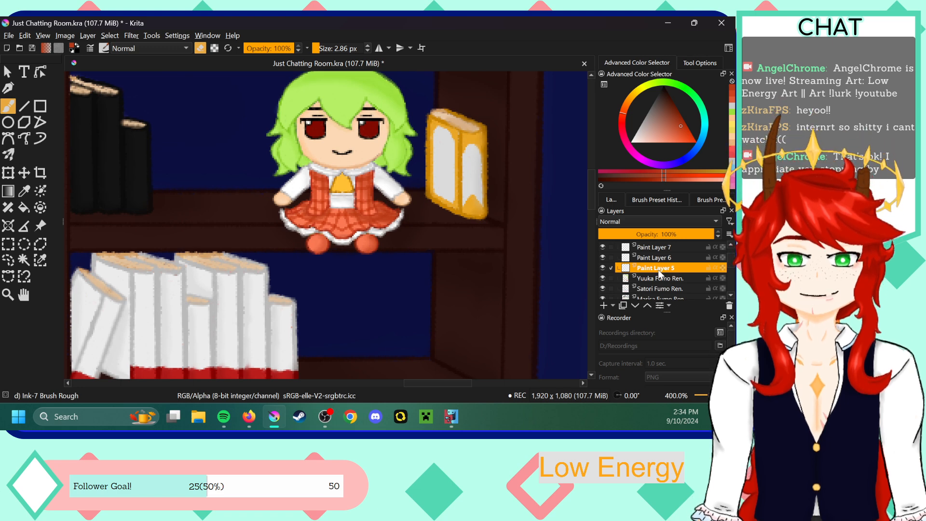
- Shade the face of the blonde plush atop the bookshelf on Paint Layer 5, using Airbrush Soft at 3.33 px in the recent peach colour
scroll(591, 180, "up", 2)
left_click_drag(589, 178, 579, 114)
left_click_drag(457, 383, 465, 383)
scroll(385, 235, "up", 1)
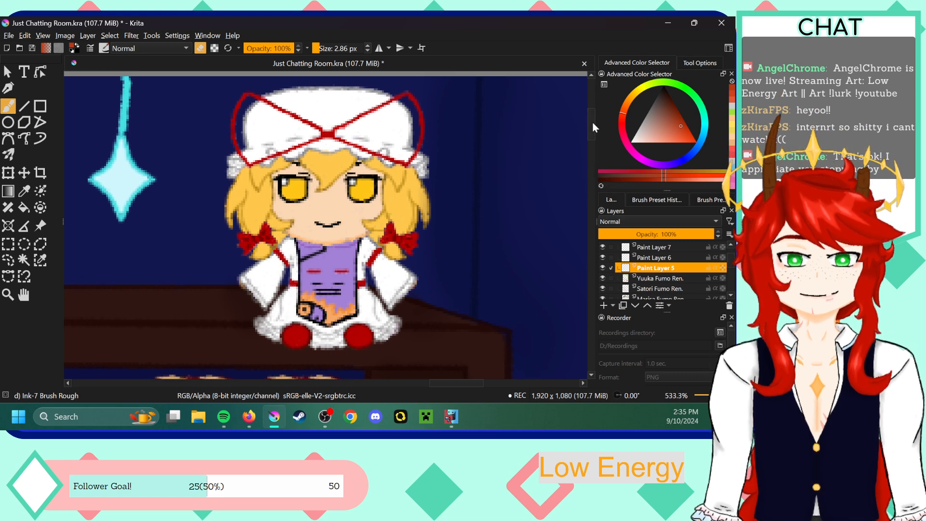
key("plus")
key("p")
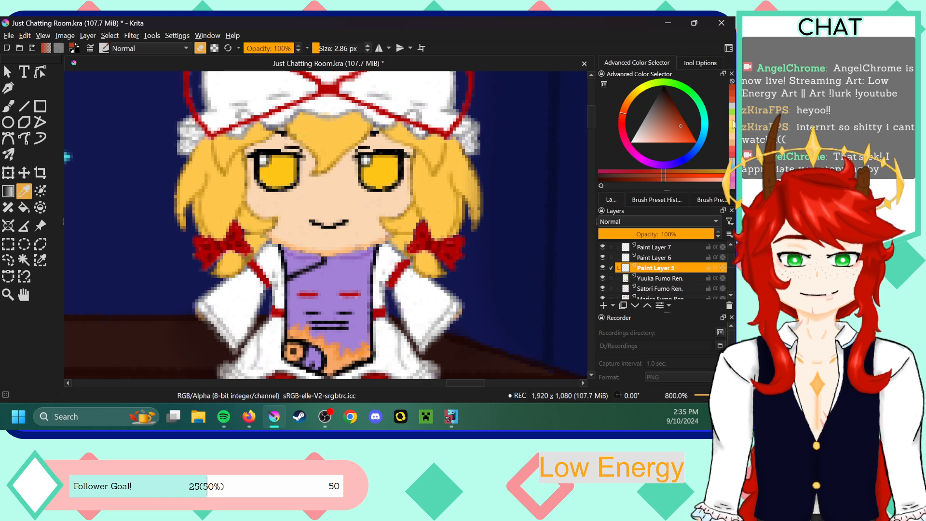
left_click(732, 137)
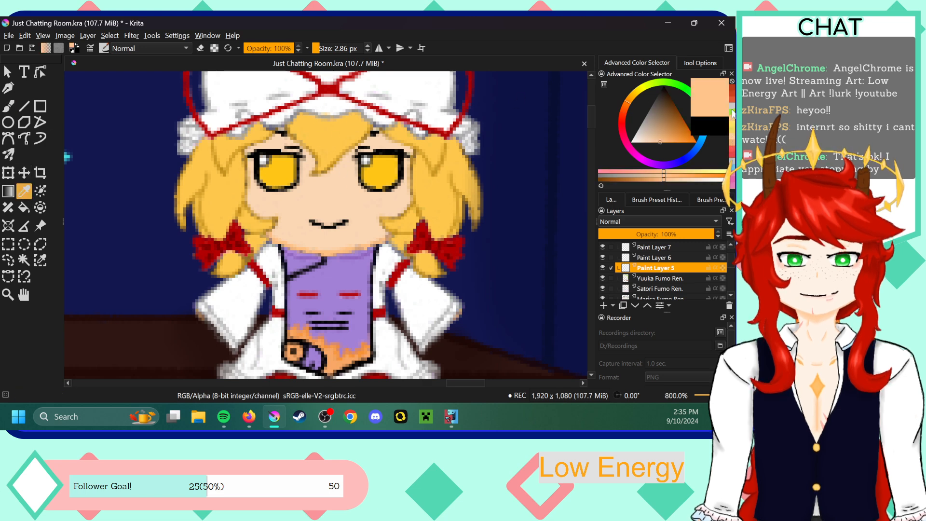
left_click(8, 107)
left_click(657, 200)
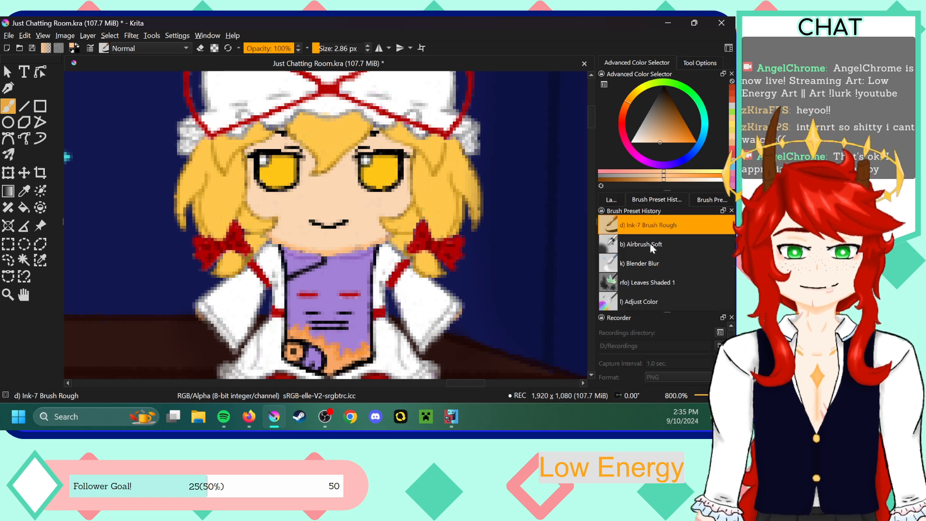
left_click(649, 242)
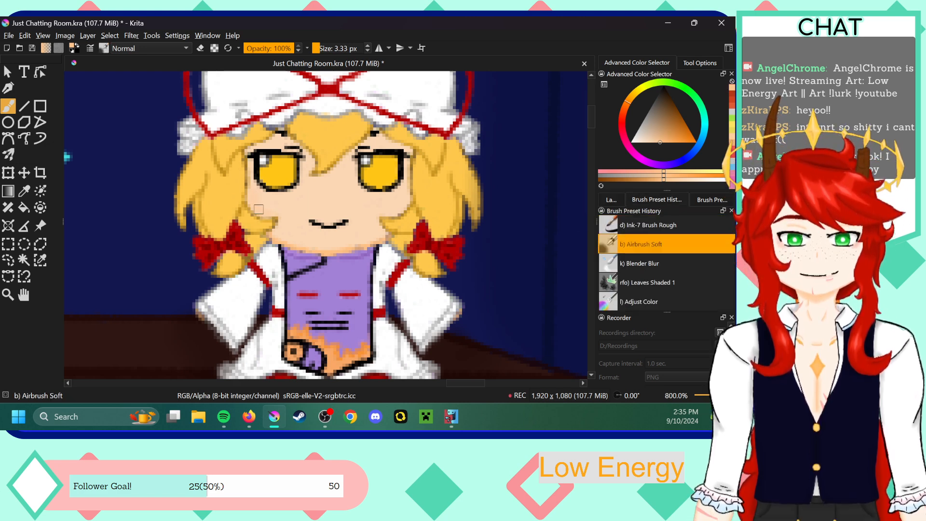
left_click(256, 206)
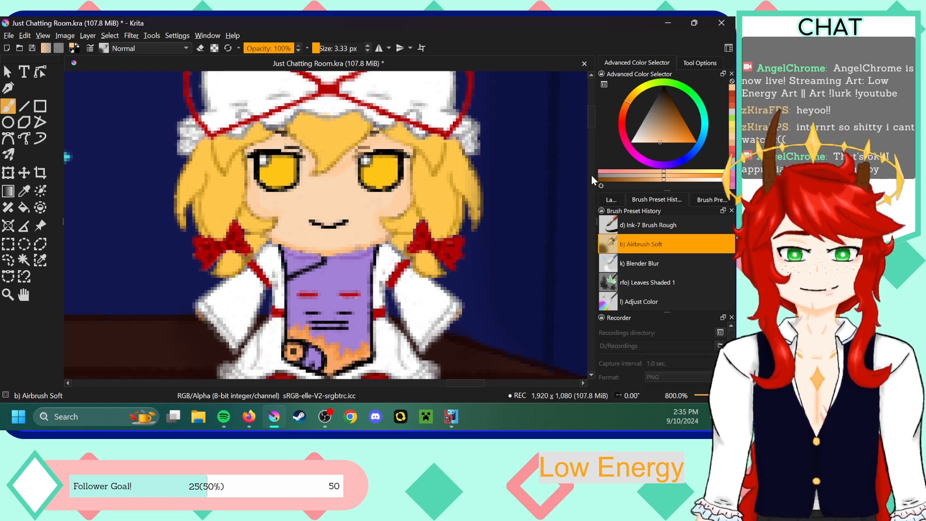
- Shade the blonde plush's hair and fringe with Airbrush Soft at 3.33 px in a darker gold derived from the hair colour
mouse_move(593, 115)
left_mouse_down()
mouse_move(595, 108)
mouse_move(594, 118)
left_mouse_up()
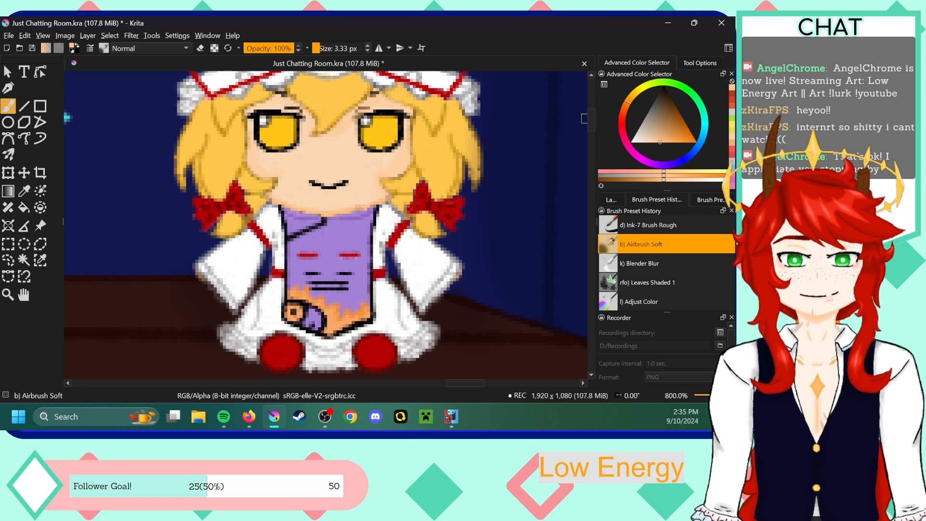
left_click(23, 190)
left_click(182, 126)
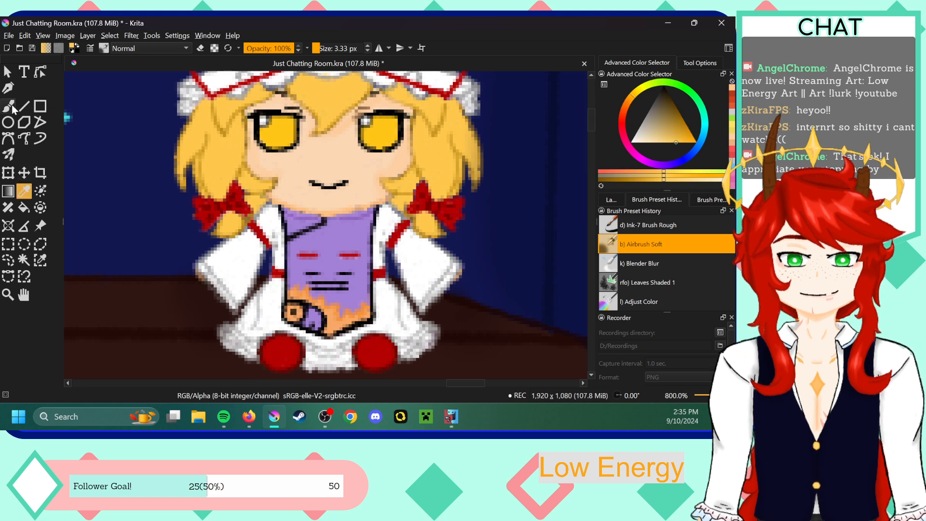
left_click(12, 107)
left_click(683, 138)
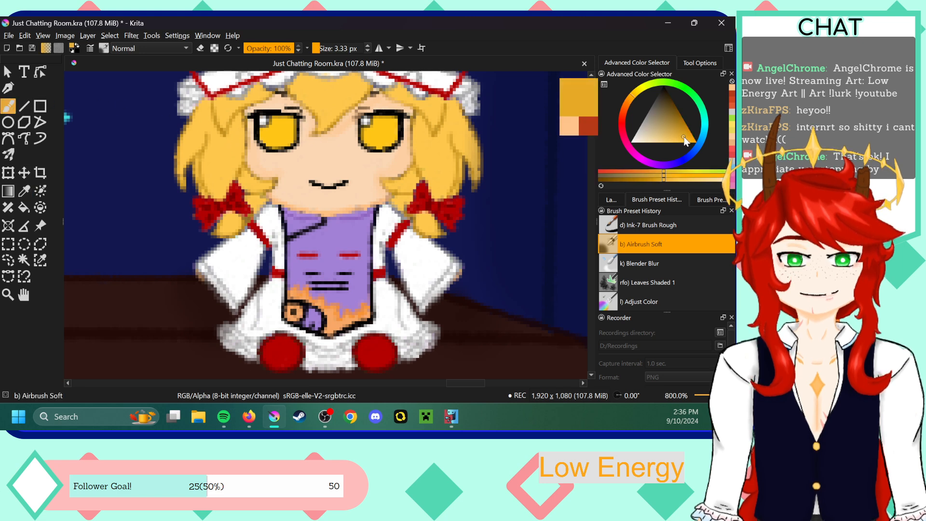
left_click_drag(592, 117, 592, 114)
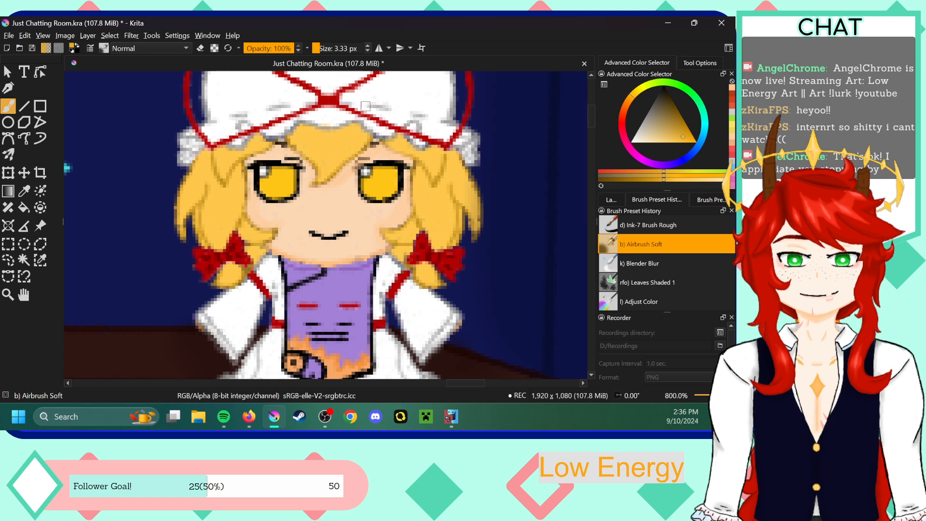
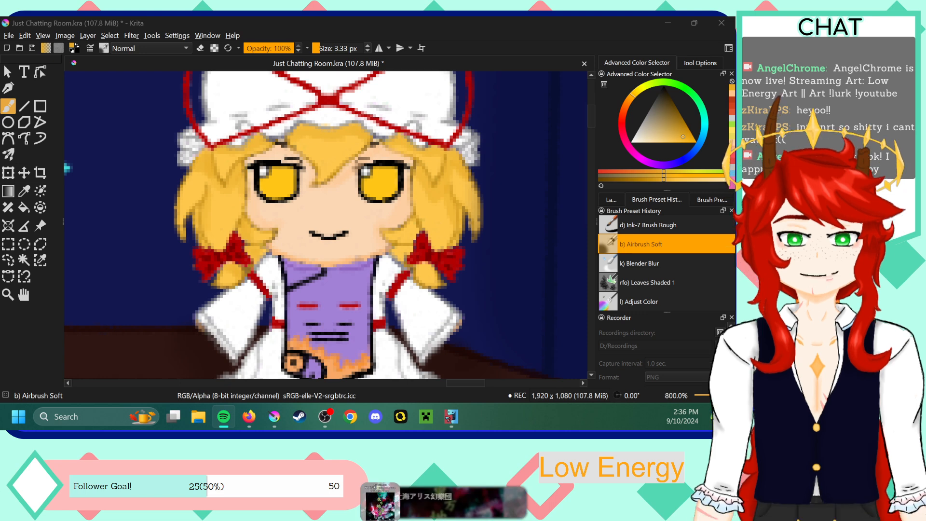
left_click(458, 211)
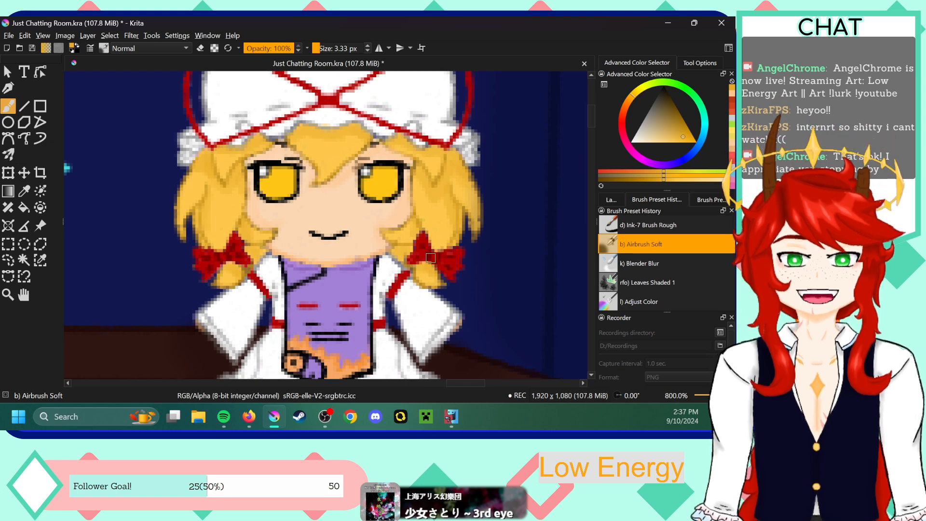
scroll(591, 126, "up", 2)
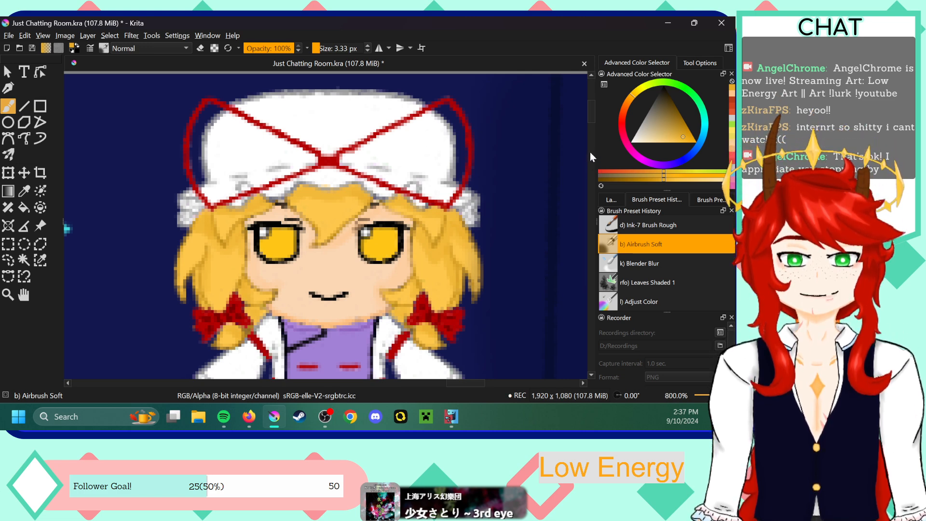
left_click_drag(591, 114, 589, 123)
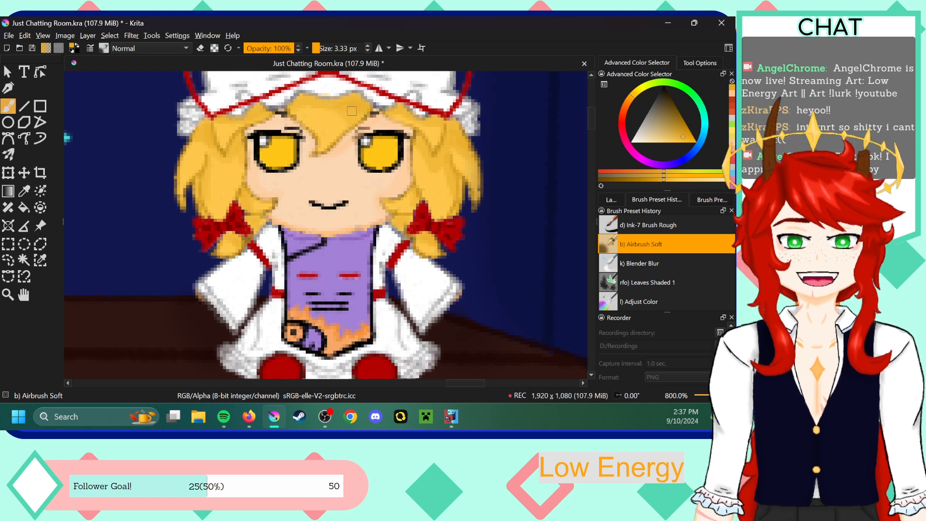
- Shade the folds, edge and ruffles of the plush's white hat with Airbrush Soft at 3.33 px in a pale greyish purple
left_click_drag(591, 120, 592, 112)
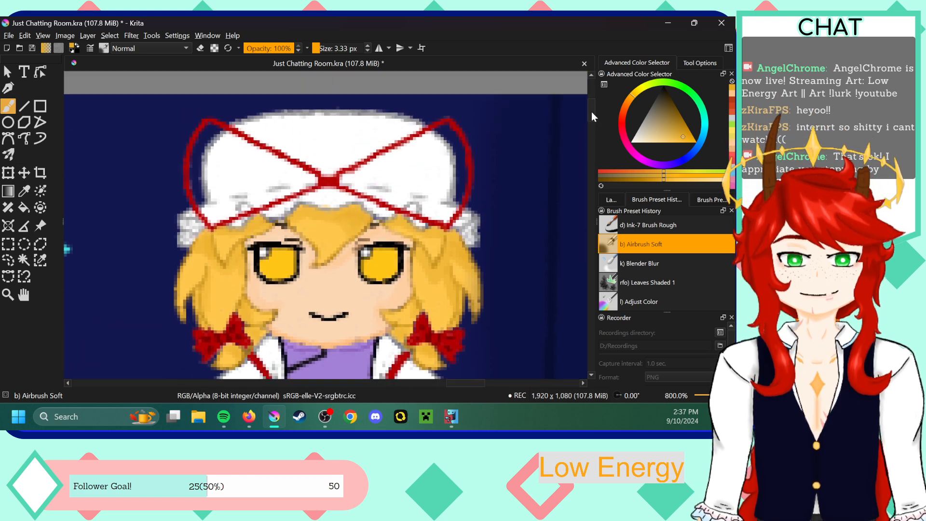
left_click(24, 191)
left_click(321, 150)
left_click(8, 107)
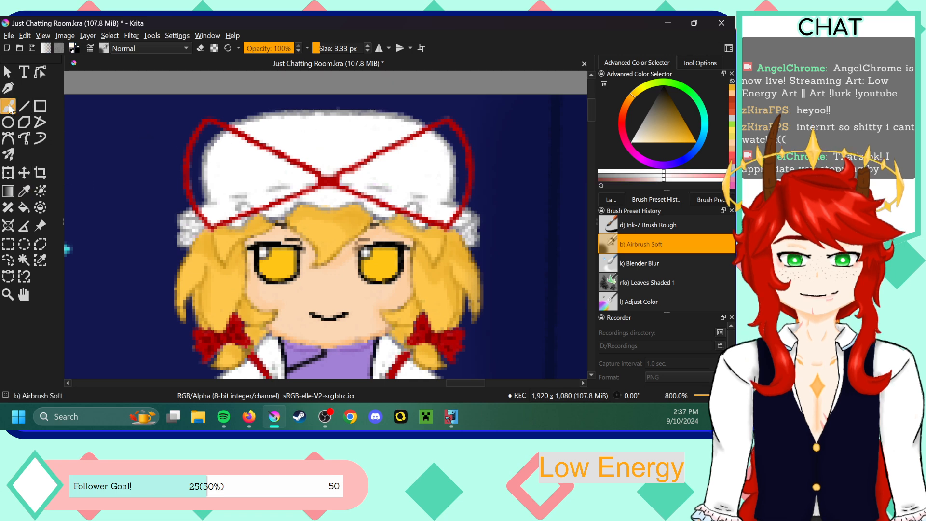
left_click(637, 137)
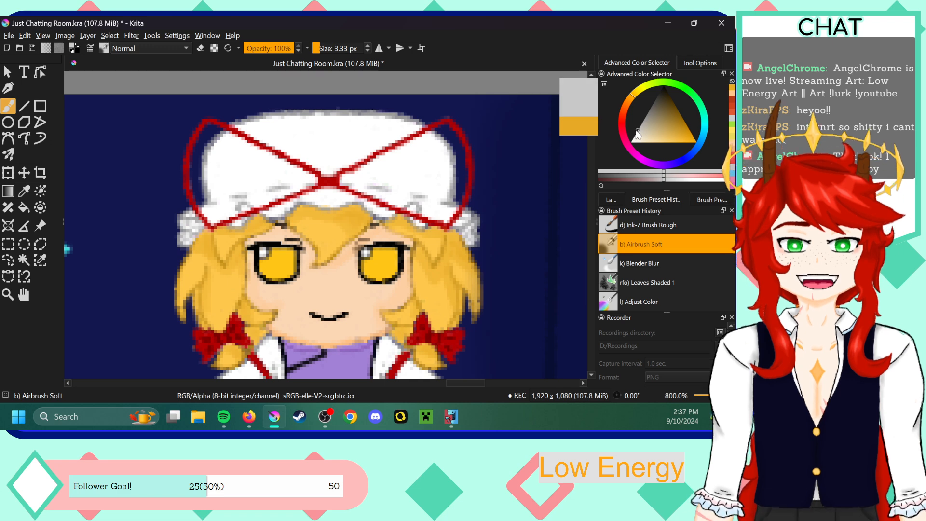
left_click(666, 166)
left_click_drag(665, 167, 656, 170)
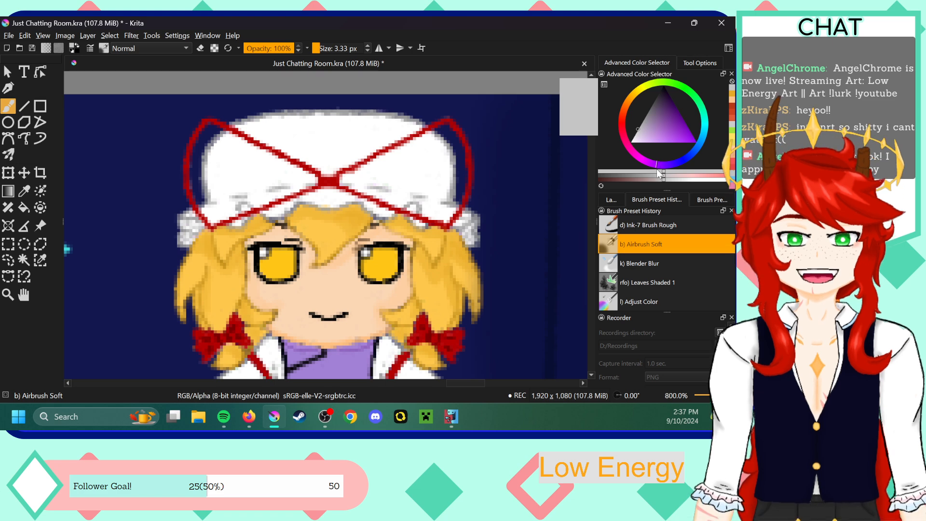
left_click_drag(638, 129, 641, 129)
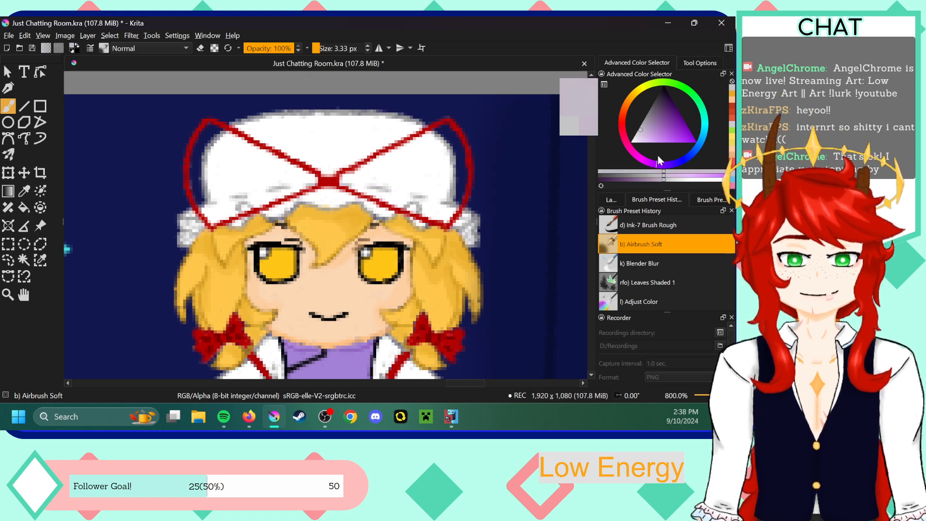
left_click_drag(658, 168, 649, 163)
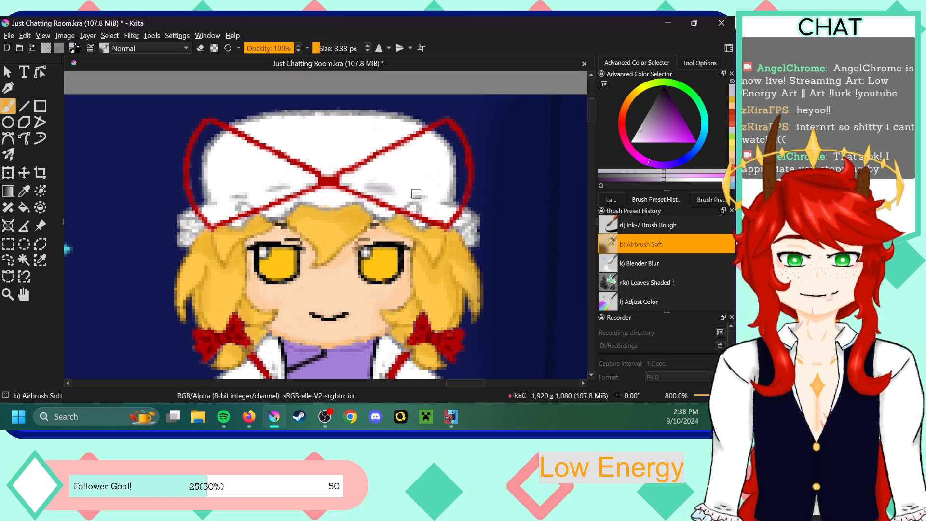
left_click_drag(450, 212, 442, 204)
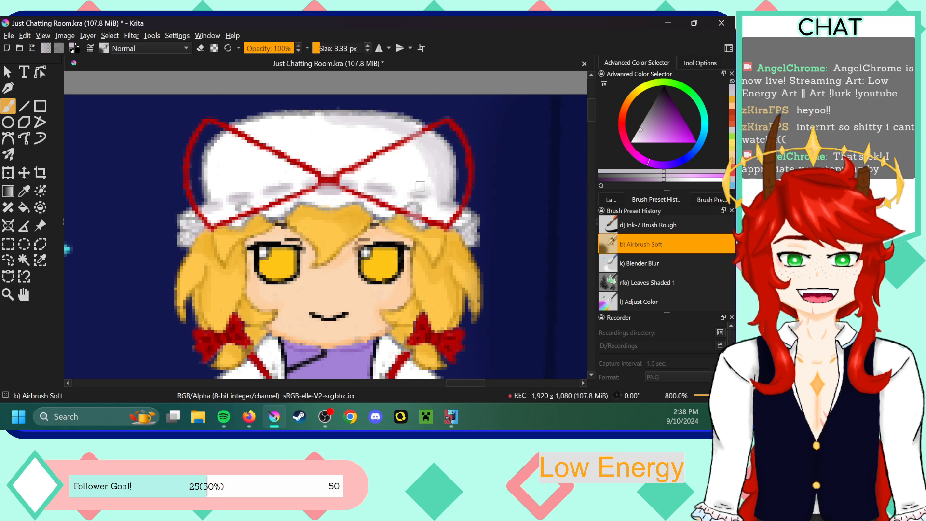
left_click_drag(429, 192, 386, 182)
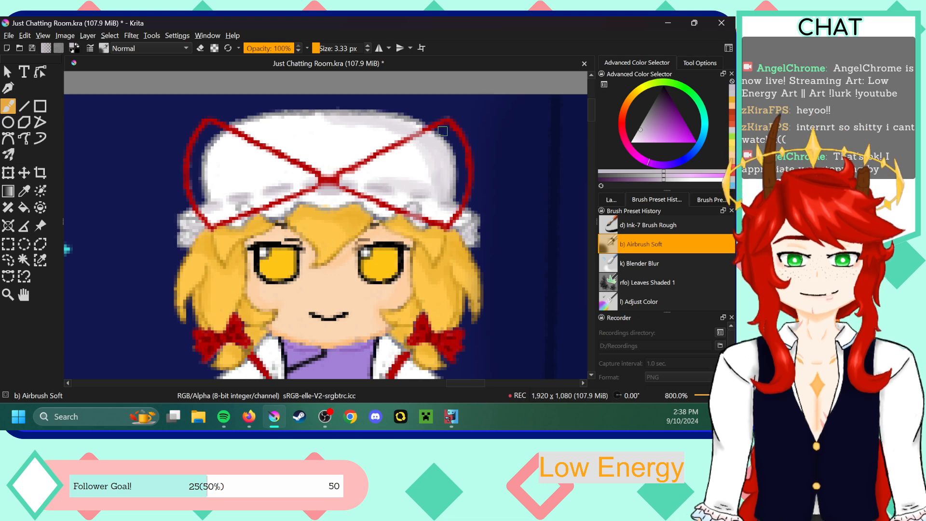
- Shade the plush's white sleeves, skirt and ruffled hem with Airbrush Soft in the same greyish purple
scroll(589, 117, "down", 5)
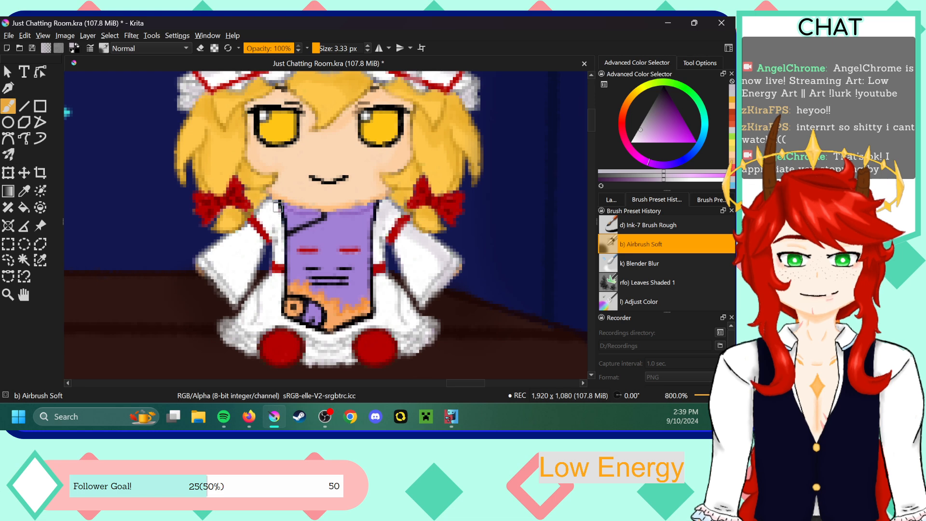
left_click_drag(281, 232, 281, 262)
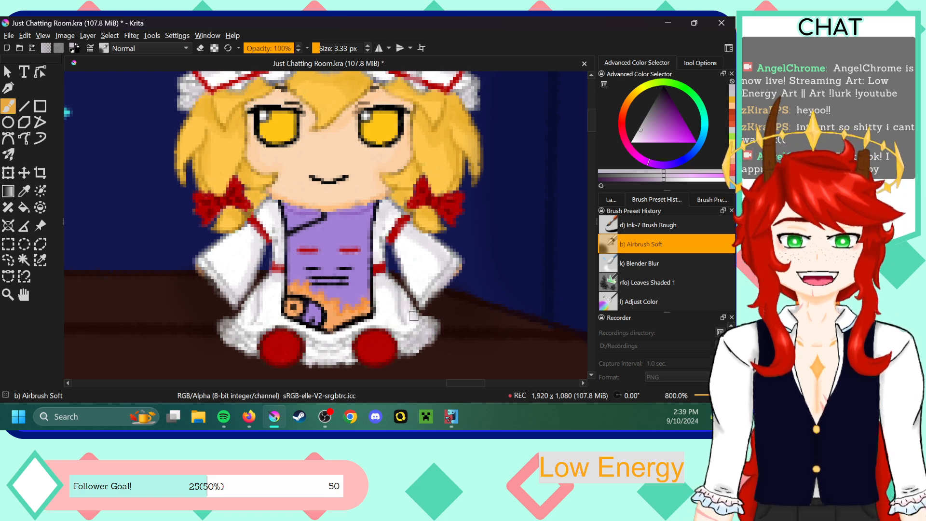
mouse_move(341, 358)
left_mouse_down()
mouse_move(305, 353)
mouse_move(348, 348)
mouse_move(316, 353)
left_mouse_up()
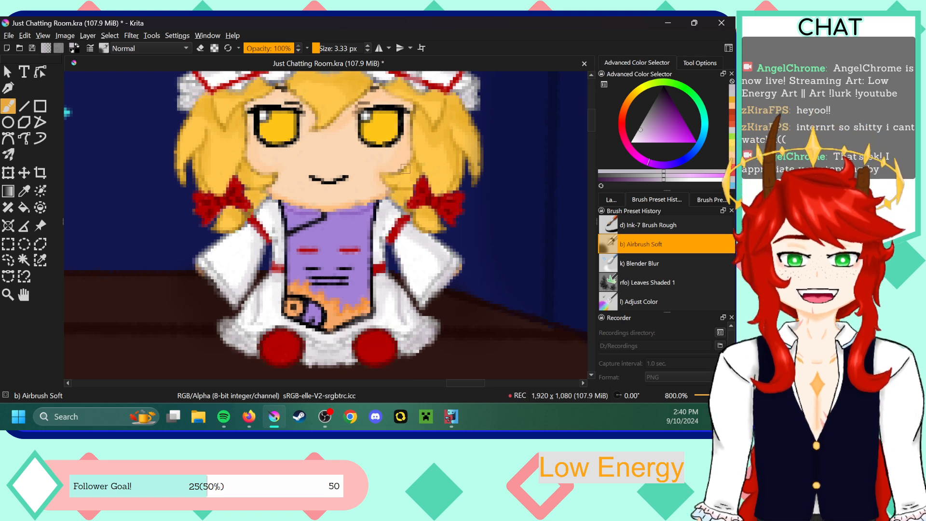
- Shade the plush's purple tabard with Airbrush Soft at 3.33 px in a darker purple derived from the tabard colour
key("p")
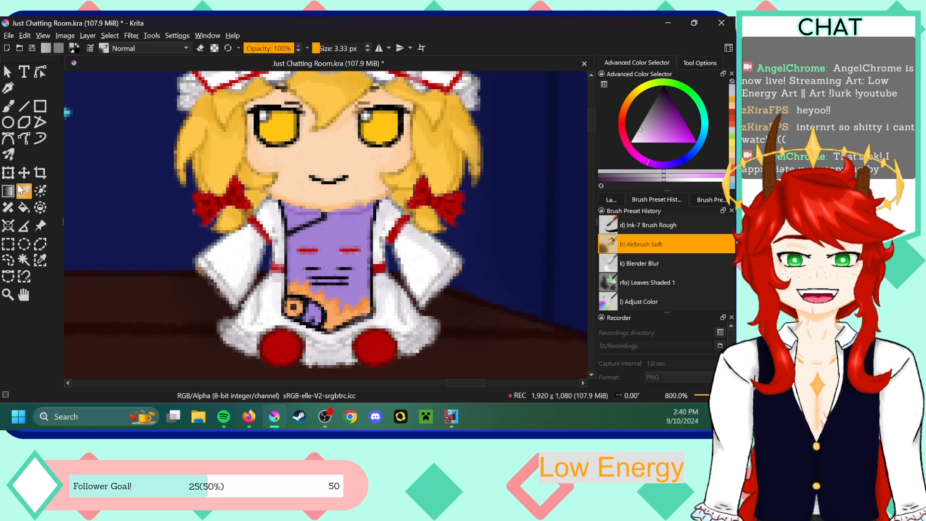
left_click(340, 212)
key("b")
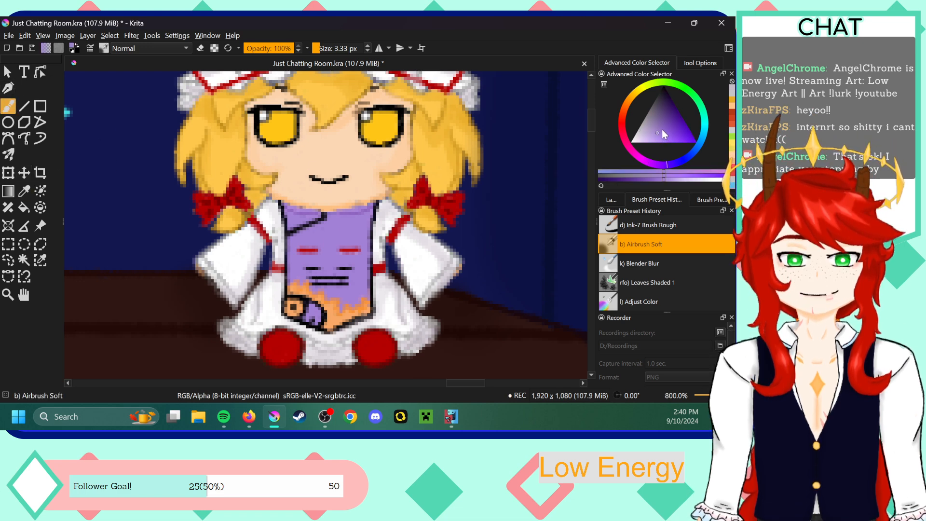
left_click(662, 128)
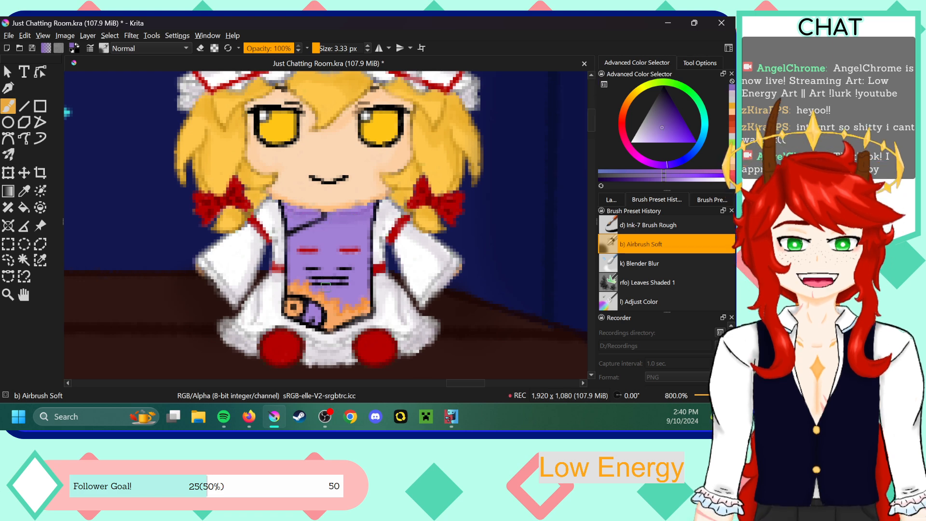
left_click_drag(319, 269, 325, 271)
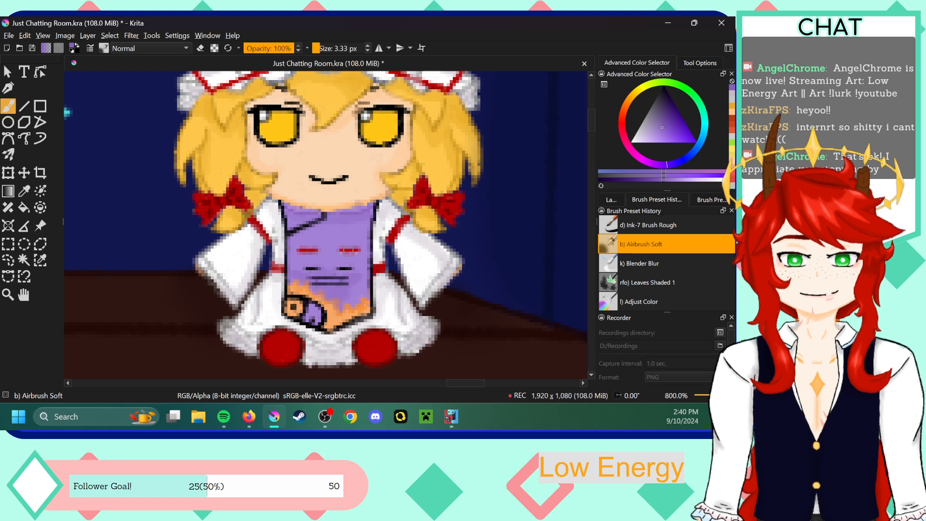
- Shade the orange lower part of the plush's tabard with Airbrush Soft at 3.33 px in a darker orange derived from its colour
left_click(24, 191)
left_click(336, 309)
left_click(8, 107)
left_click(674, 137)
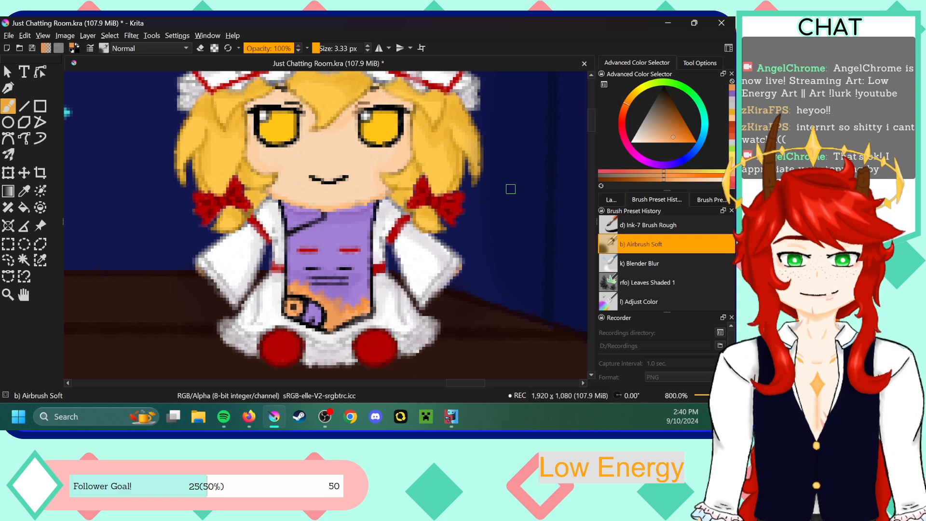
left_click(678, 138)
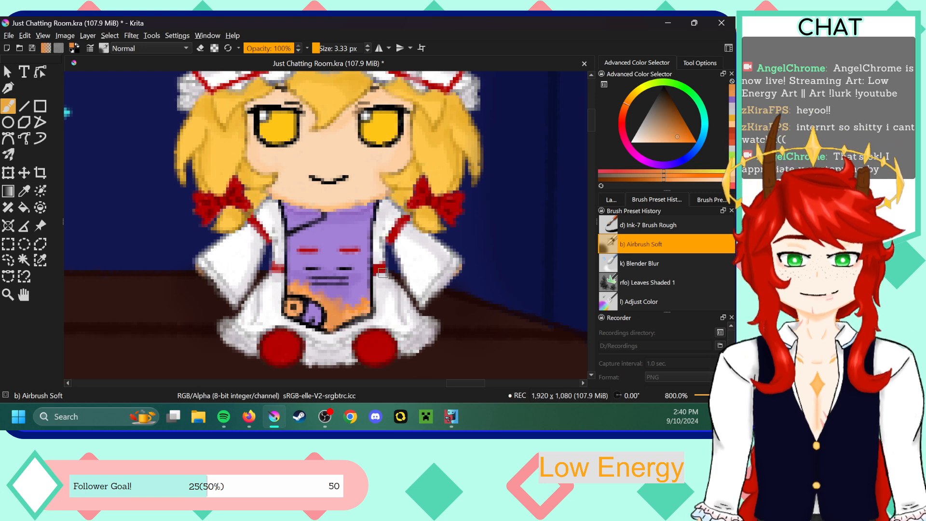
- Shade the plush's red feet with Airbrush Soft at 3.33 px in a darker red derived from their colour
left_click(24, 191)
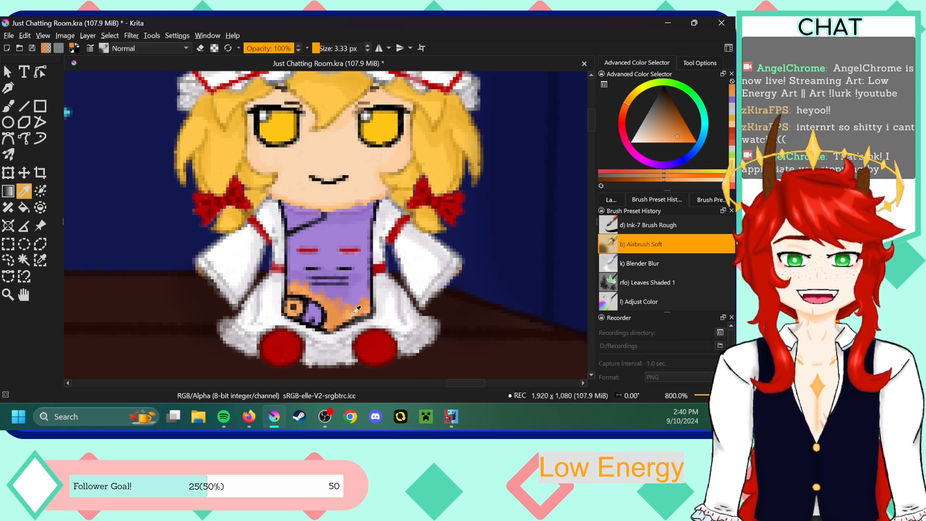
left_click(376, 343)
left_click(8, 105)
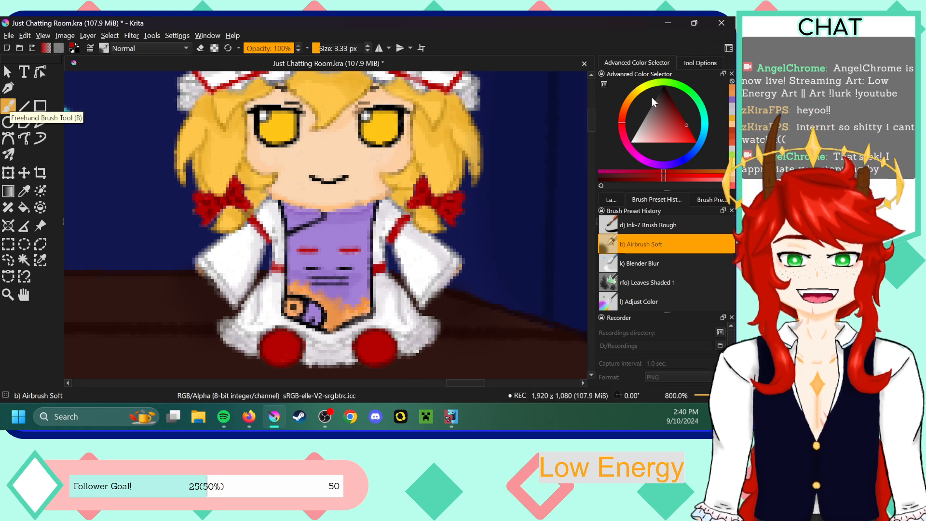
left_click(681, 121)
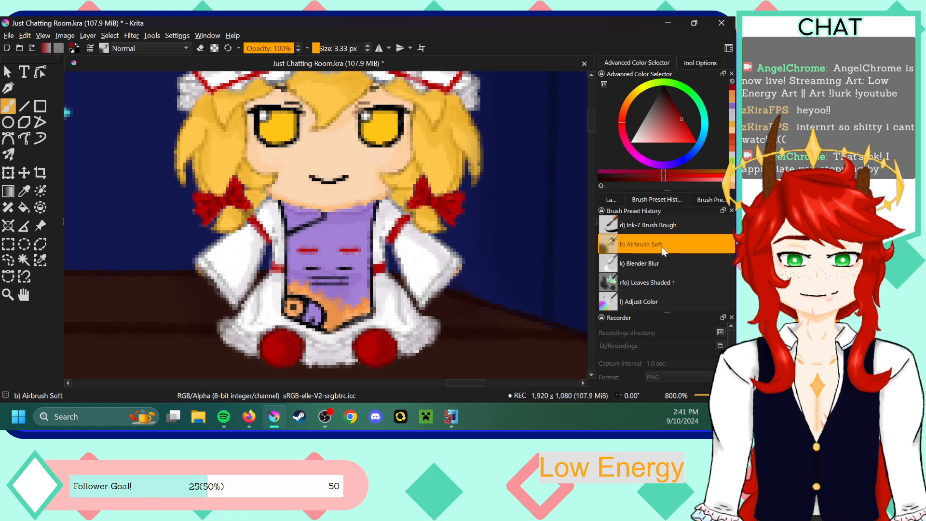
- Blend the shading on the plush's body, hair and white hat with Blender Blur, using sizes 2.43 px and 4.44 px
left_click(647, 263)
left_click(648, 263)
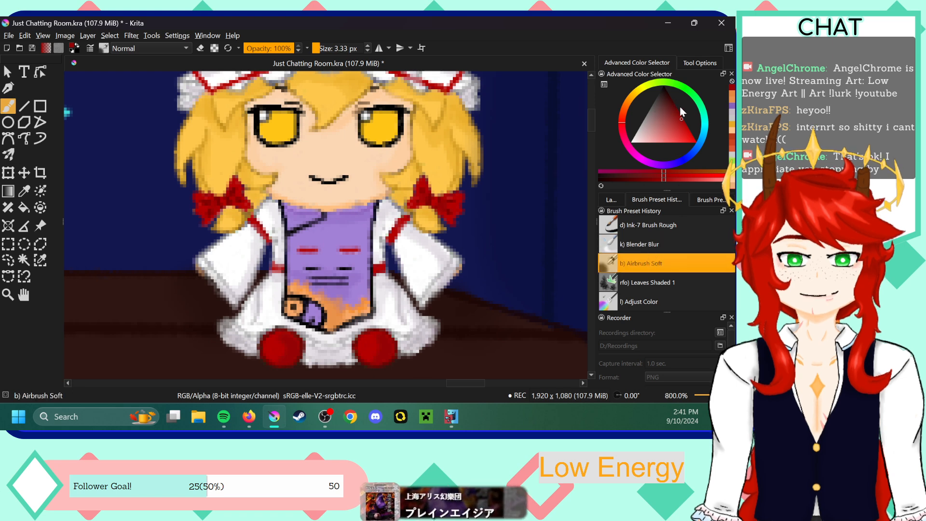
left_click(653, 241)
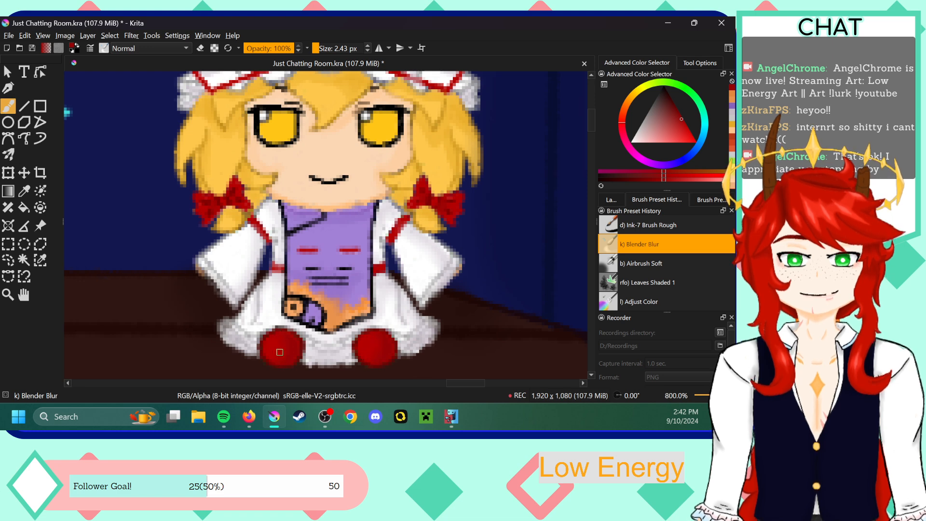
left_click_drag(592, 125, 591, 119)
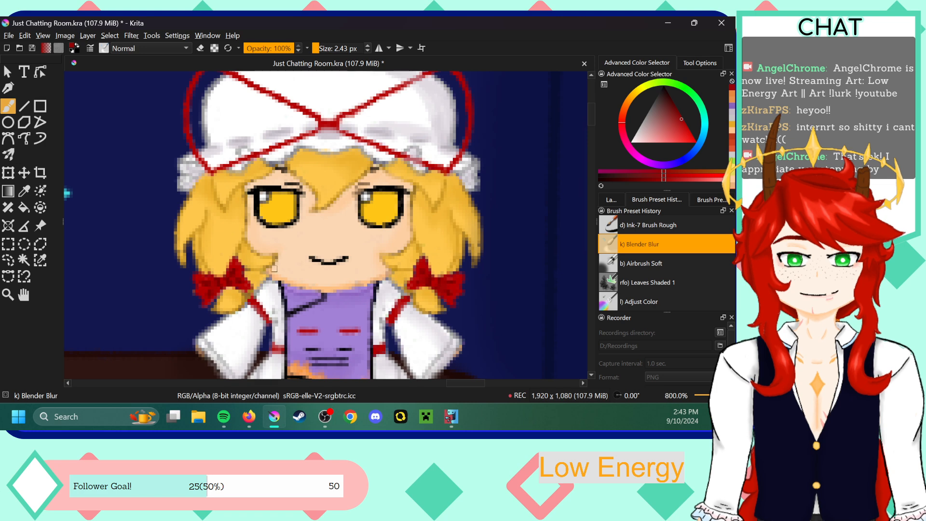
scroll(591, 140, "up", 3)
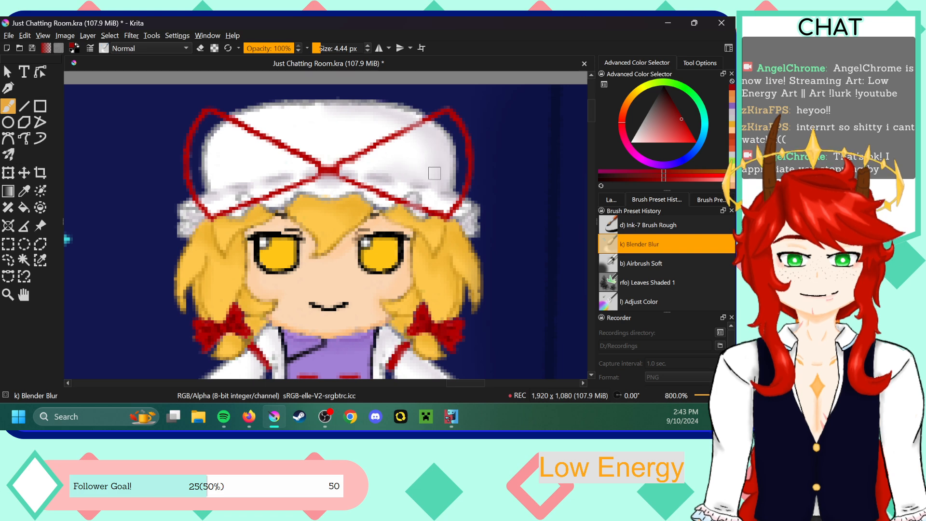
scroll(426, 170, "down", 3)
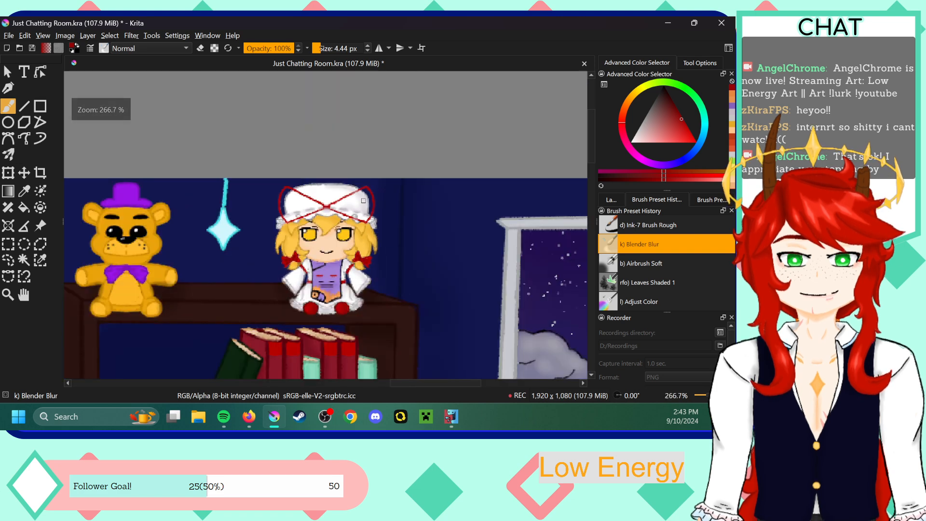
scroll(363, 200, "up", 3)
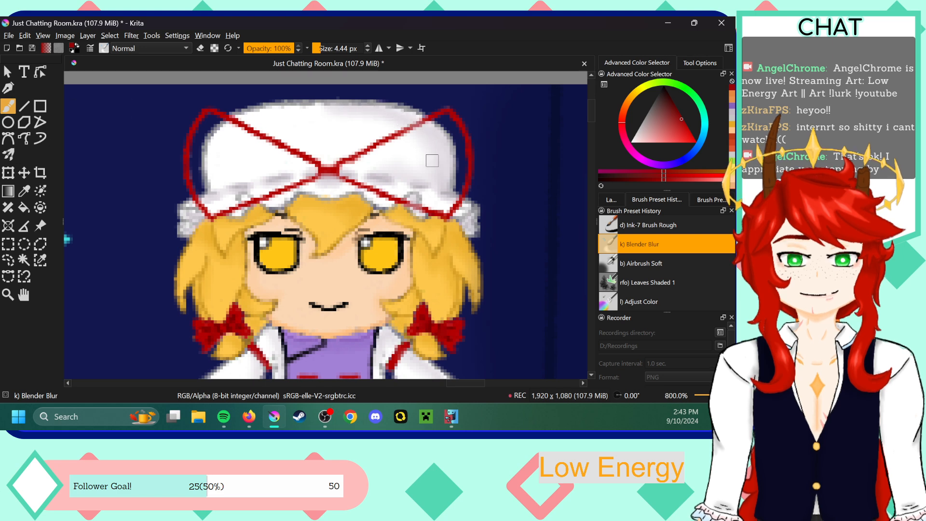
- Erase stray shading around the edges of the plush's hat and body on Paint Layer 5 with Ink-7 Brush Rough at 2.86 px
left_click(651, 226)
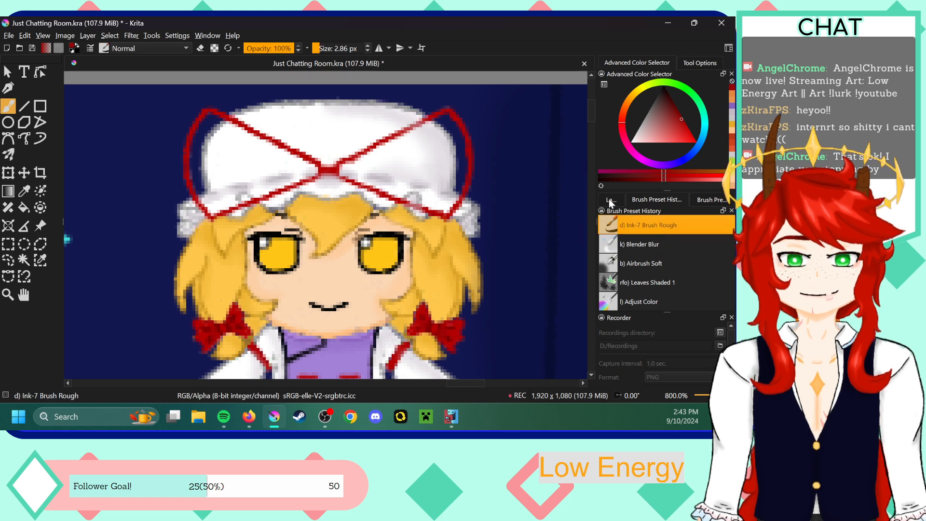
left_click(612, 200)
left_click(201, 48)
left_click(201, 49)
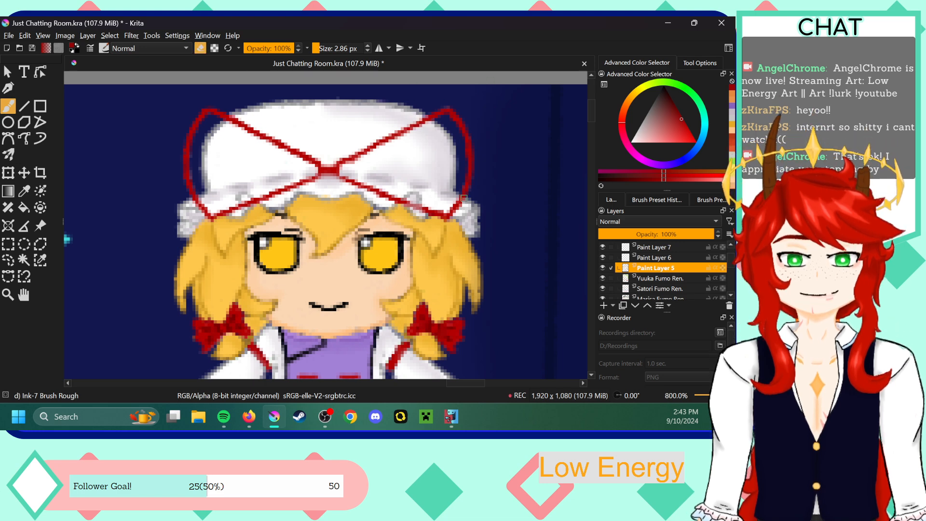
left_click_drag(459, 189, 462, 193)
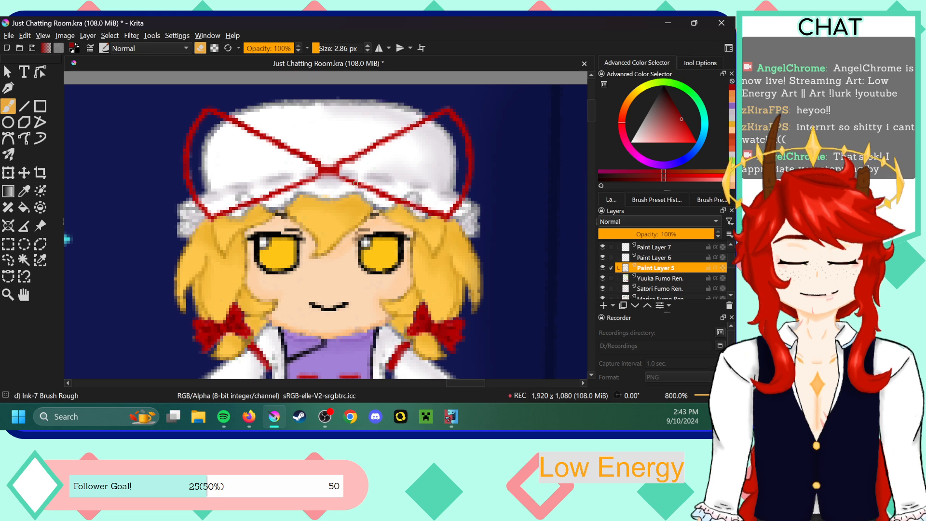
scroll(593, 112, "down", 2)
scroll(593, 112, "down", 3)
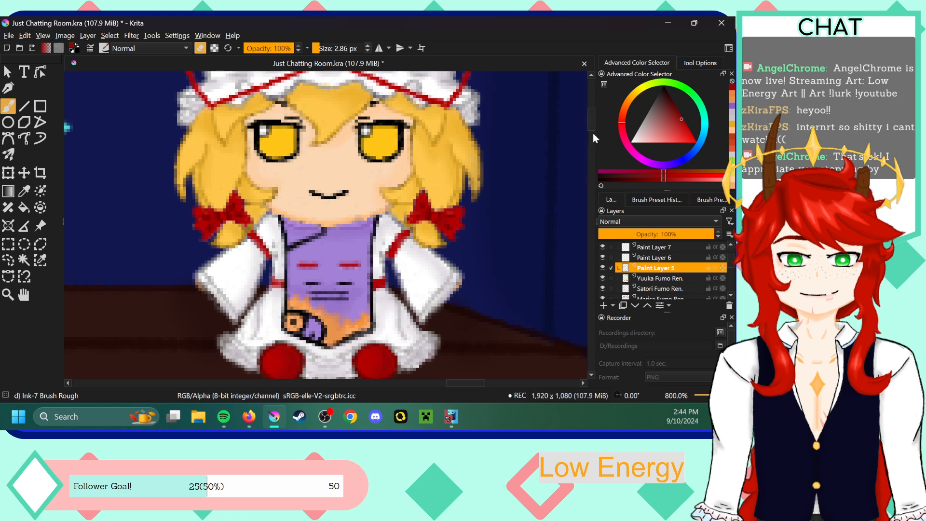
left_click_drag(592, 120, 592, 128)
- Examine the whole room illustration to compare the shaded plush with the other plushies and the surrounding furniture
key("ctrl+minus")
key("ctrl+minus")
key("ctrl+minus")
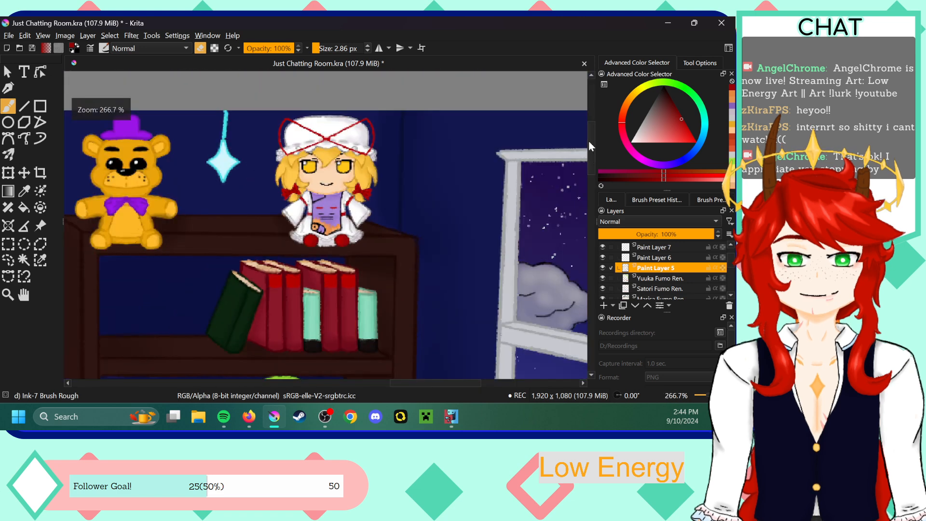
key("ctrl+minus")
key("ctrl+minus")
key("ctrl+minus")
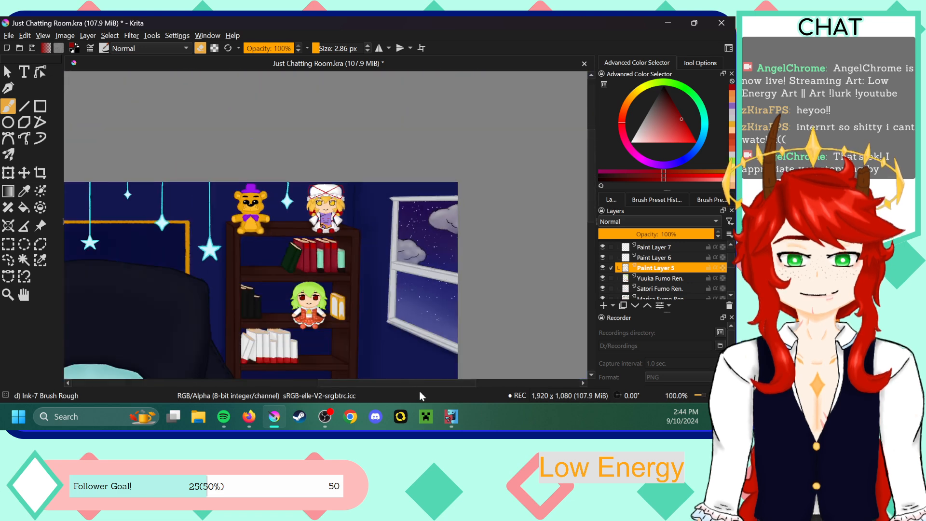
left_click_drag(418, 380, 354, 379)
key("ctrl+minus")
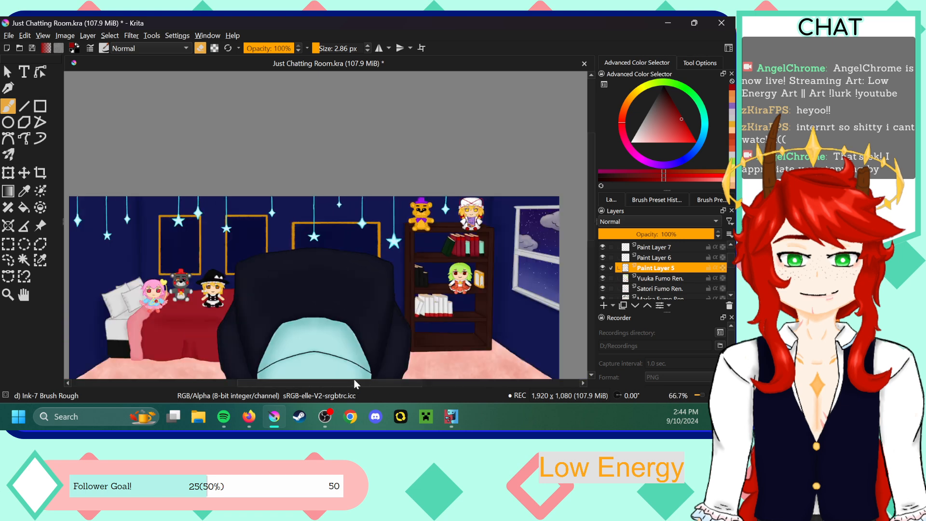
left_click_drag(592, 132, 591, 165)
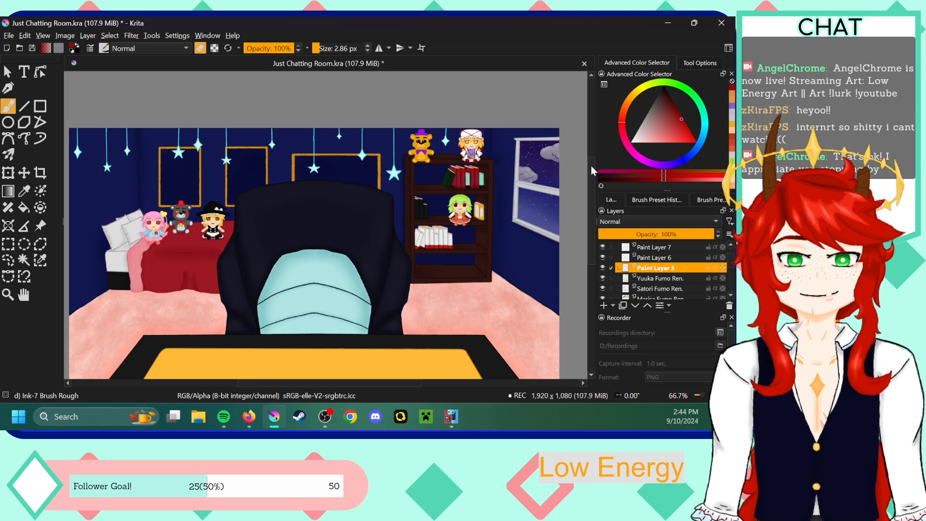
- Circle the three plushies on the bed in red with Ink-7 Brush Rough at about 182 px, and undo the stroke
left_click(653, 200)
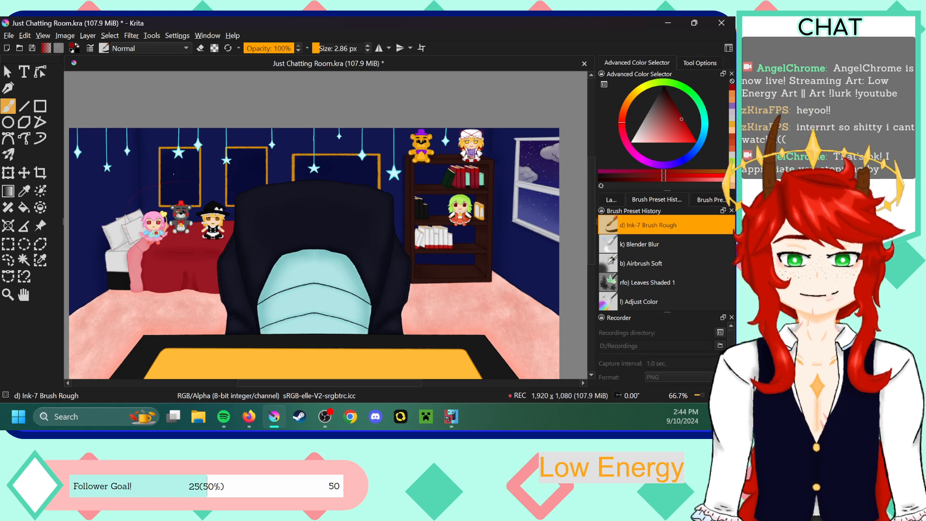
left_click_drag(331, 48, 342, 48)
mouse_move(216, 182)
left_mouse_down()
mouse_move(139, 187)
mouse_move(250, 206)
mouse_move(190, 170)
left_mouse_up()
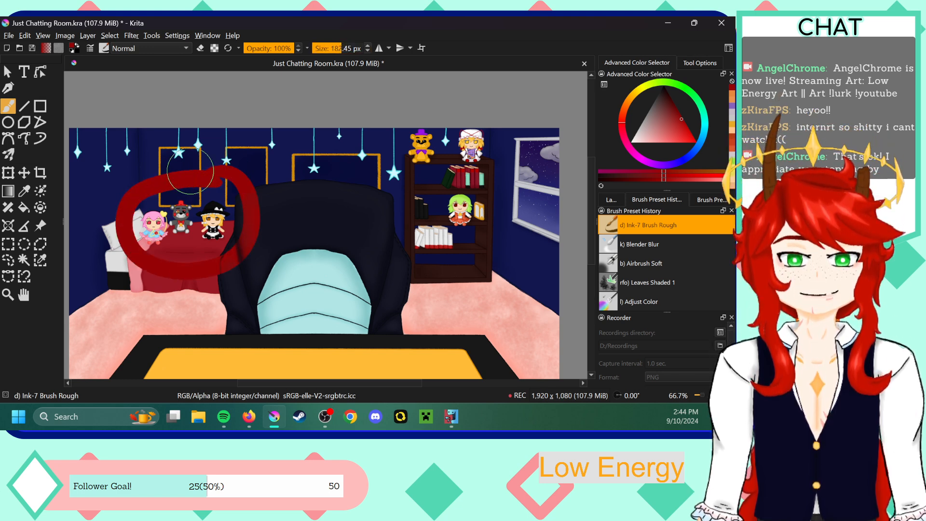
key("ctrl+z")
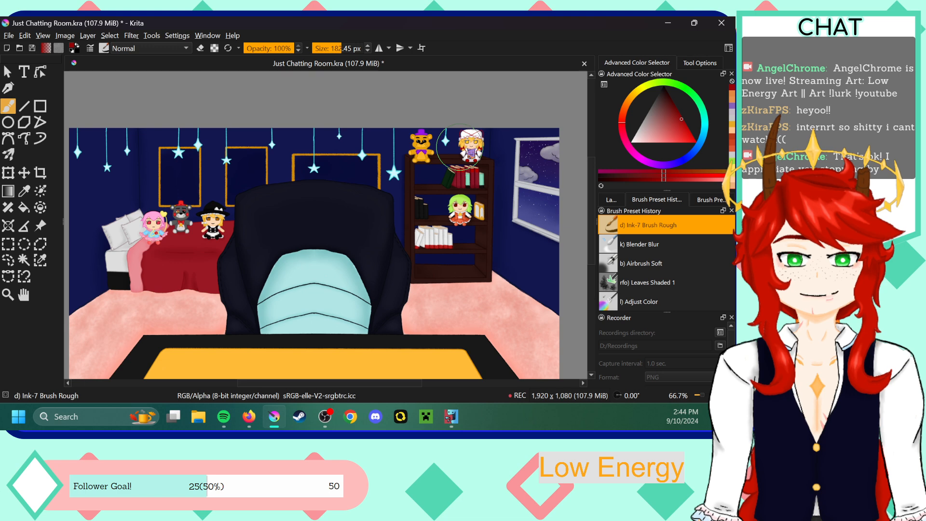
- Rename Paint Layer 5 as "Yukari Fumo Ren."
left_click(610, 201)
double_click(653, 269)
type("Yu")
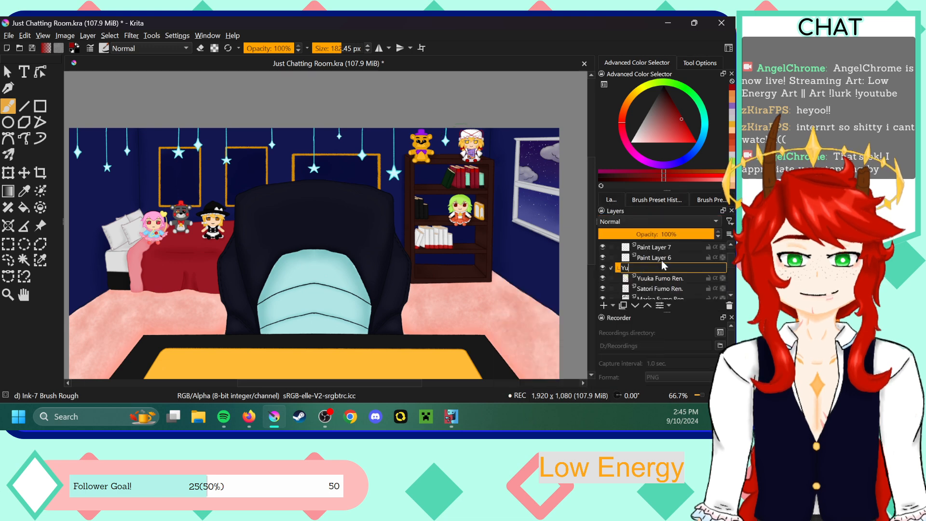
type("kari Fum")
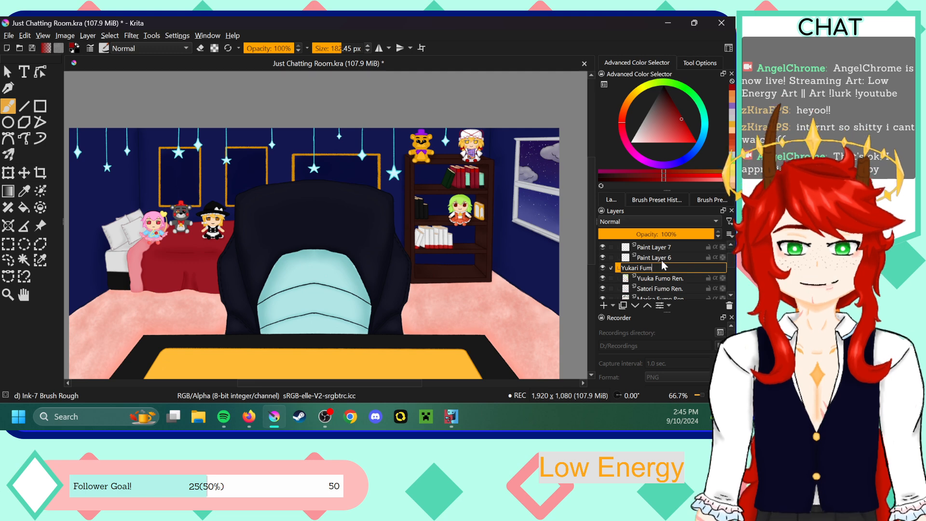
type("o Ren.")
key("Return")
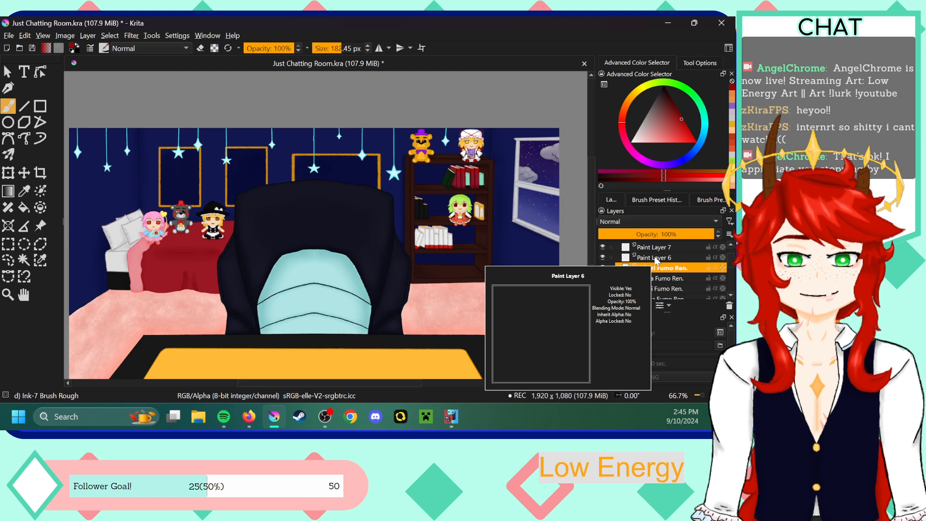
- Make Paint Layer 7 active for the golden bear atop the bookshelf and choose the Blender Blur brush at 4.44 px
left_click(655, 247)
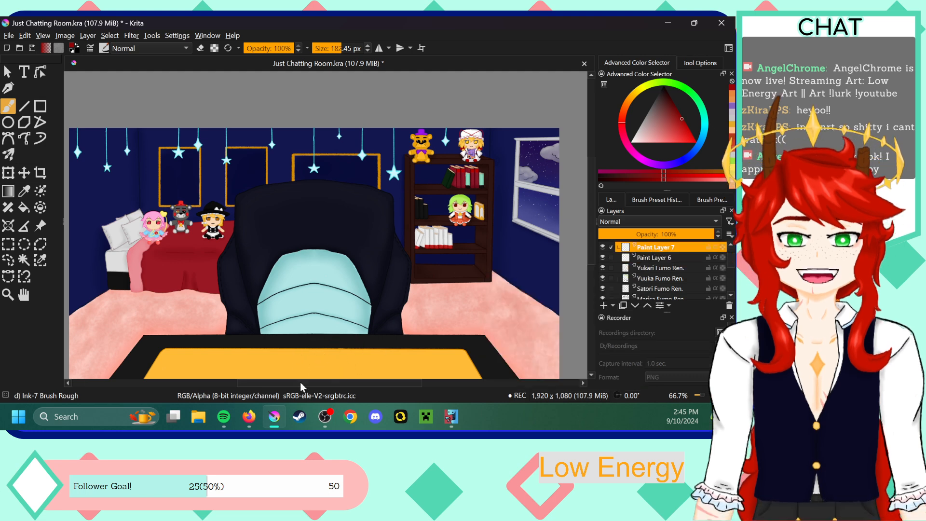
left_click_drag(300, 384, 339, 385)
scroll(301, 121, "up", 3)
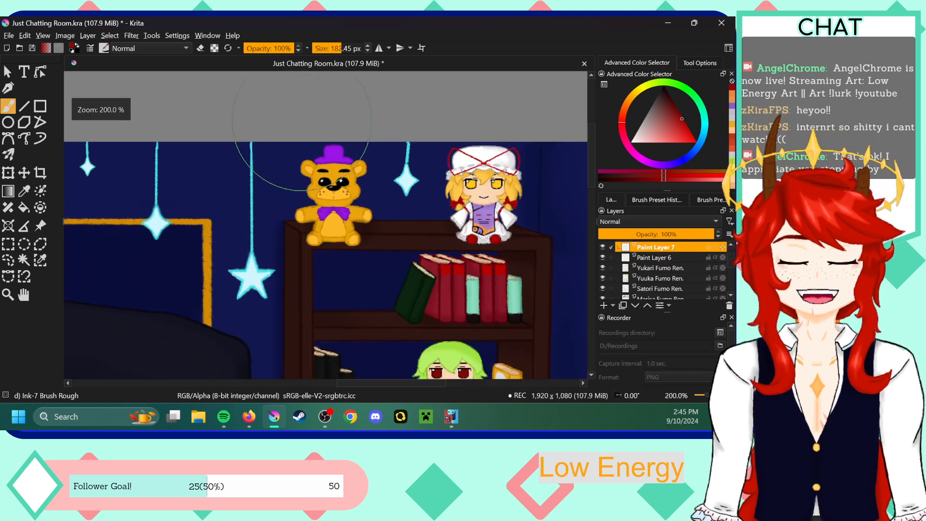
scroll(329, 220, "up", 3)
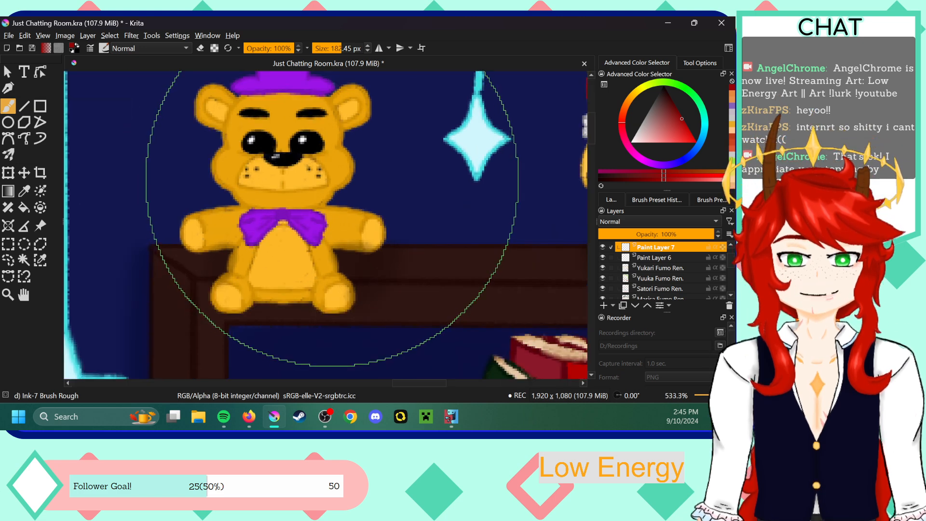
left_click_drag(591, 134, 588, 124)
key("ctrl+plus")
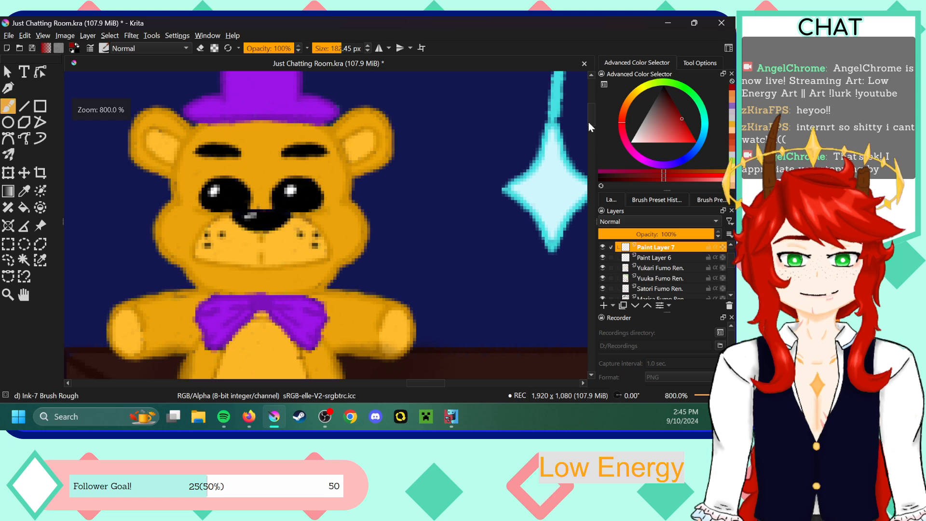
left_click(660, 201)
left_click(652, 242)
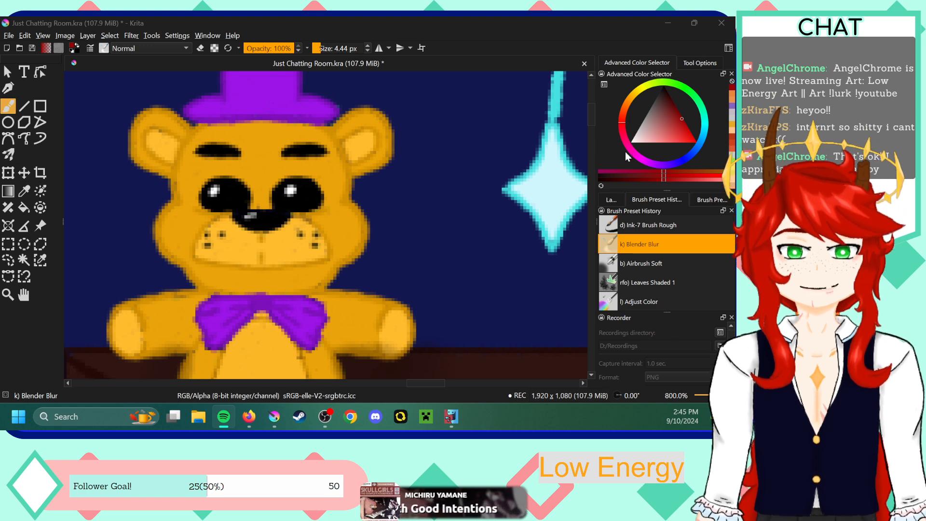
- Sample the bear's golden fur colour from the canvas and darken it into a shading tone
left_click(611, 199)
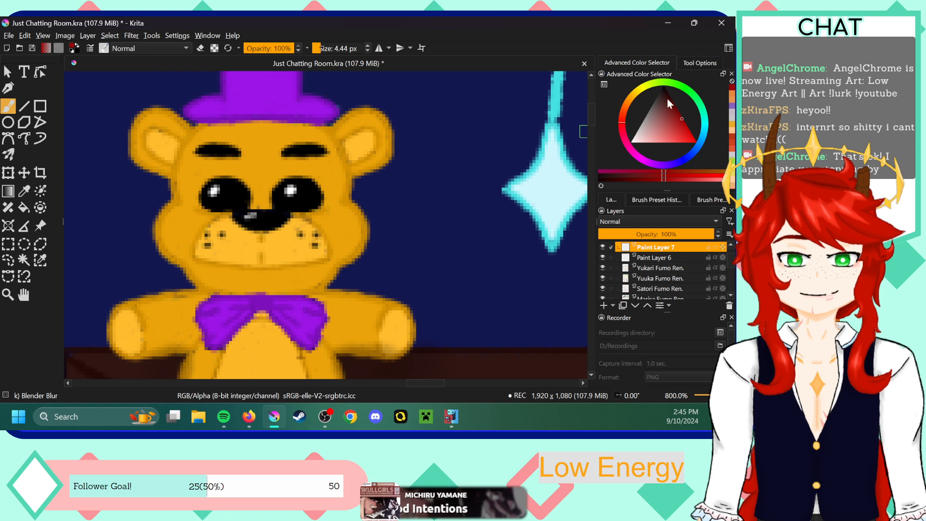
left_click(24, 190)
left_click(260, 163)
key("b")
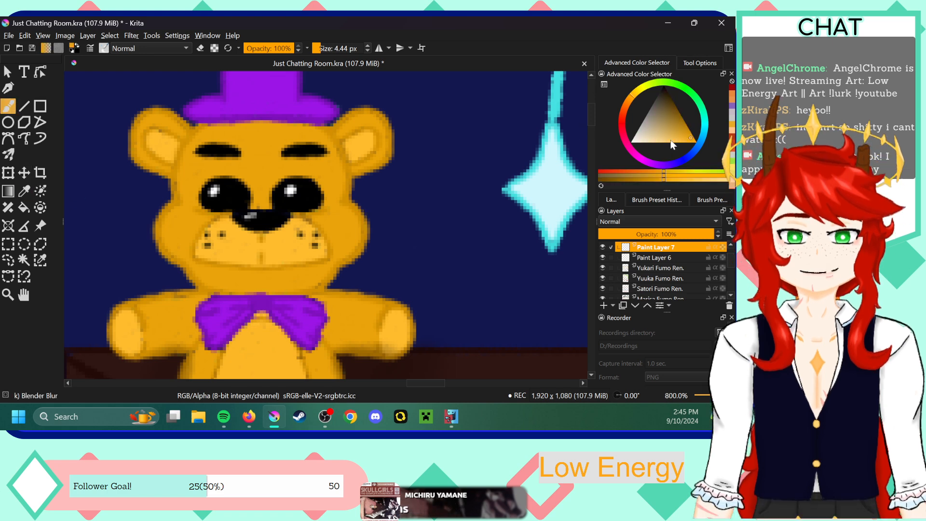
left_click(687, 131)
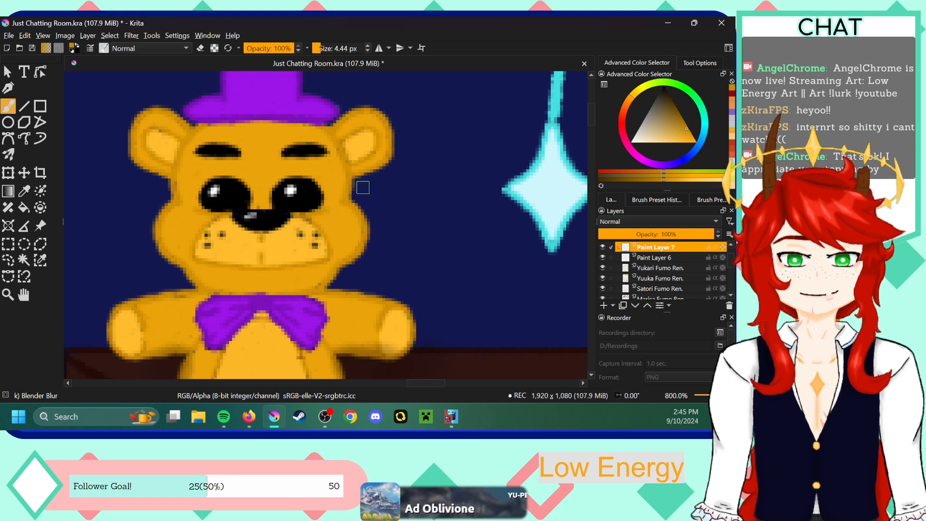
left_click(657, 199)
left_click(611, 200)
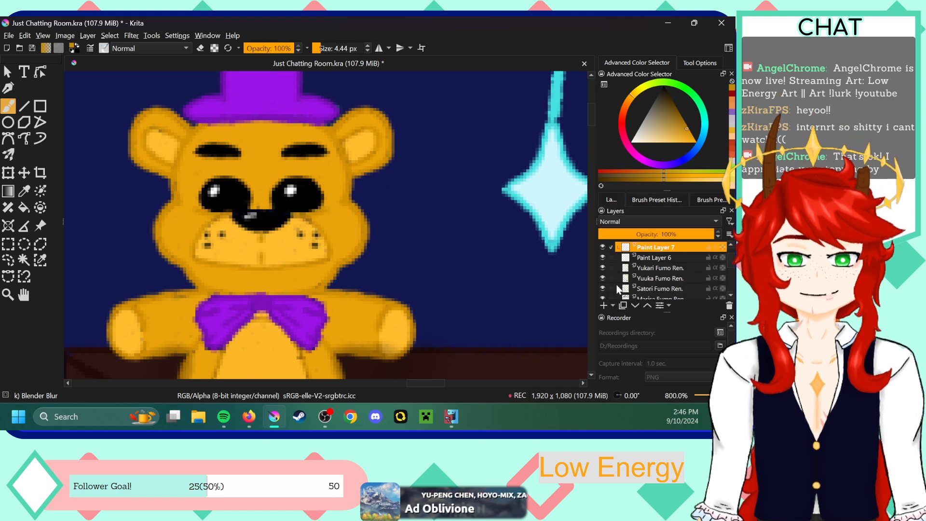
left_click(683, 121)
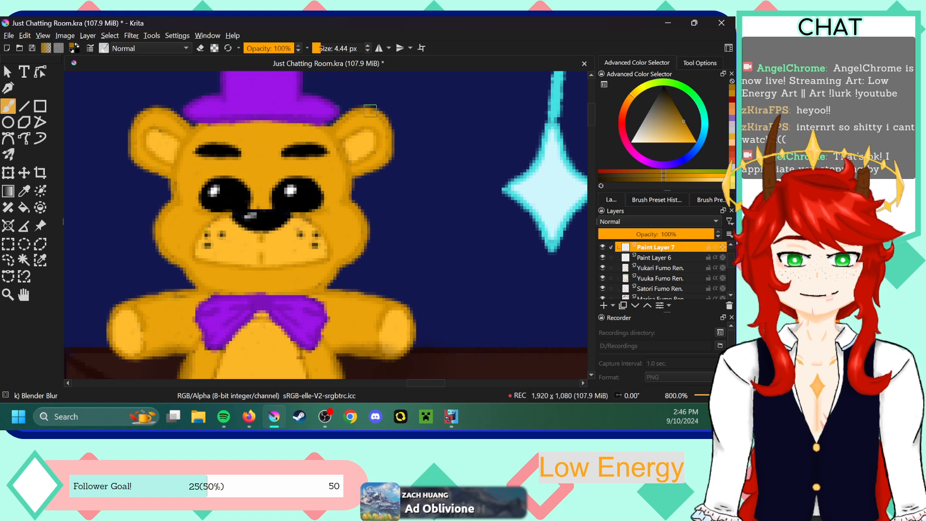
- Delete Paint Layer 7 and save the illustration
left_click(727, 304)
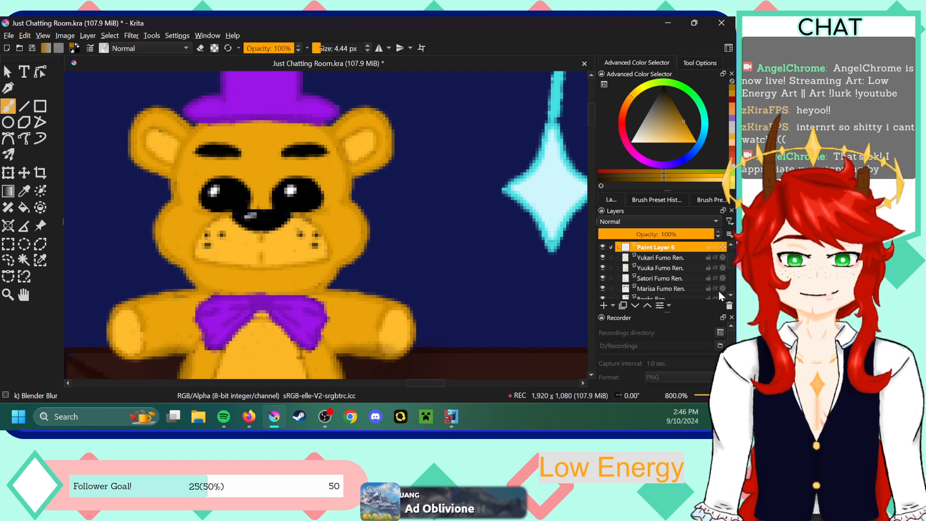
left_click(33, 47)
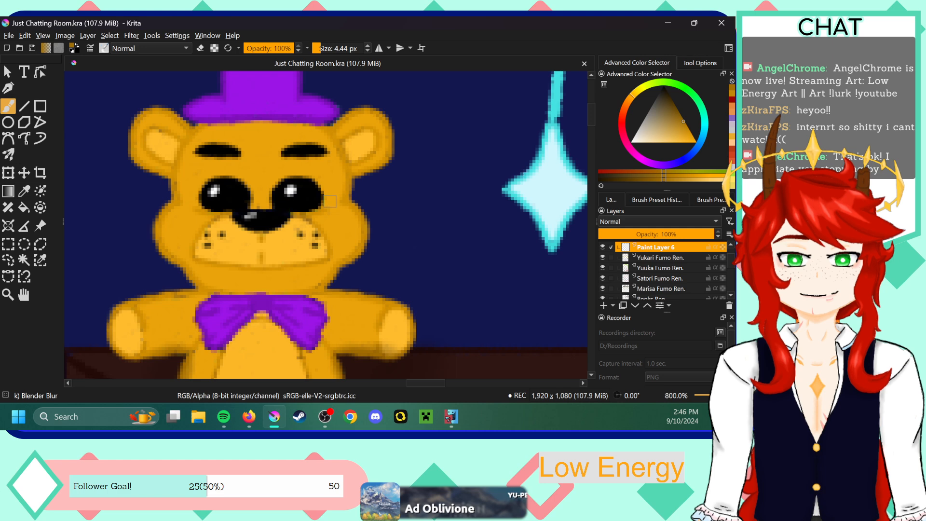
- Add a new paint layer above Paint Layer 6, choose the Airbrush Soft brush at 3.33 px, and undo the last change
left_click(657, 199)
left_click(649, 242)
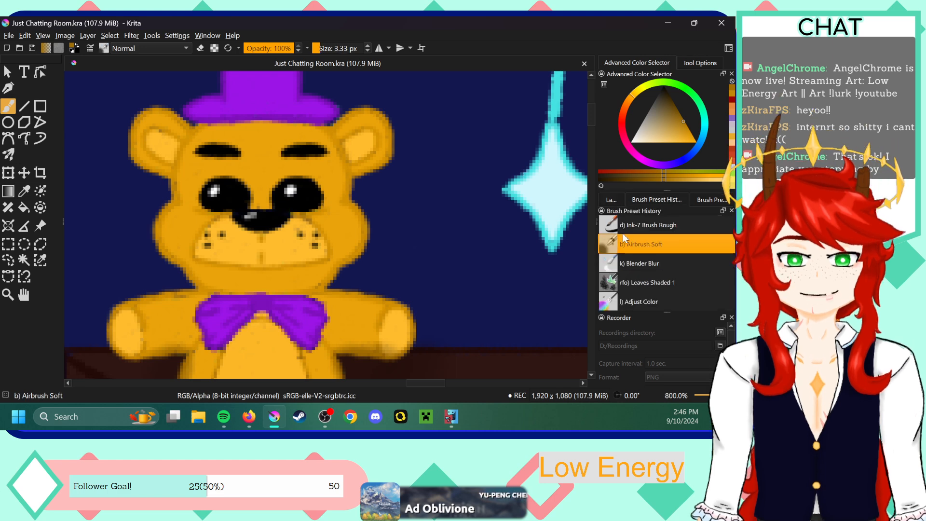
left_click(614, 200)
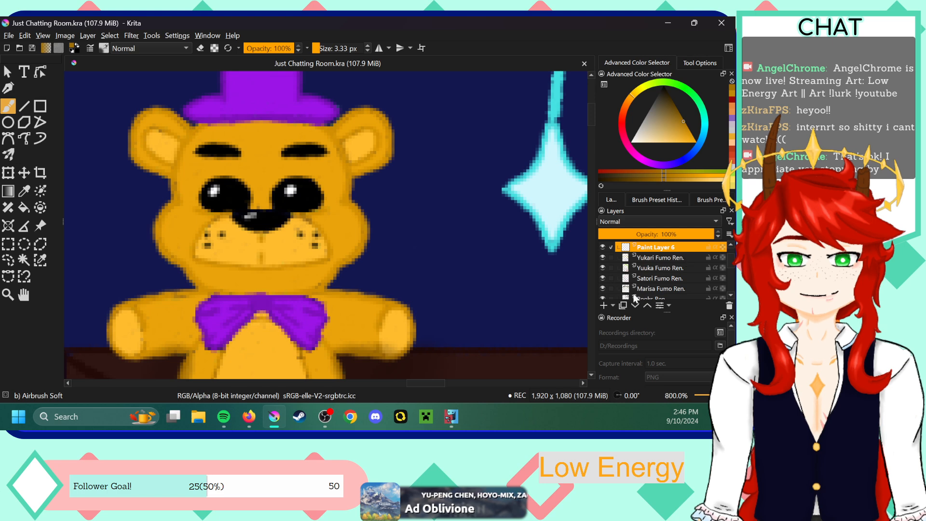
key("Insert")
left_click_drag(731, 260, 732, 262)
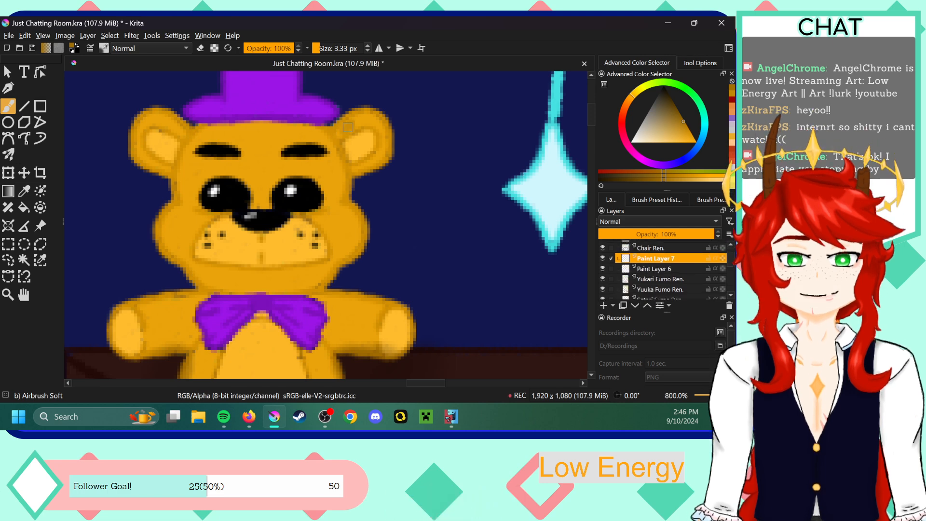
key("ctrl+z")
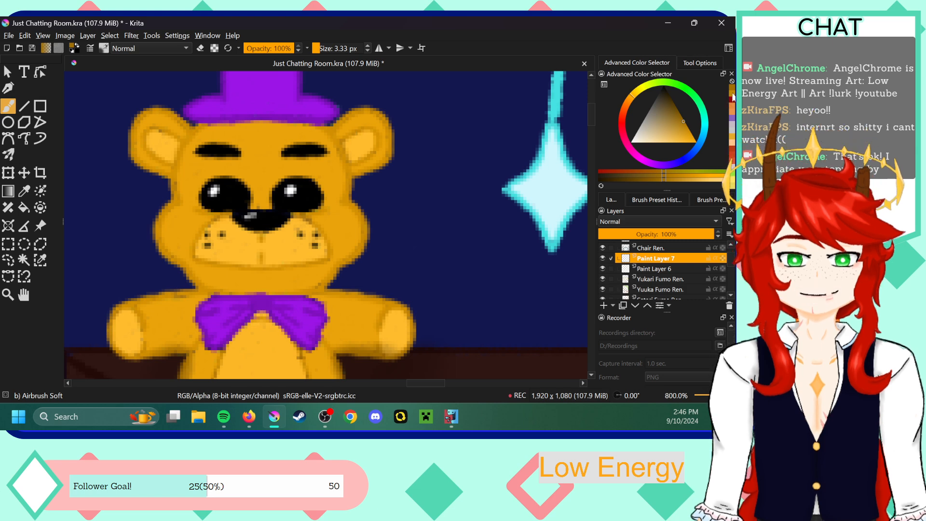
- Lighten the golden shading tone slightly and airbrush shadows on the bear's head, ears, arms and body
left_click(687, 128)
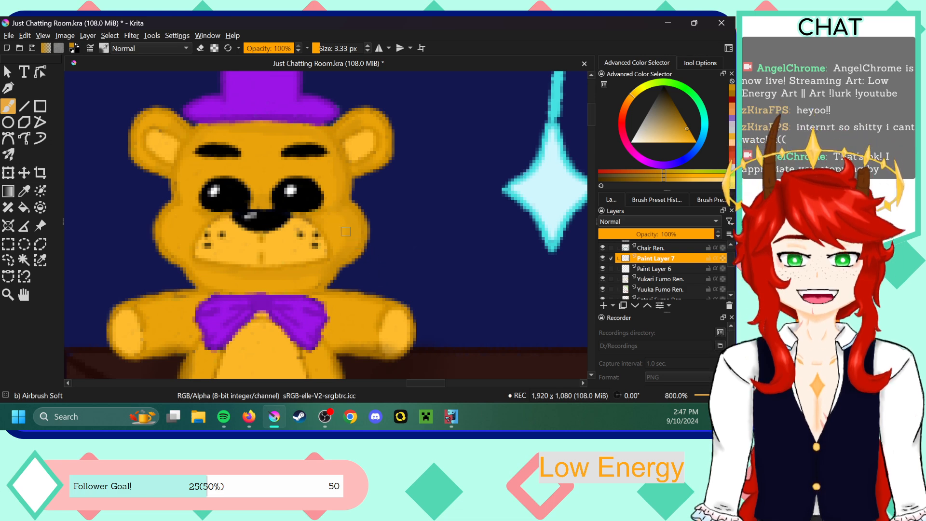
scroll(593, 115, "down", 3)
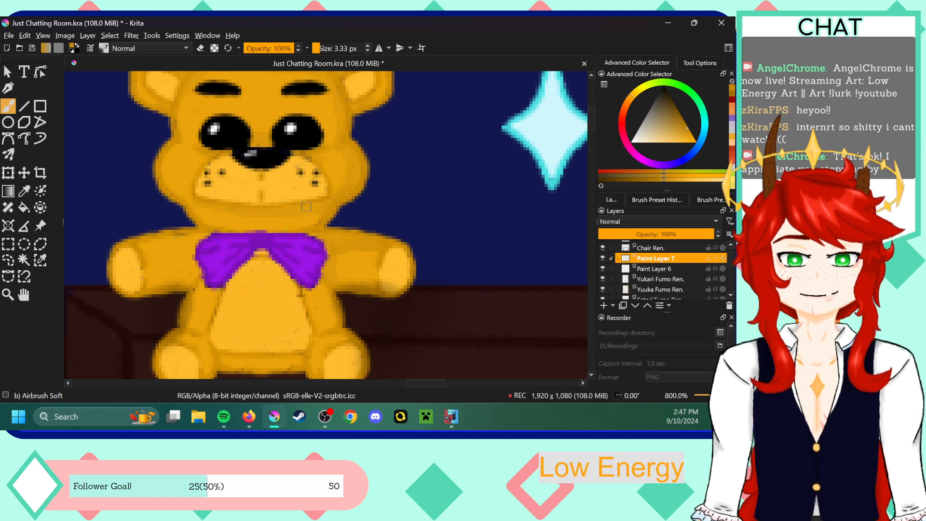
scroll(729, 267, "down", 3)
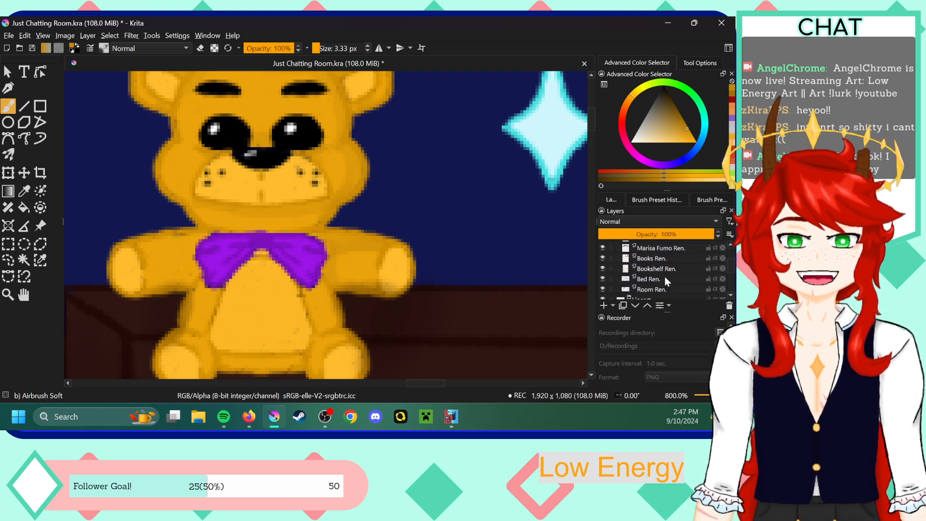
left_click(667, 268)
left_click(203, 50)
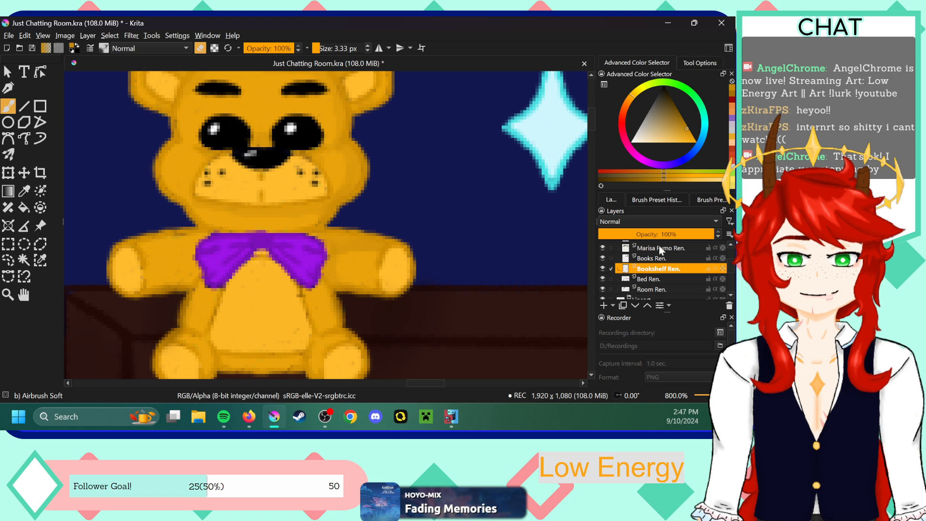
left_click(666, 259)
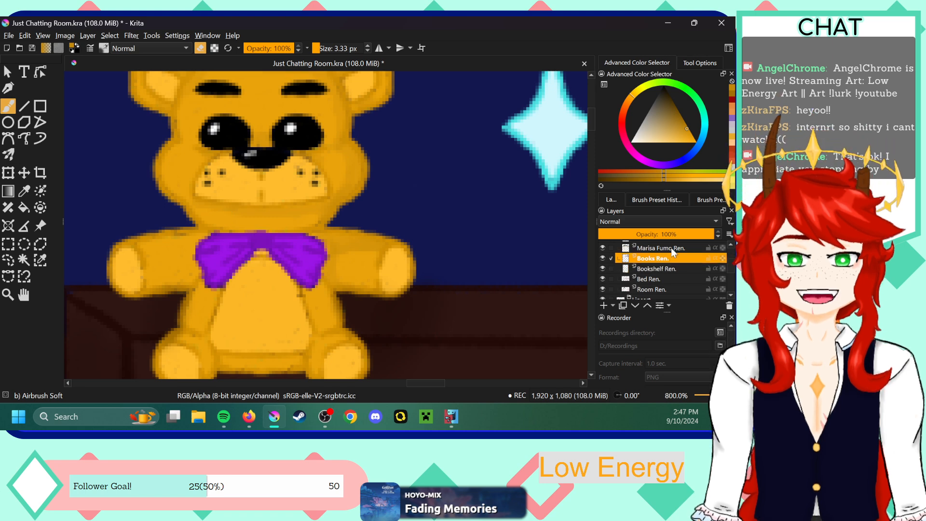
left_click(672, 249)
scroll(672, 270, "up", 3)
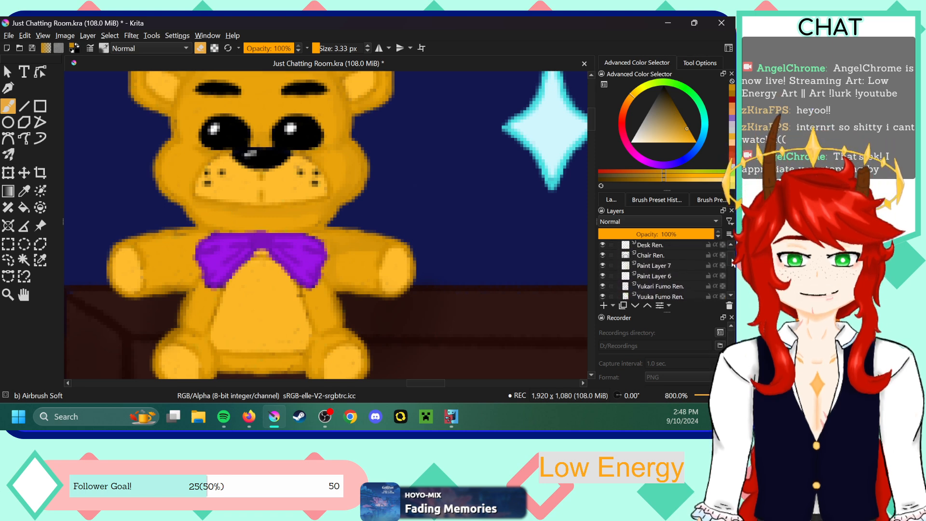
- Return to Paint Layer 7 and continue airbrushing golden shadows on the bear's head, body and legs
left_click(668, 254)
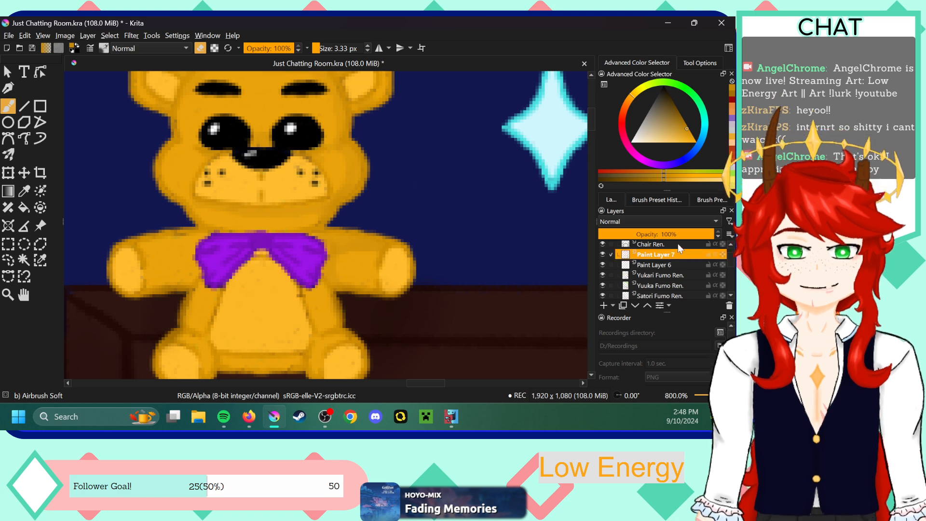
scroll(593, 122, "up", 3)
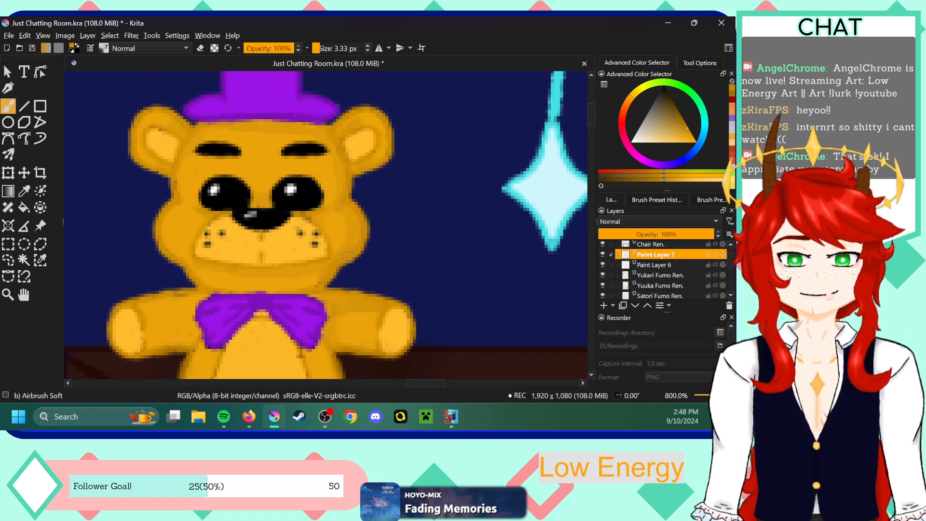
scroll(530, 135, "down", 5)
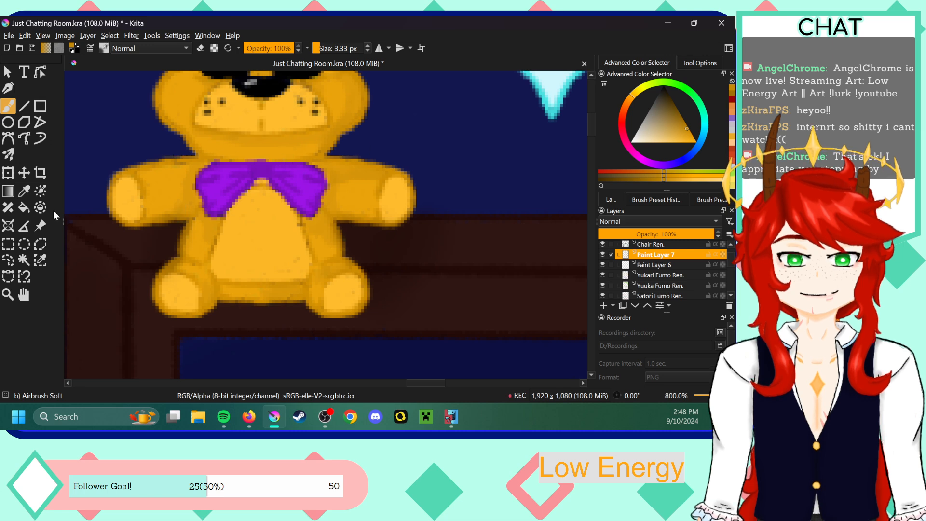
- Sample the belly's light yellow, darken it slightly, and shade the bear's belly, paws and foot pads
key("p")
left_click(270, 227)
key("b")
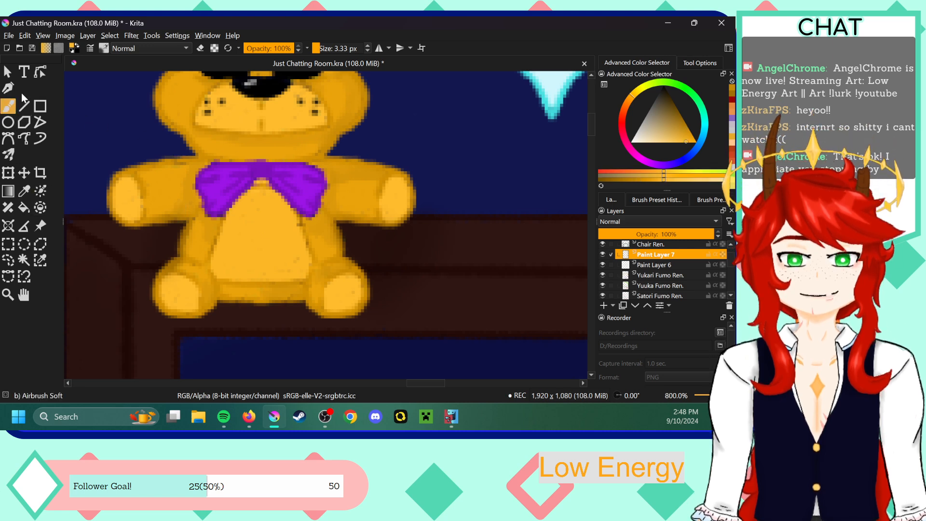
left_click(686, 137)
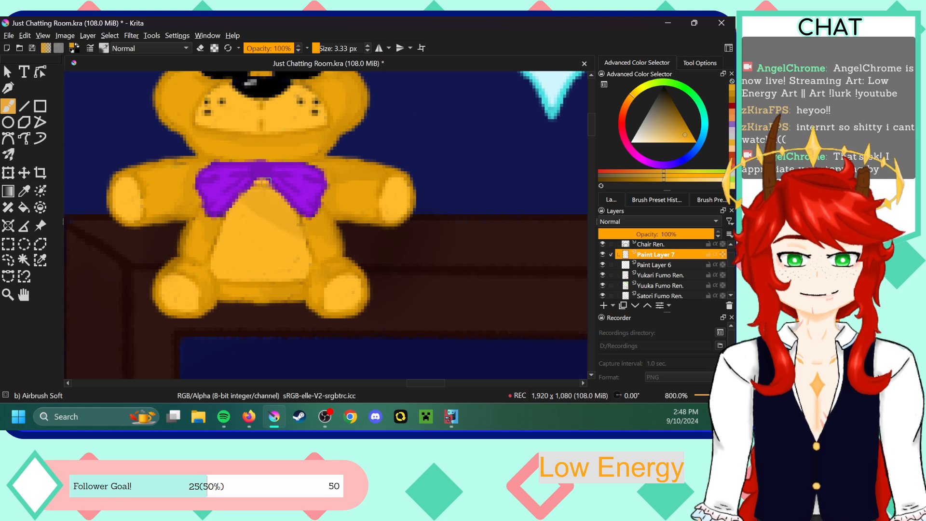
left_click_drag(341, 278, 343, 278)
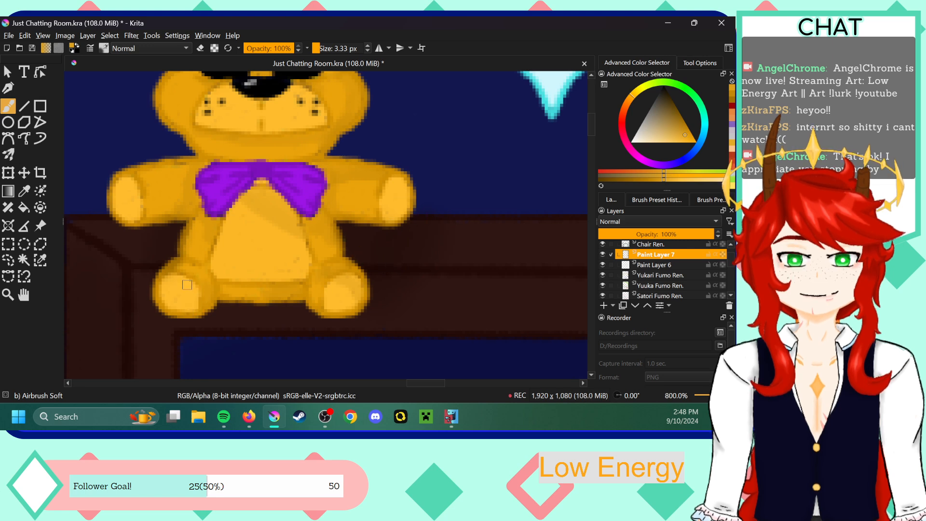
left_click_drag(189, 278, 195, 293)
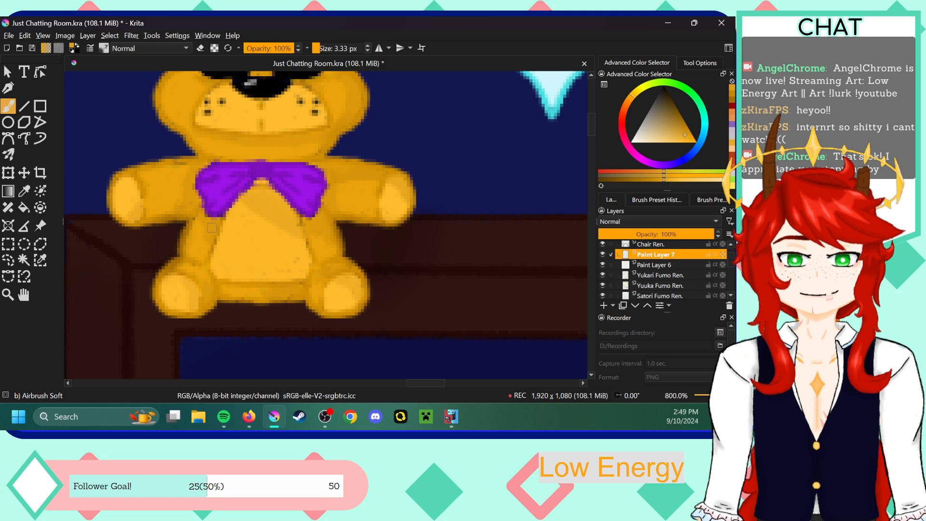
- Shade the bear's muzzle and inner ears with the same darkened yellow, and check the whole plush
left_click_drag(592, 133, 592, 123)
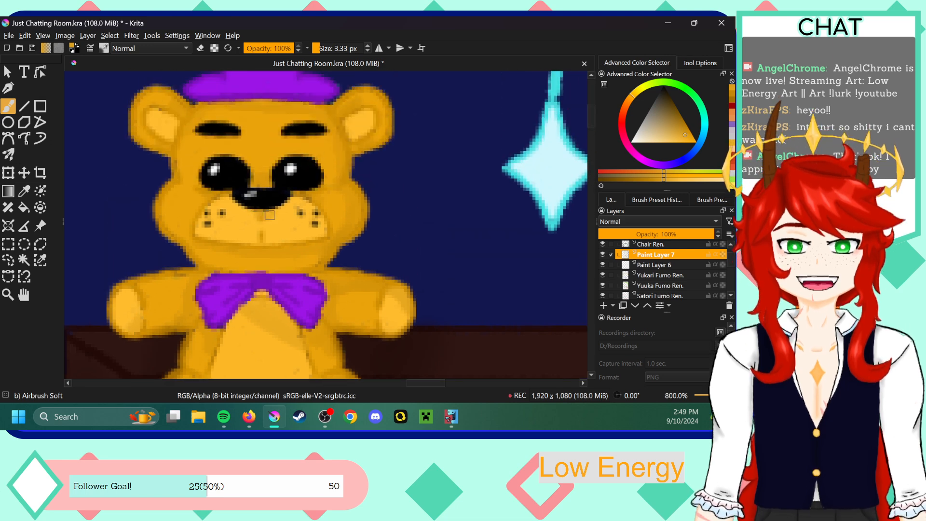
mouse_move(310, 204)
left_mouse_down()
mouse_move(302, 203)
mouse_move(322, 222)
left_mouse_up()
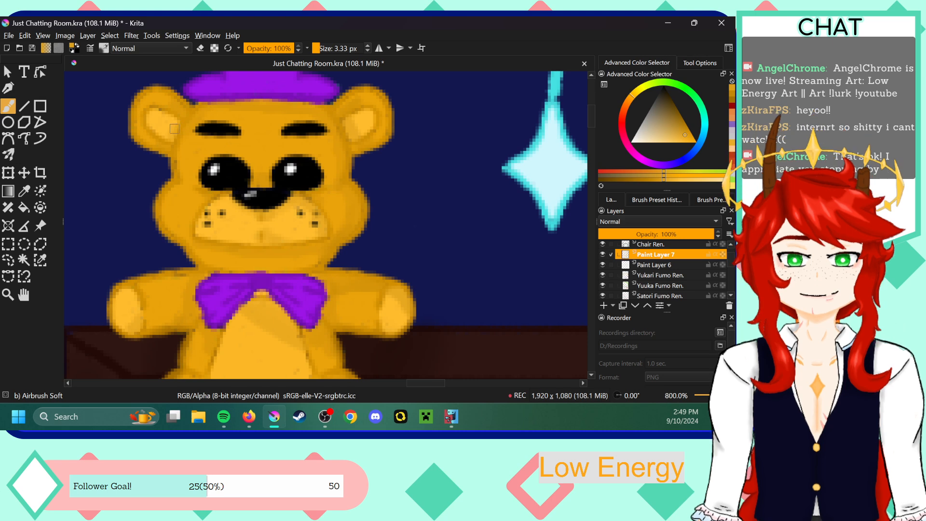
key("ctrl+minus")
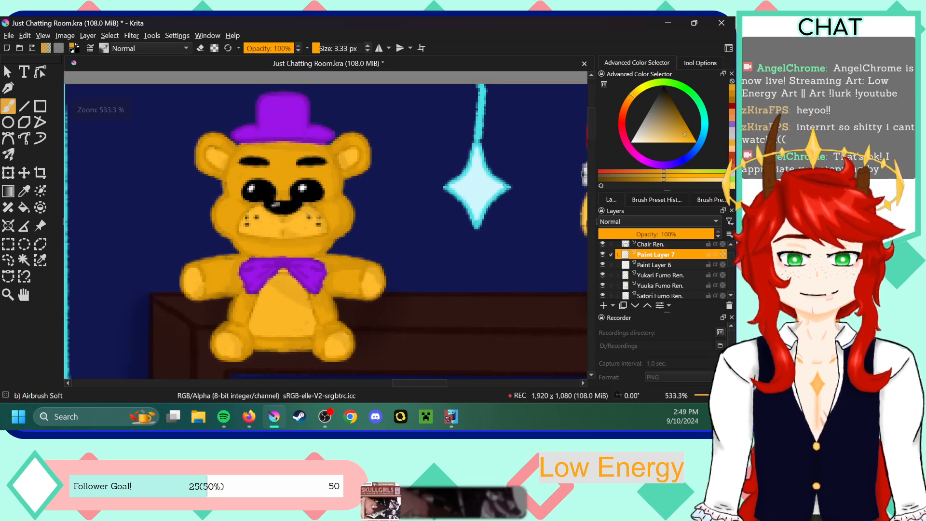
key("ctrl+plus")
- Sample the bow tie's purple, darken it slightly, and shade the bear's bow tie and top hat
key("p")
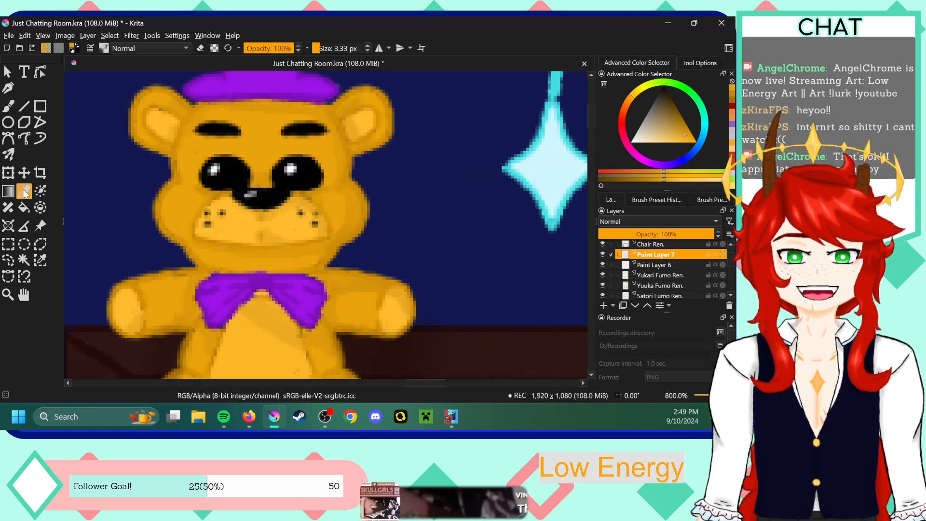
left_click(310, 301)
left_click(8, 105)
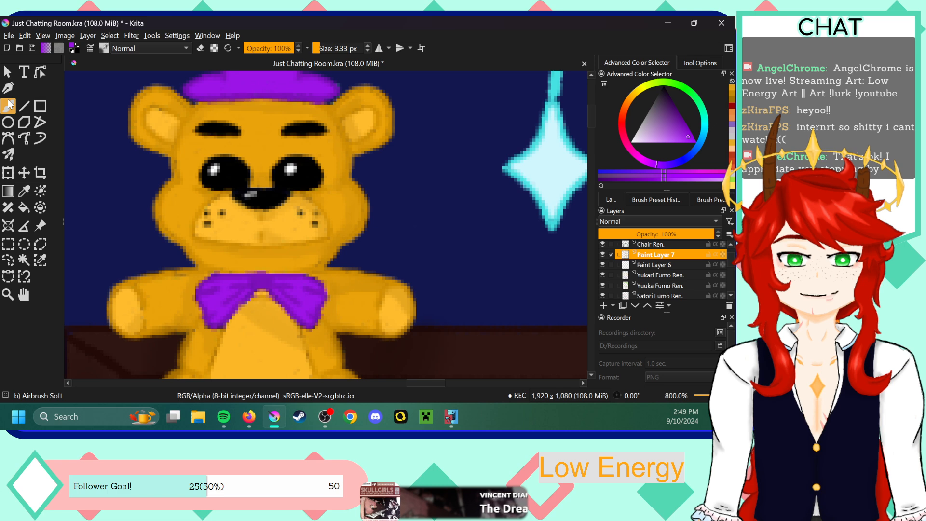
left_click(685, 131)
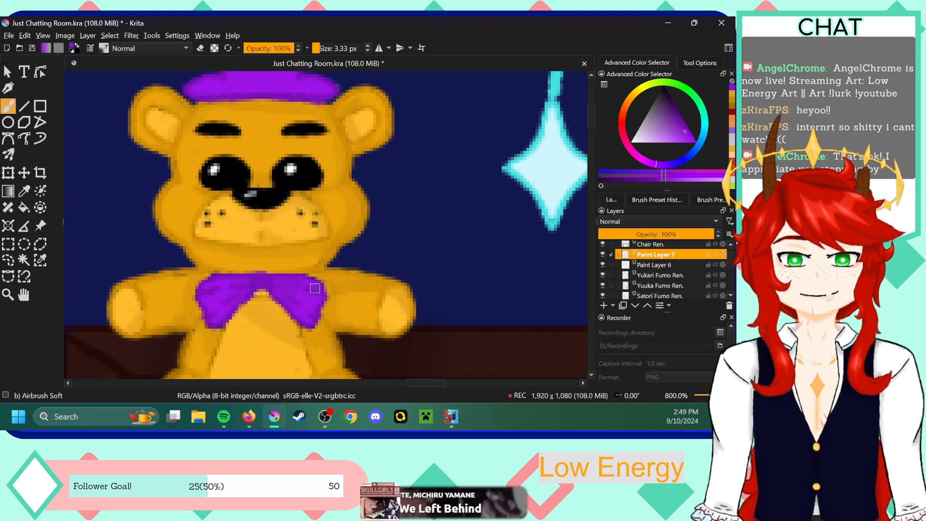
scroll(302, 172, "up", 3)
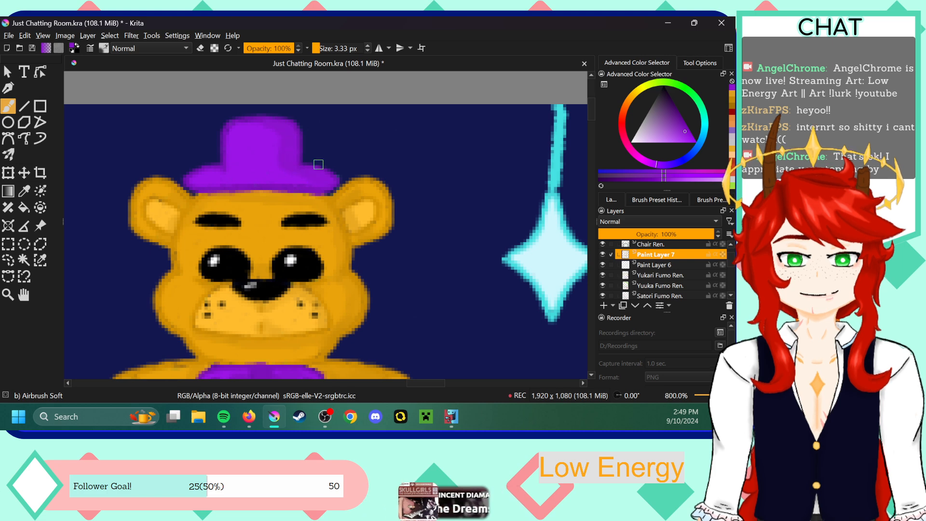
- Blend the shading on the bear's hat, head and face with the Blender Blur brush at 4.44 px
left_click(656, 200)
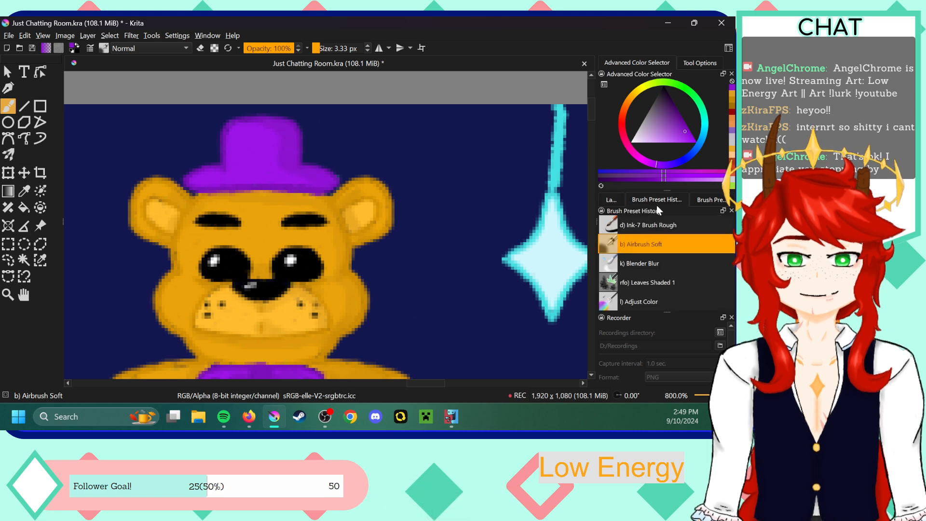
left_click(649, 258)
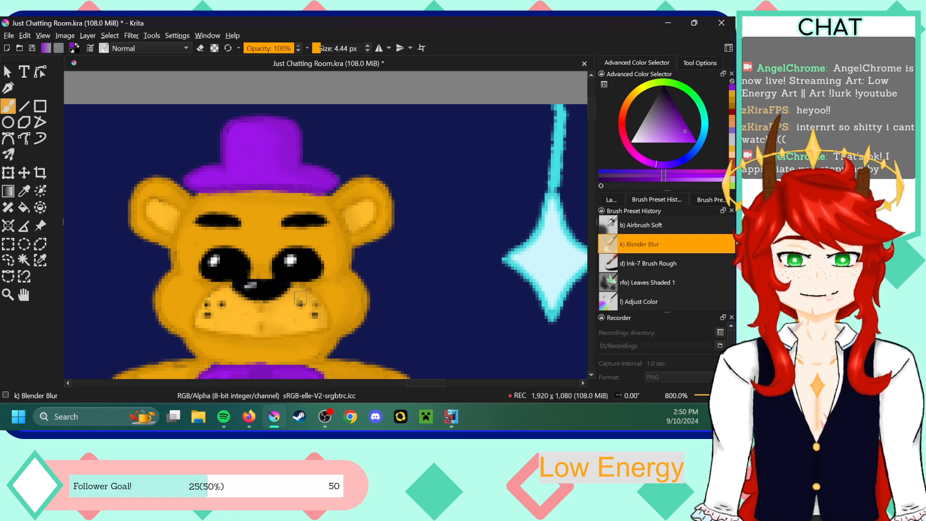
scroll(595, 125, "down", 3)
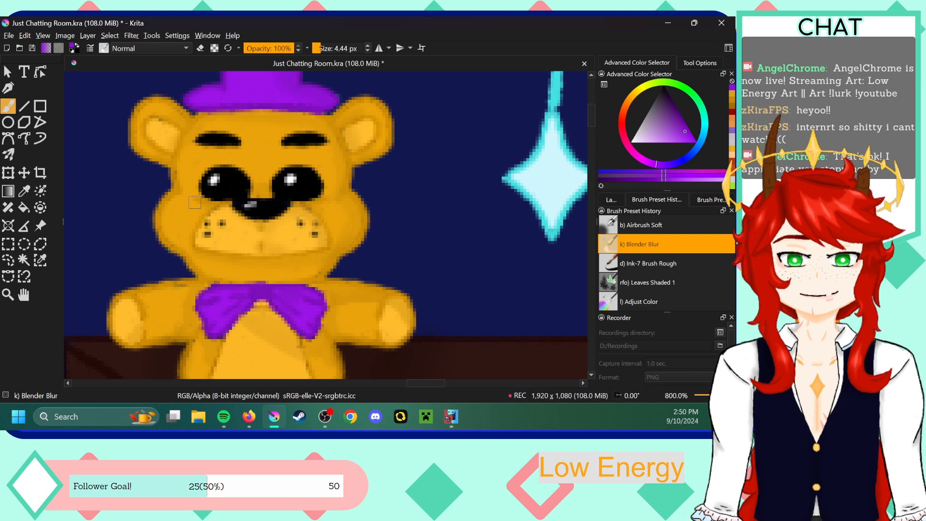
- Clean up the golden bear's face by erasing with the Ink-7 Brush Rough, setting its size to 1.41 px and finally 2.86 px
left_click(671, 263)
left_click(323, 45)
left_click(321, 47)
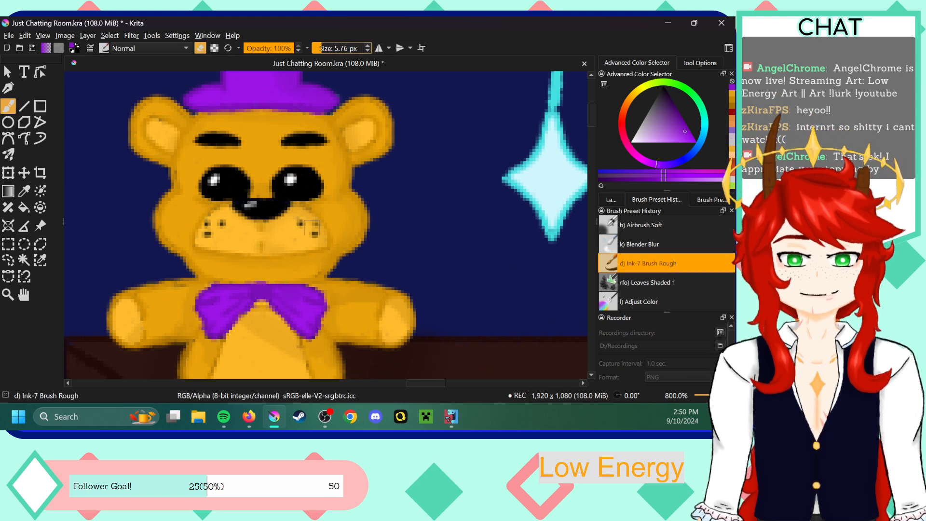
left_click(318, 48)
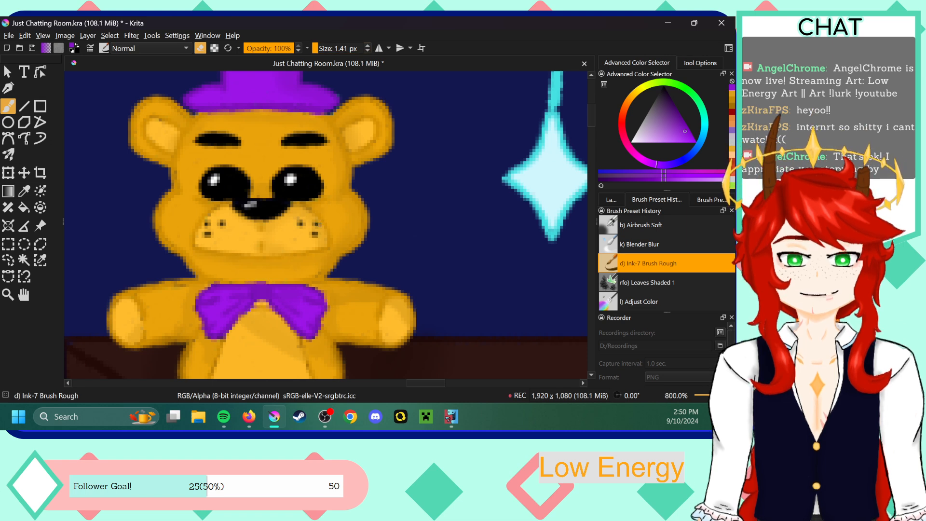
left_click(317, 224)
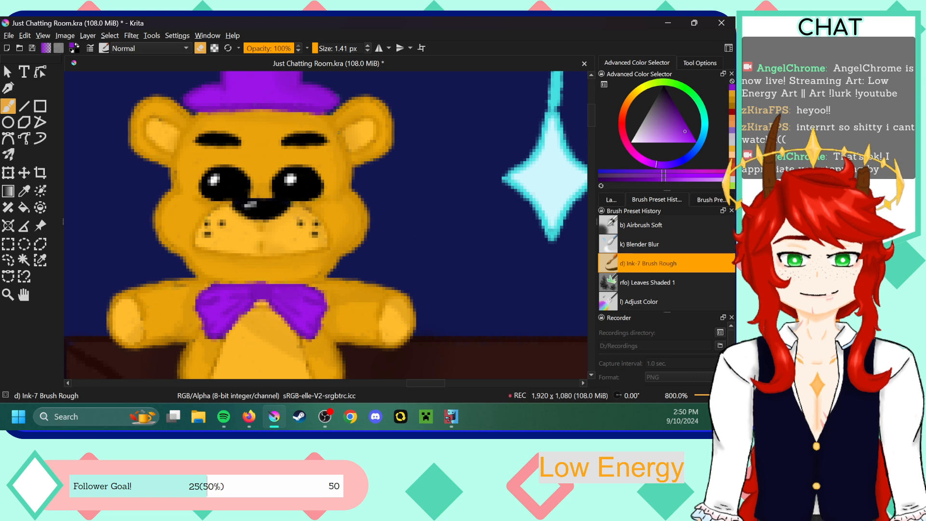
left_click(318, 48)
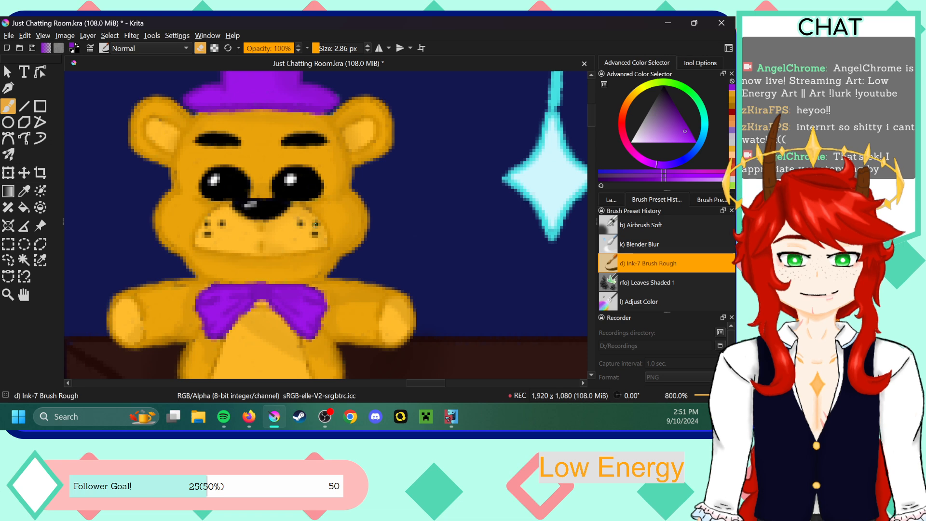
- Blend the bear's bow tie with Blender Blur at 4.44 px and tidy its upper edge with the Ink-7 Brush Rough eraser at 2.86 px
scroll(592, 118, "down", 3)
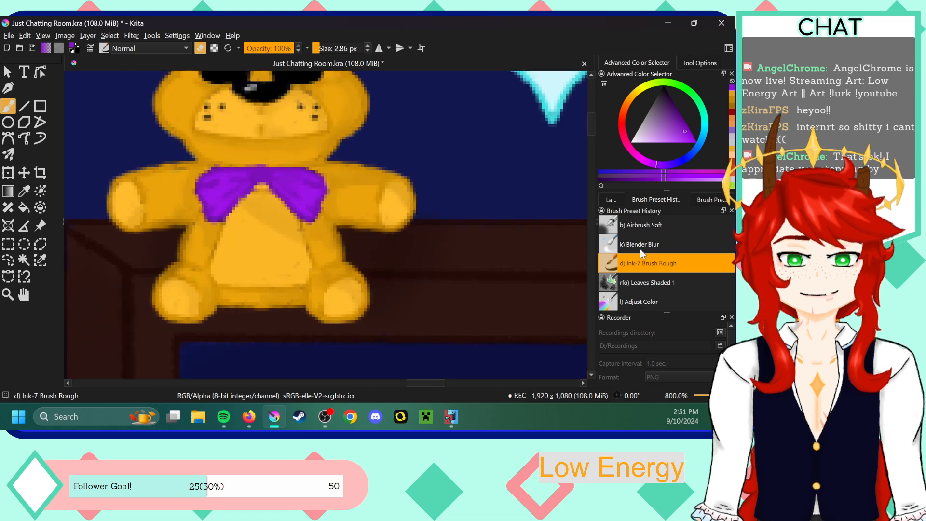
left_click(640, 246)
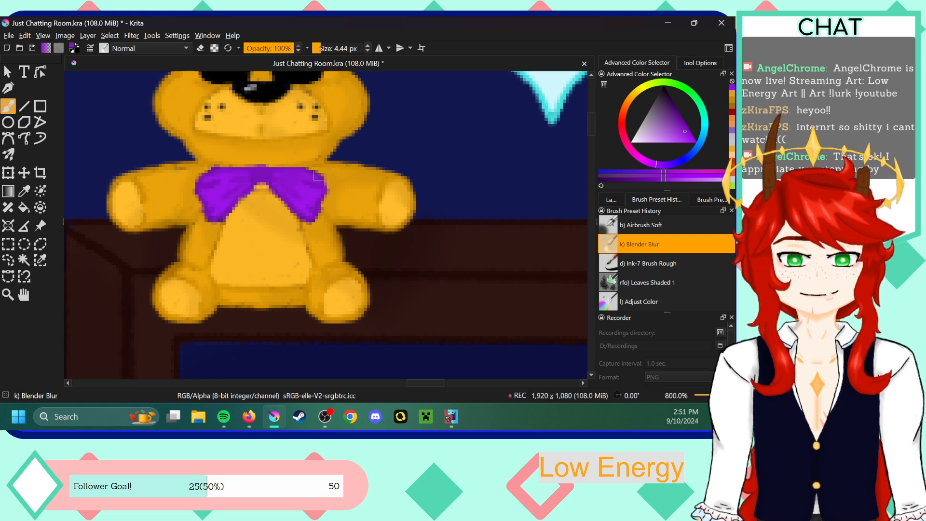
left_click(651, 262)
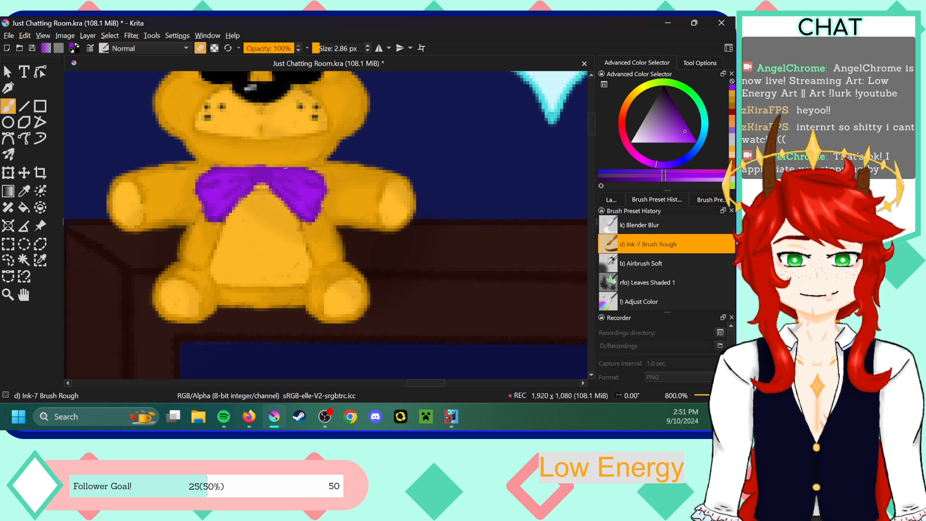
- Examine the shaded golden bear up close and from a distance against the bookshelf and the rest of the room
scroll(595, 132, "up", 5)
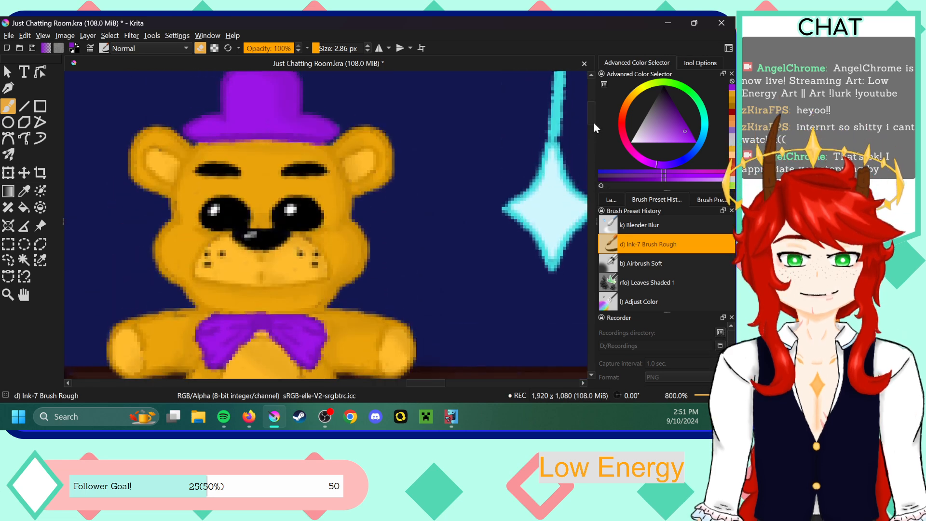
key("minus")
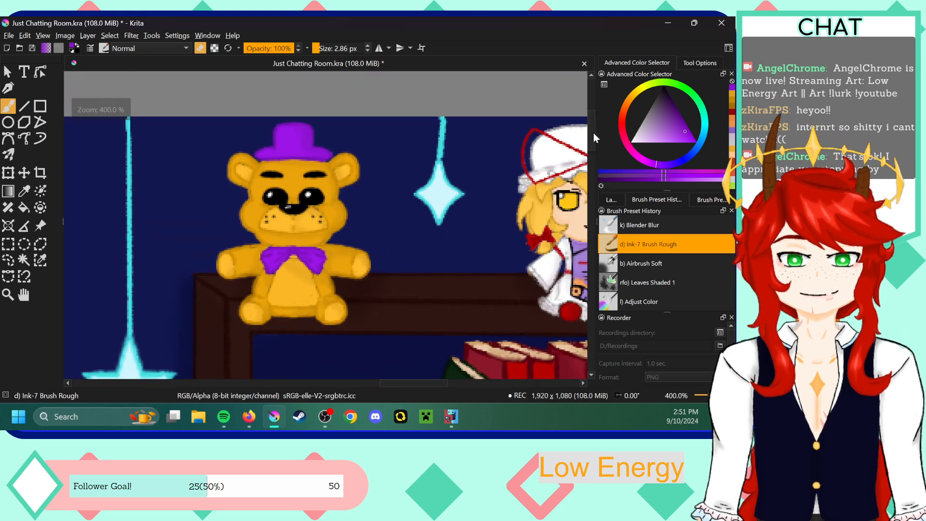
key("minus")
key("minus")
key("minus")
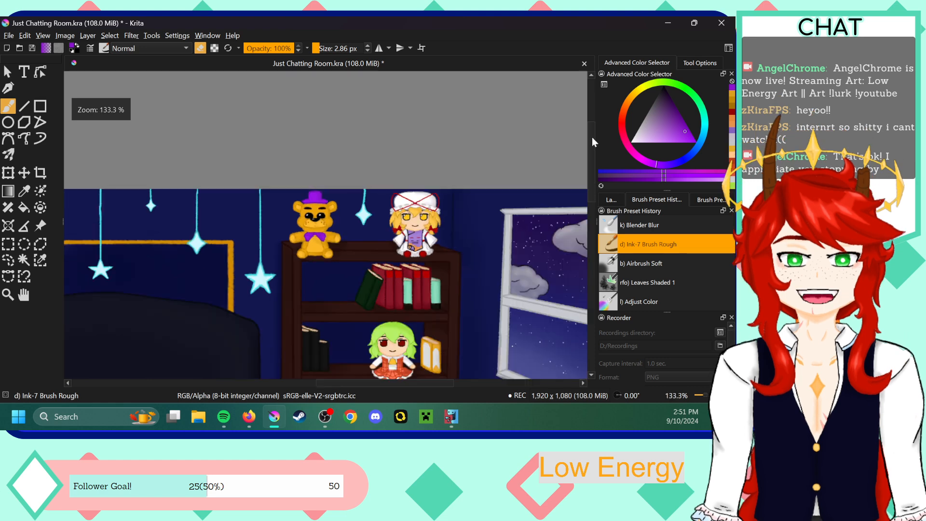
key("plus")
key("plus")
key("plus")
key("plus")
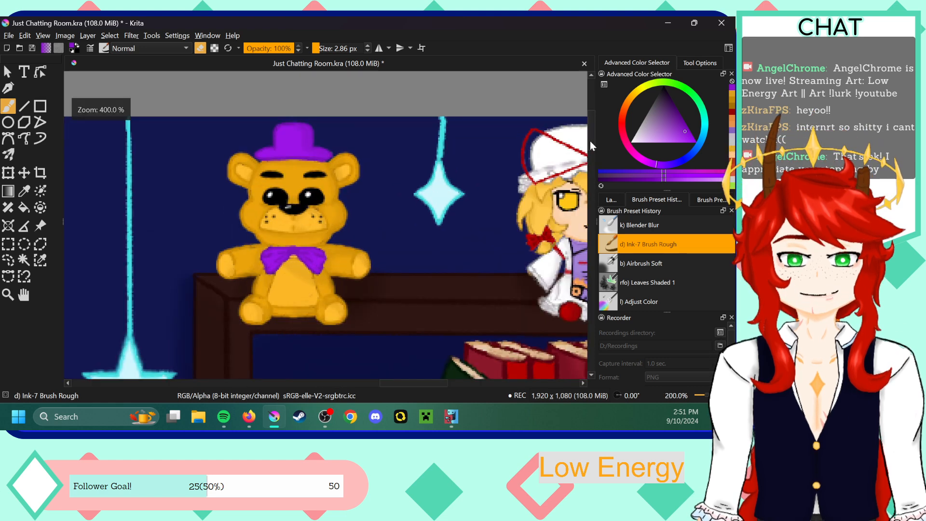
- Refine the bear's bow tie and belly shading using Airbrush Soft at 3.33 px and Blender Blur at 4.44 px
left_click_drag(589, 123, 591, 129)
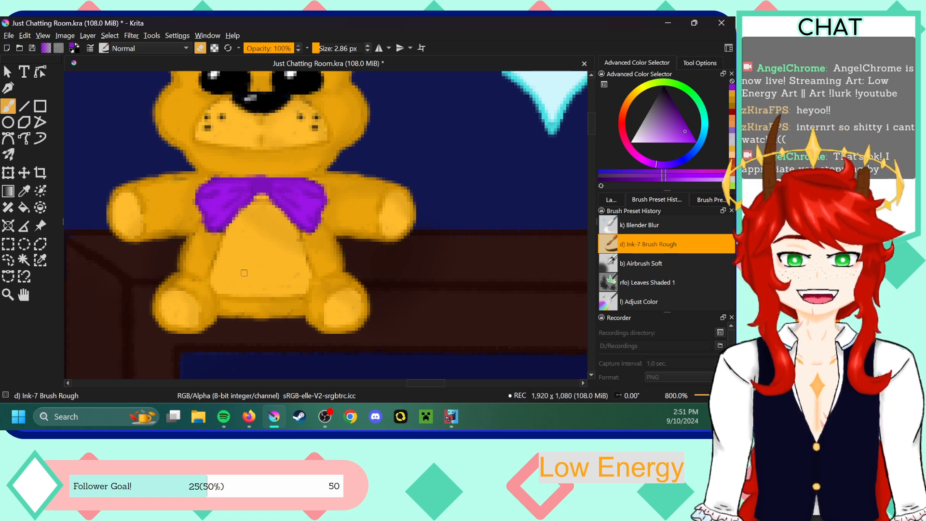
left_click(663, 263)
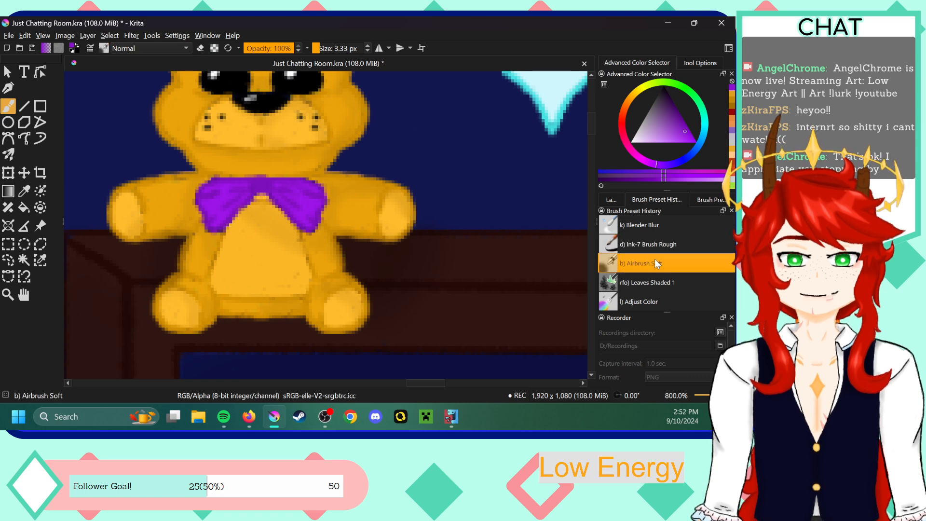
left_click(662, 226)
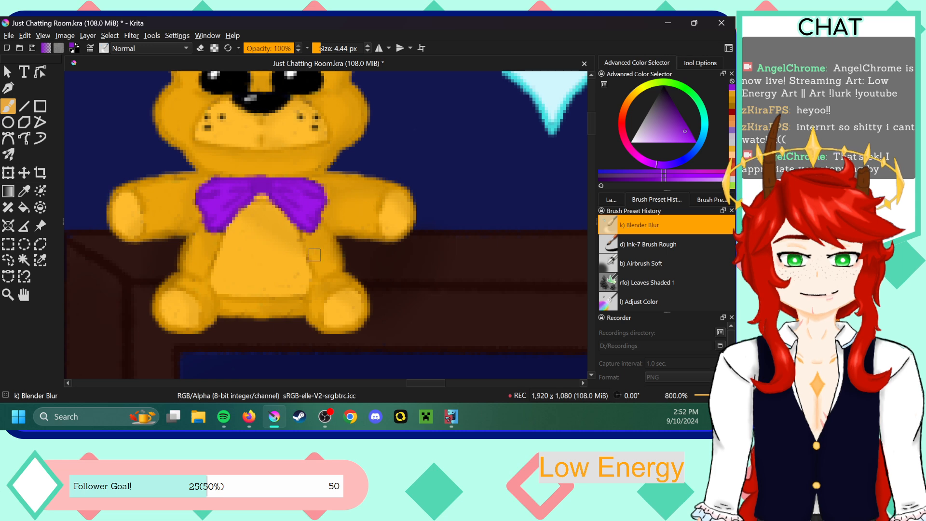
- Rename Paint Layer 7, which holds the golden bear's shading, as "Fredbear Plush Ren."
scroll(590, 123, "down", 5)
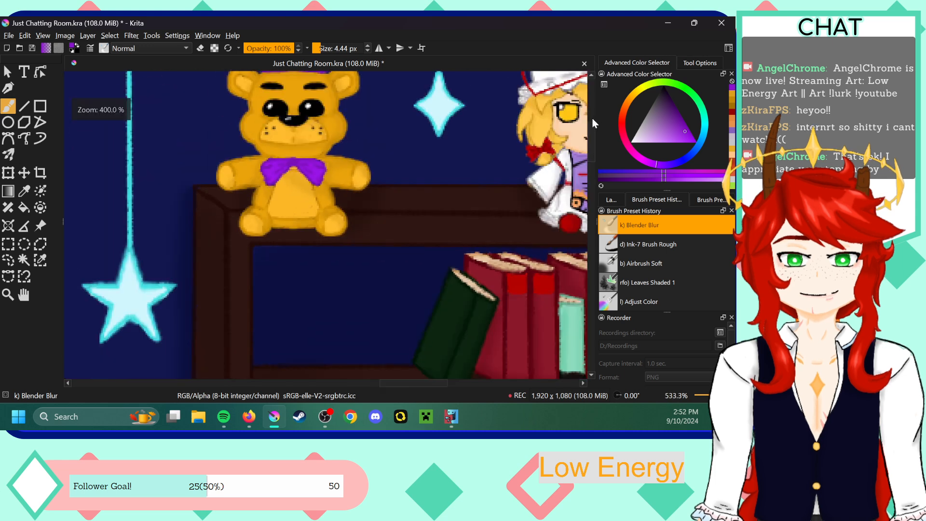
left_click_drag(383, 383, 234, 384)
left_click_drag(589, 130, 589, 172)
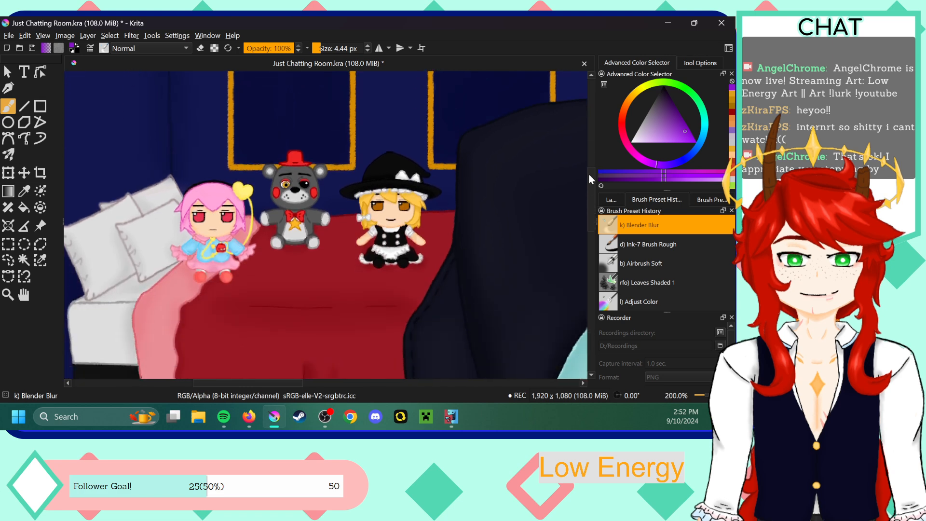
key("ctrl+plus")
key("ctrl+plus")
key("ctrl+plus")
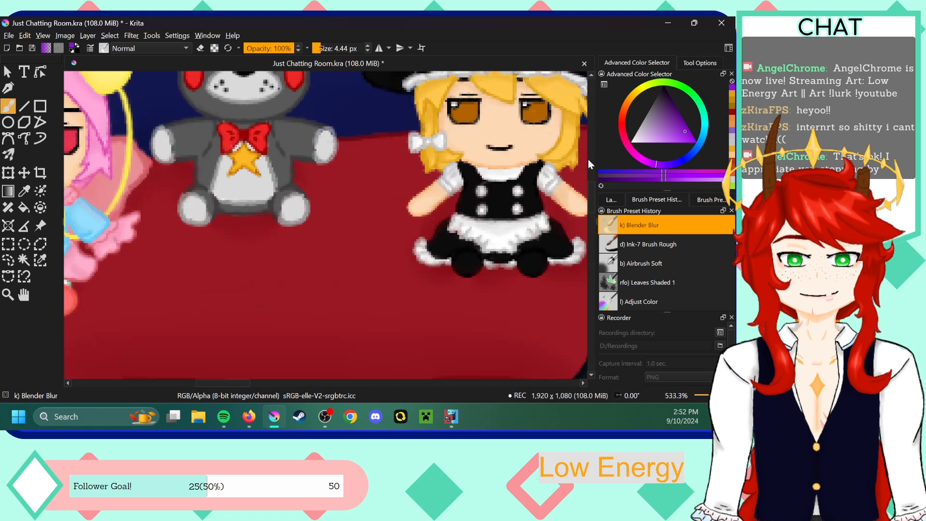
scroll(592, 189, "up", 3)
left_click(611, 199)
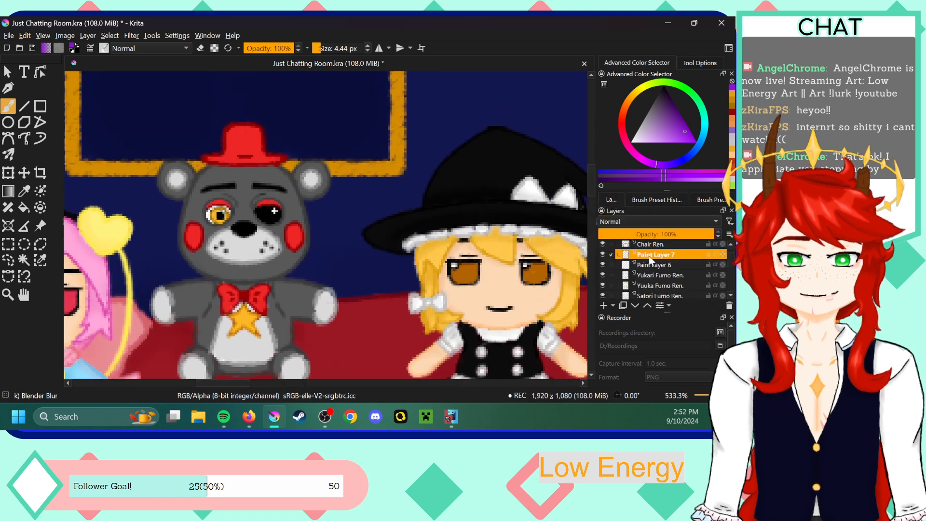
mouse_move(657, 256)
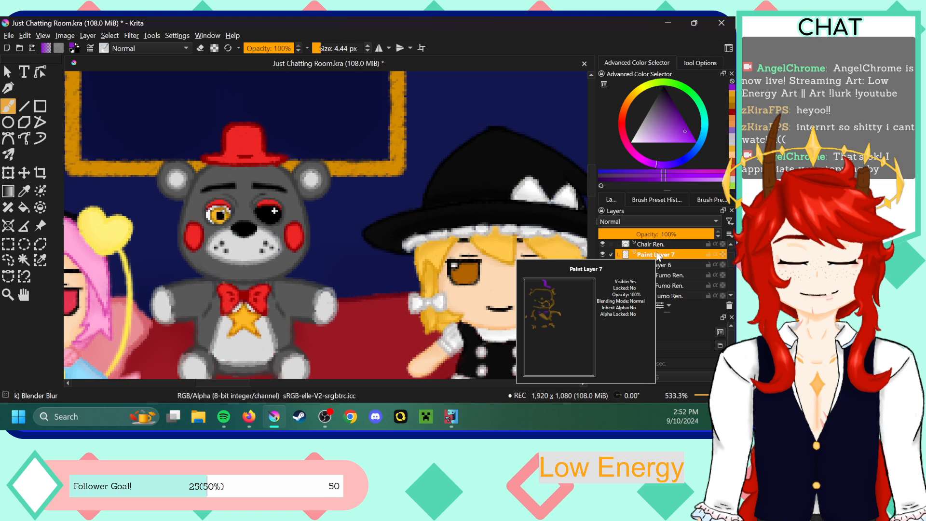
double_click(657, 255)
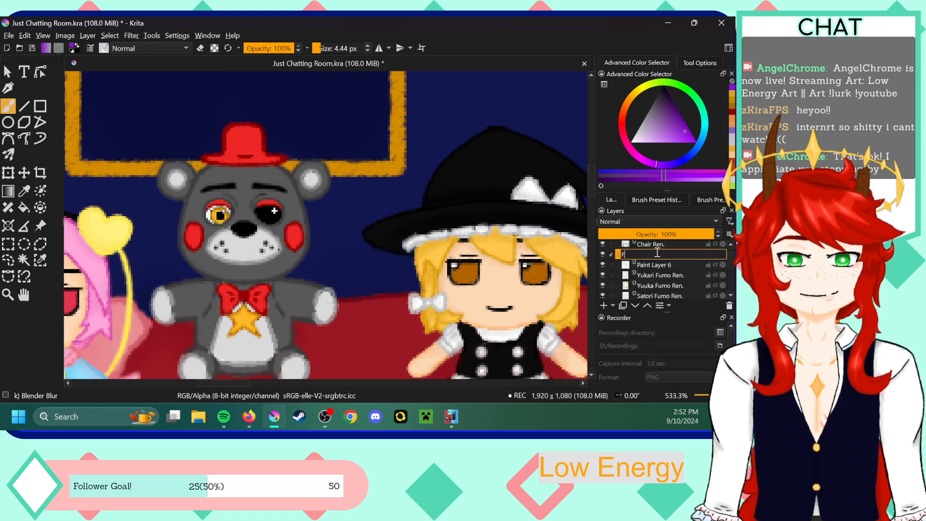
type("Fredbear")
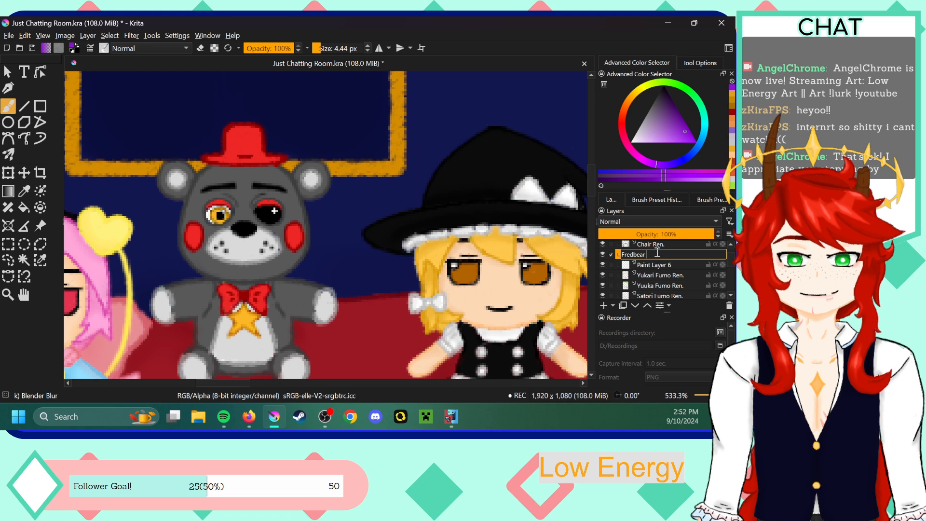
type(" Plush Ren.")
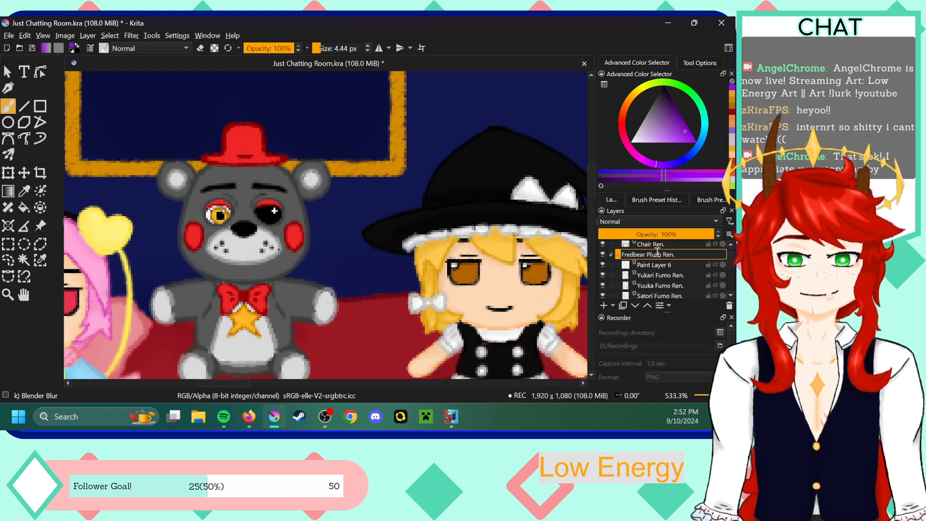
key("Return")
- Shorten the golden bear shading layer's name to "Fredbear Ren."
scroll(676, 258, "down", 5)
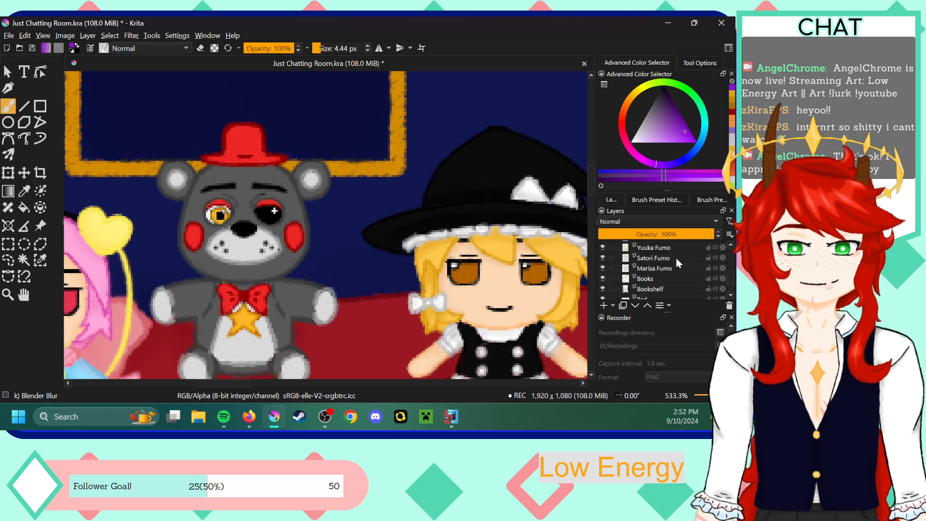
scroll(673, 284, "up", 5)
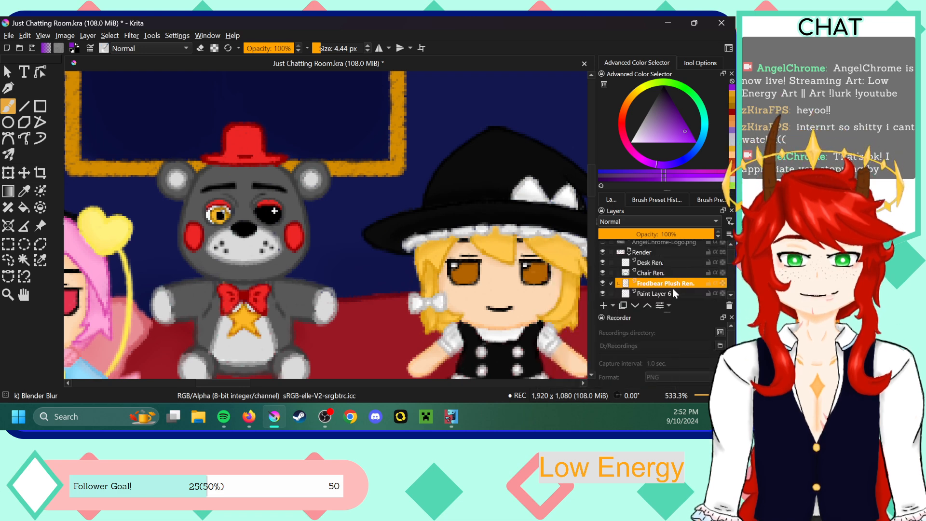
double_click(677, 284)
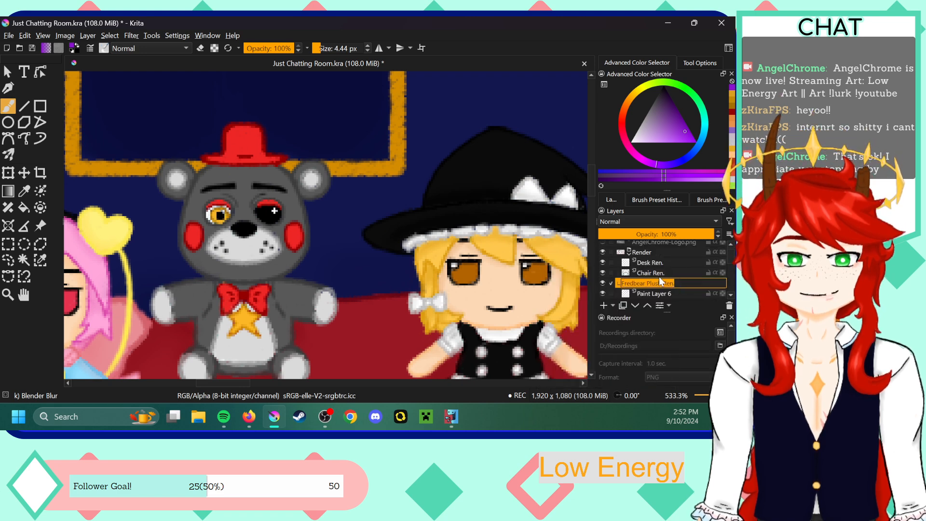
left_click(662, 281)
key("BackSpace")
key("BackSpace")
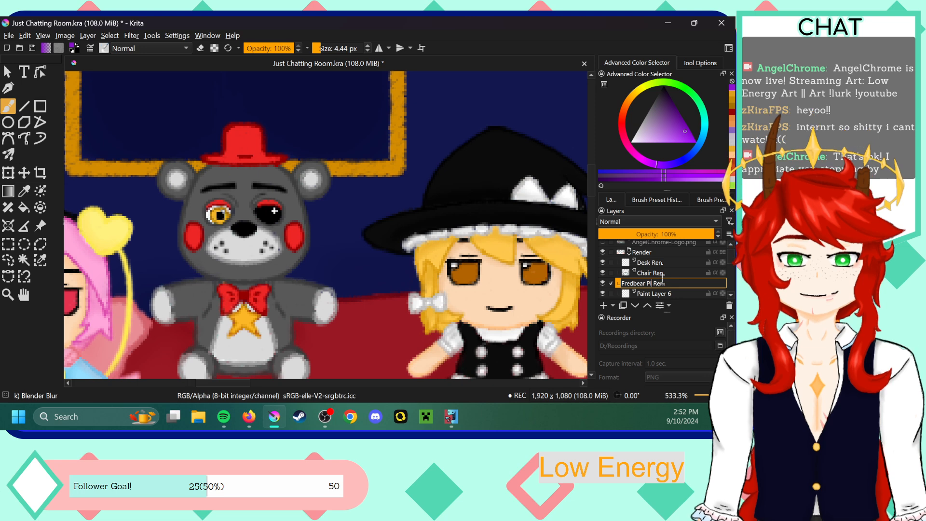
key("Return")
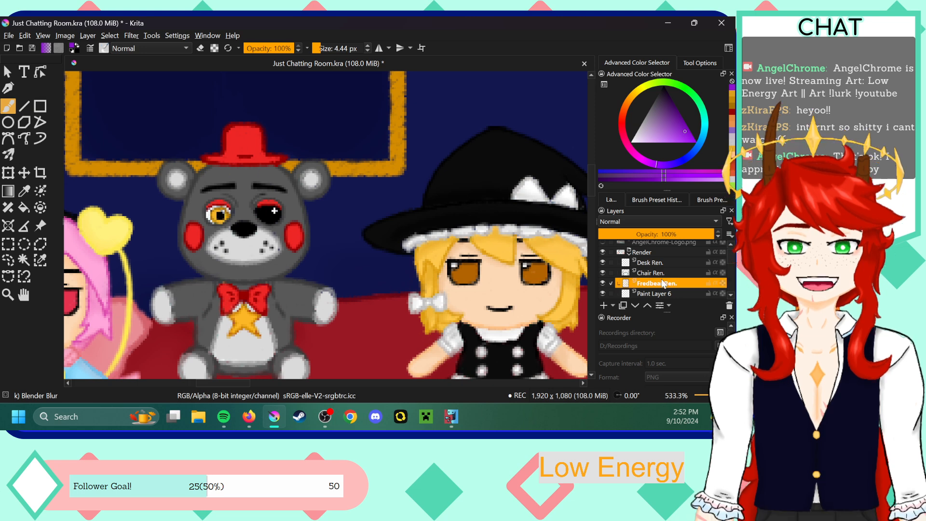
- Select Paint Layer 6 and sample the dark gray fur from the head of the gray bear on the bed as the brush colour
scroll(663, 278, "down", 1)
left_click(661, 266)
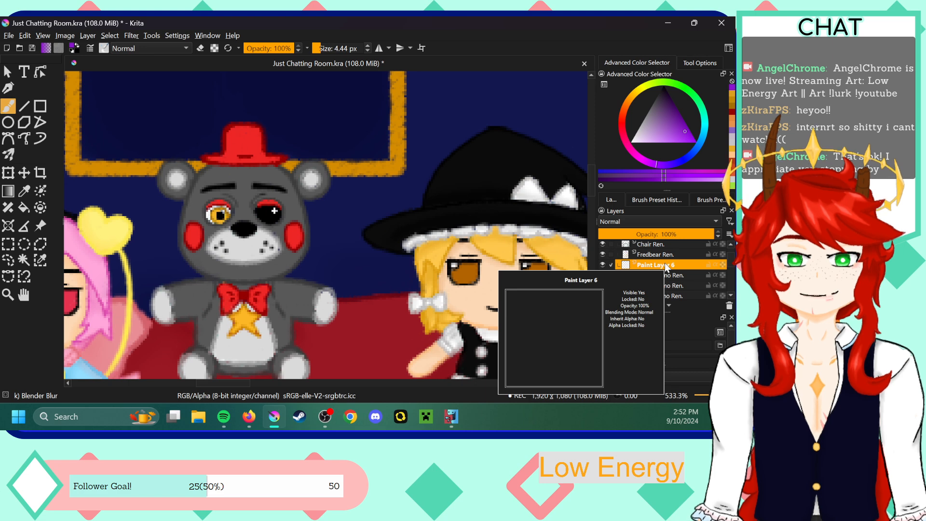
scroll(590, 167, "down", 4)
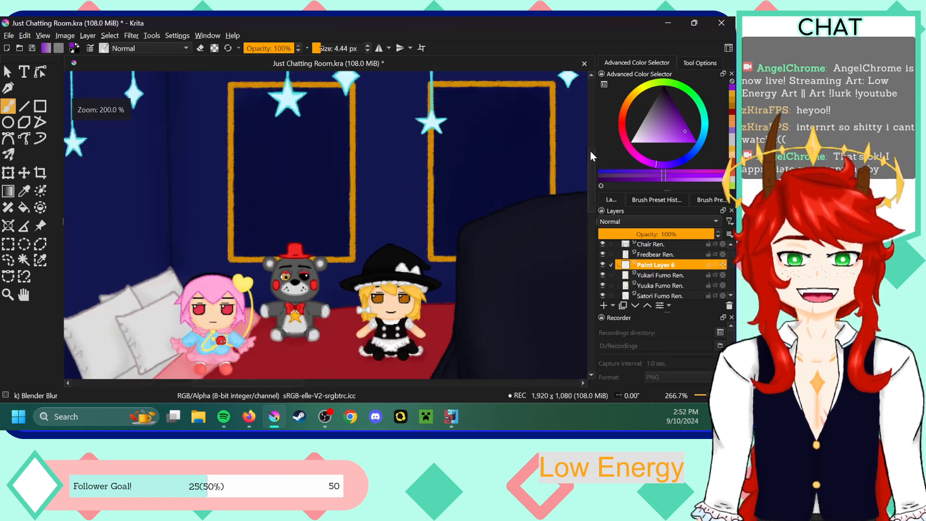
left_click_drag(285, 384, 321, 378)
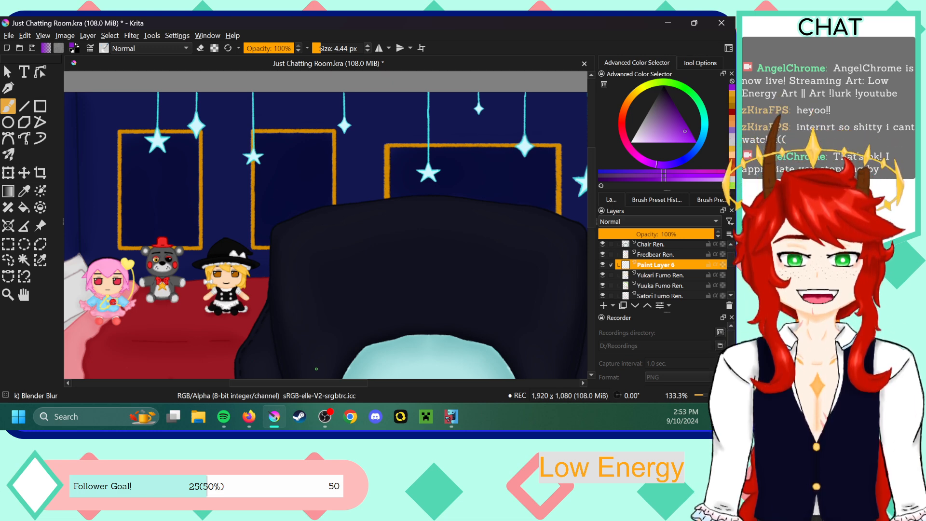
left_click_drag(351, 385, 300, 388)
key("ctrl+plus")
key("ctrl+plus")
key("ctrl+plus")
key("ctrl+plus")
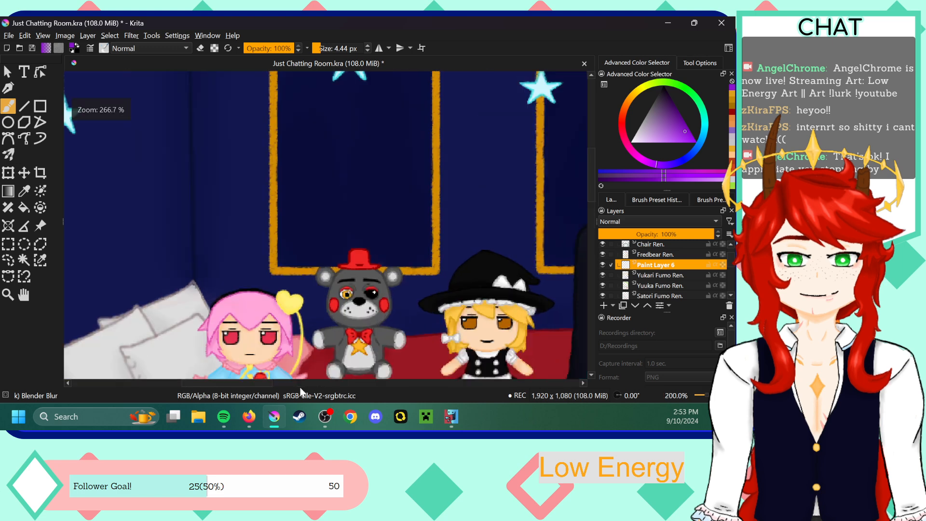
left_click_drag(591, 160, 591, 181)
mouse_move(217, 380)
left_mouse_down()
mouse_move(230, 383)
mouse_move(221, 389)
left_mouse_up()
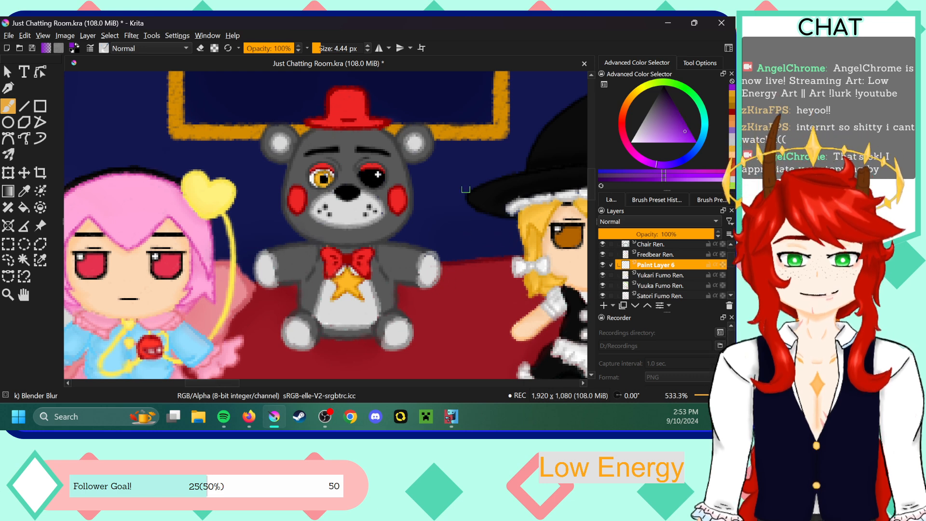
left_click(25, 191)
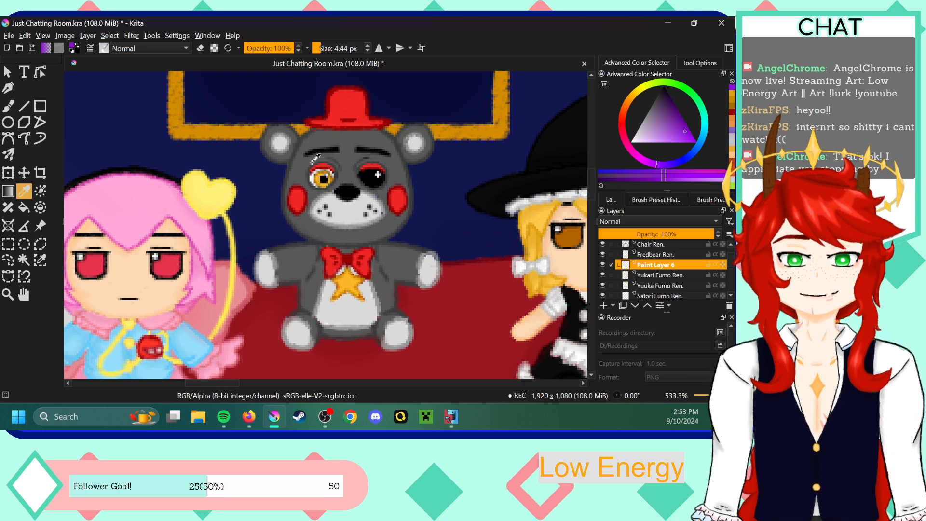
left_click(301, 157)
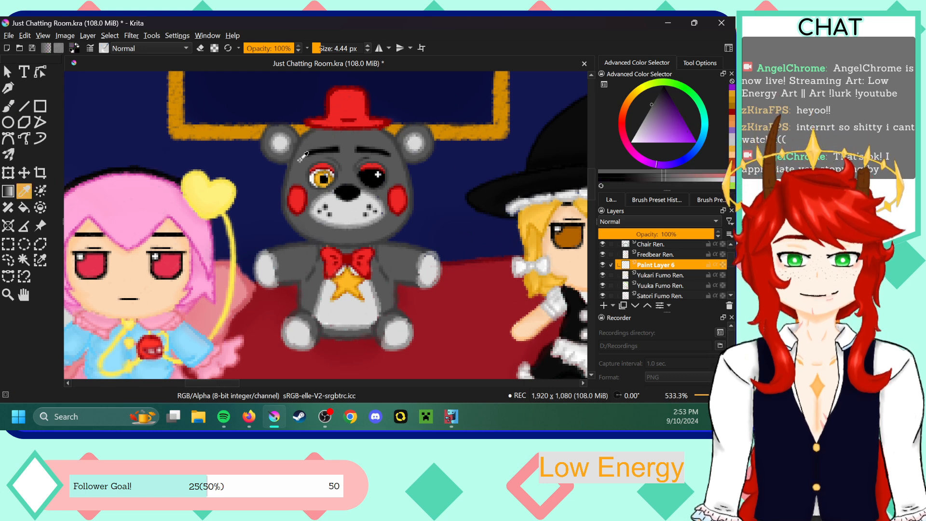
left_click(9, 105)
key("ctrl+plus")
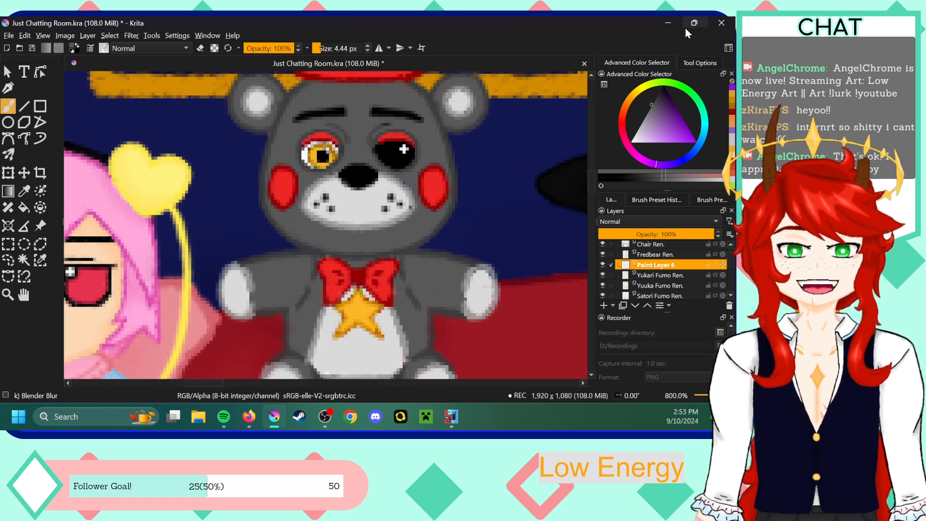
- Pick a slightly darker gray as the brush colour and switch to the Airbrush Soft brush at 3.33 px
left_click(656, 100)
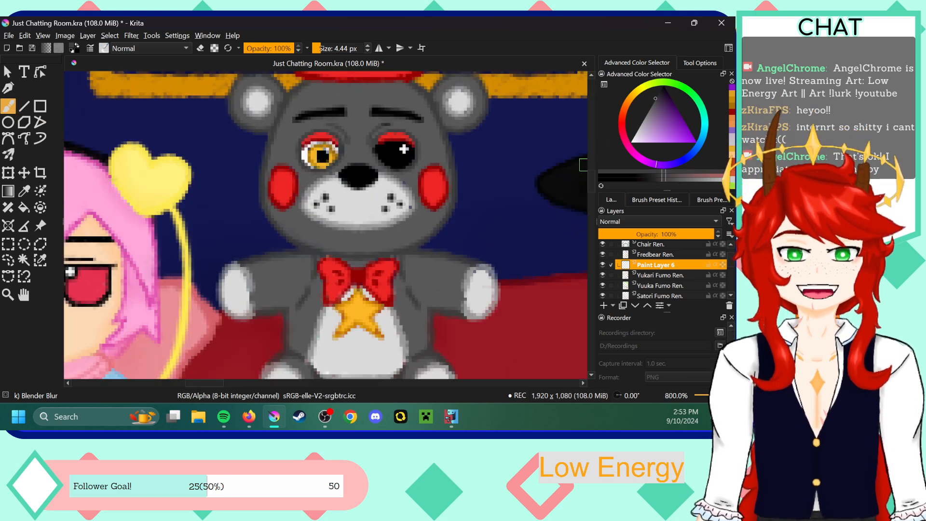
scroll(590, 164, "up", 3)
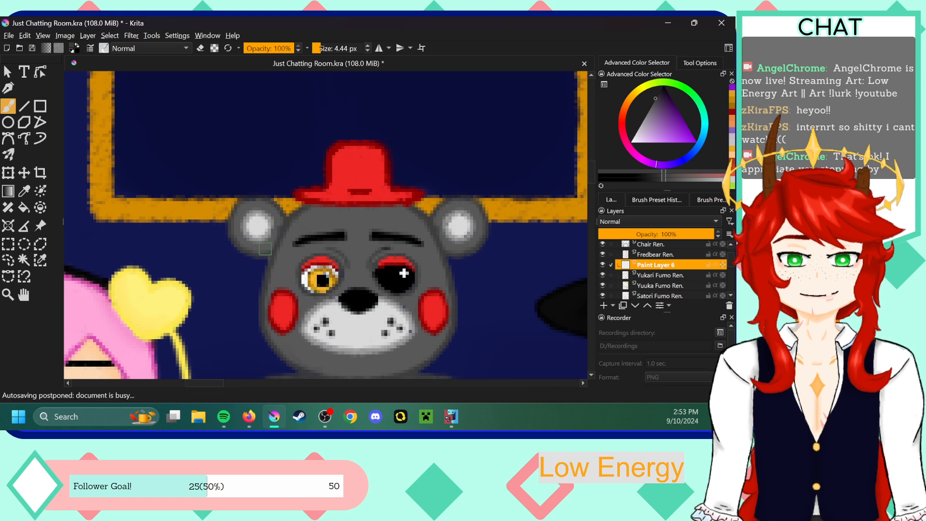
left_click(656, 200)
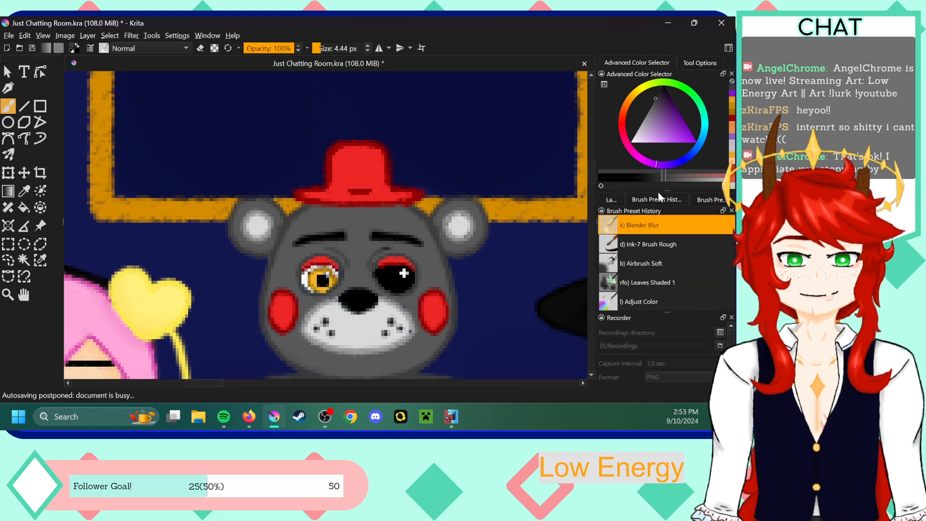
left_click(647, 244)
left_click(612, 199)
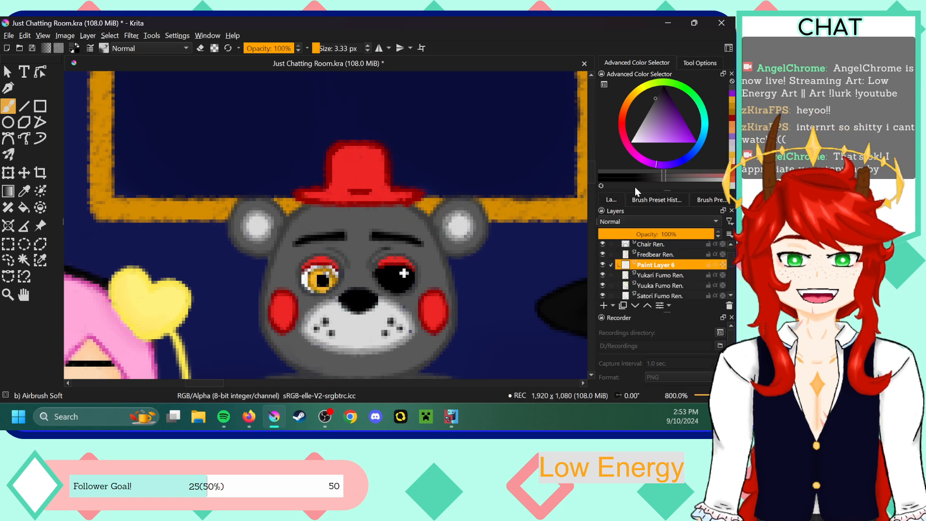
- Replace Paint Layer 6 with a new paint layer and airbrush darker gray shading over the gray bear's head, arms and body
left_click(727, 305)
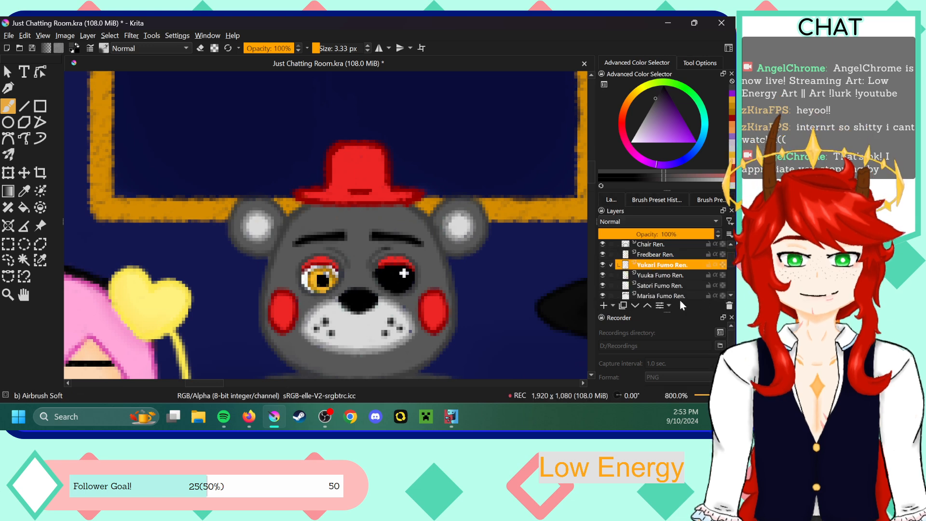
left_click(602, 305)
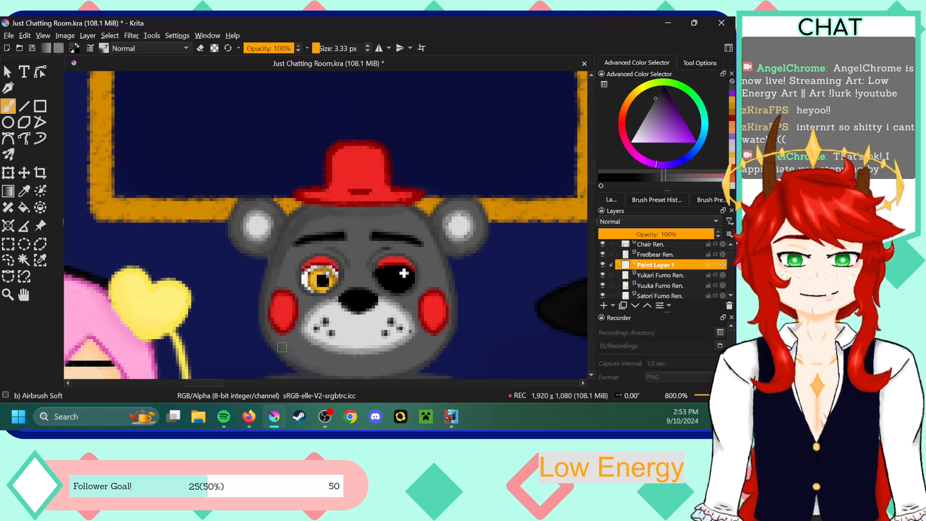
left_click_drag(591, 171, 592, 177)
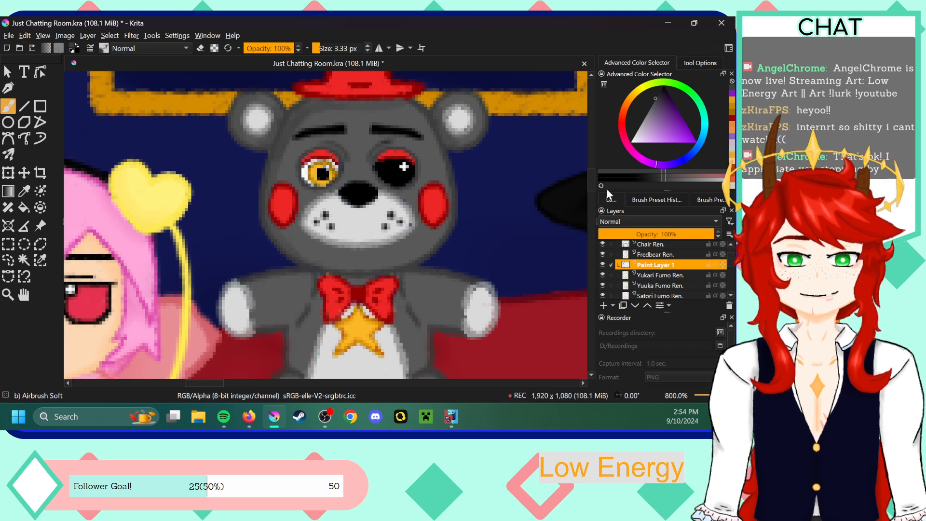
left_click_drag(592, 182, 592, 178)
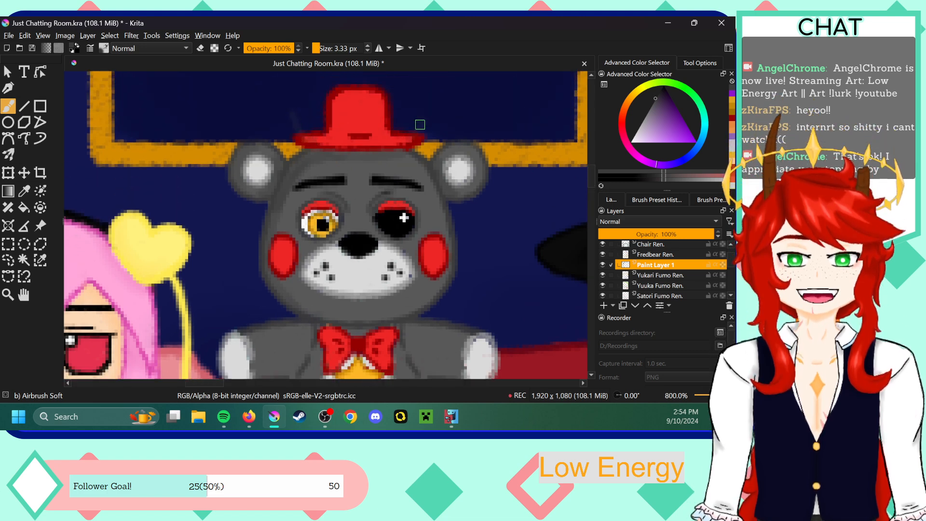
scroll(299, 205, "down", 3)
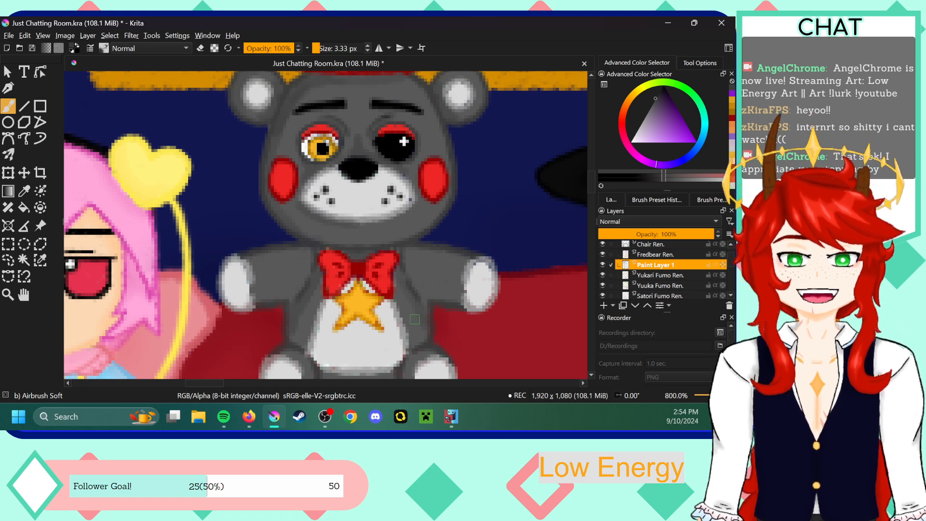
left_click_drag(592, 178, 592, 183)
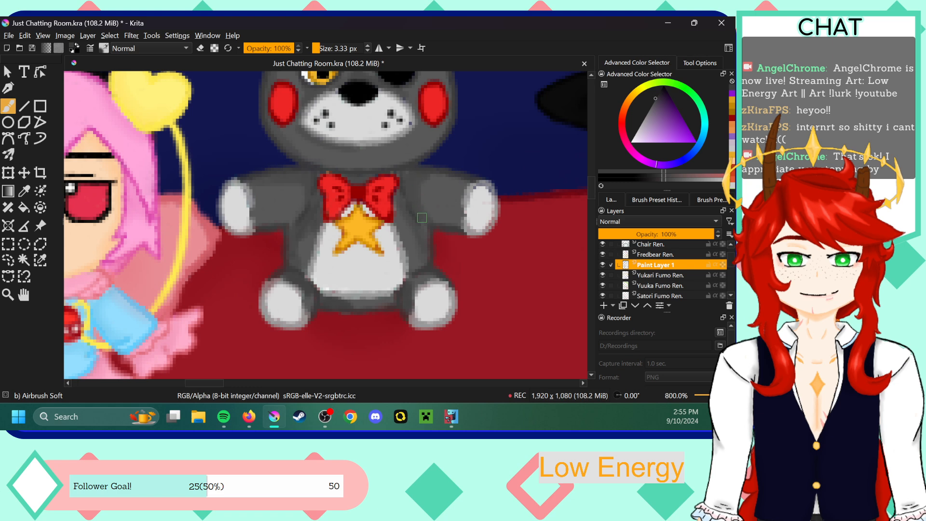
- Sample the light gray of the bear's foot, darken it, and shade the feet, paws, belly and other light areas
left_click(24, 191)
left_click(274, 280)
left_click(7, 106)
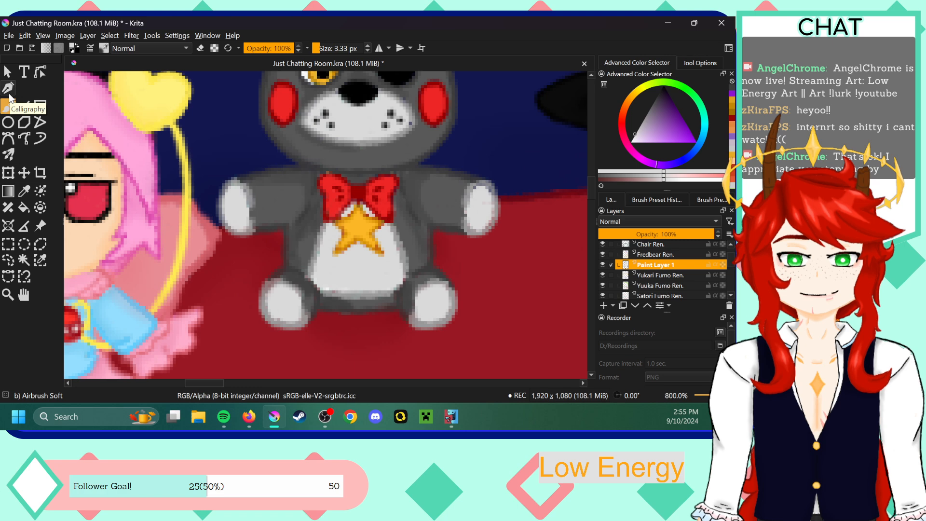
left_click_drag(636, 131, 639, 125)
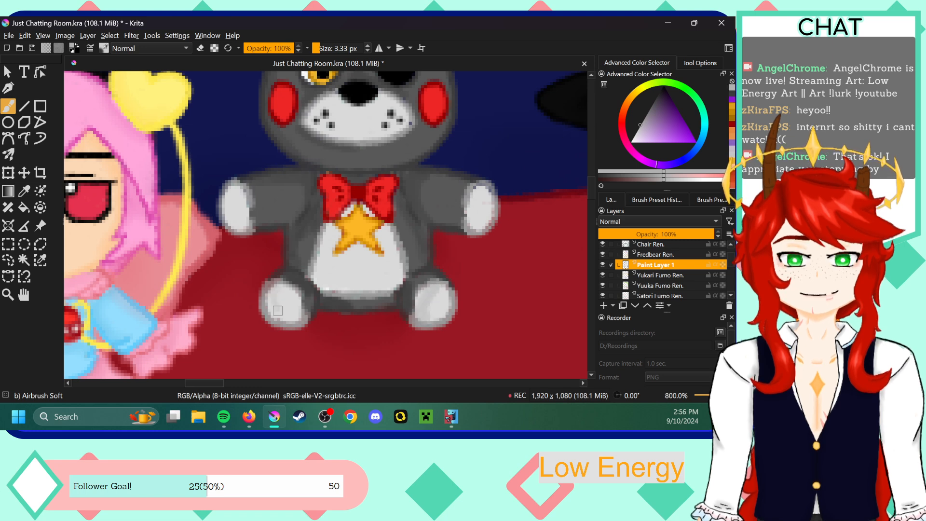
left_click_drag(274, 300, 283, 287)
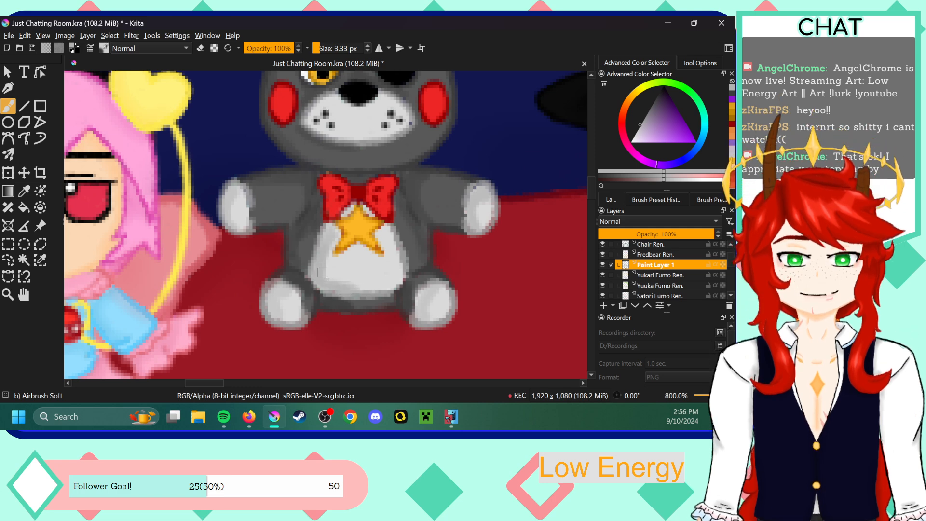
left_click_drag(594, 183, 589, 176)
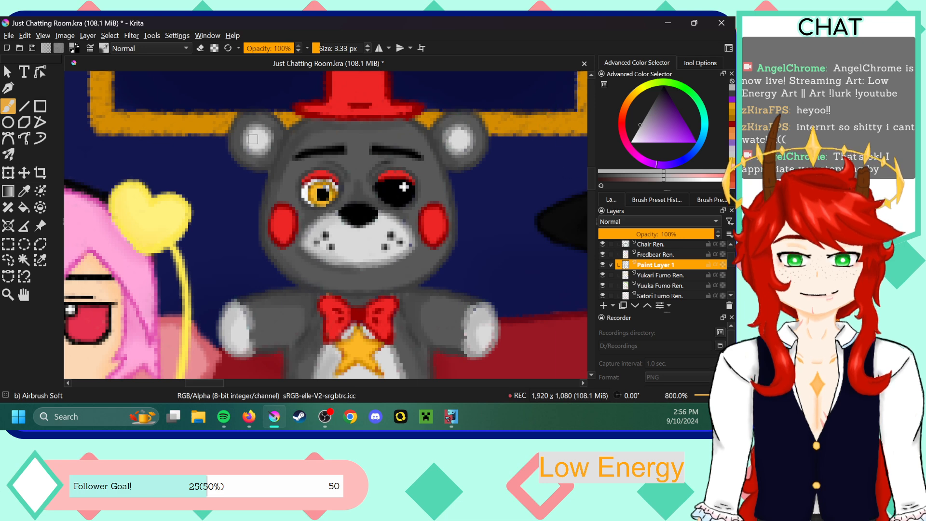
- Sample the gold of the star on the bear's chest, pick a darker shade of it, and shade the star
left_click_drag(592, 175, 592, 181)
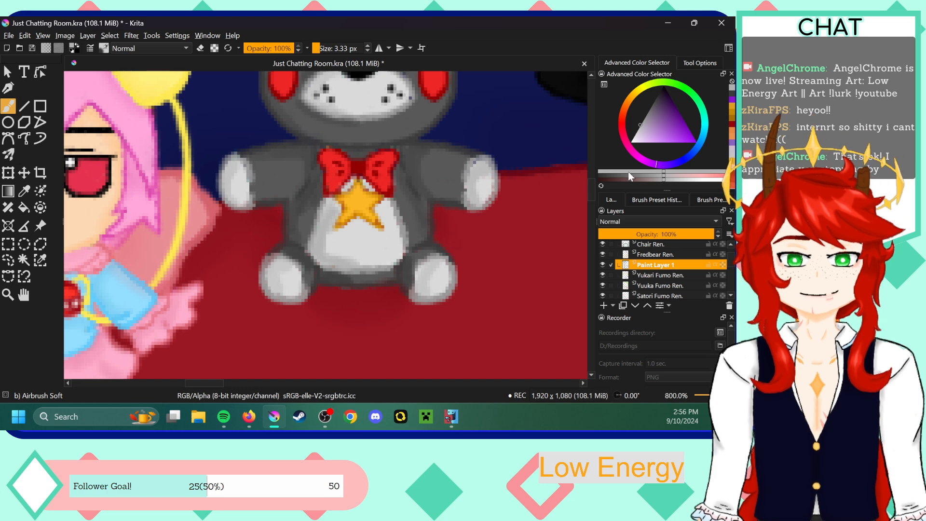
left_click(24, 190)
left_click(359, 192)
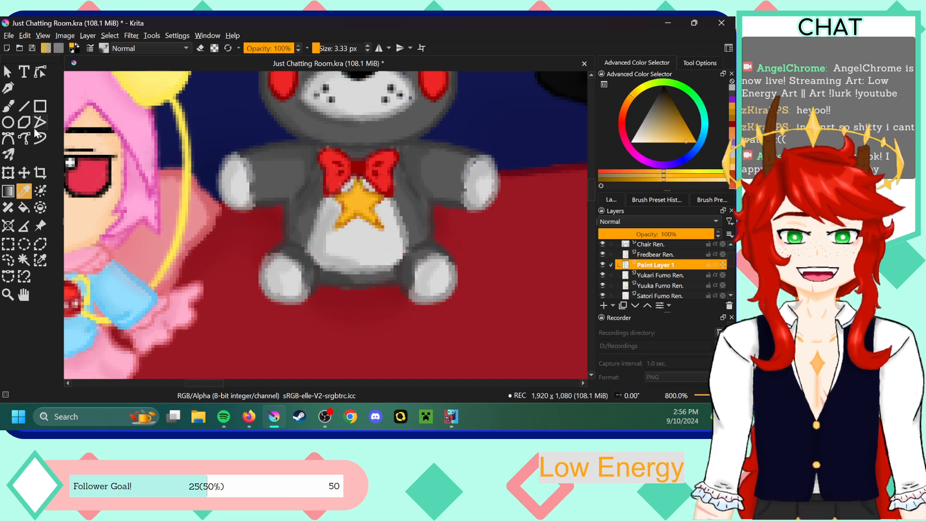
left_click(8, 107)
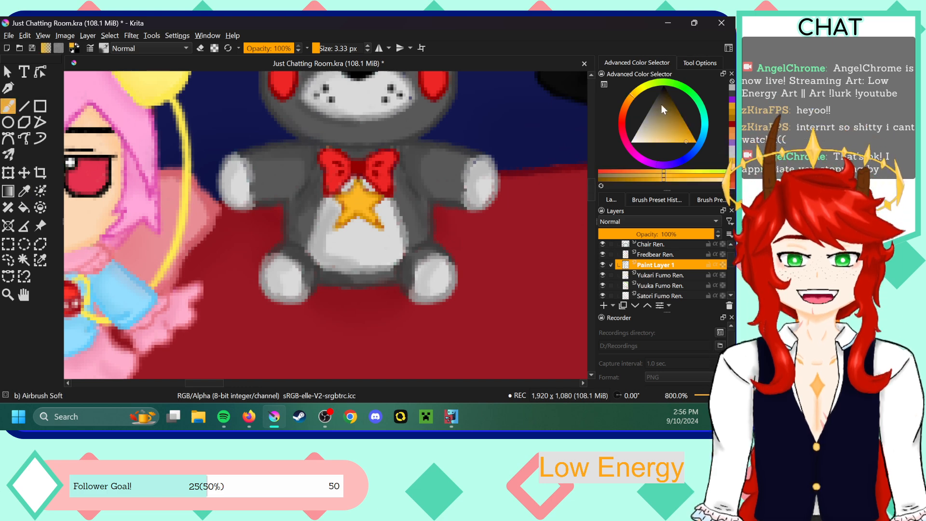
left_click(688, 138)
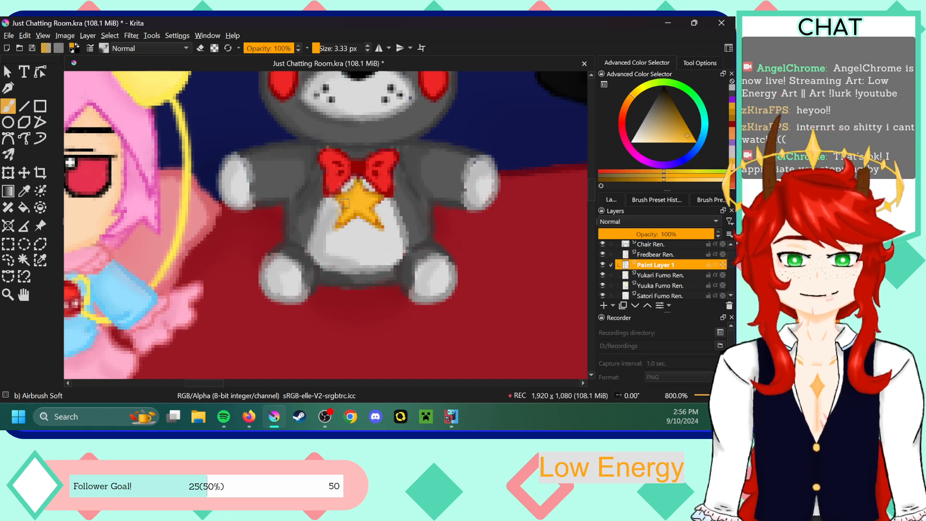
- Sample the red of the gray bear's hat, pick a darker red, and shade the hat's crown and brim
left_click_drag(592, 181, 593, 169)
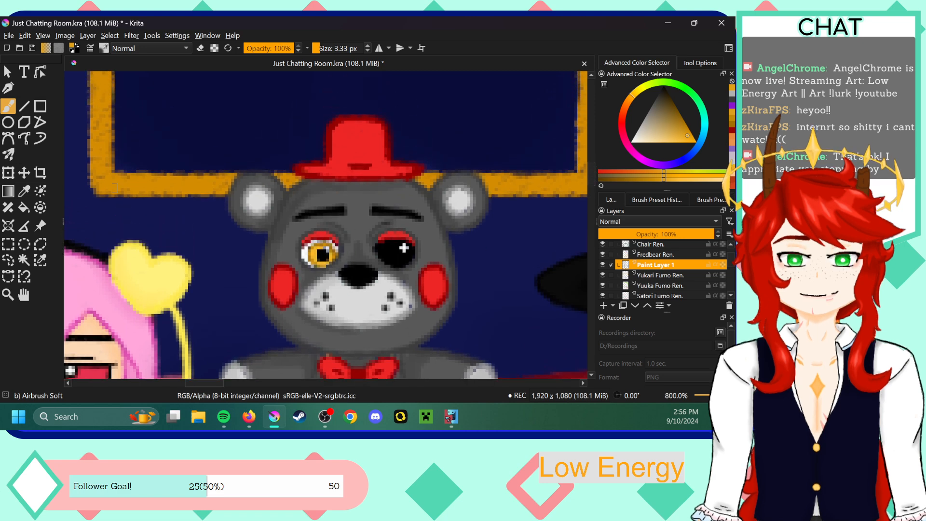
left_click(24, 191)
left_click(367, 149)
key("b")
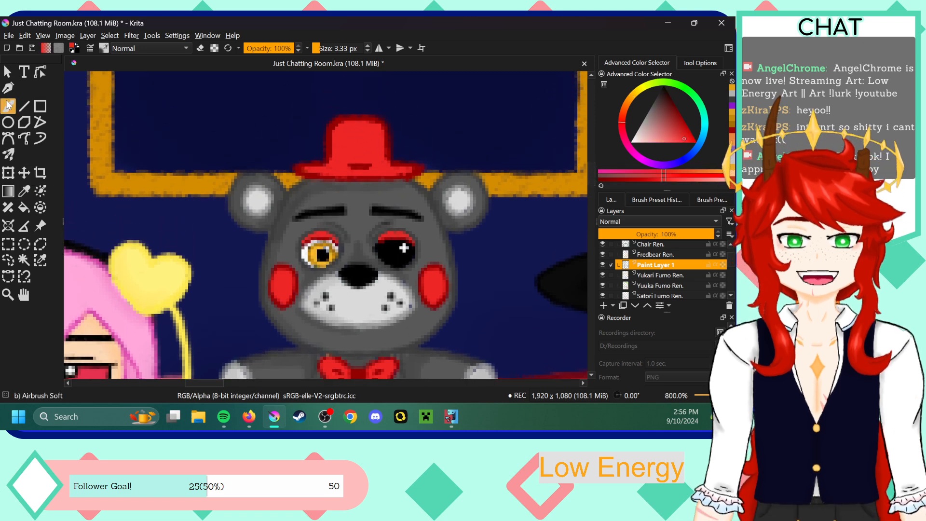
left_click(685, 133)
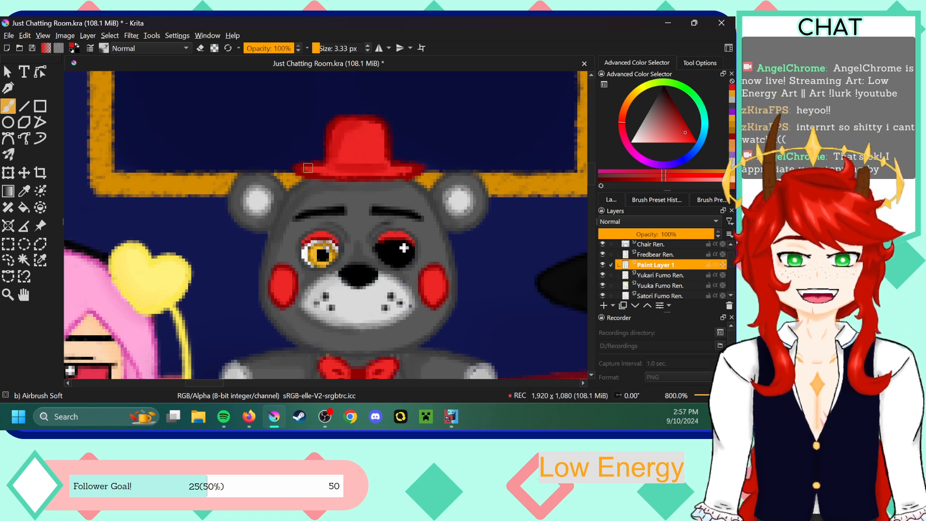
key("alt+space")
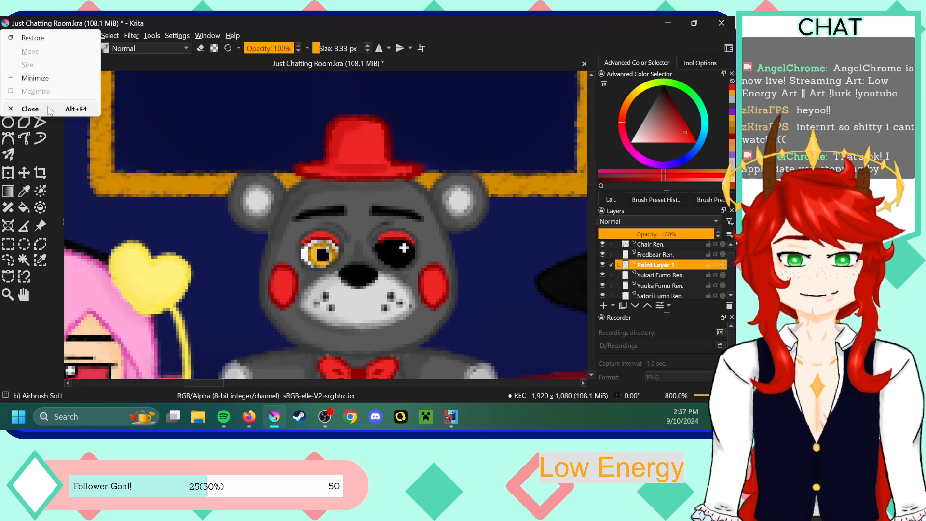
left_click(265, 21)
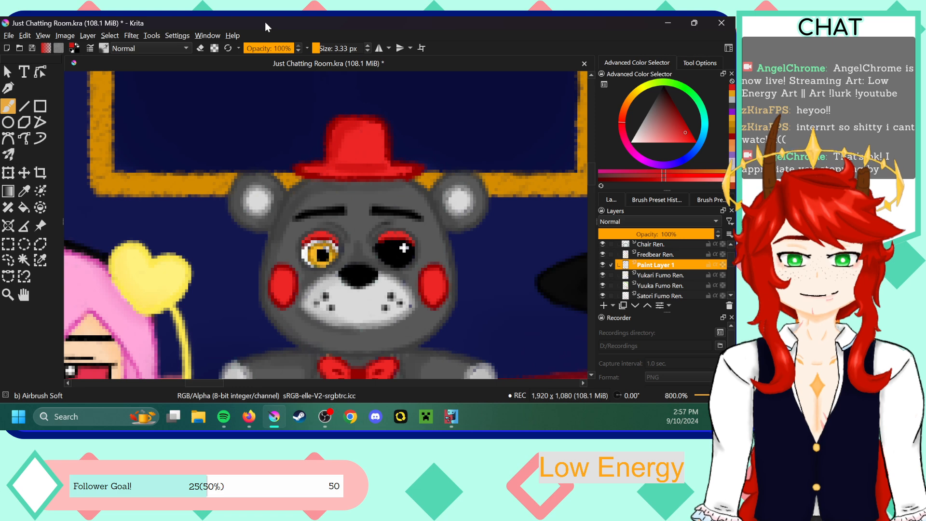
- Blend the shading on the gray bear's hat, head and body with the Blender Blur brush at 4.44 px
left_click(657, 200)
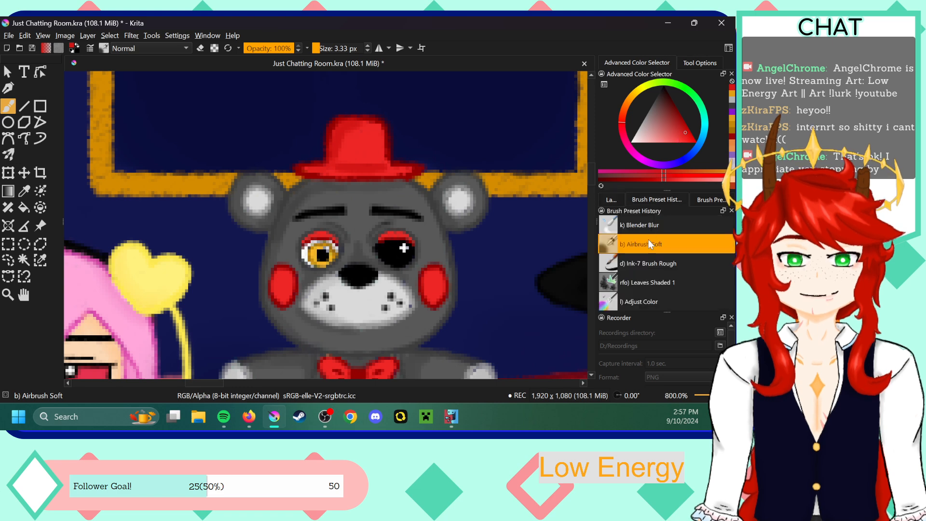
left_click(642, 225)
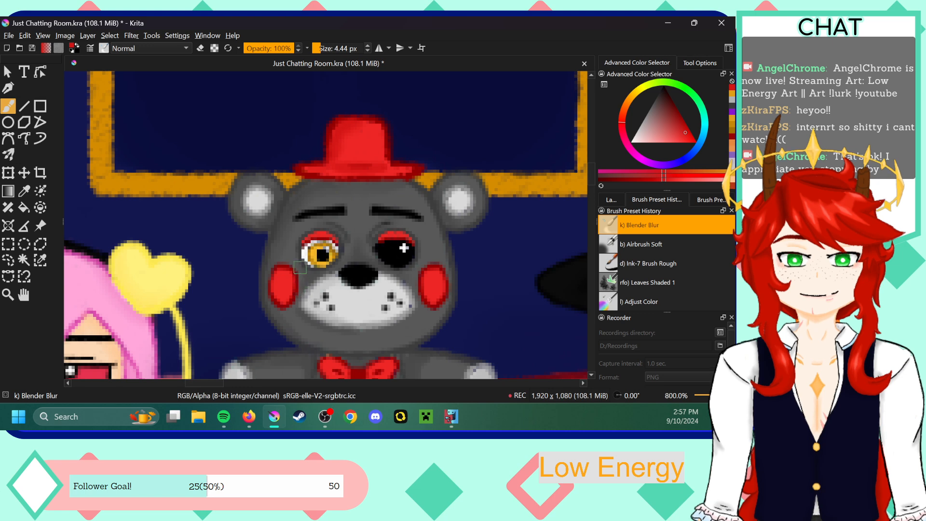
scroll(313, 218, "down", 3)
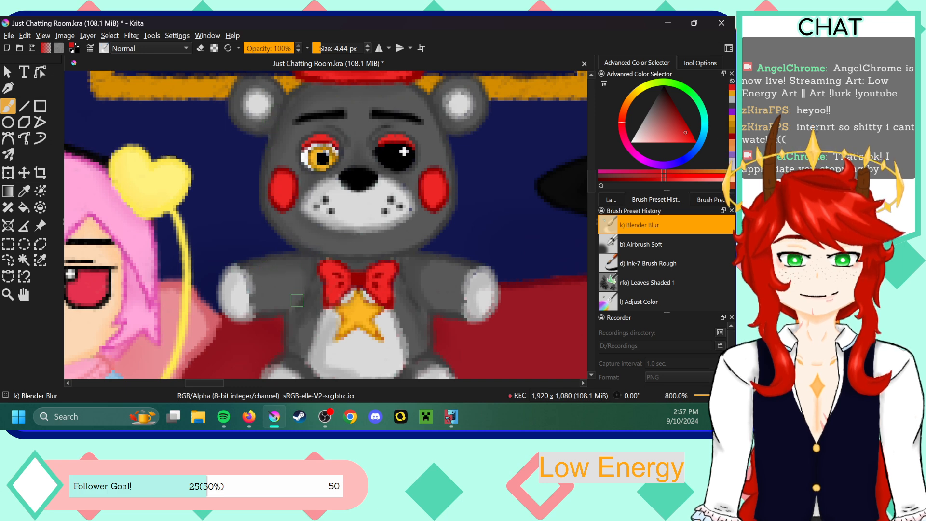
left_click_drag(595, 176, 594, 185)
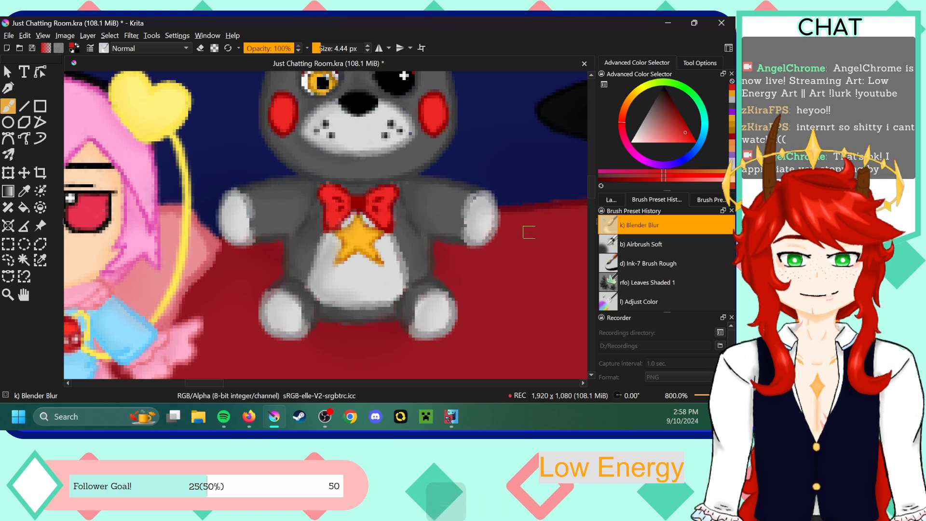
scroll(593, 187, "up", 5)
scroll(592, 184, "down", 5)
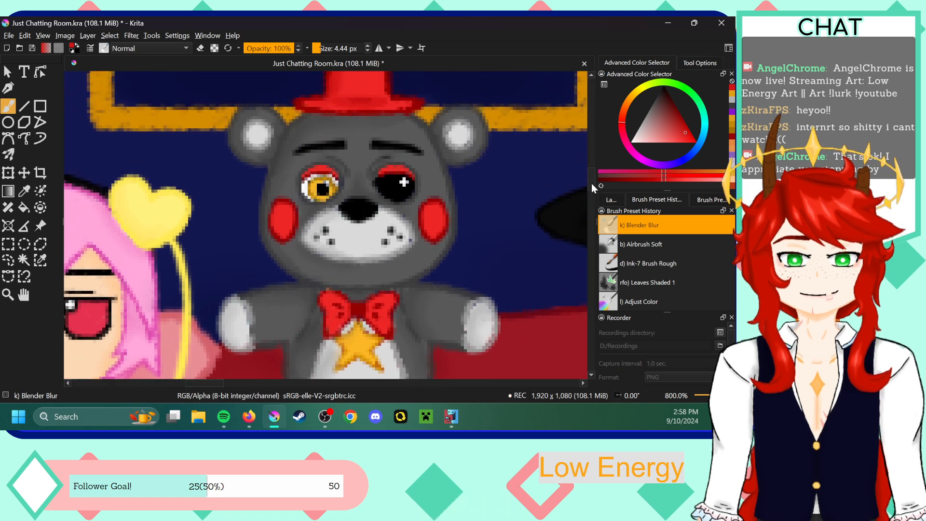
scroll(589, 181, "down", 4)
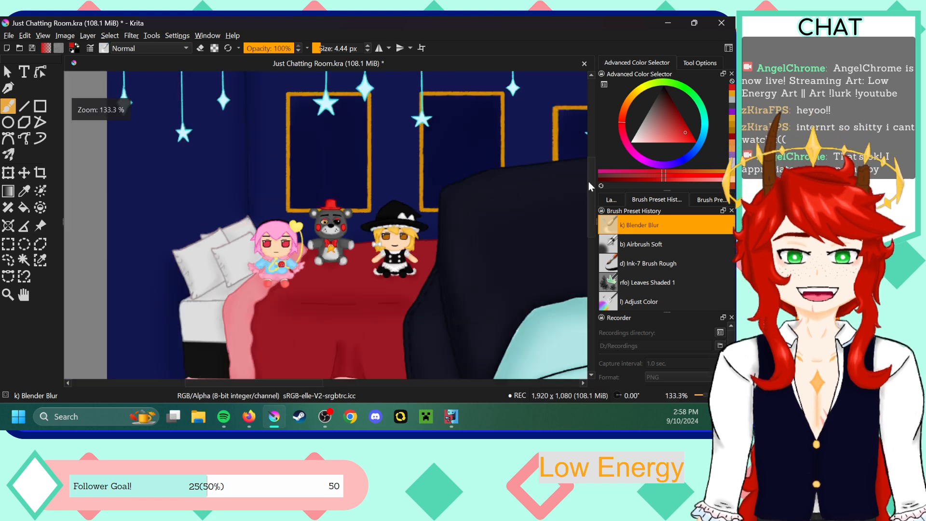
left_click_drag(324, 384, 377, 383)
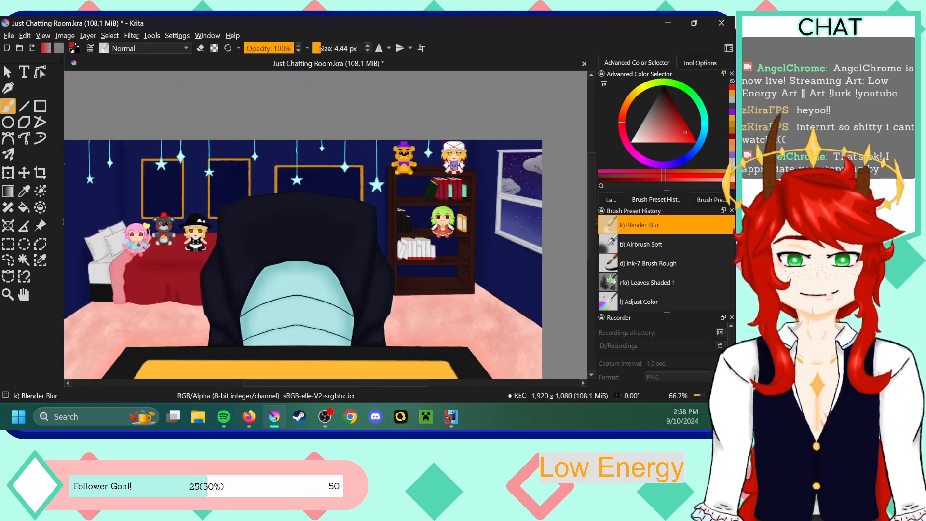
left_click_drag(590, 167, 590, 175)
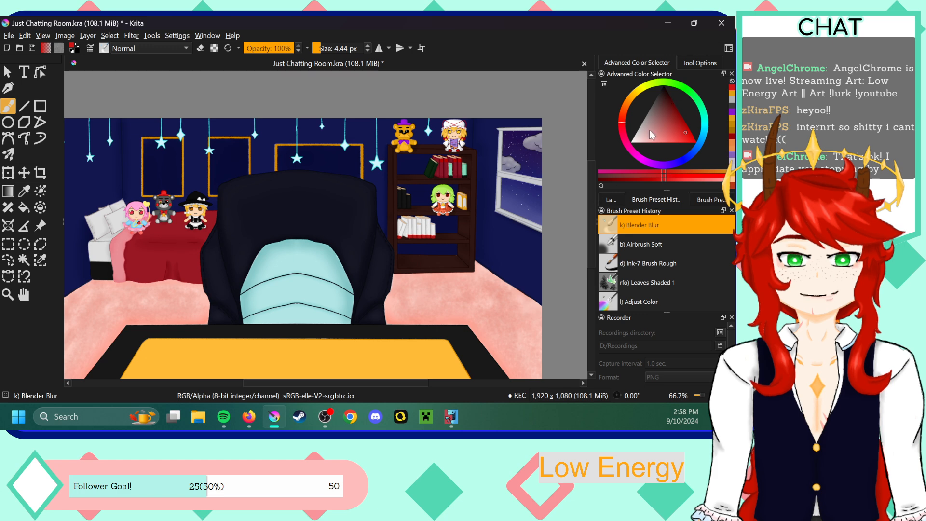
- Rename the gray bear's shading layer, found below Fredbear Ren. in the layer stack, as "Lefty Ren."
left_click(611, 199)
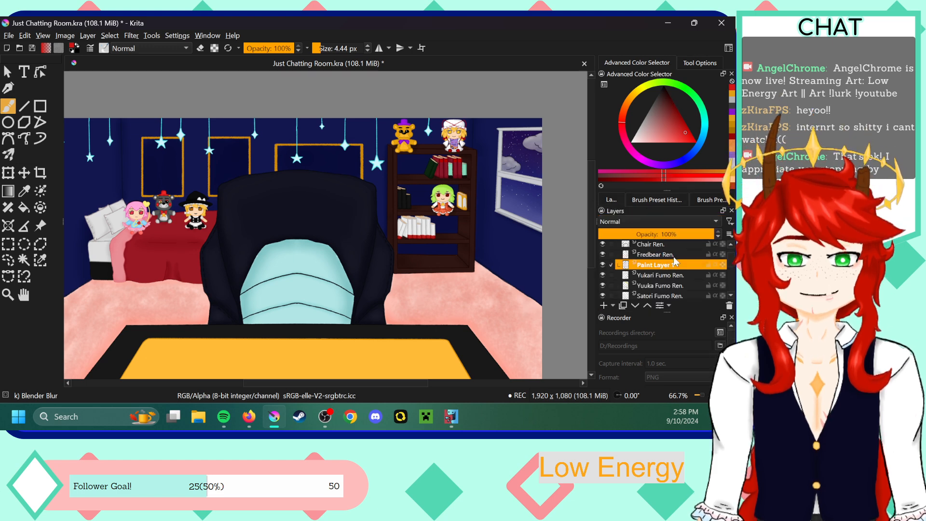
double_click(652, 265)
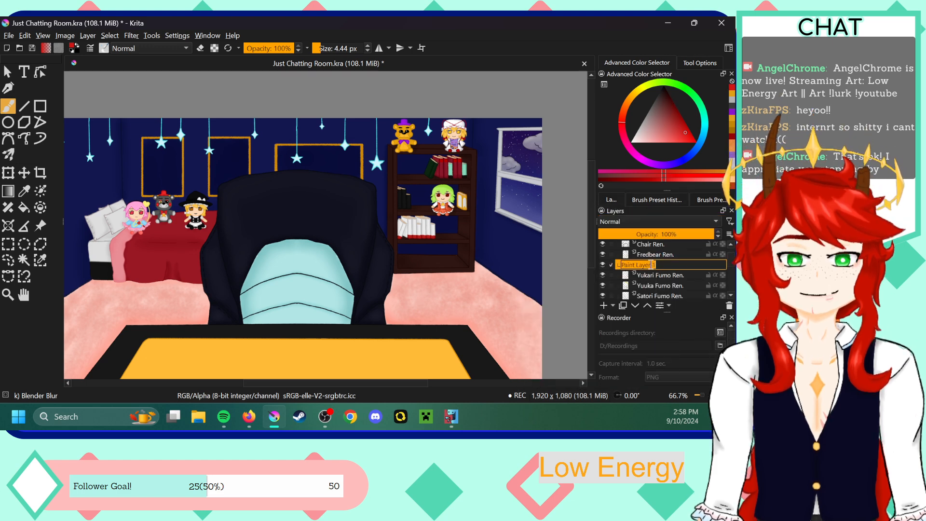
type("LLef")
key("BackSpace")
key("BackSpace")
key("BackSpace")
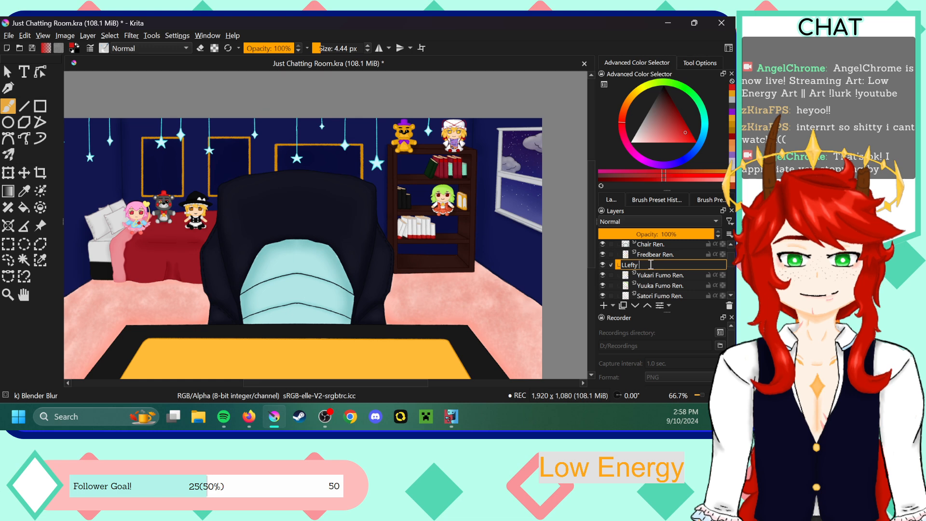
type("ef")
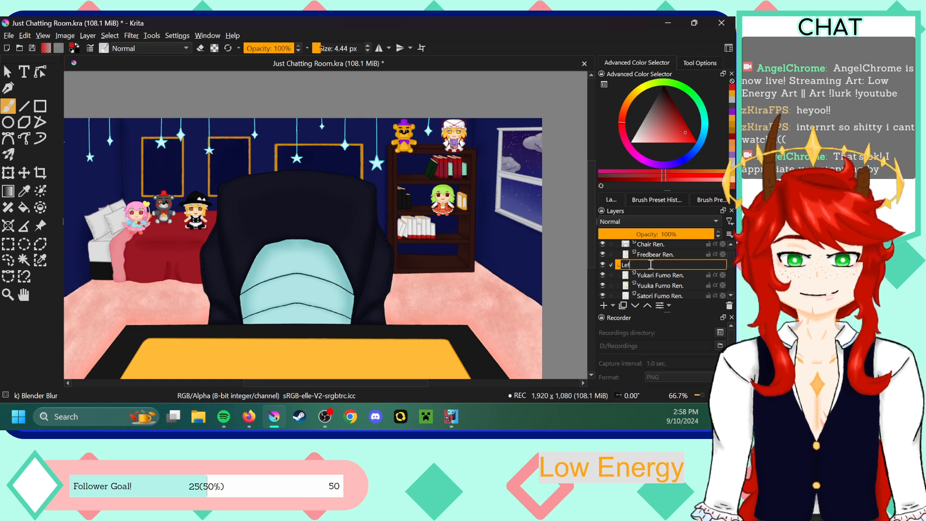
type("ty Ren.")
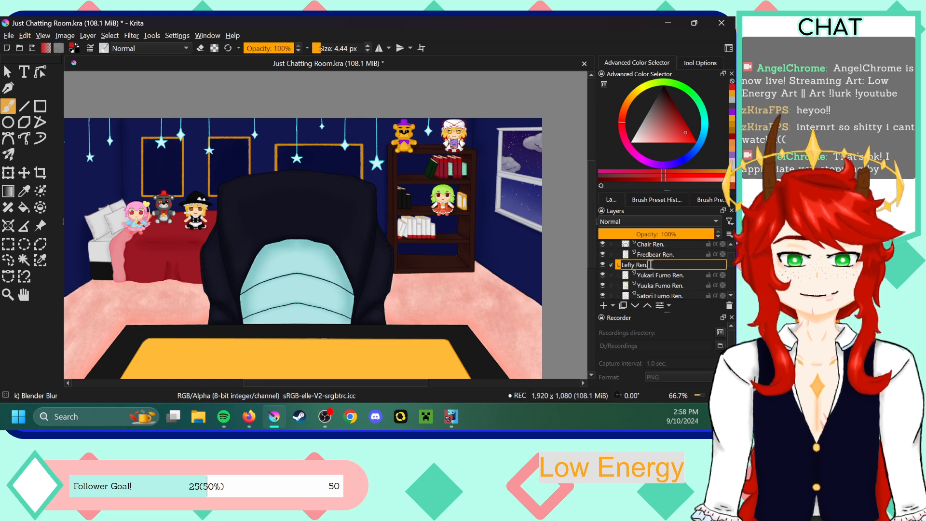
key("Return")
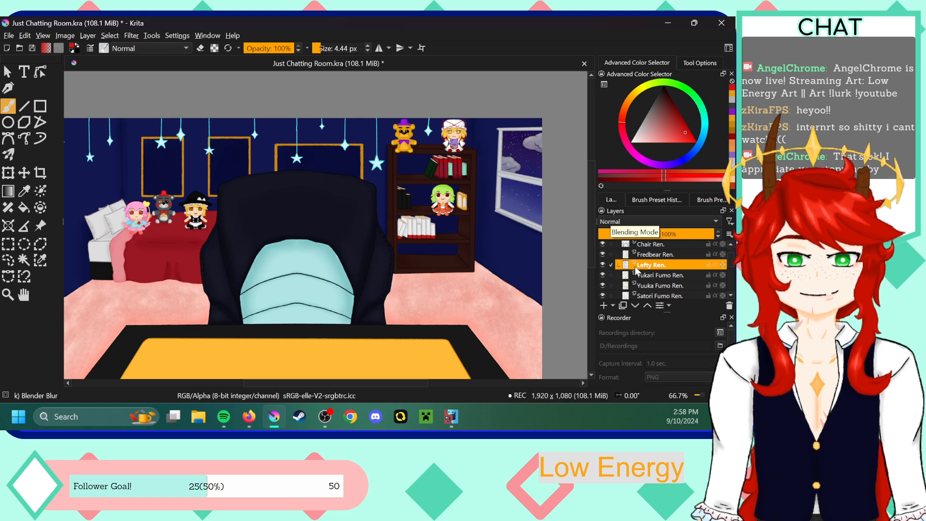
mouse_move(655, 264)
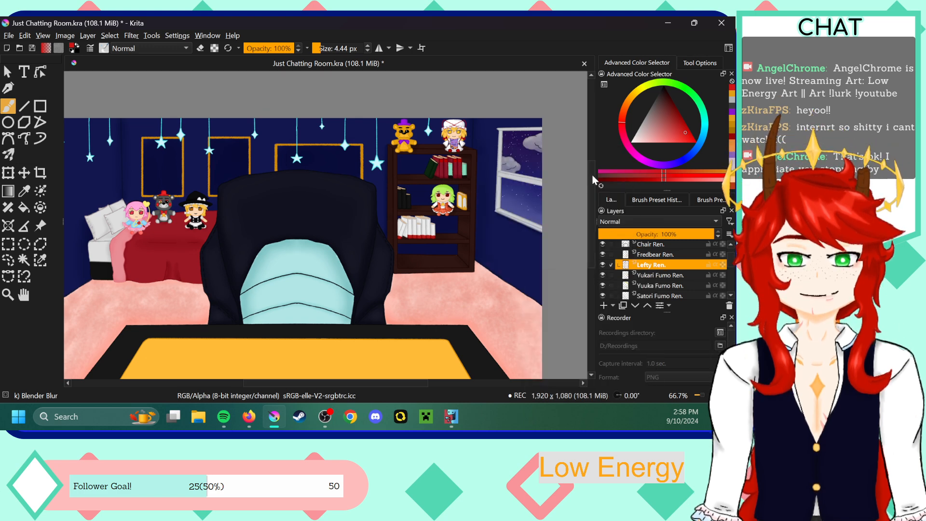
- Save the Just Chatting Room document
left_click_drag(590, 177, 589, 188)
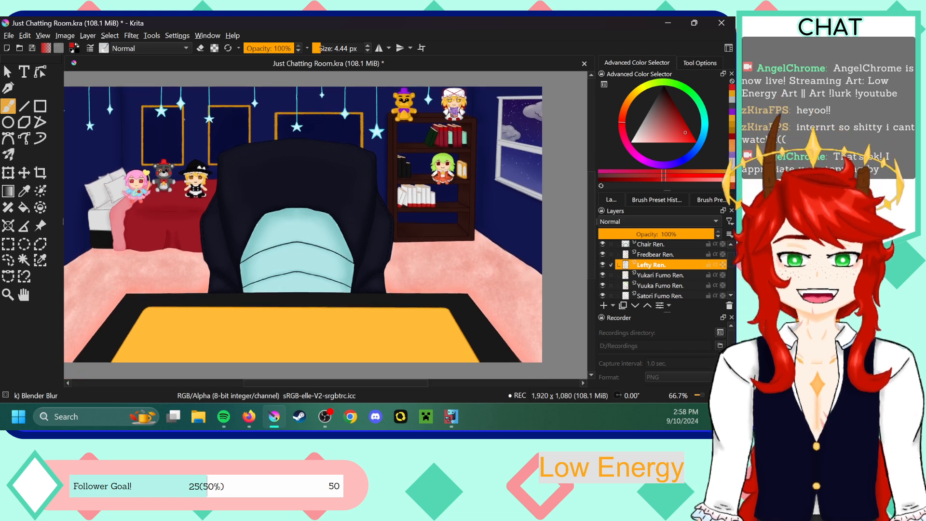
left_click(32, 48)
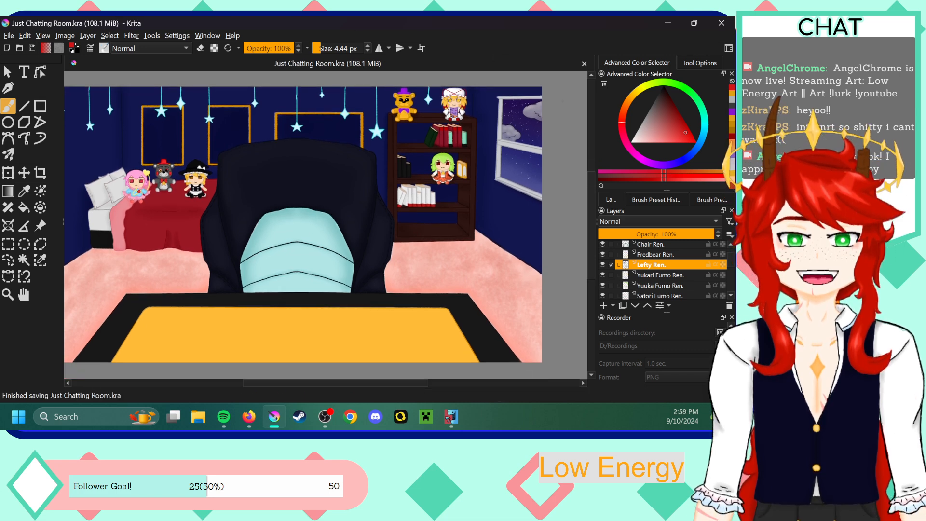
- Make the Desk Ren. layer in the Render group the active layer, and switch to Spotify
left_click_drag(293, 381, 277, 384)
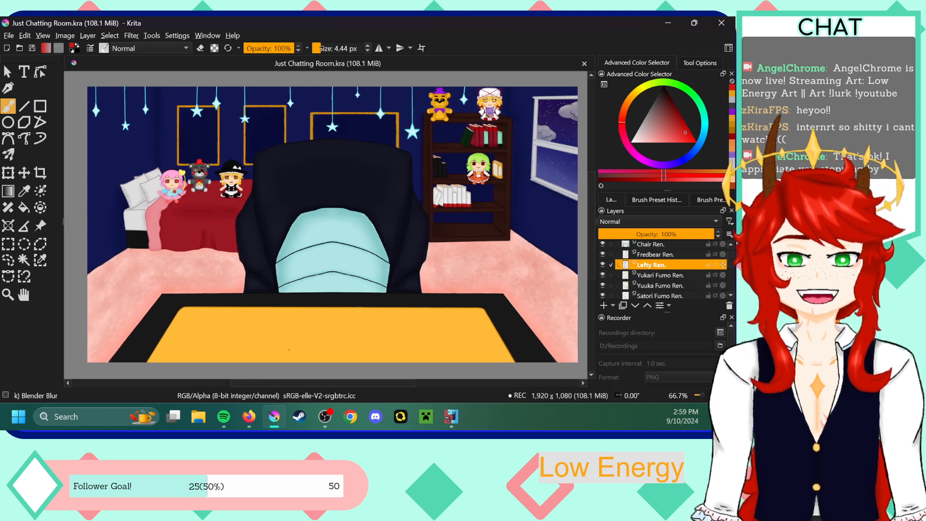
scroll(661, 273, "up", 2)
left_click(659, 268)
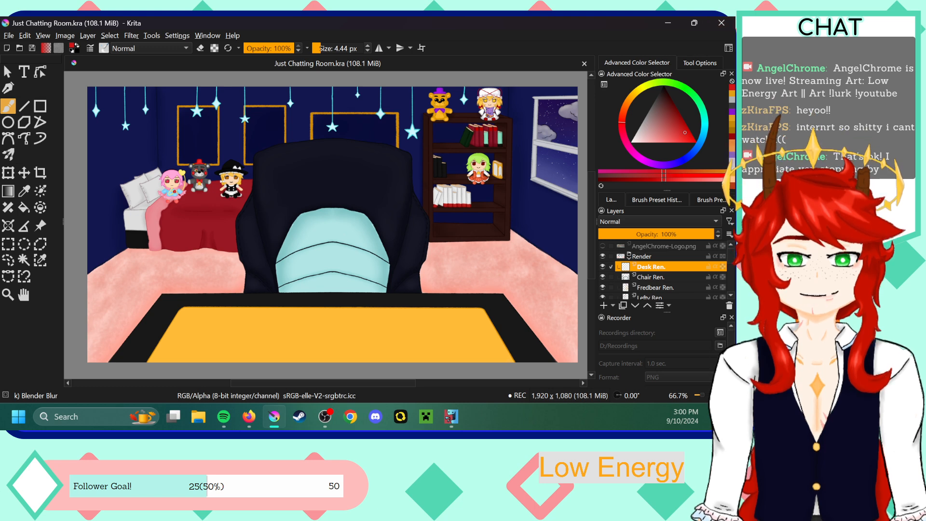
left_click(223, 416)
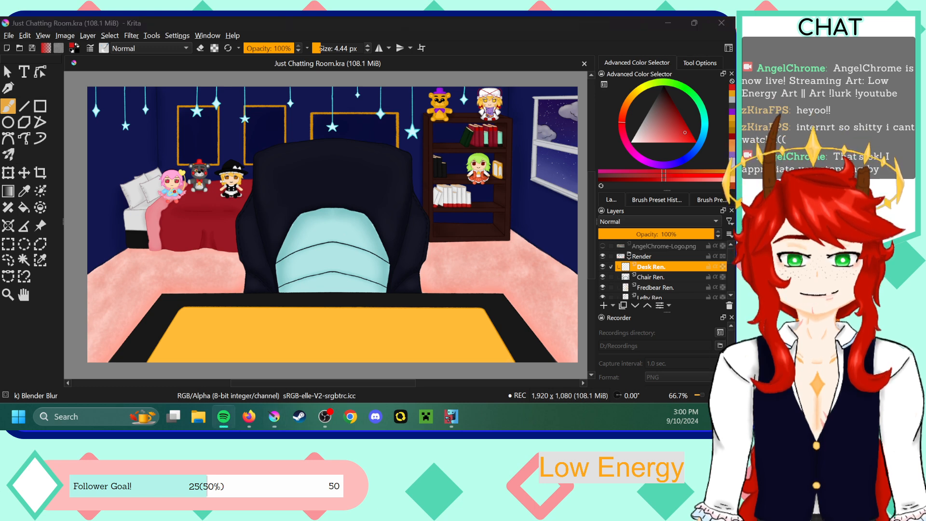